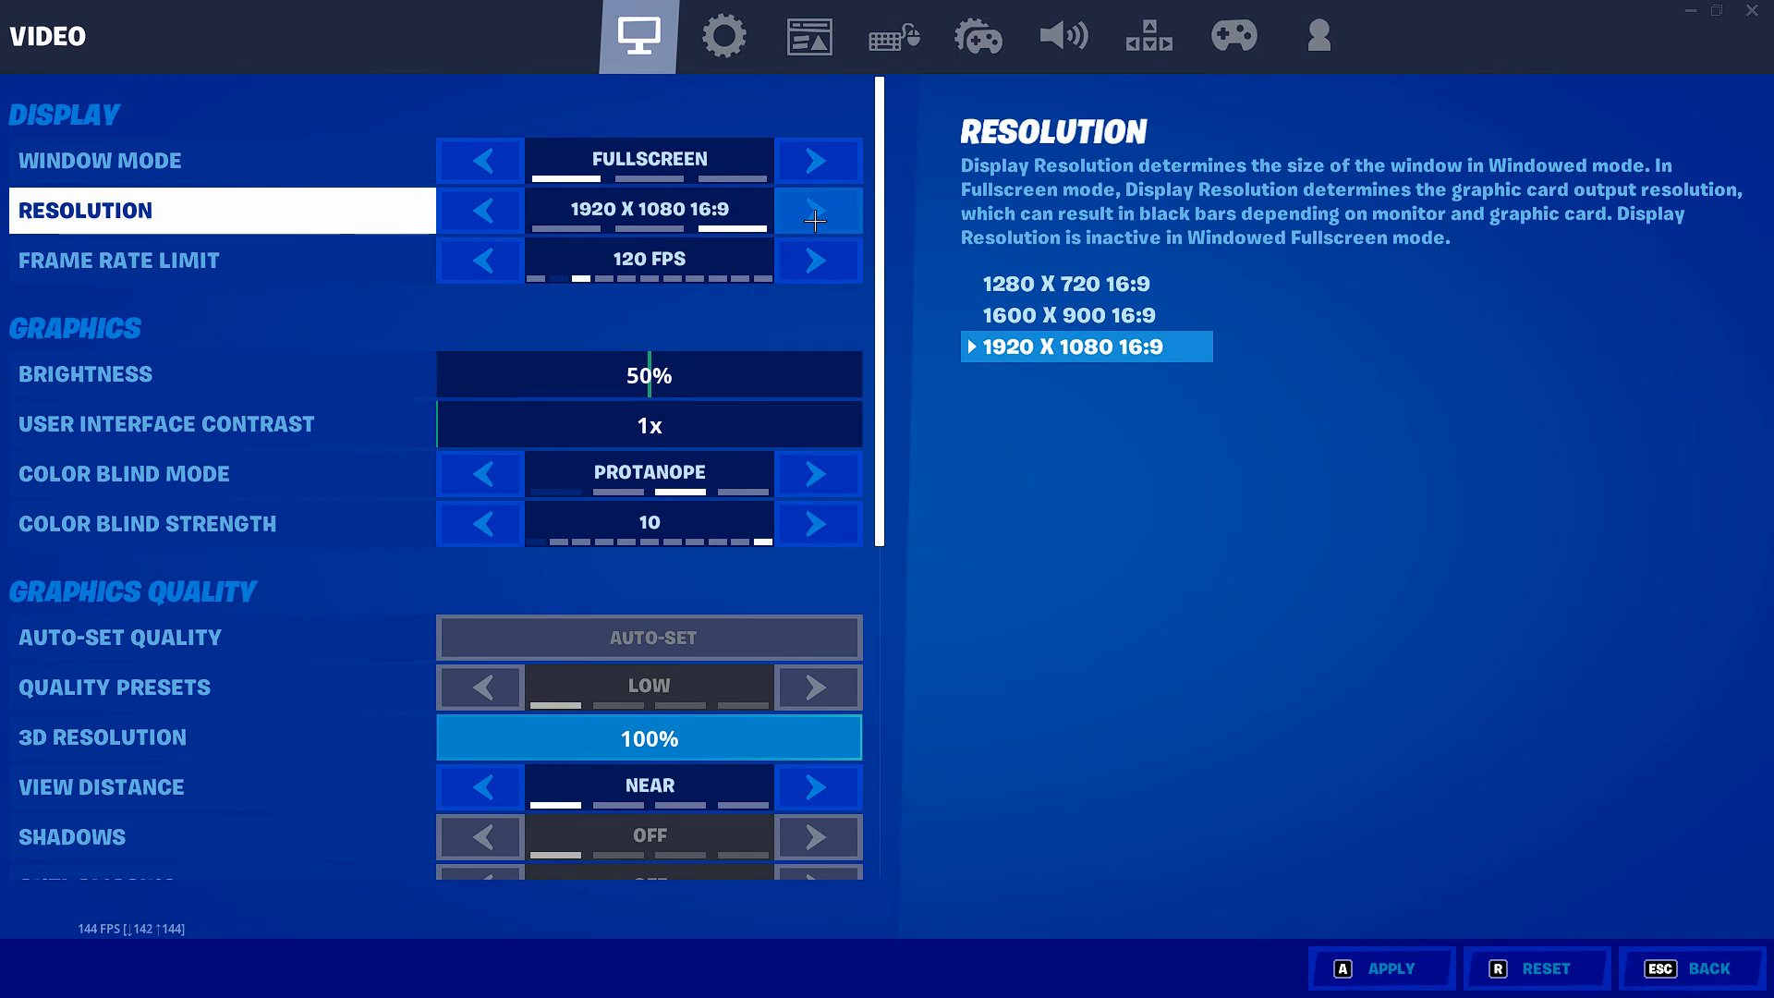
Step: Try resolutions down to 1280 x 720 and a 60 FPS limit, and return them to 1920 x 1080 and 120 FPS
left_click(484, 221)
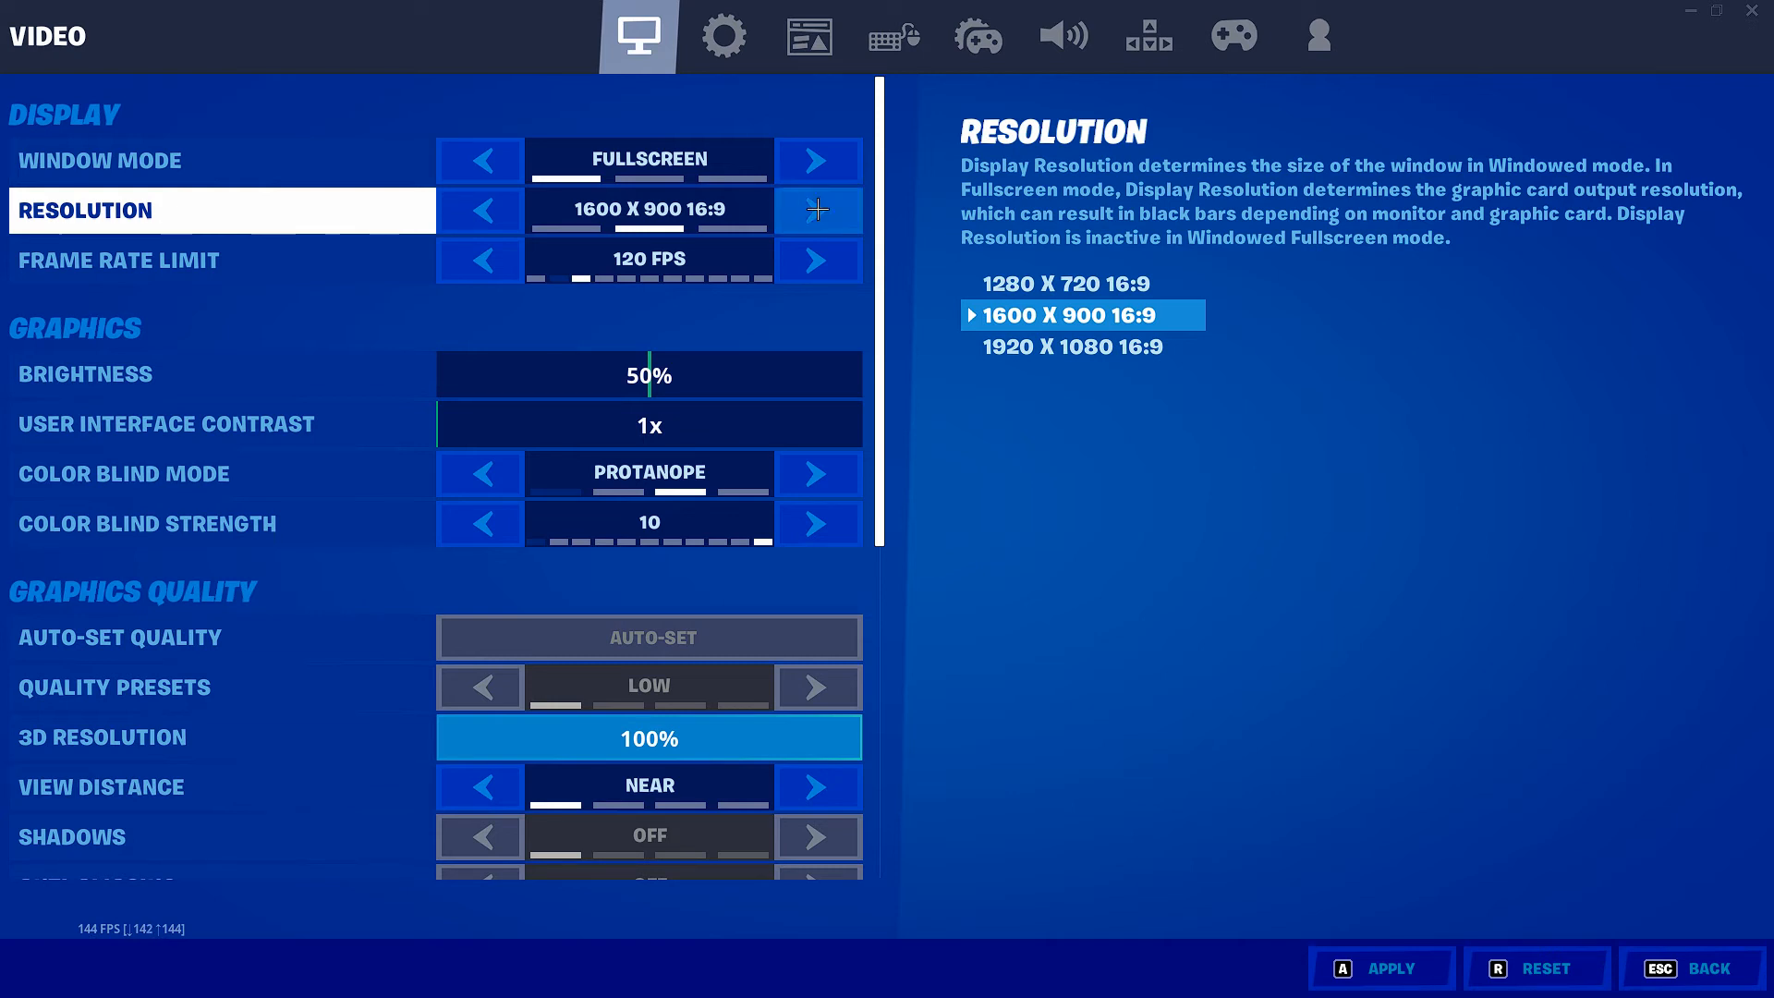
left_click(460, 222)
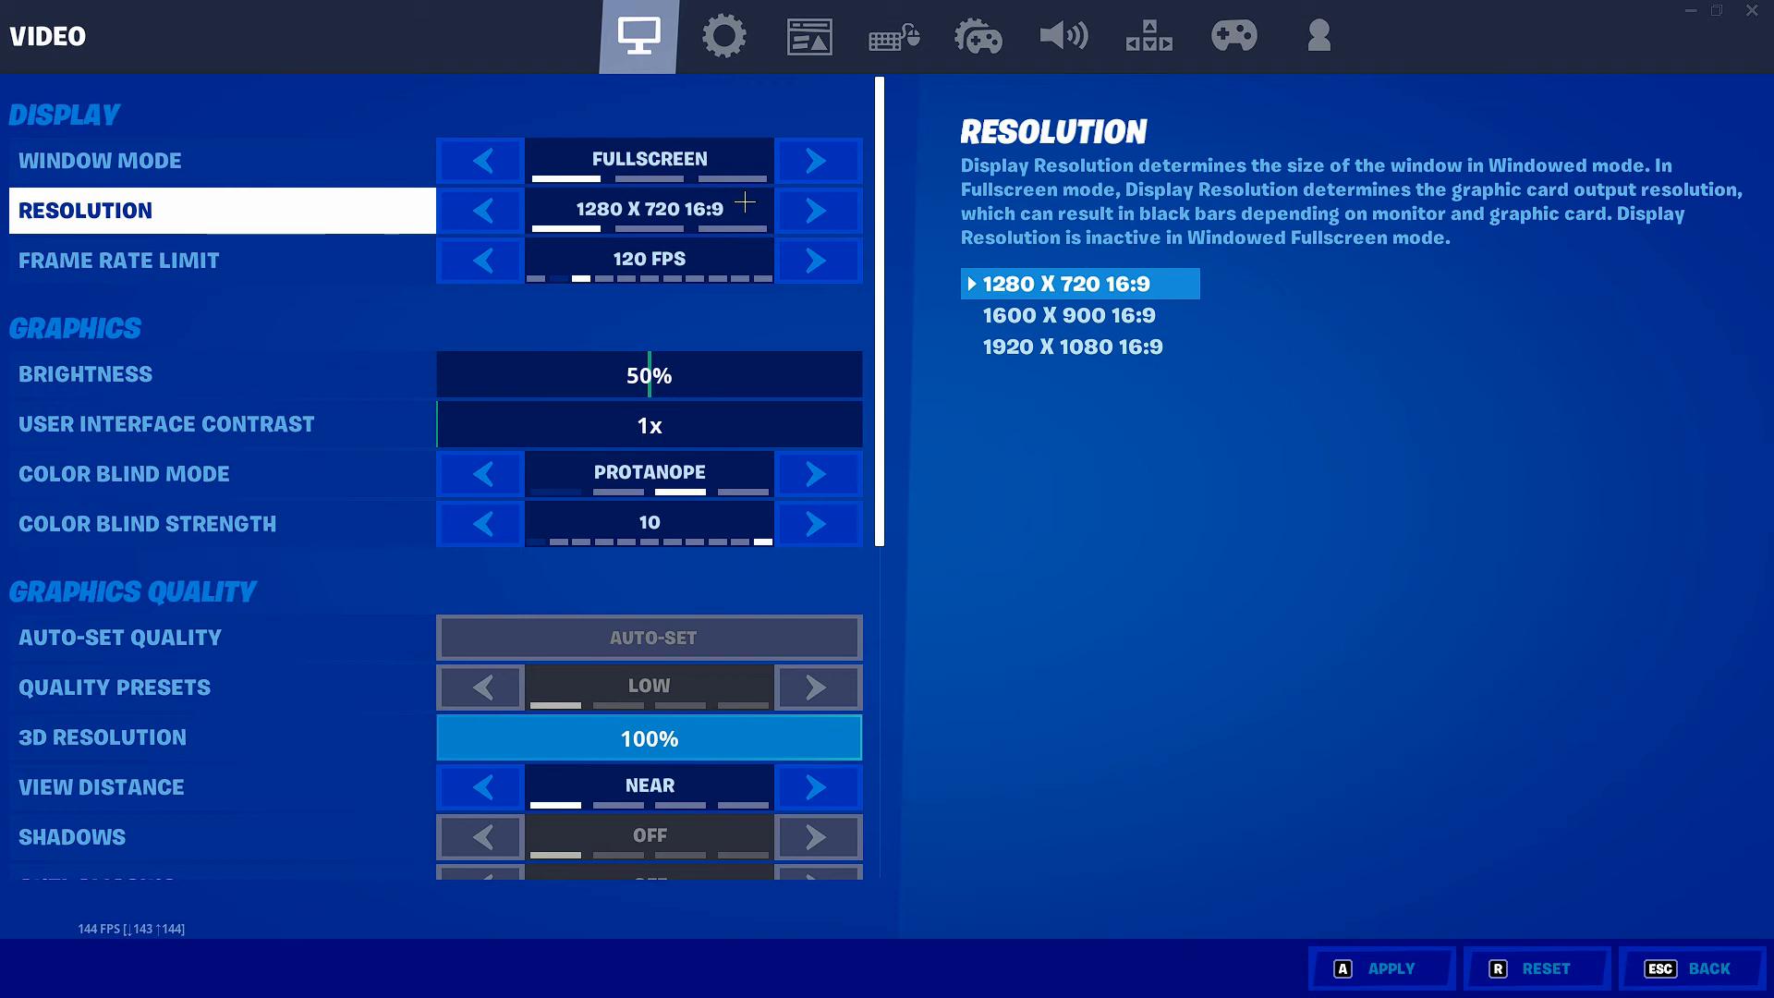
left_click(819, 212)
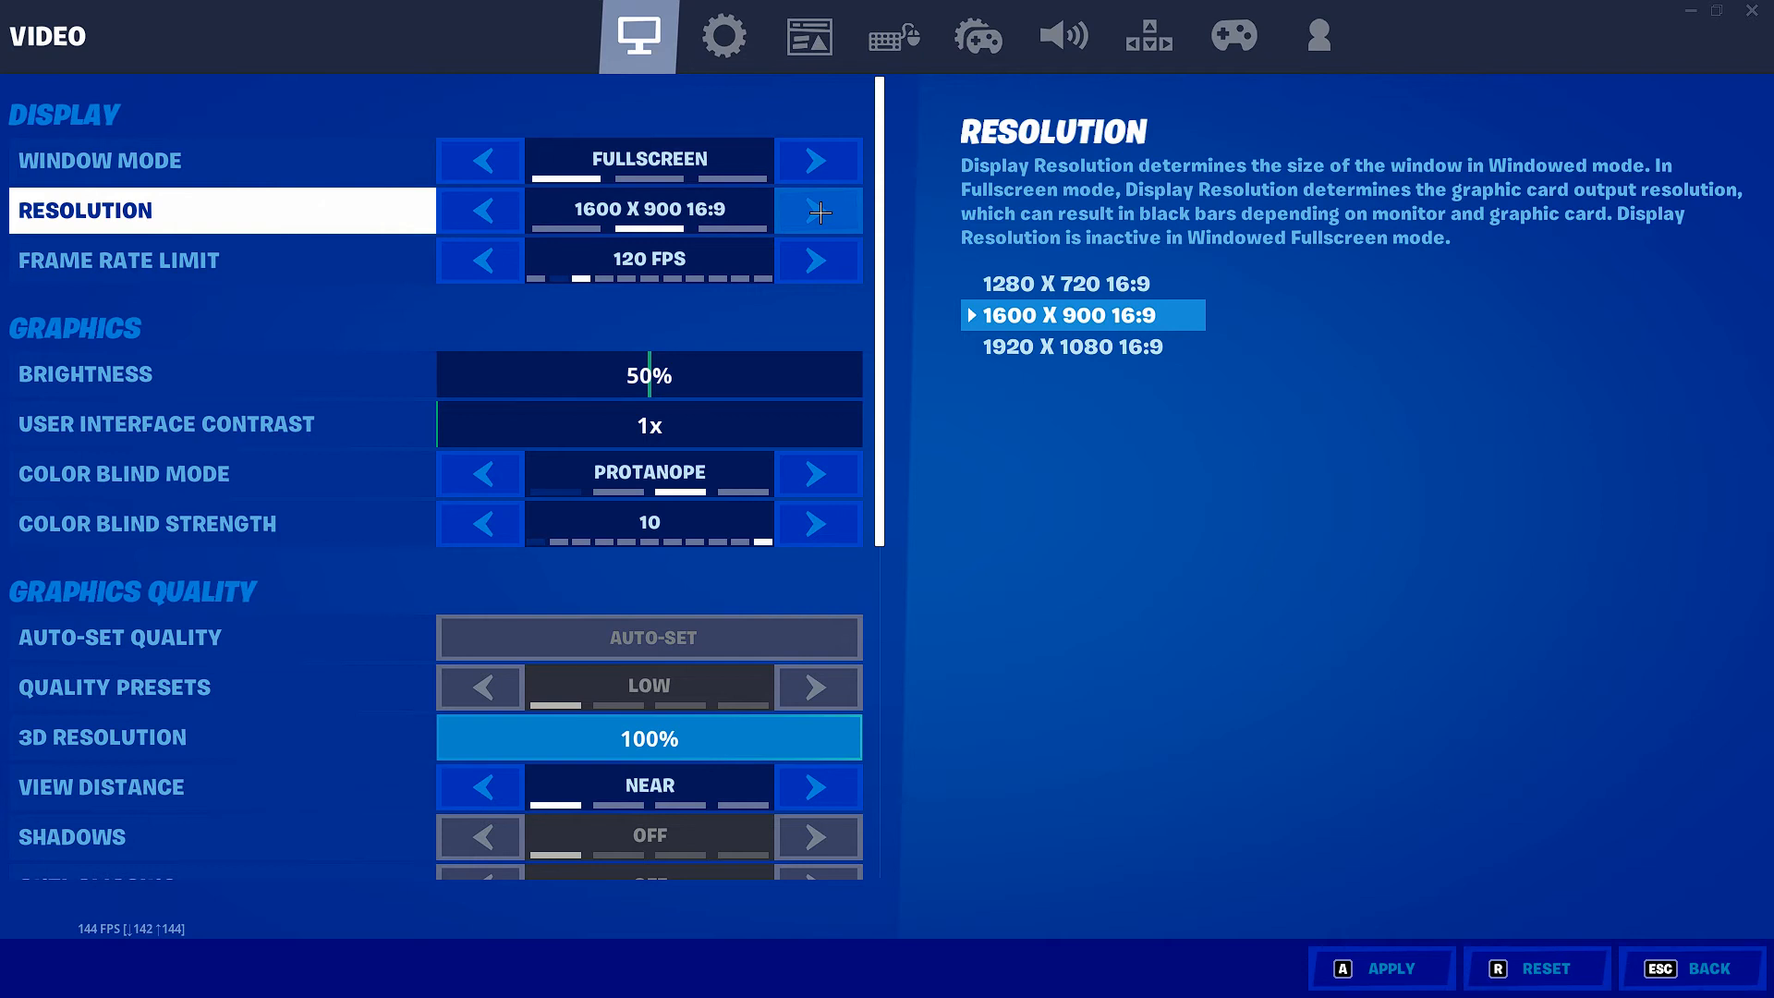
left_click(819, 212)
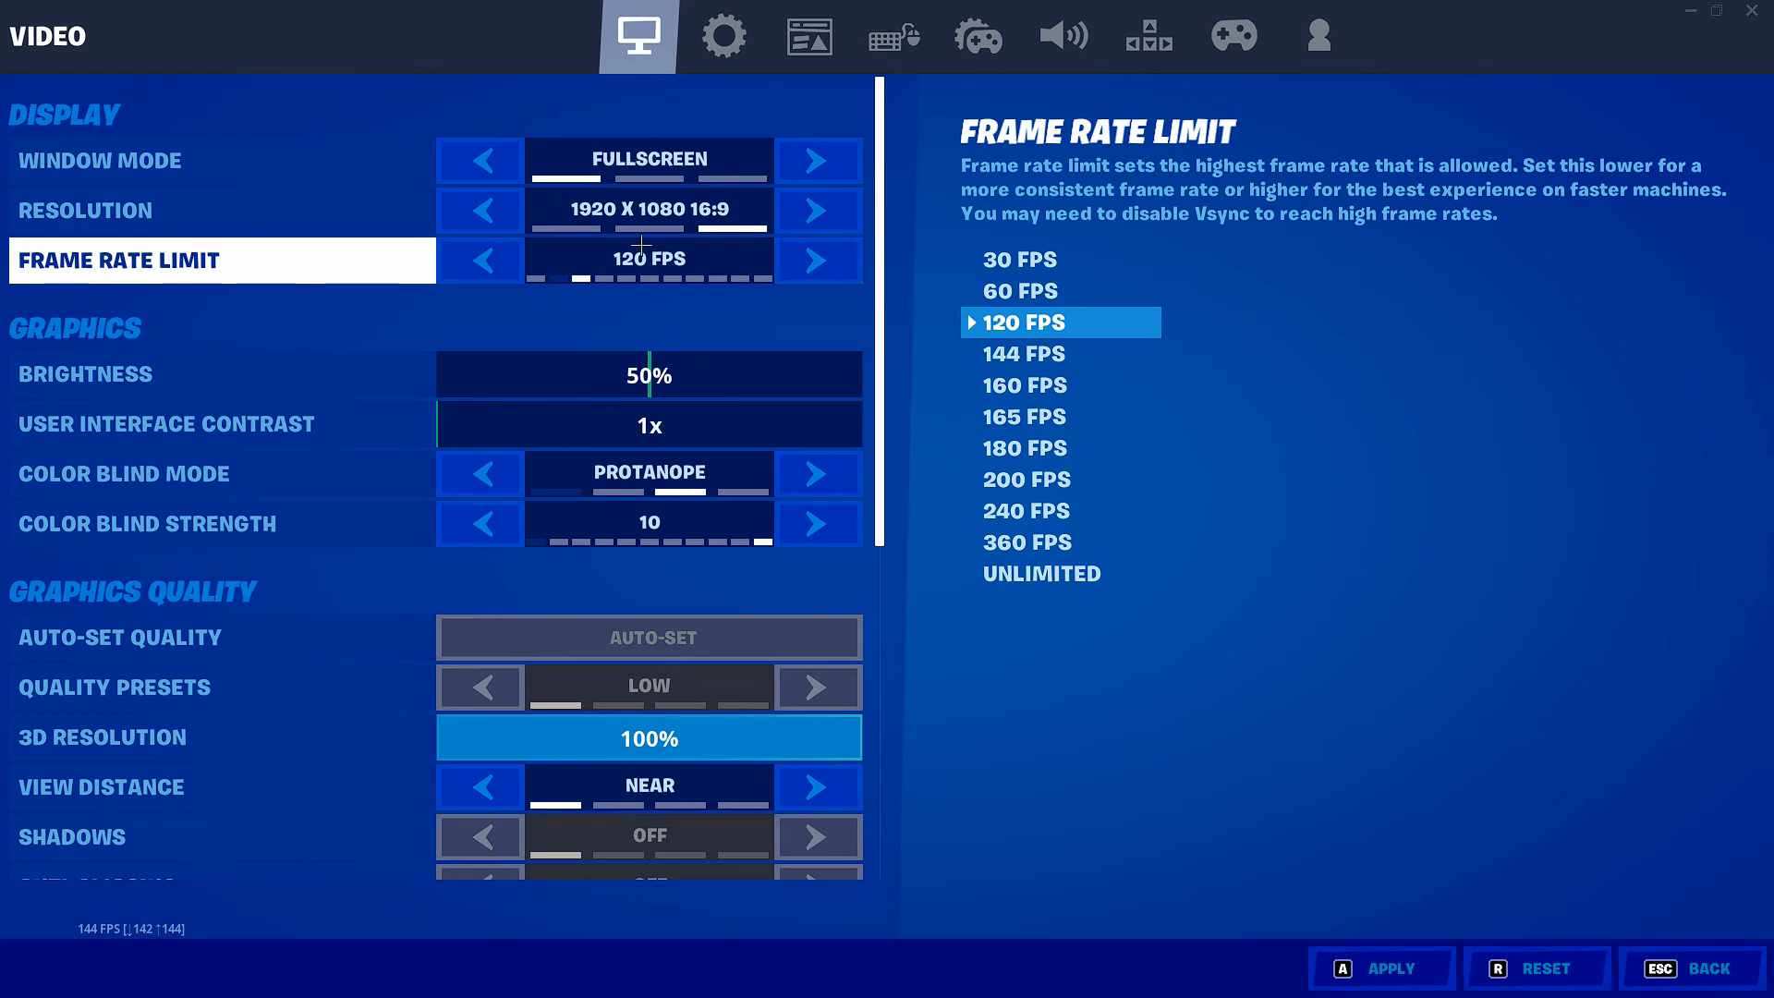
left_click(501, 247)
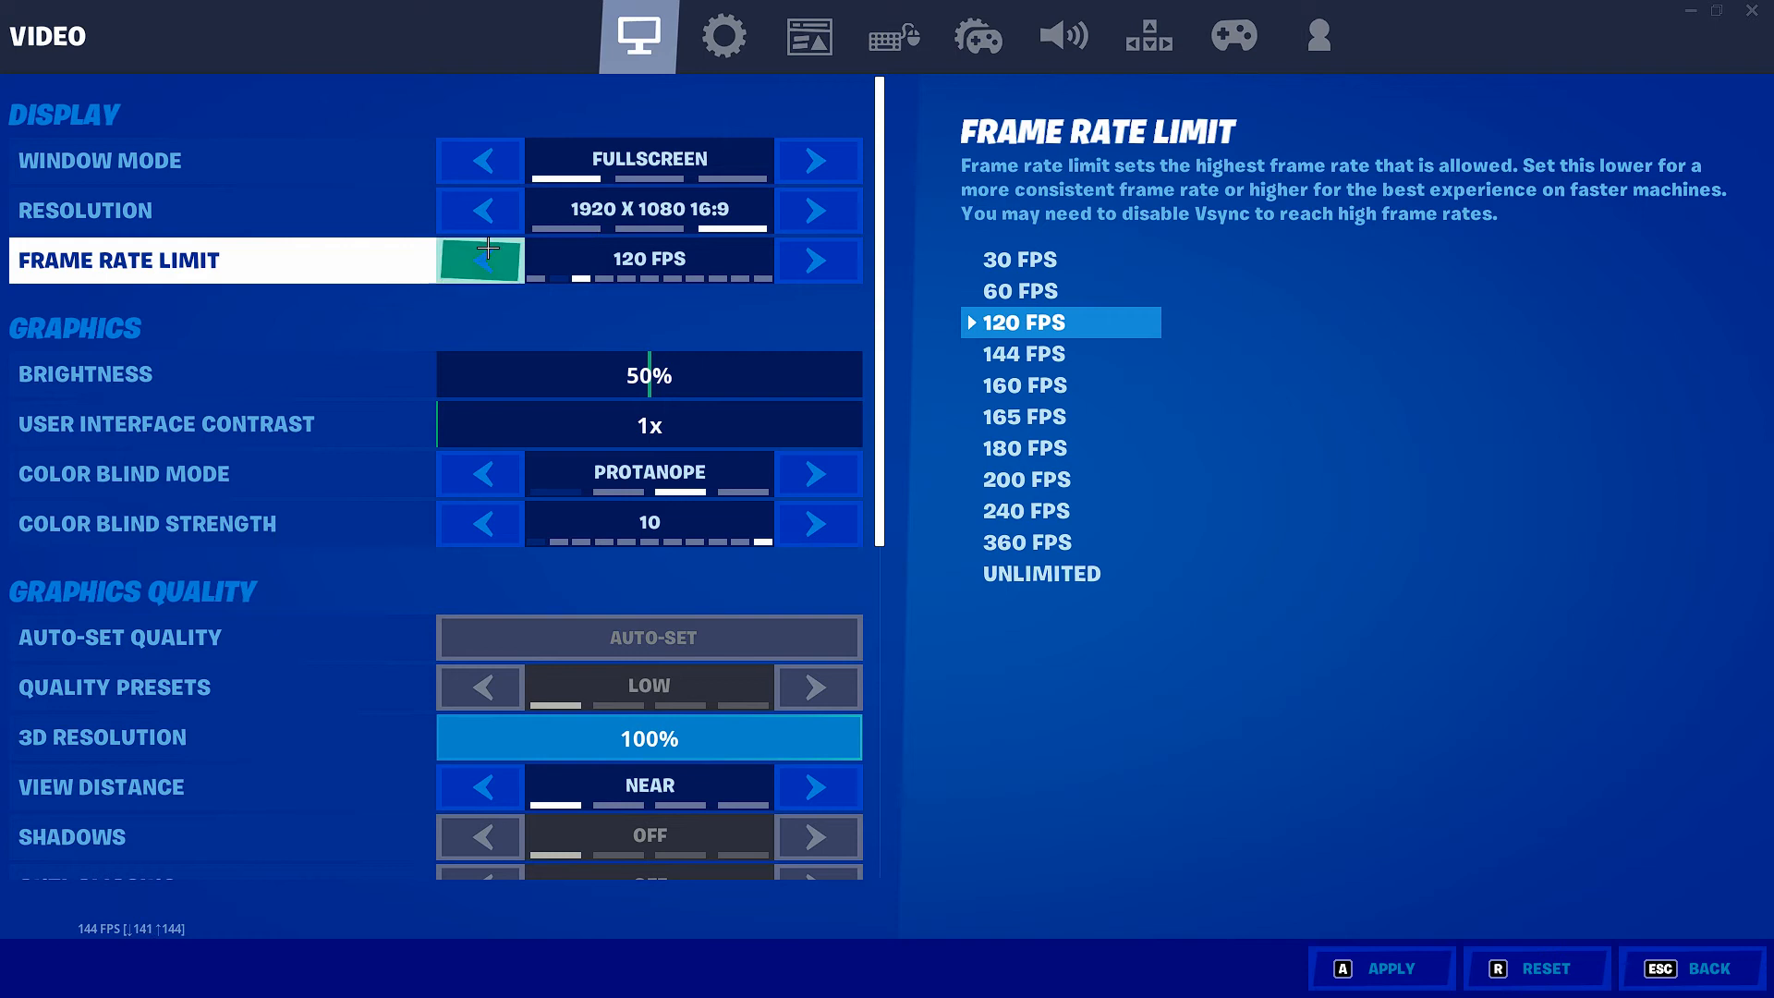
left_click(823, 260)
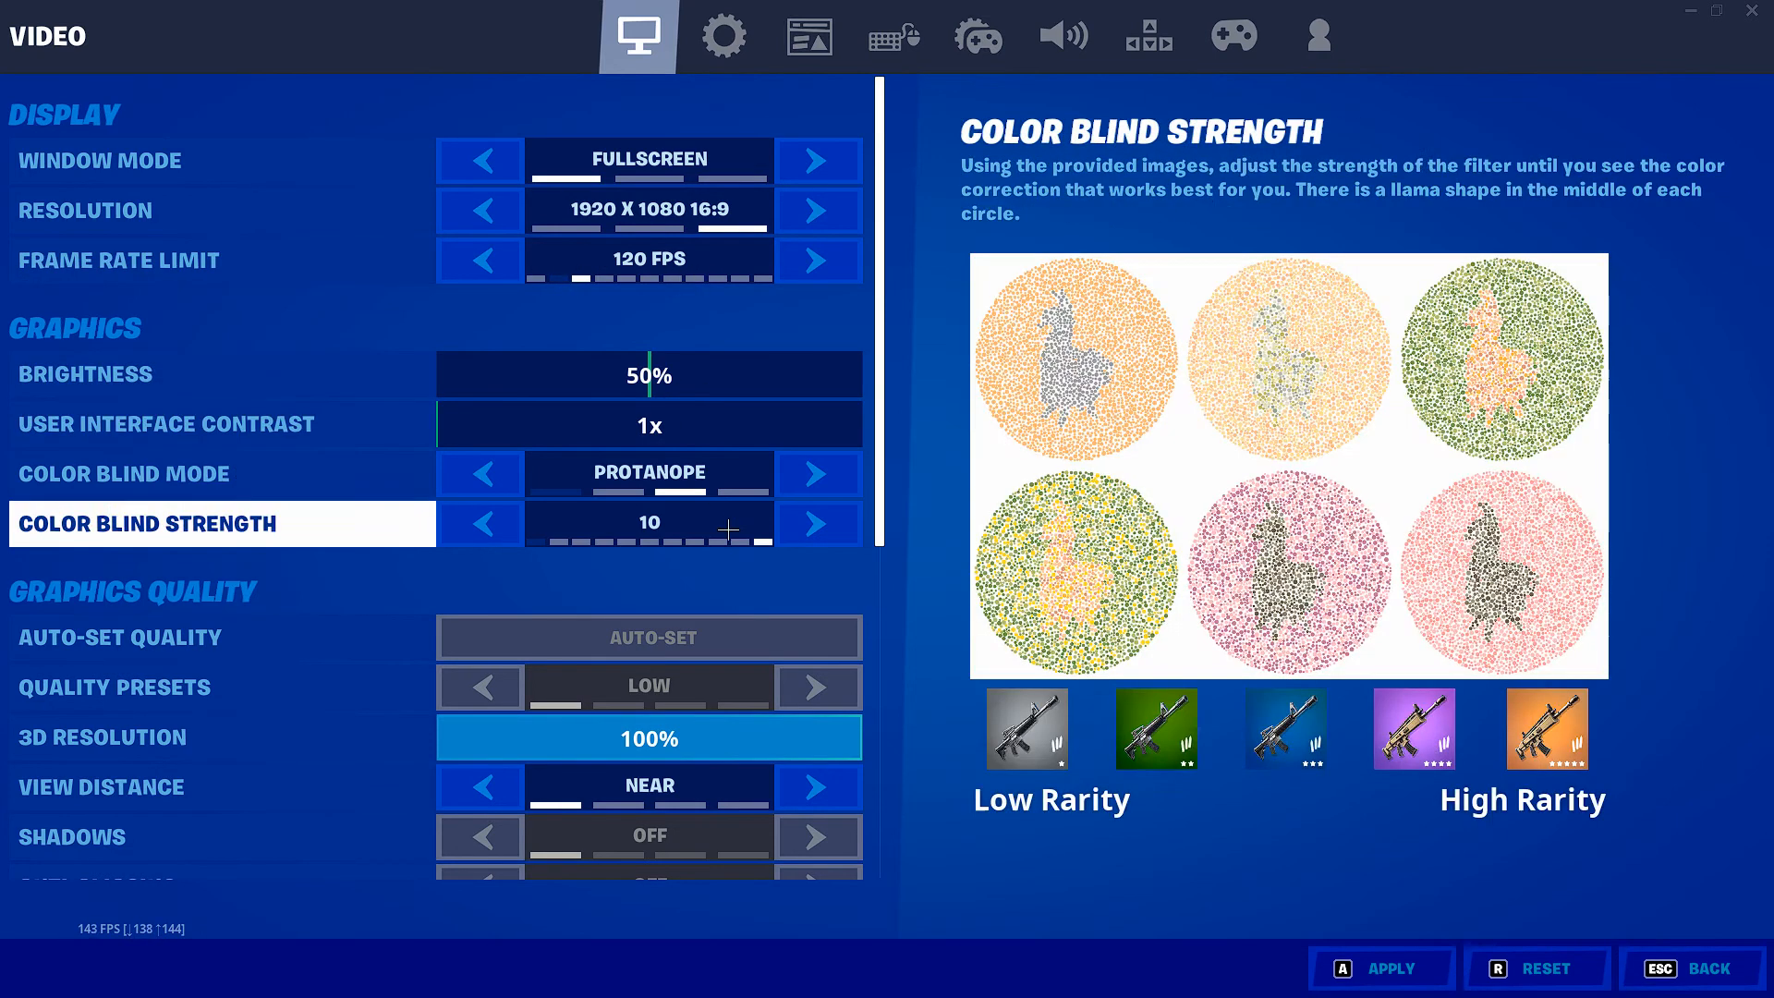
Step: Try the High textures setting and return textures to Low
scroll(732, 517, "down", 3)
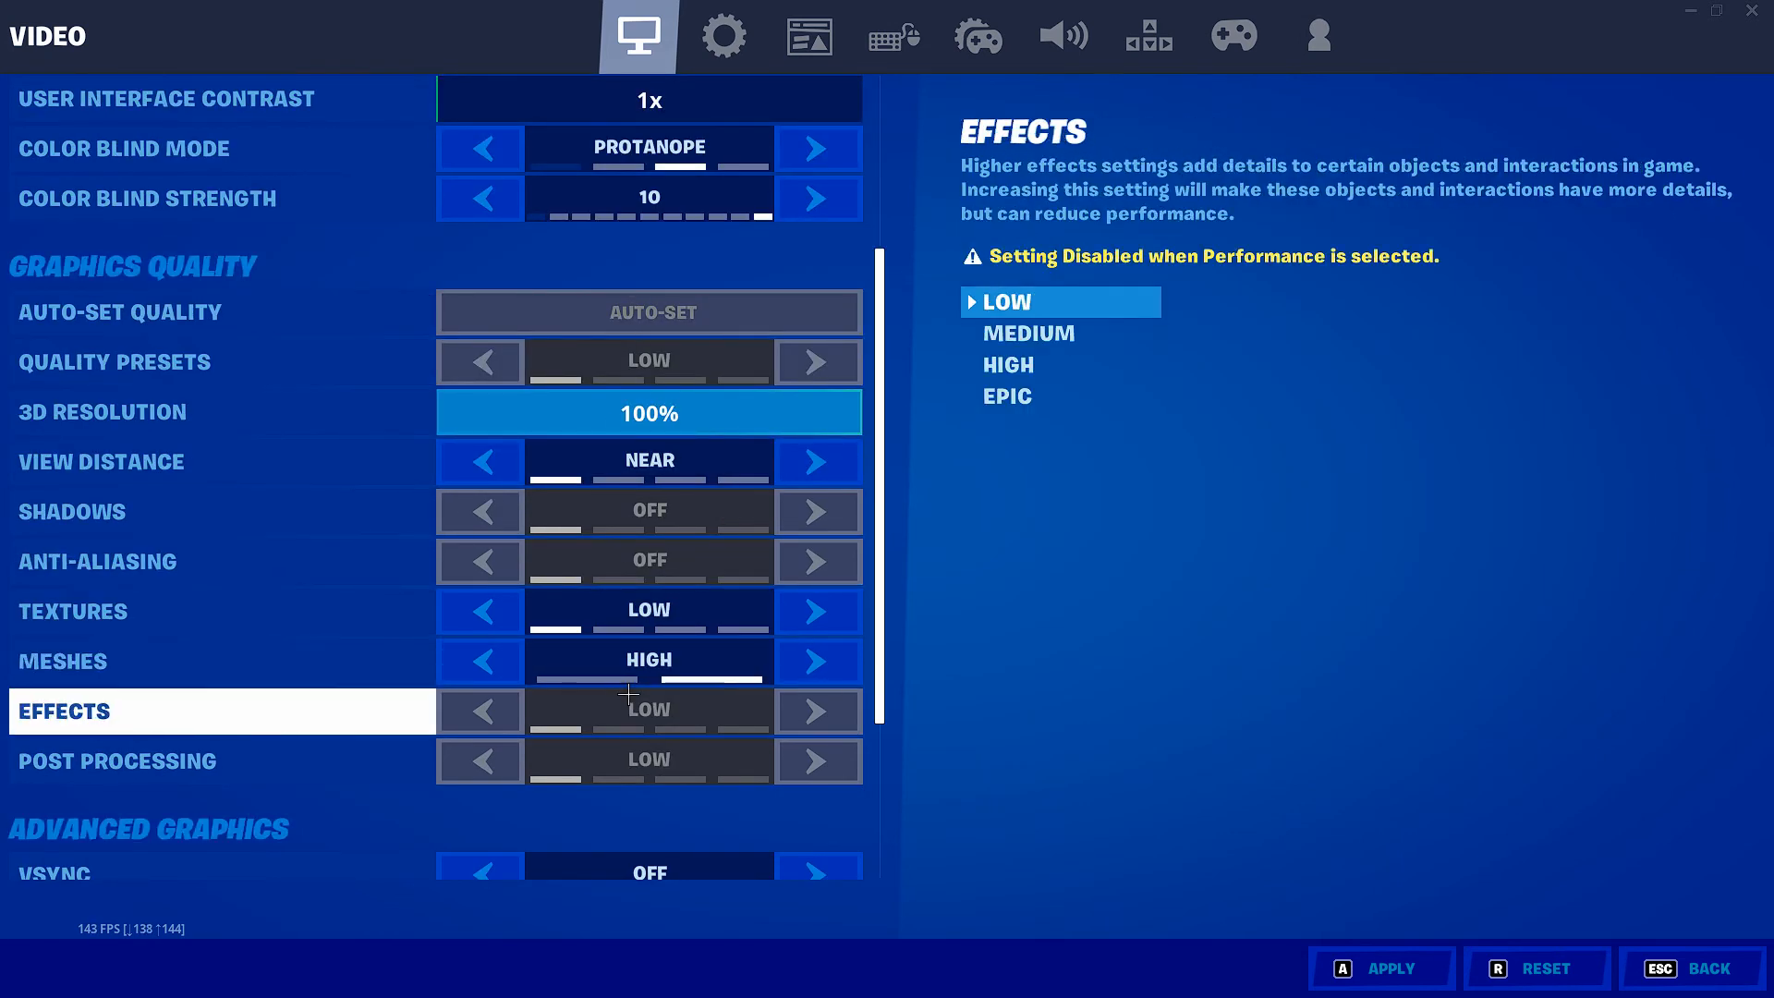
left_click(817, 589)
left_click(819, 596)
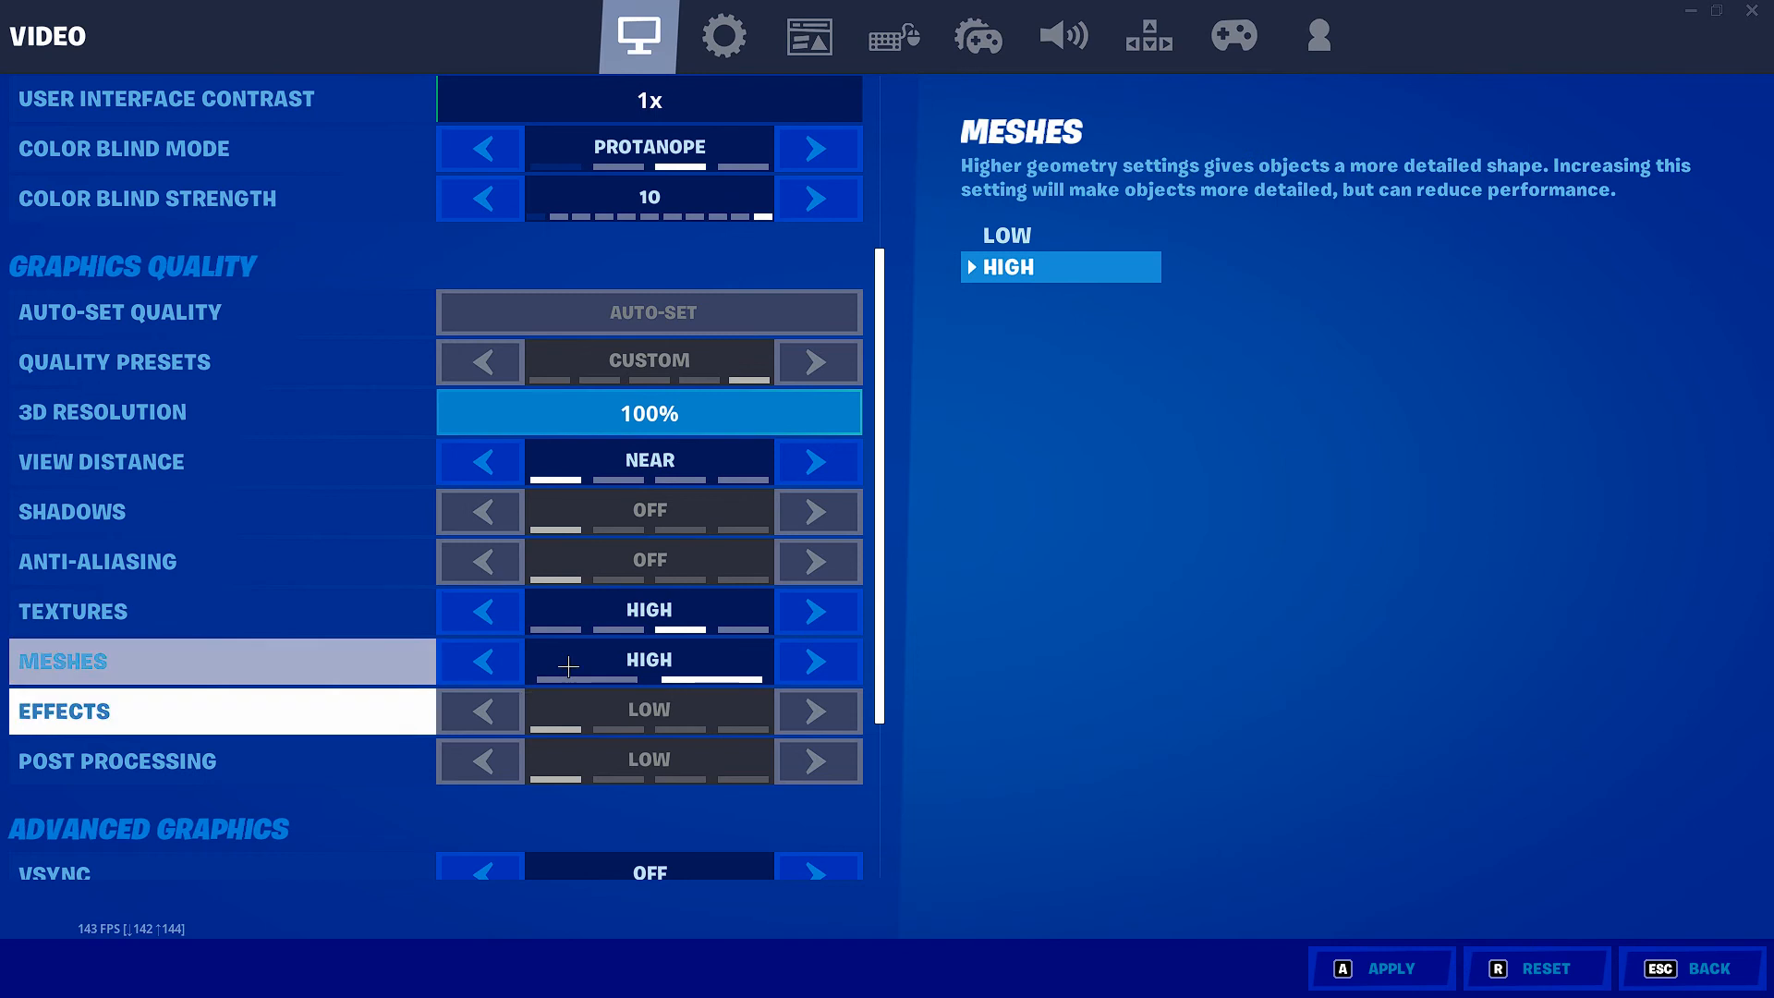
left_click(488, 610)
left_click(490, 609)
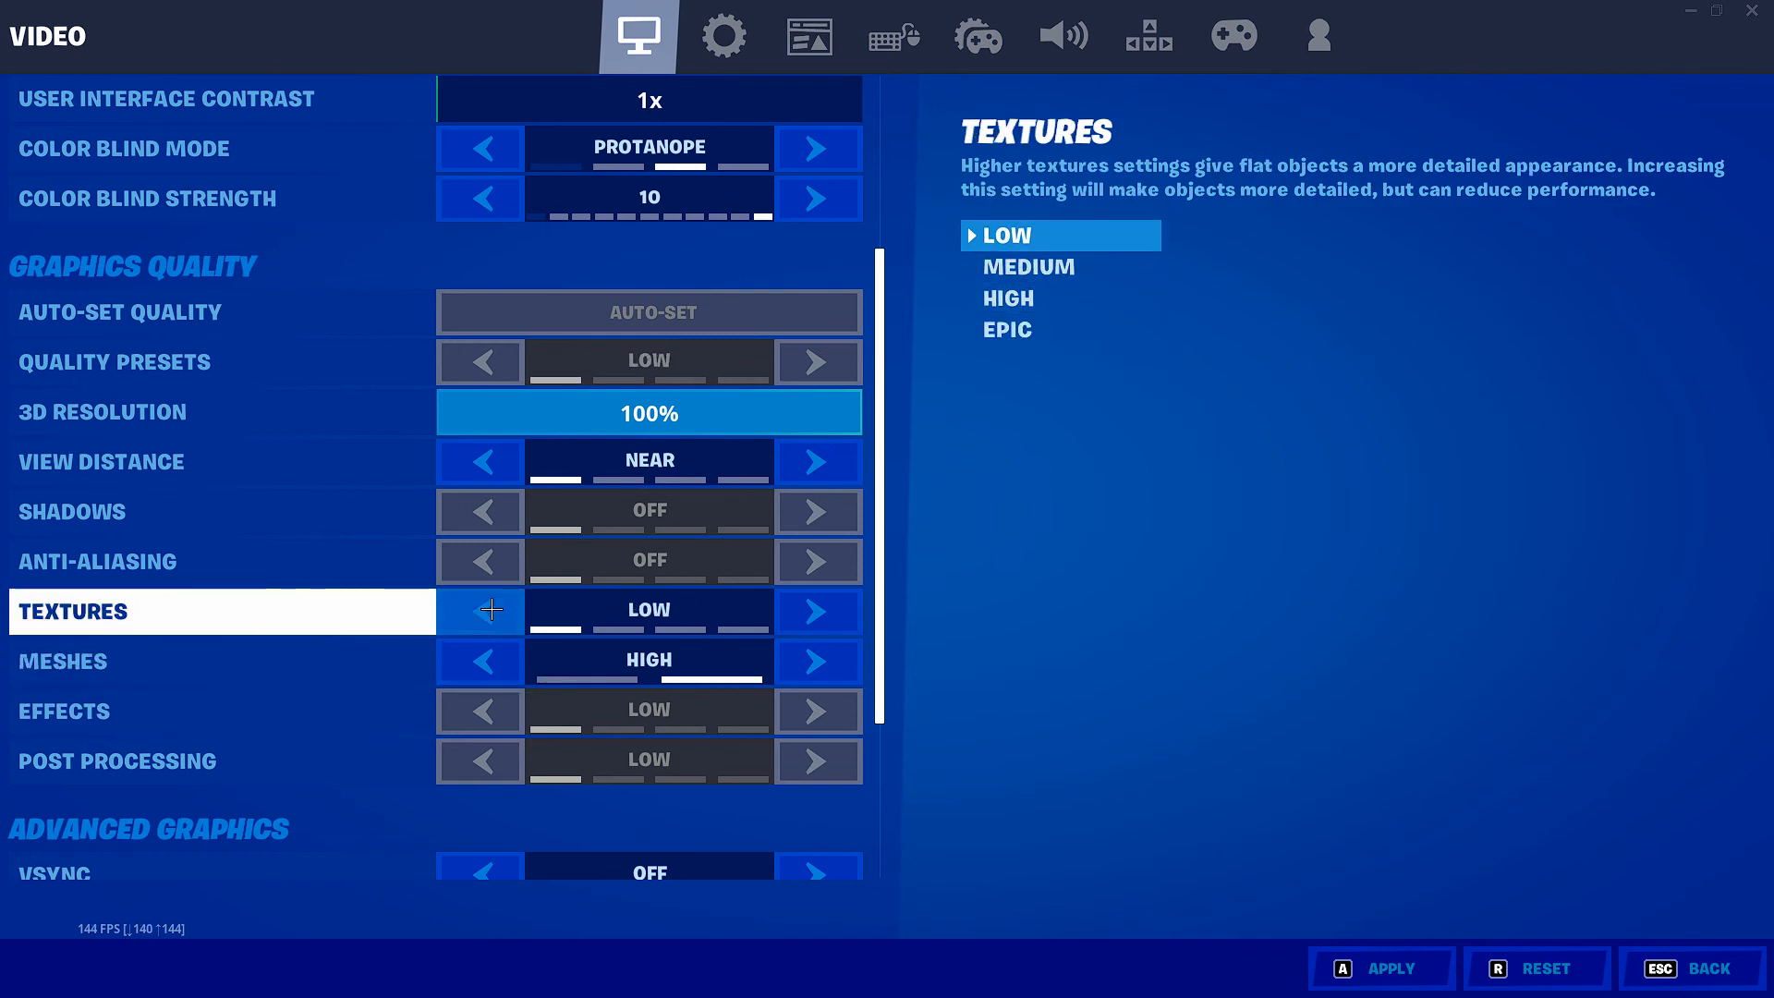
scroll(553, 559, "down", 5)
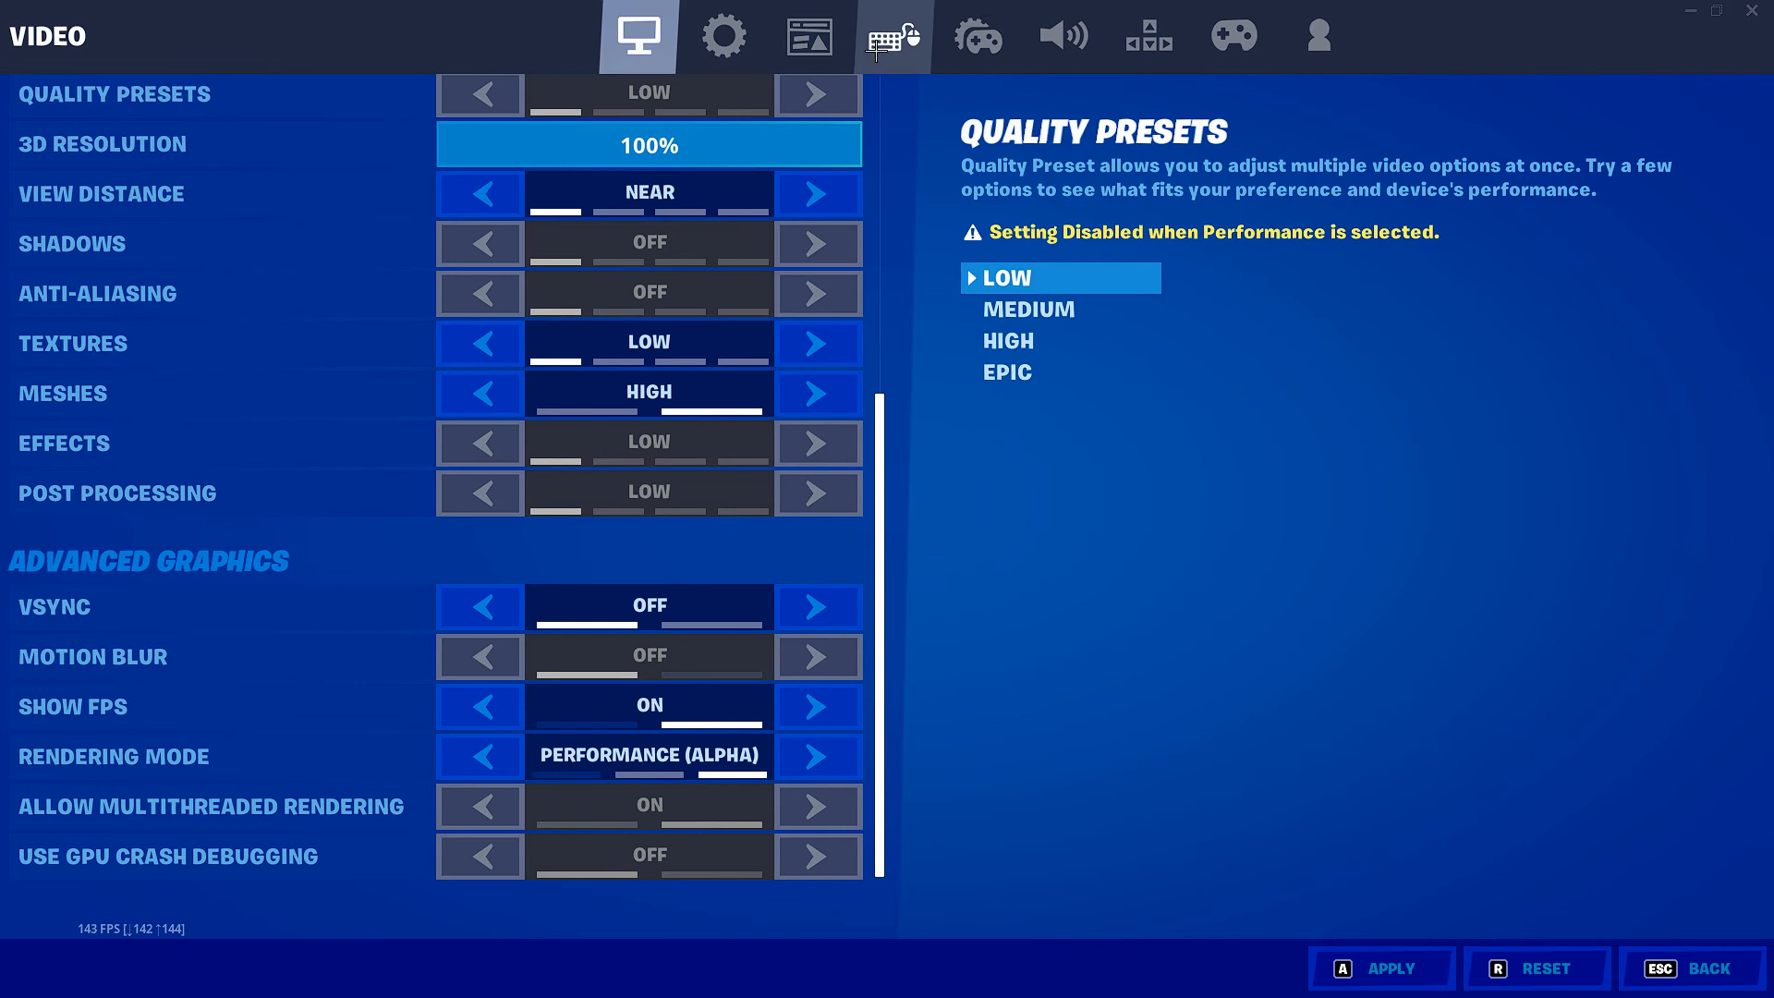
Step: Review the audio settings, including the subtitle options and voice chat, and leave for the account settings
left_click(1072, 19)
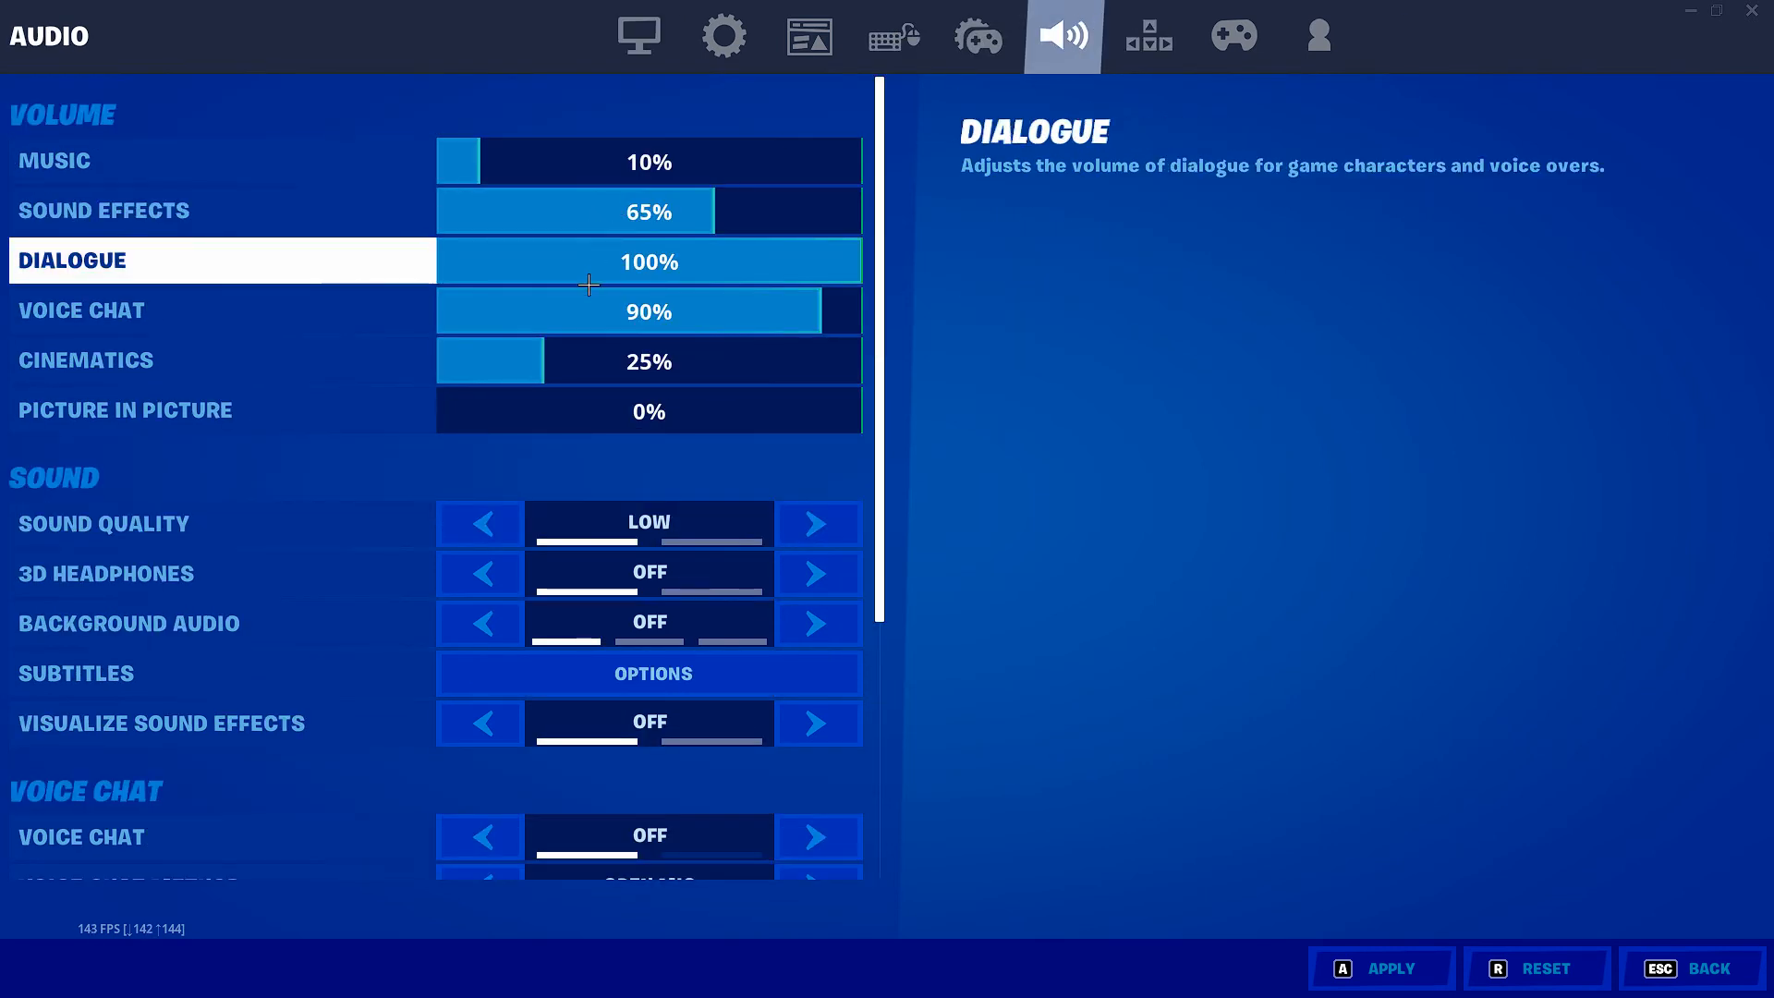
scroll(586, 296, "down", 3)
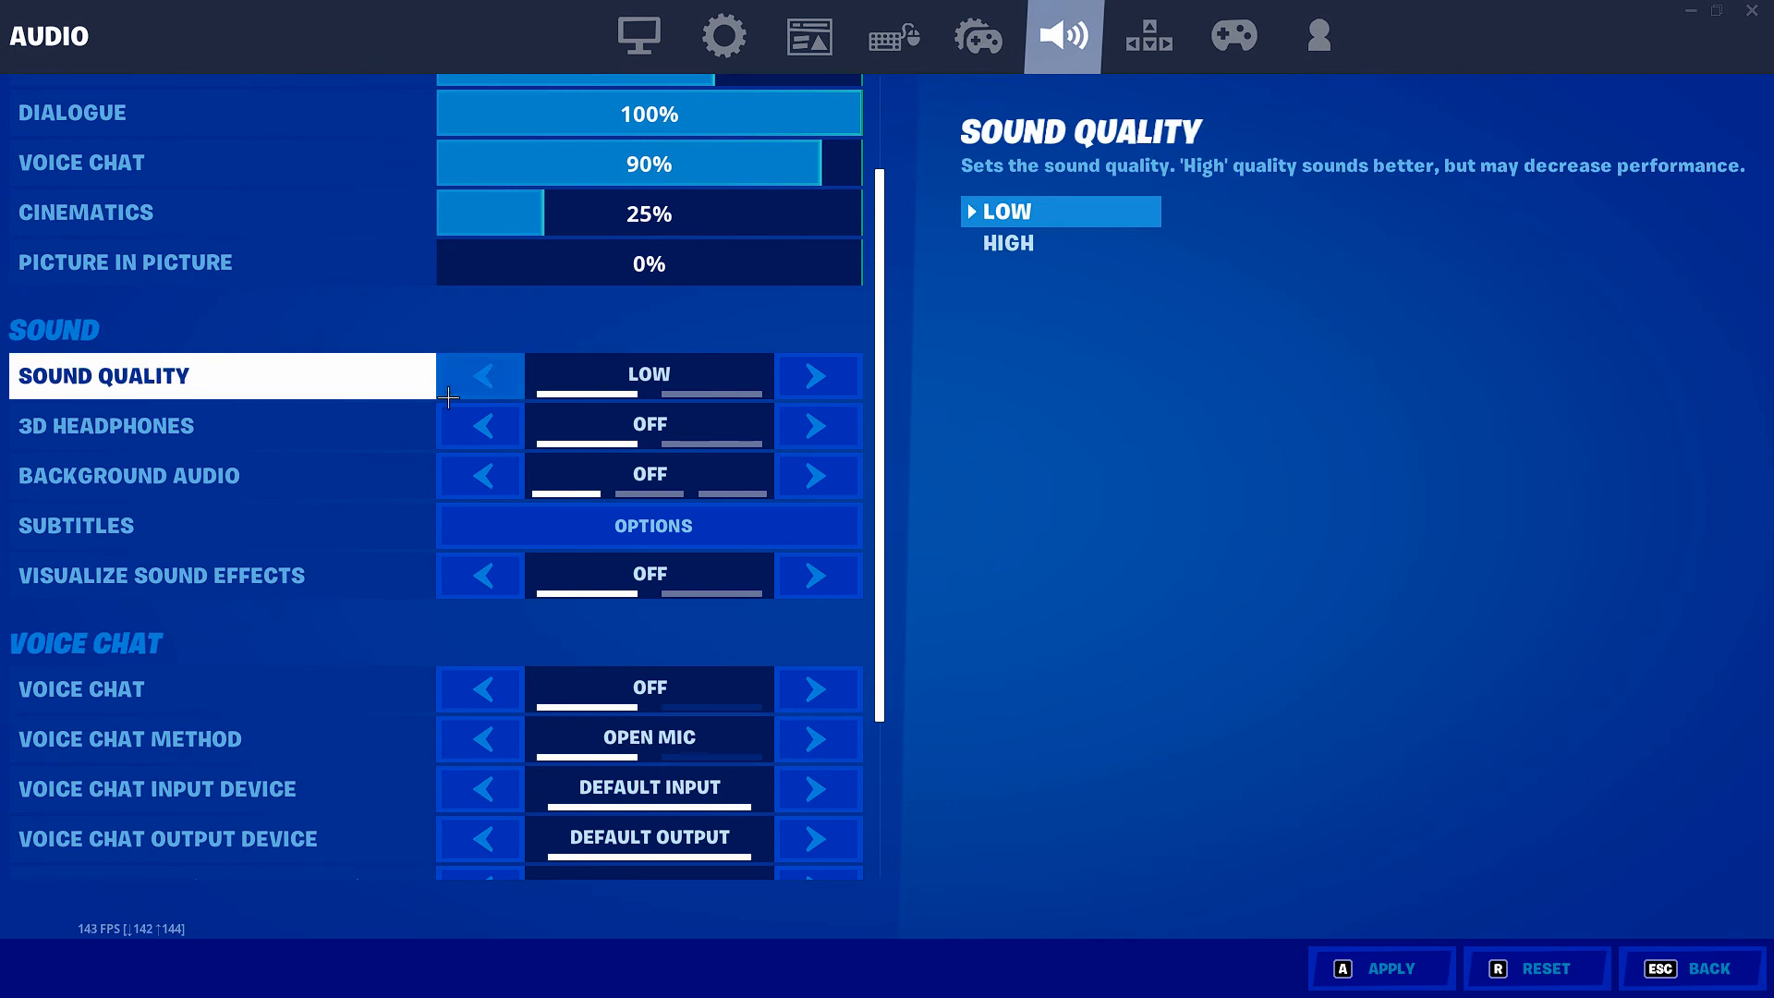
left_click(519, 526)
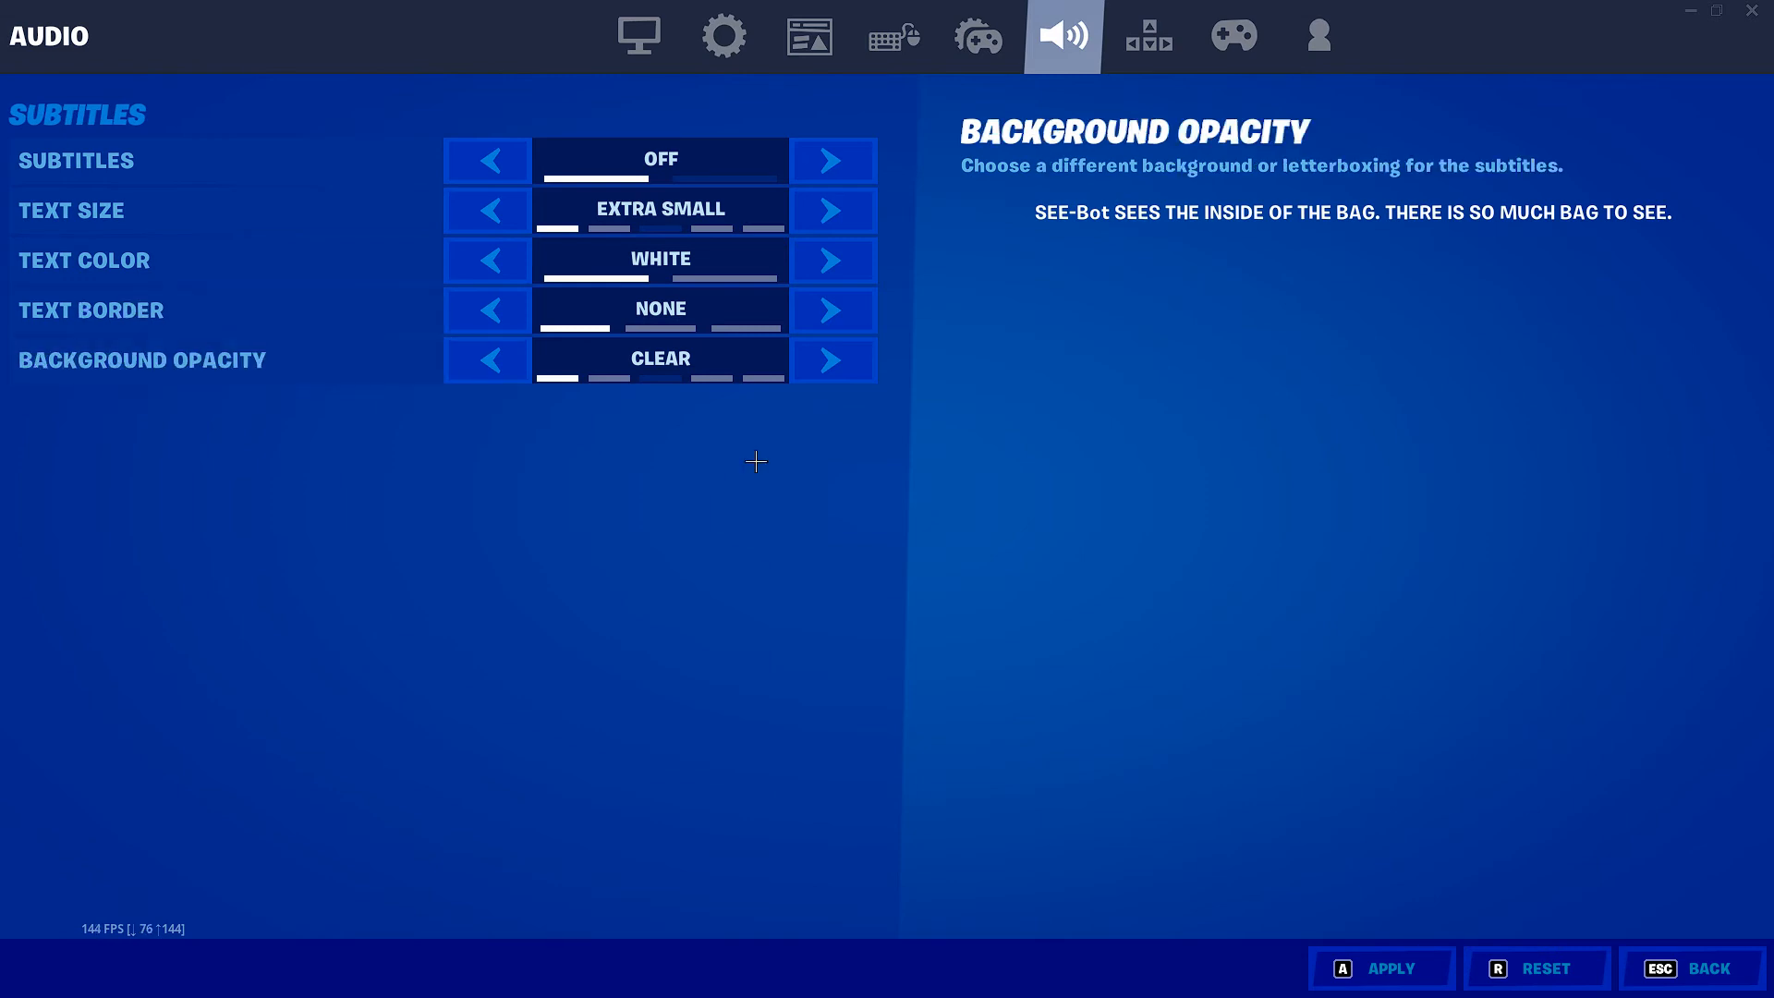
left_click(1645, 964)
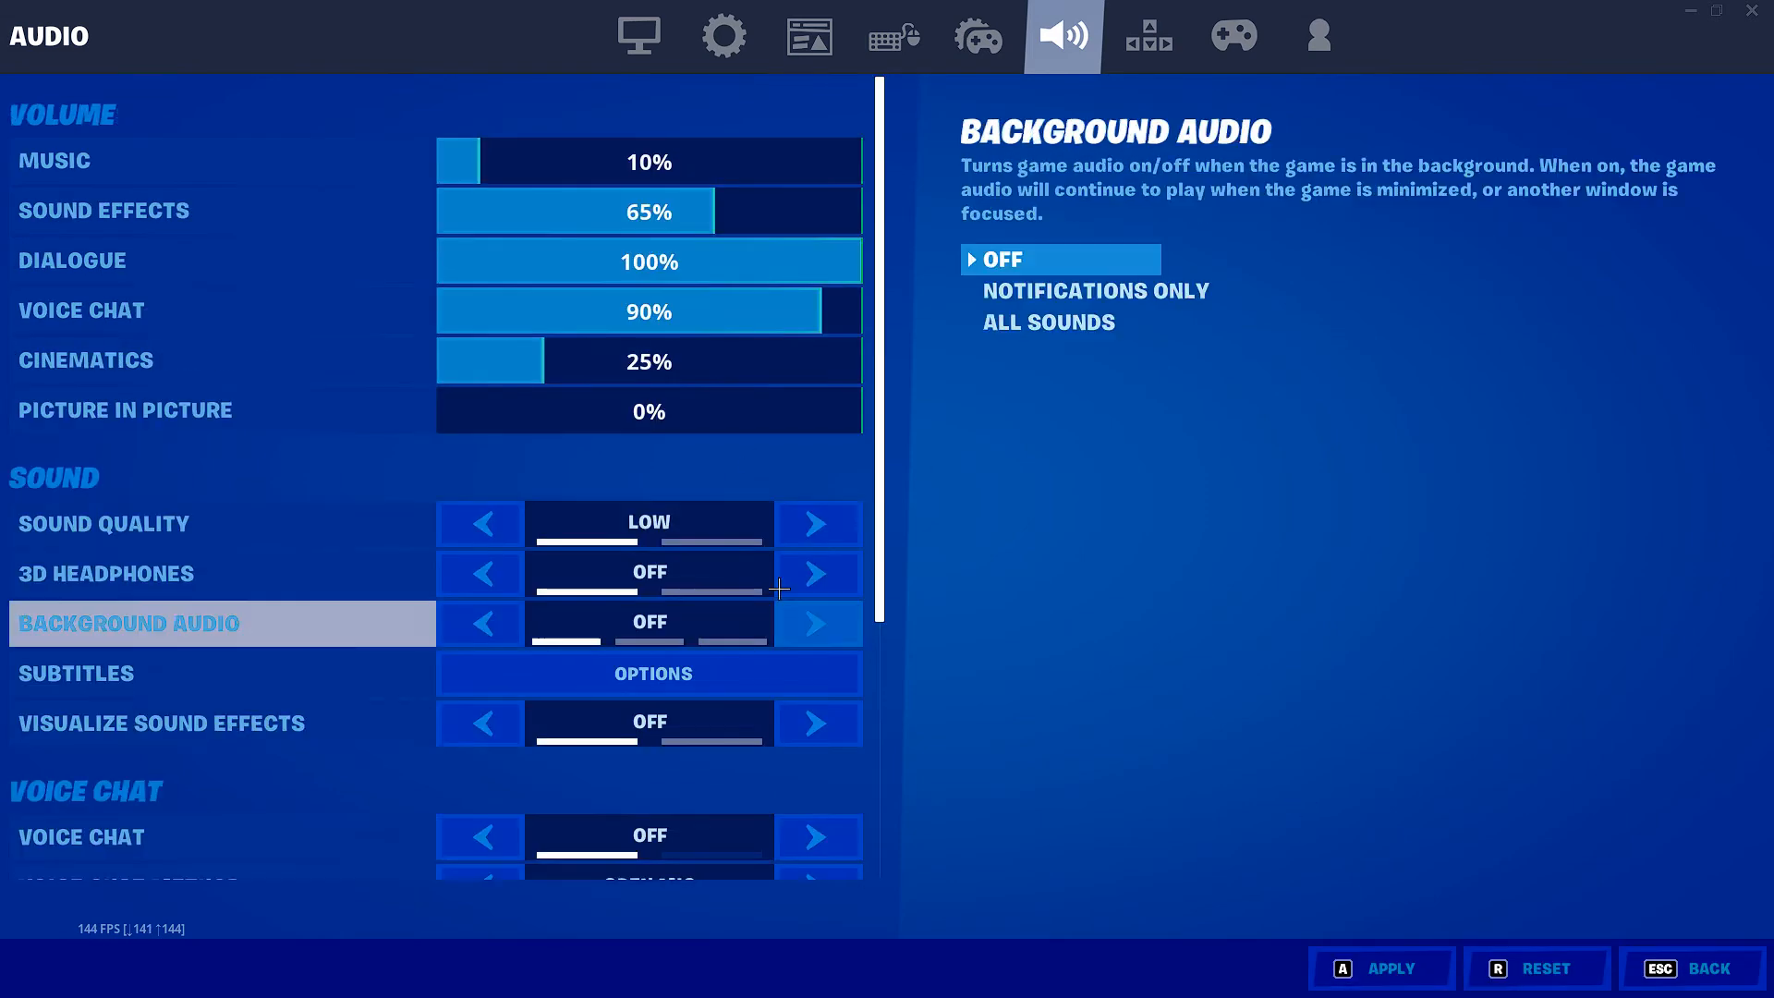
scroll(734, 572, "down", 4)
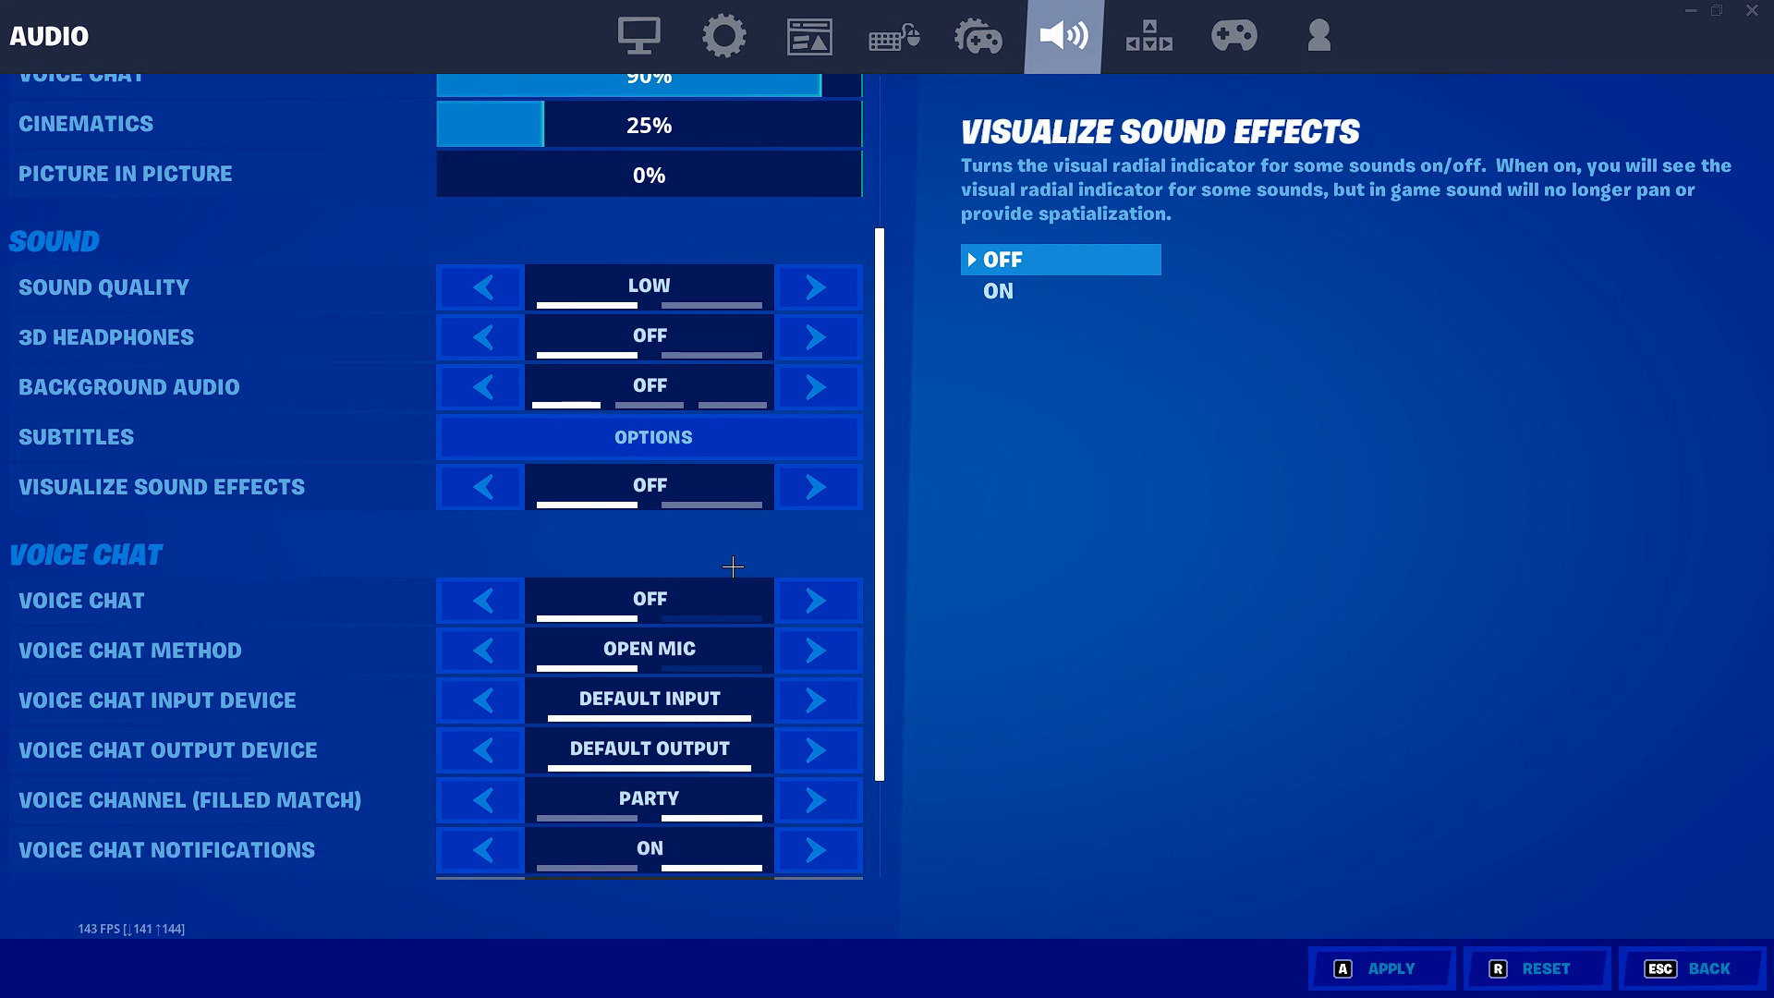
left_click(1318, 33)
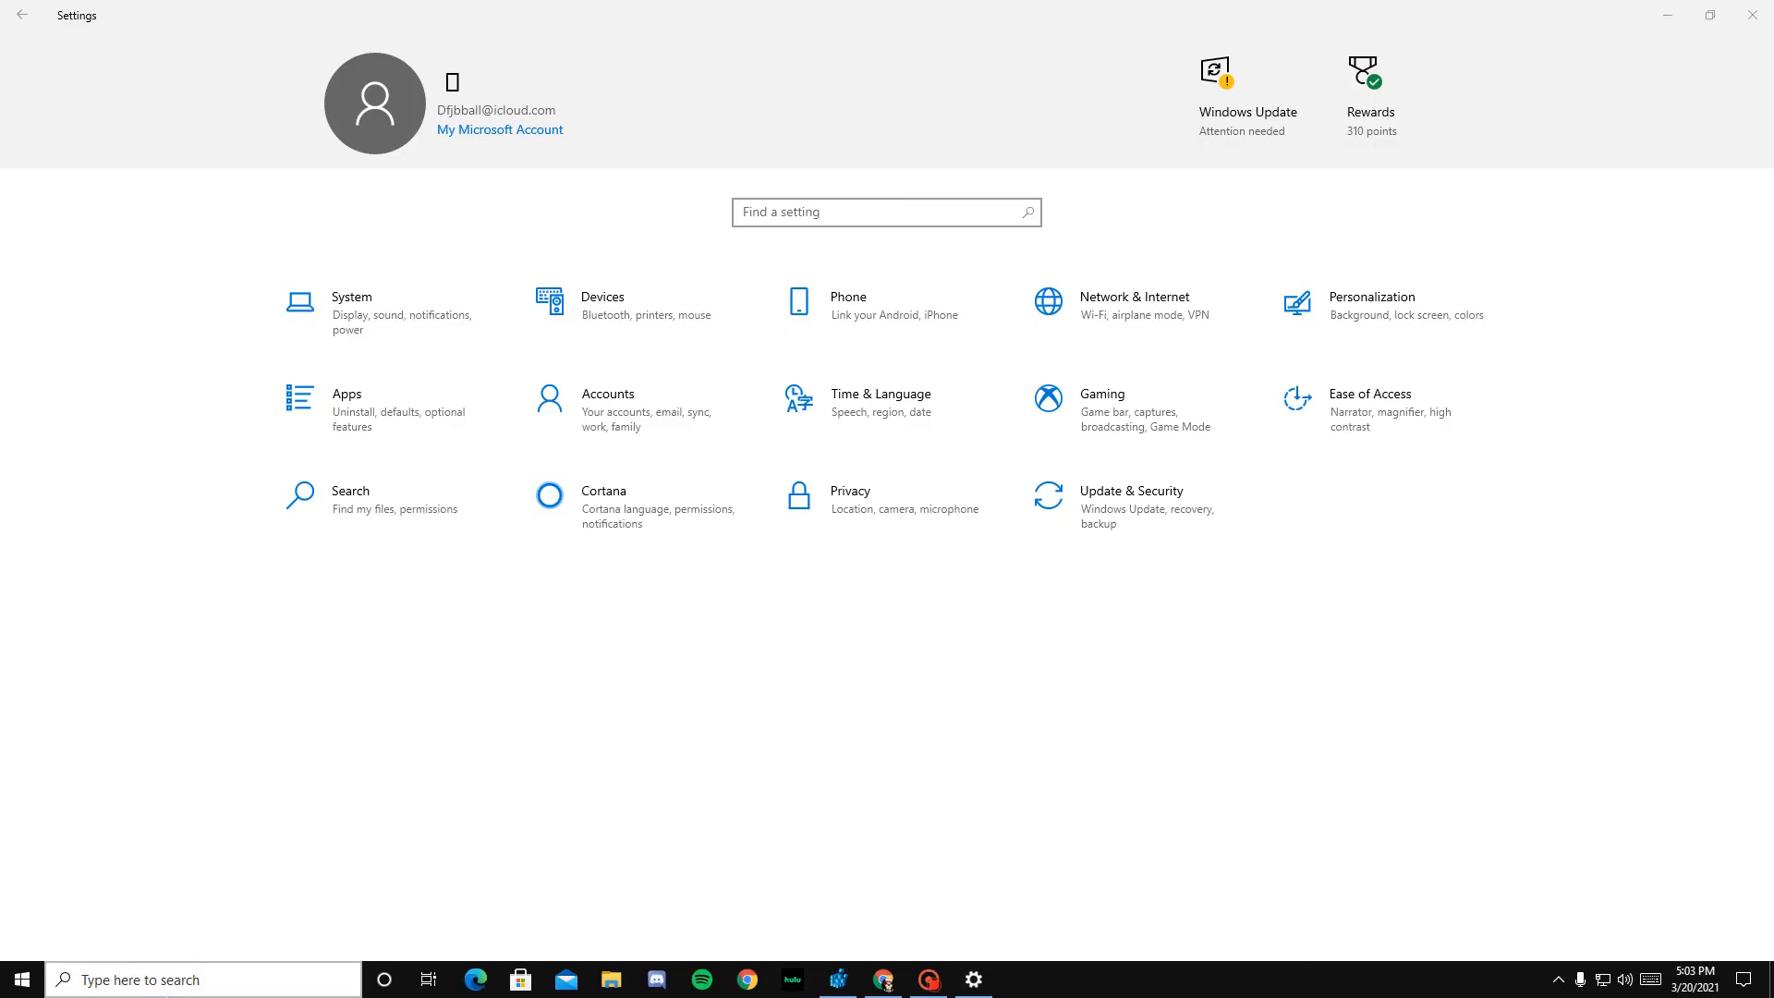
Step: Open the local app data folder in Windows by running %localappdata% from the Run dialog
left_click(163, 981)
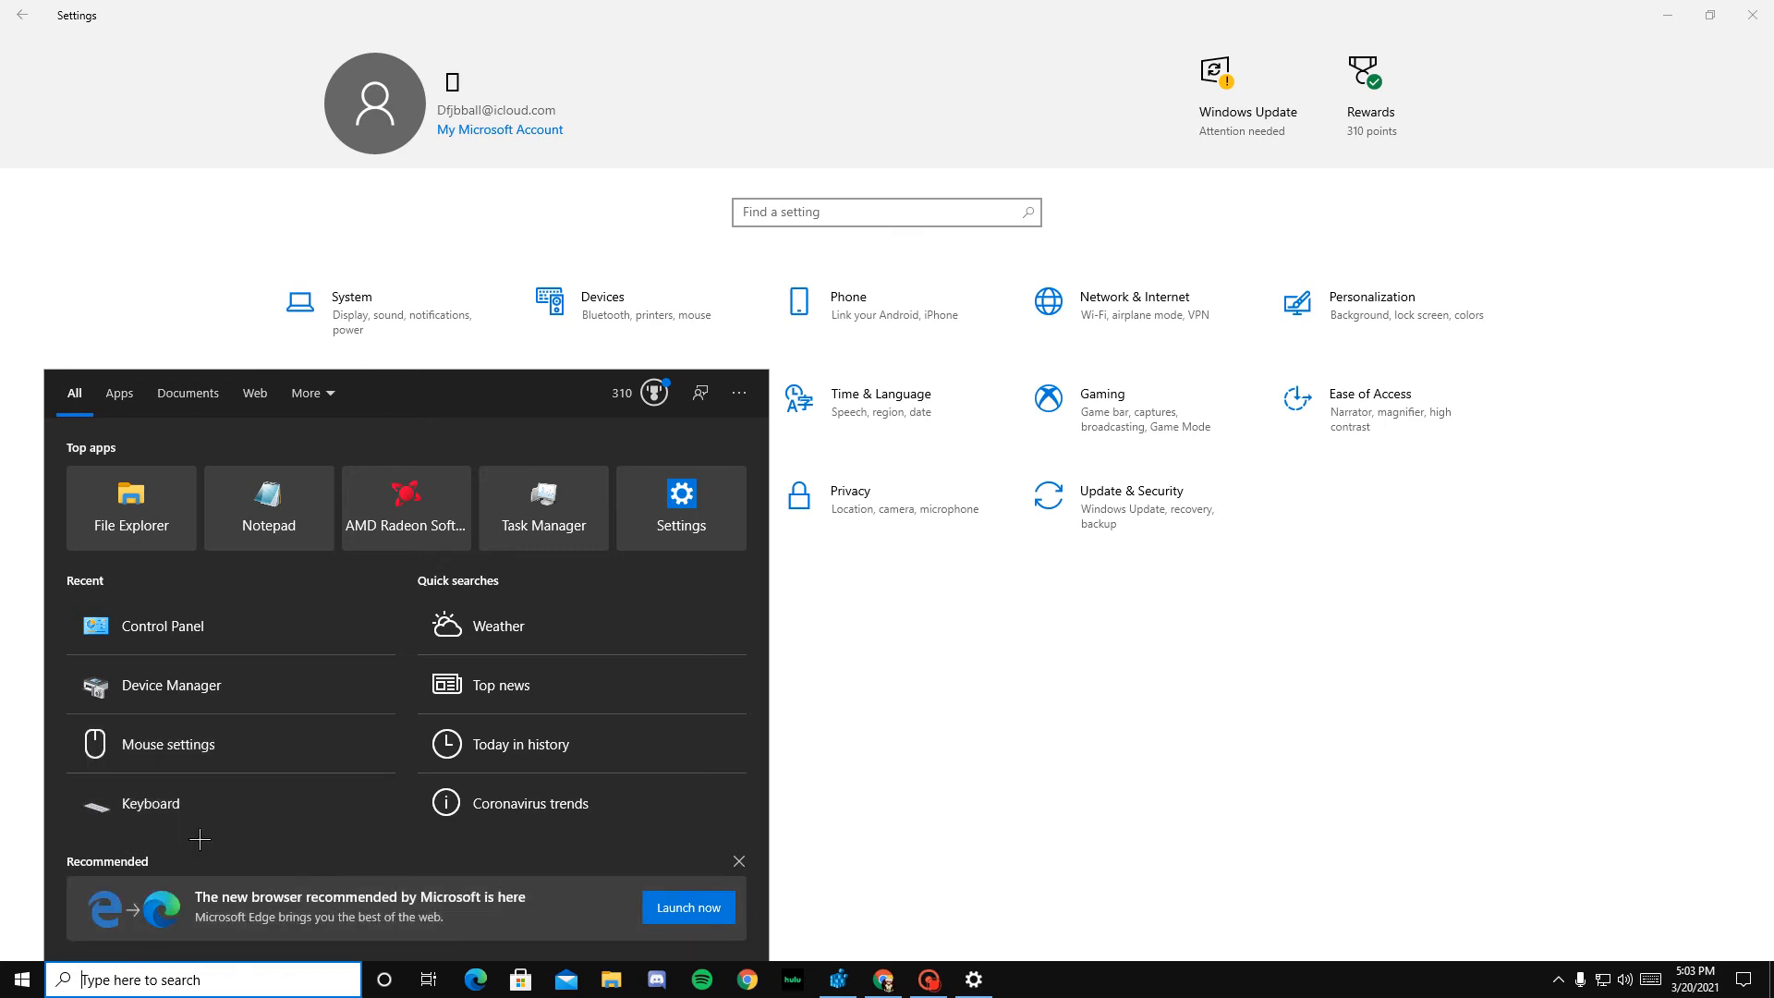
type("rui")
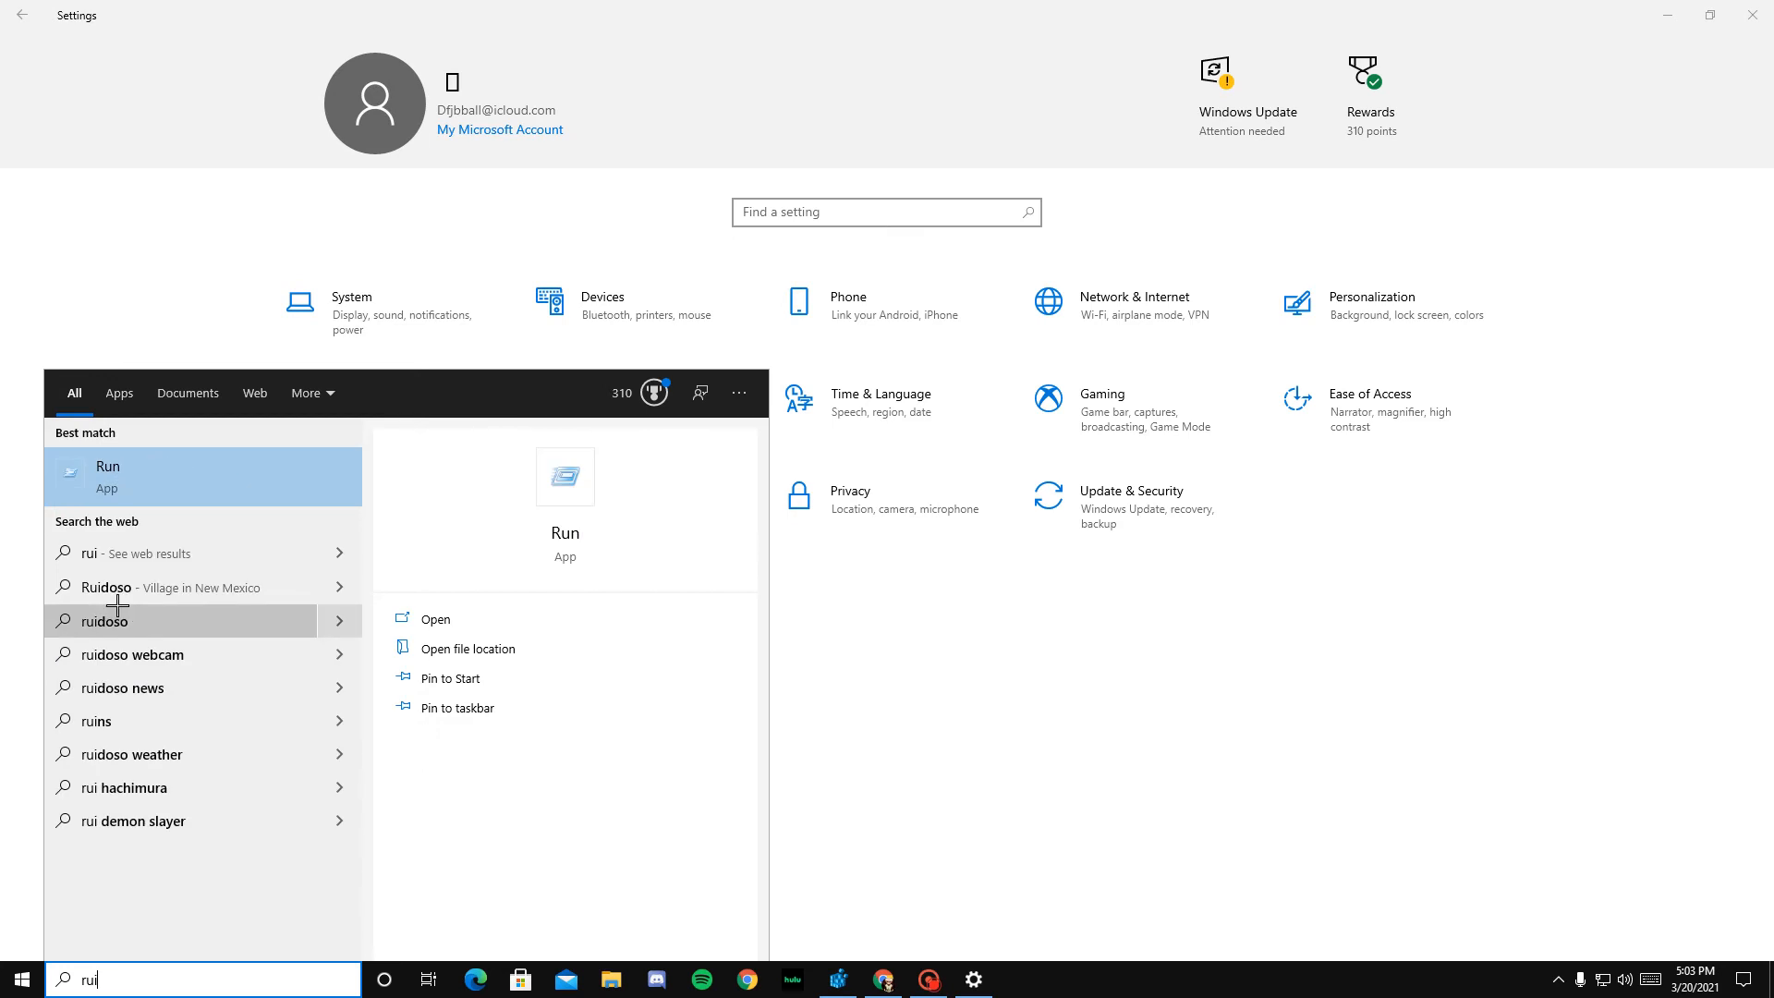
key("Return")
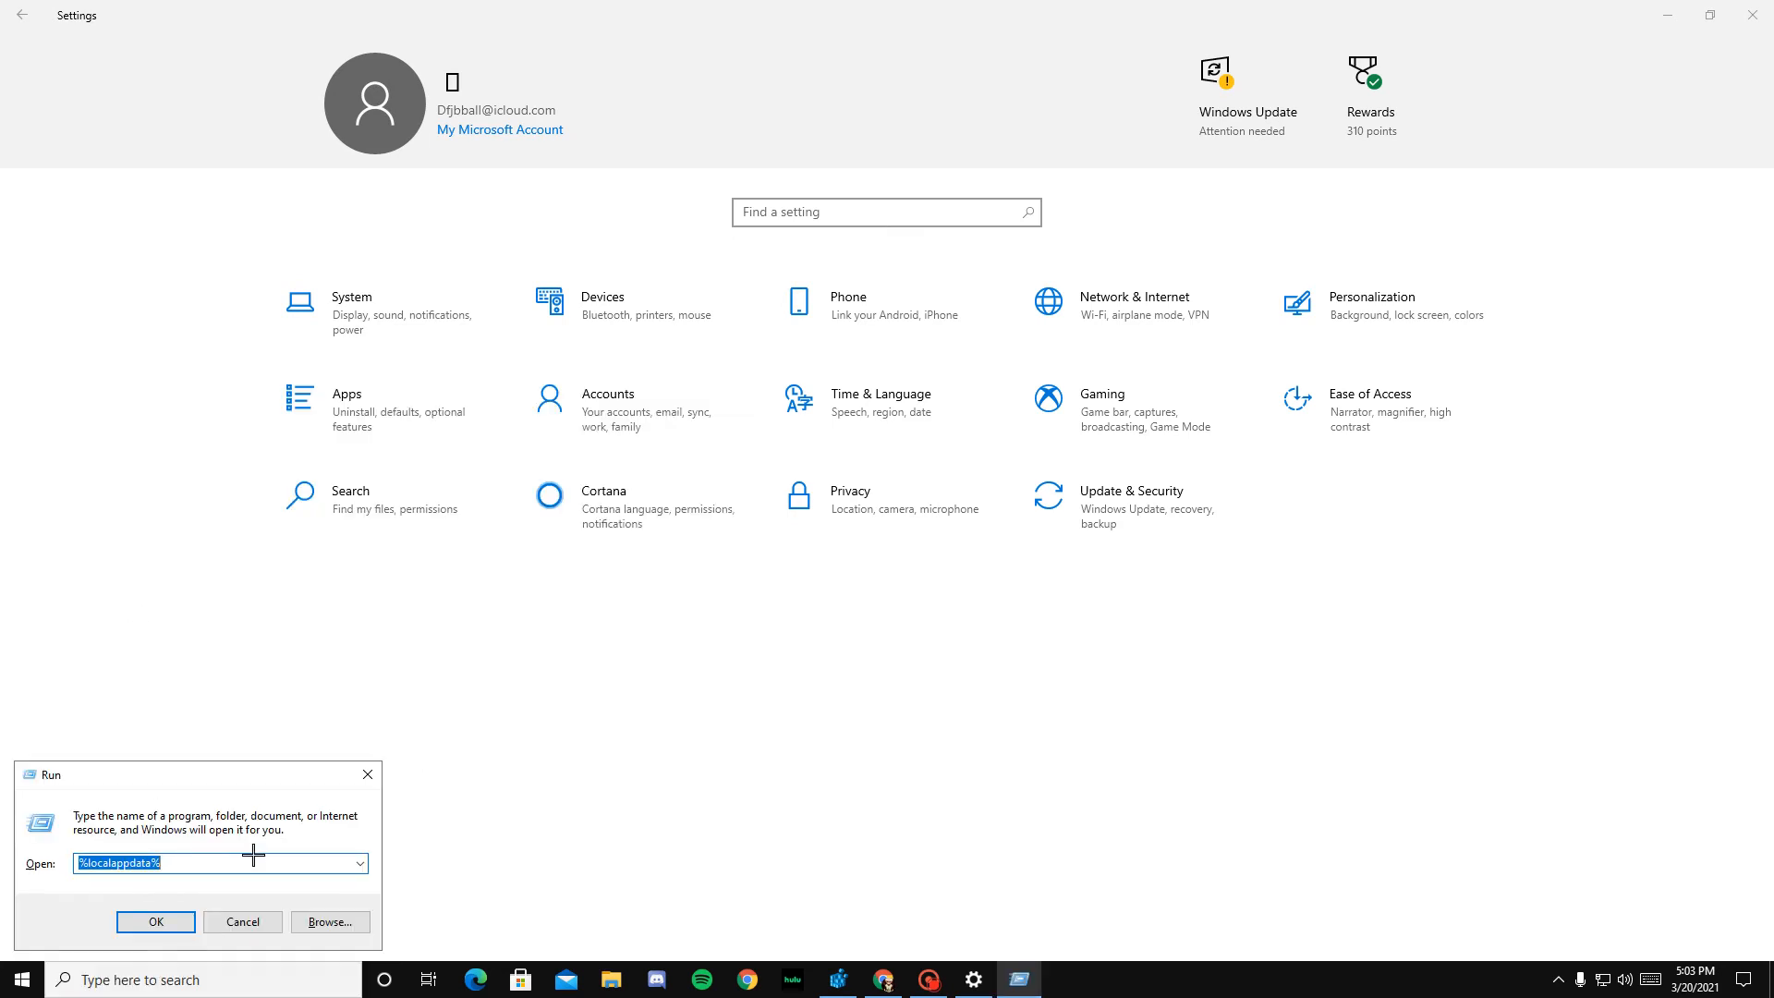
left_click(156, 921)
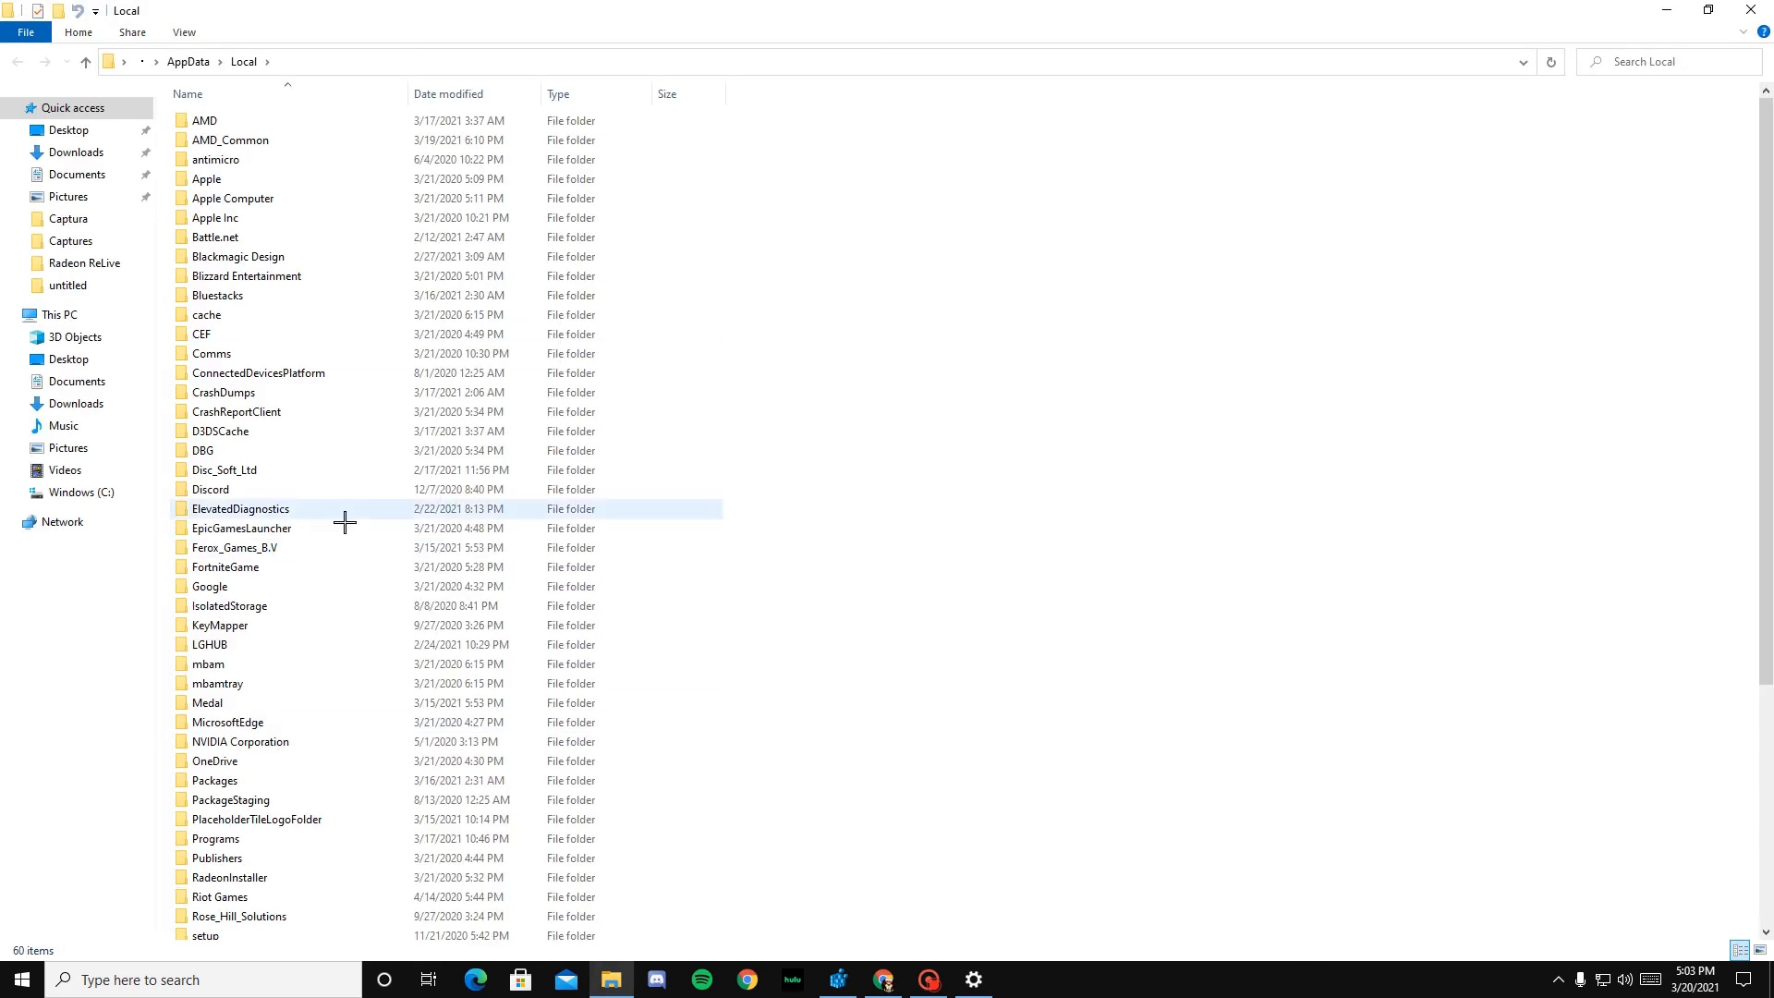
Step: Go to the WindowsClient folder inside FortniteGame, Saved, Config
scroll(344, 523, "down", 6)
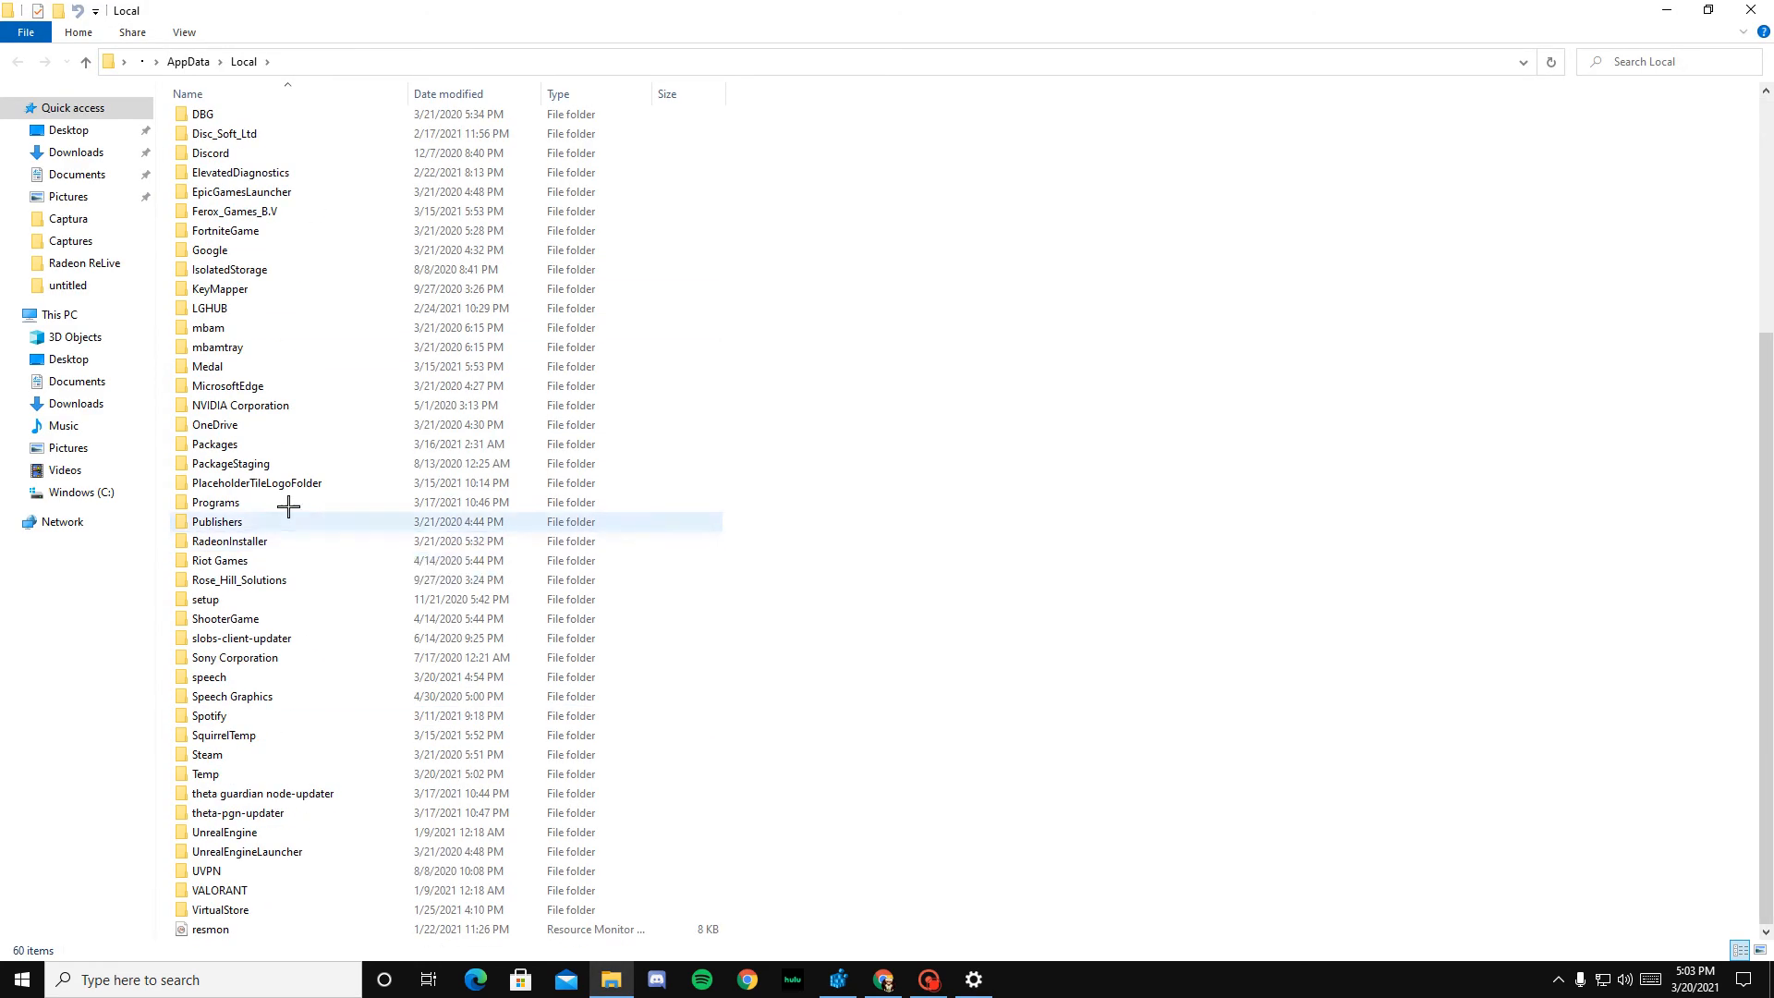
scroll(281, 480, "up", 3)
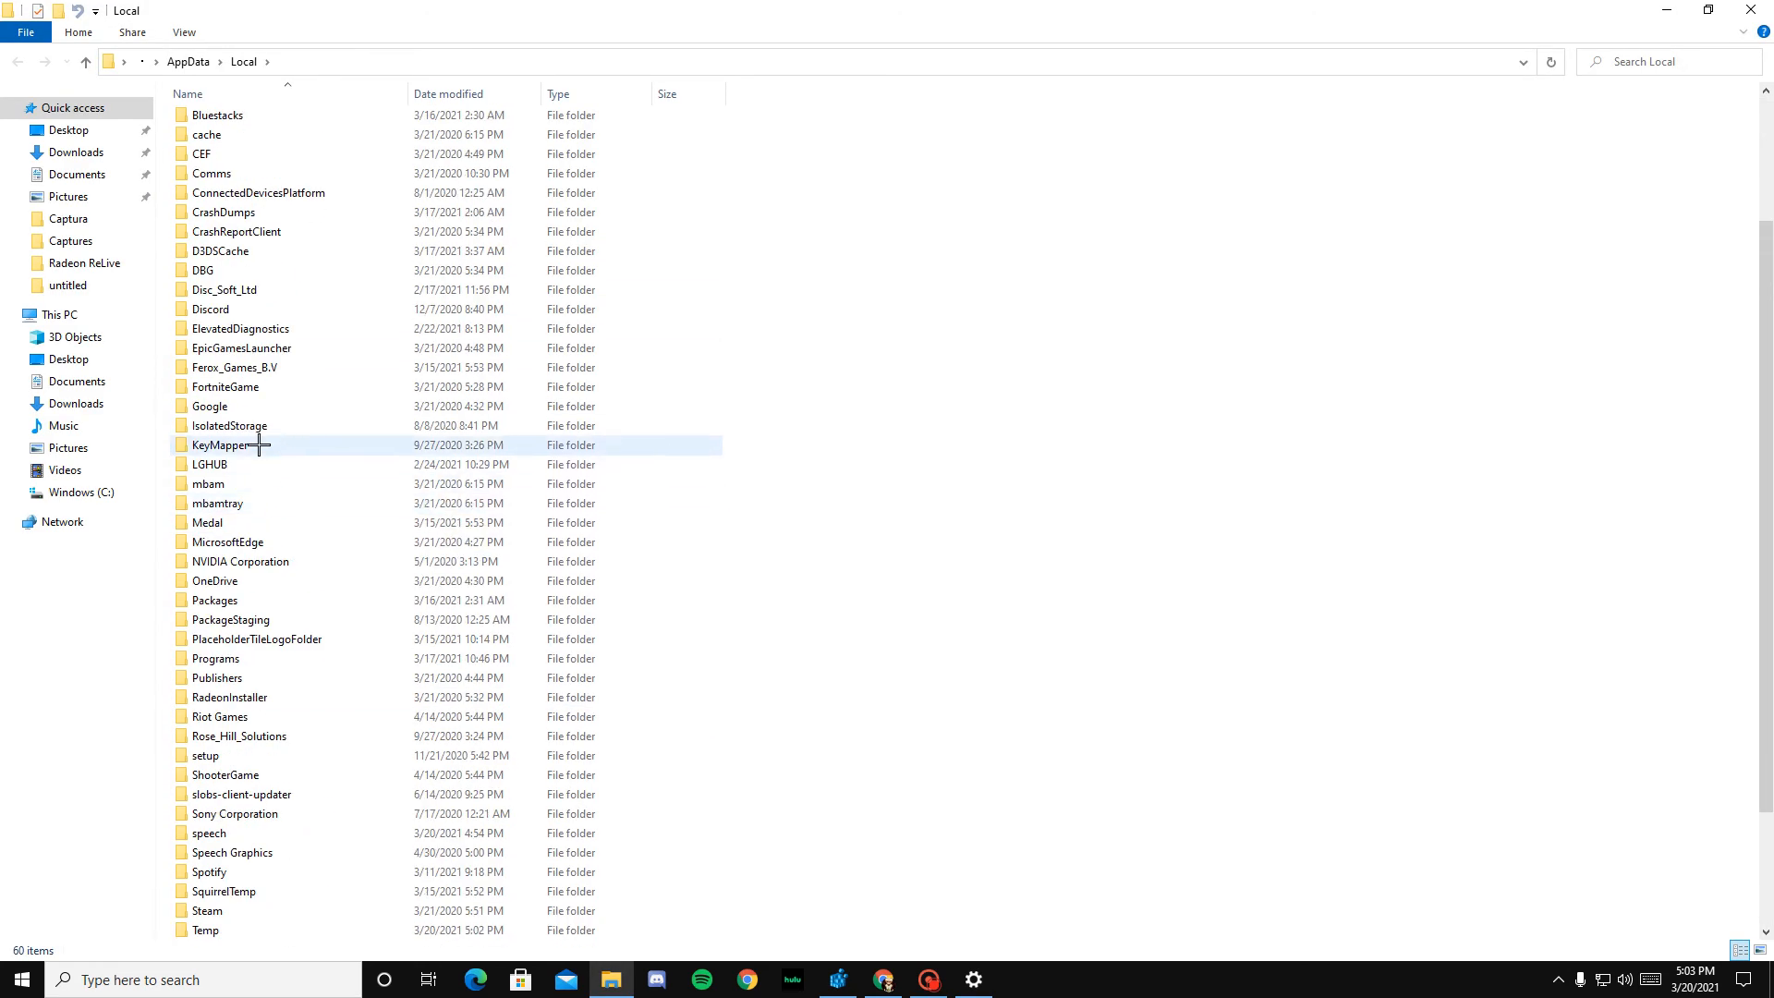
double_click(230, 388)
double_click(210, 121)
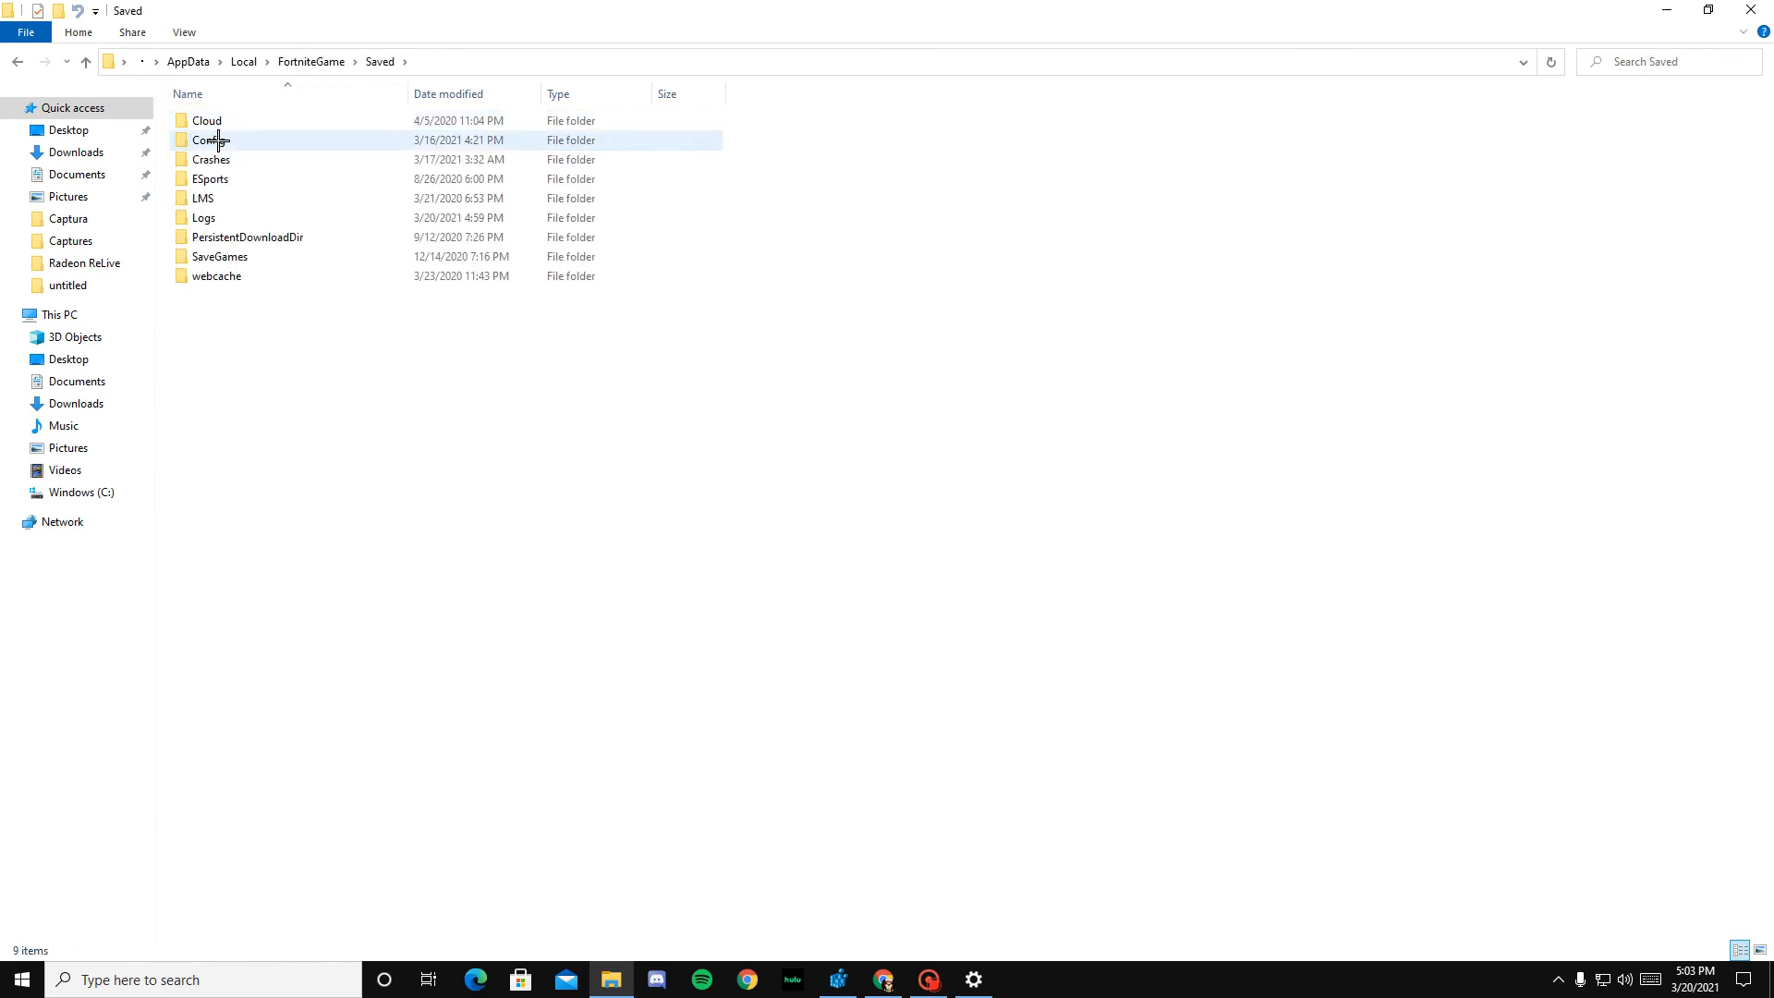
double_click(218, 140)
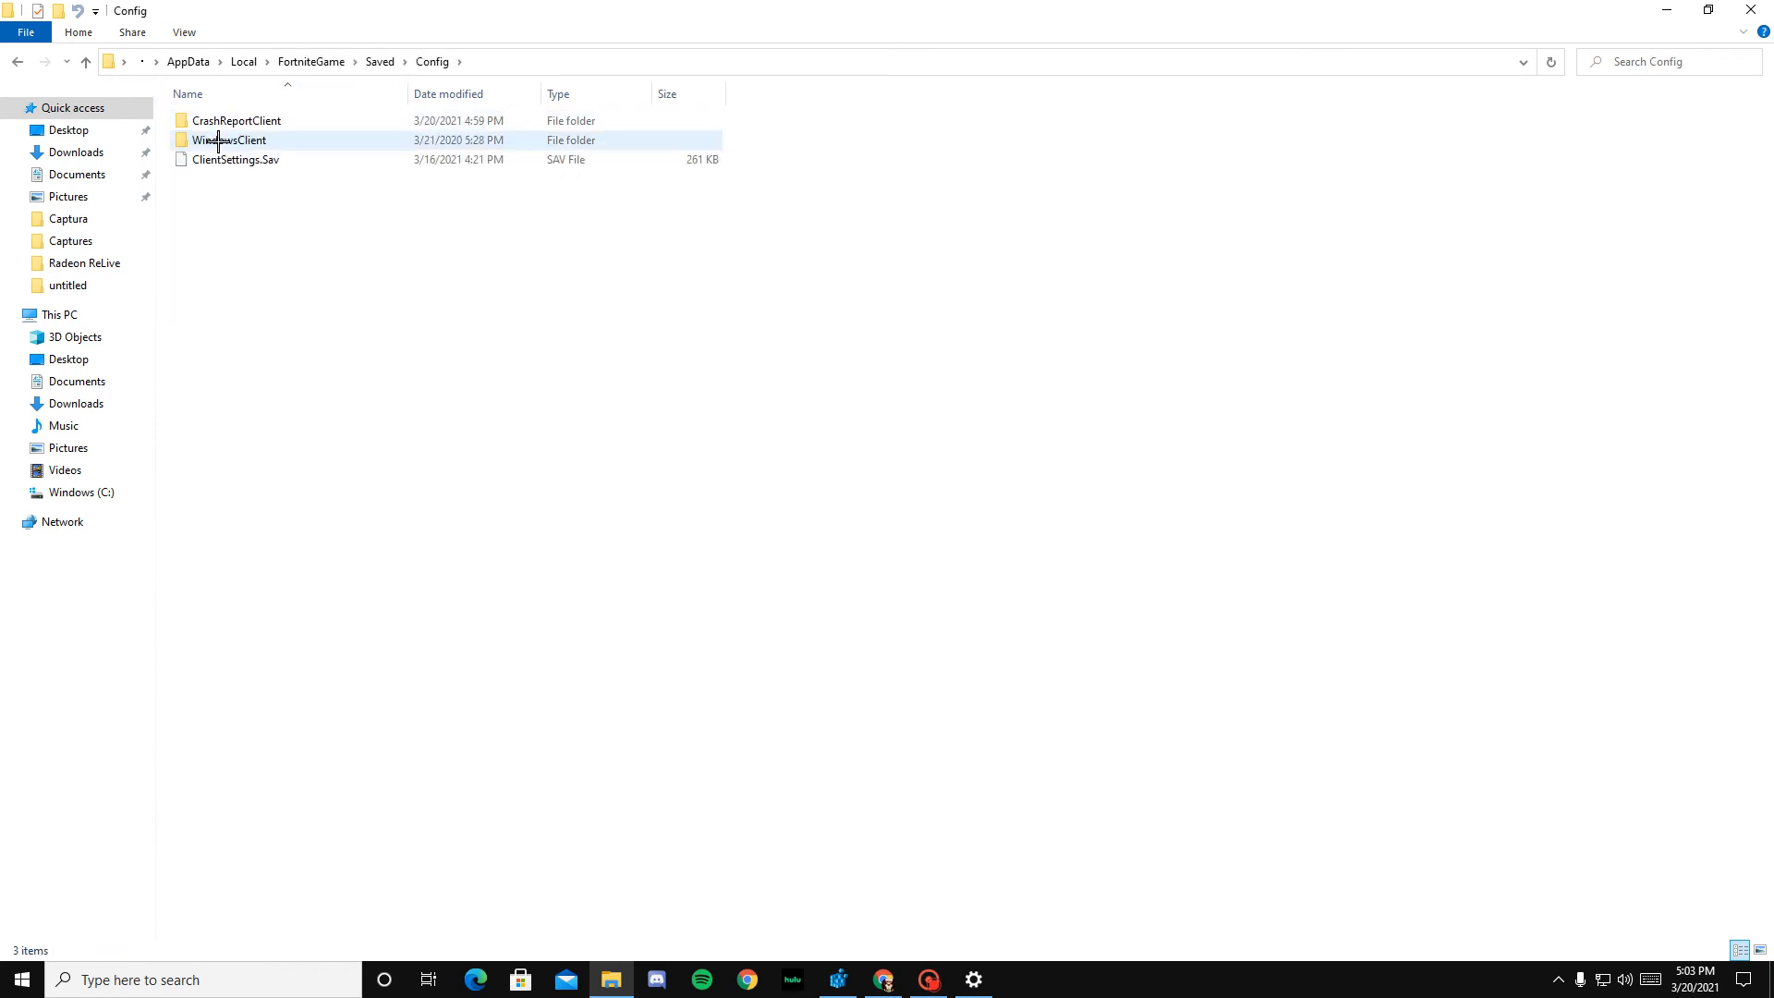
double_click(218, 140)
Step: Remove the read-only attribute from the GameUserSettings file and apply the change
left_click(226, 123)
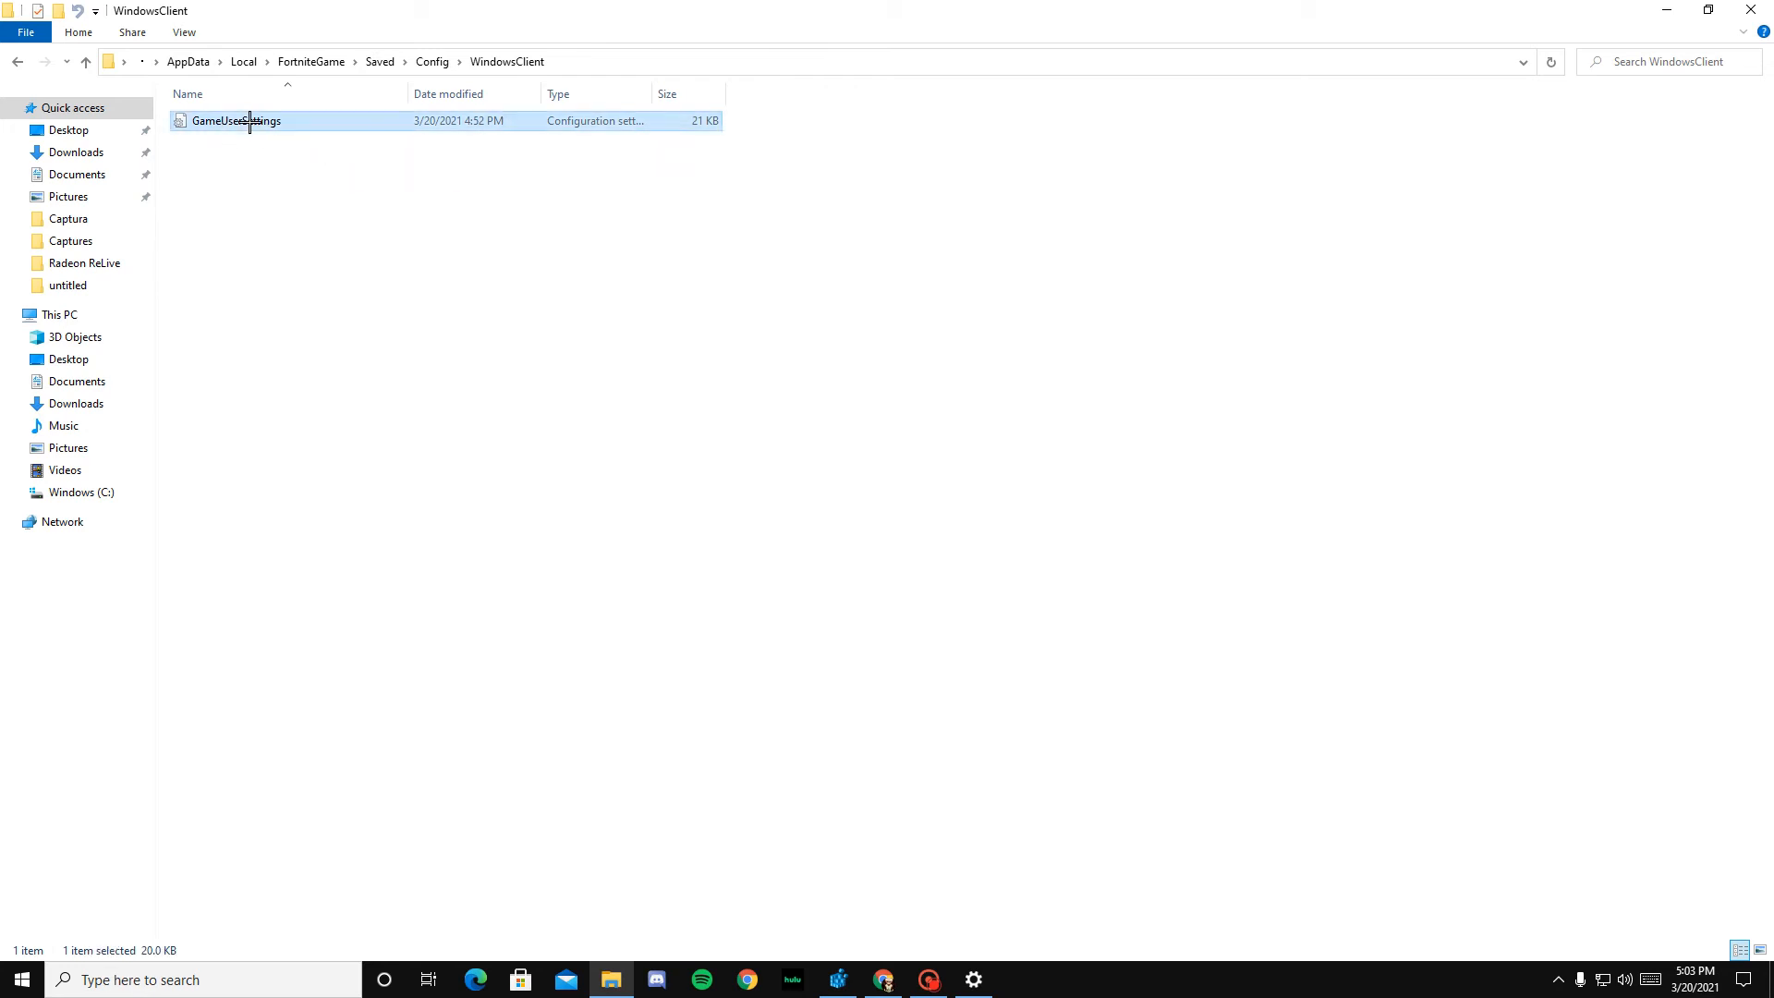
right_click(246, 118)
left_click(323, 533)
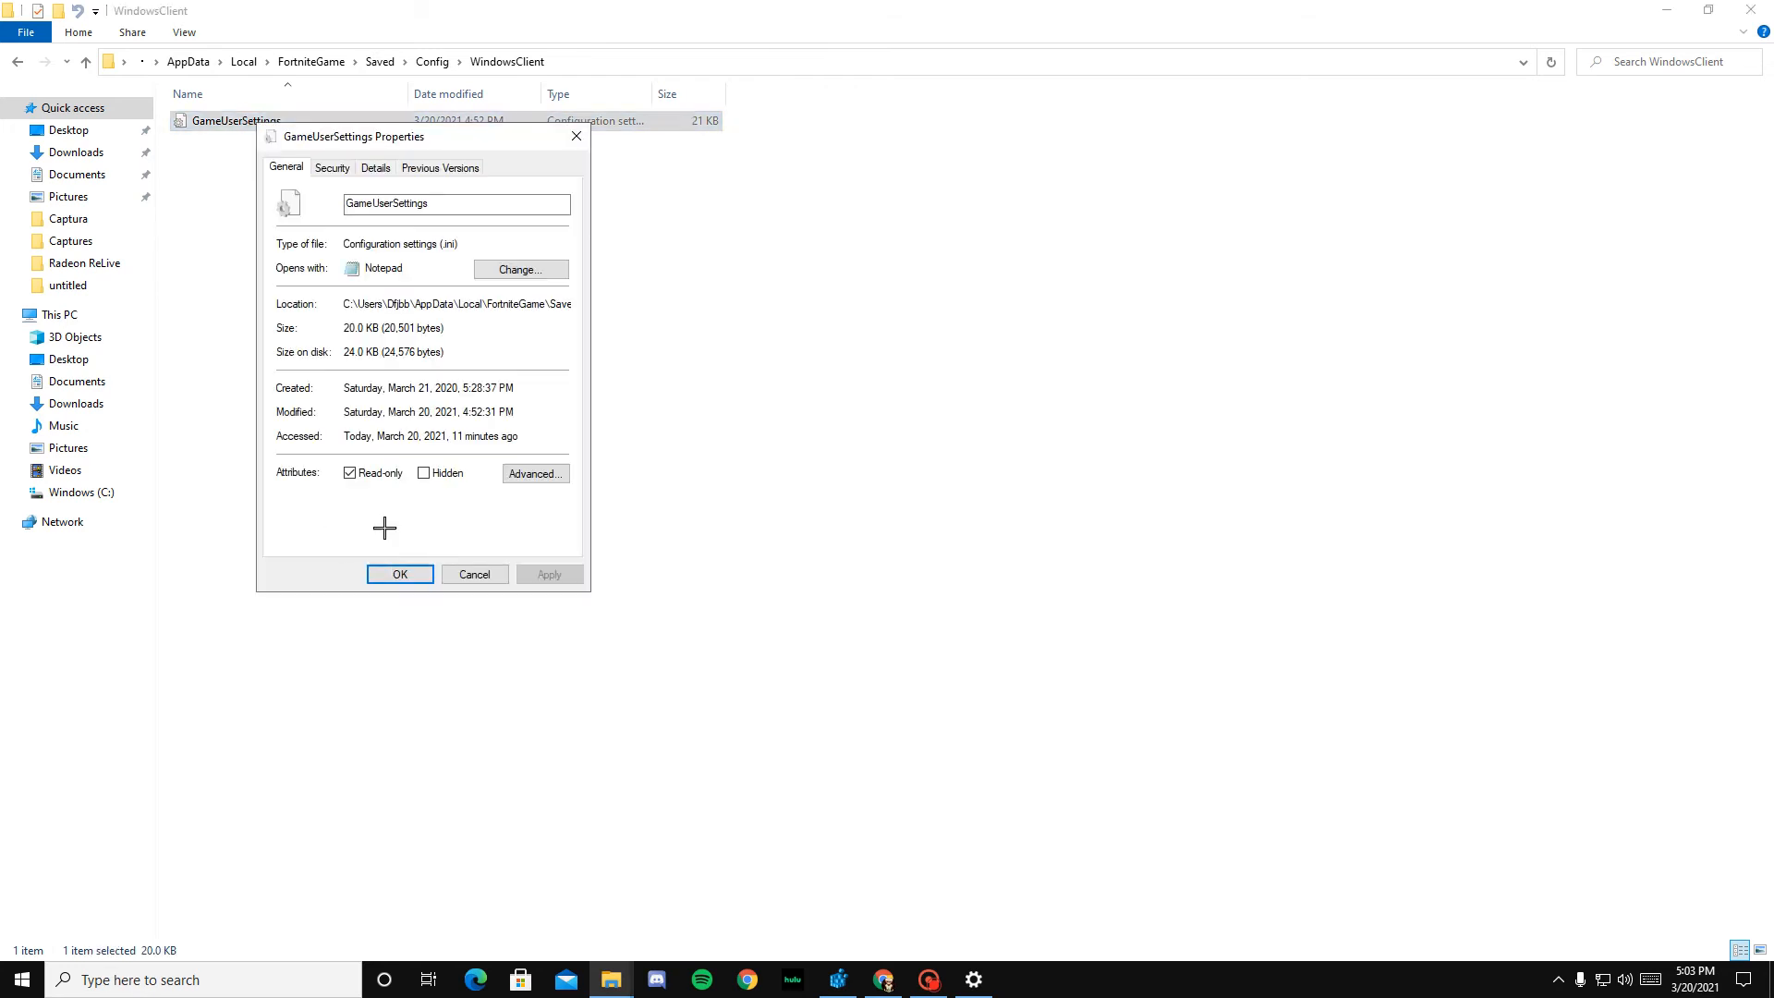
left_click(349, 472)
left_click(531, 574)
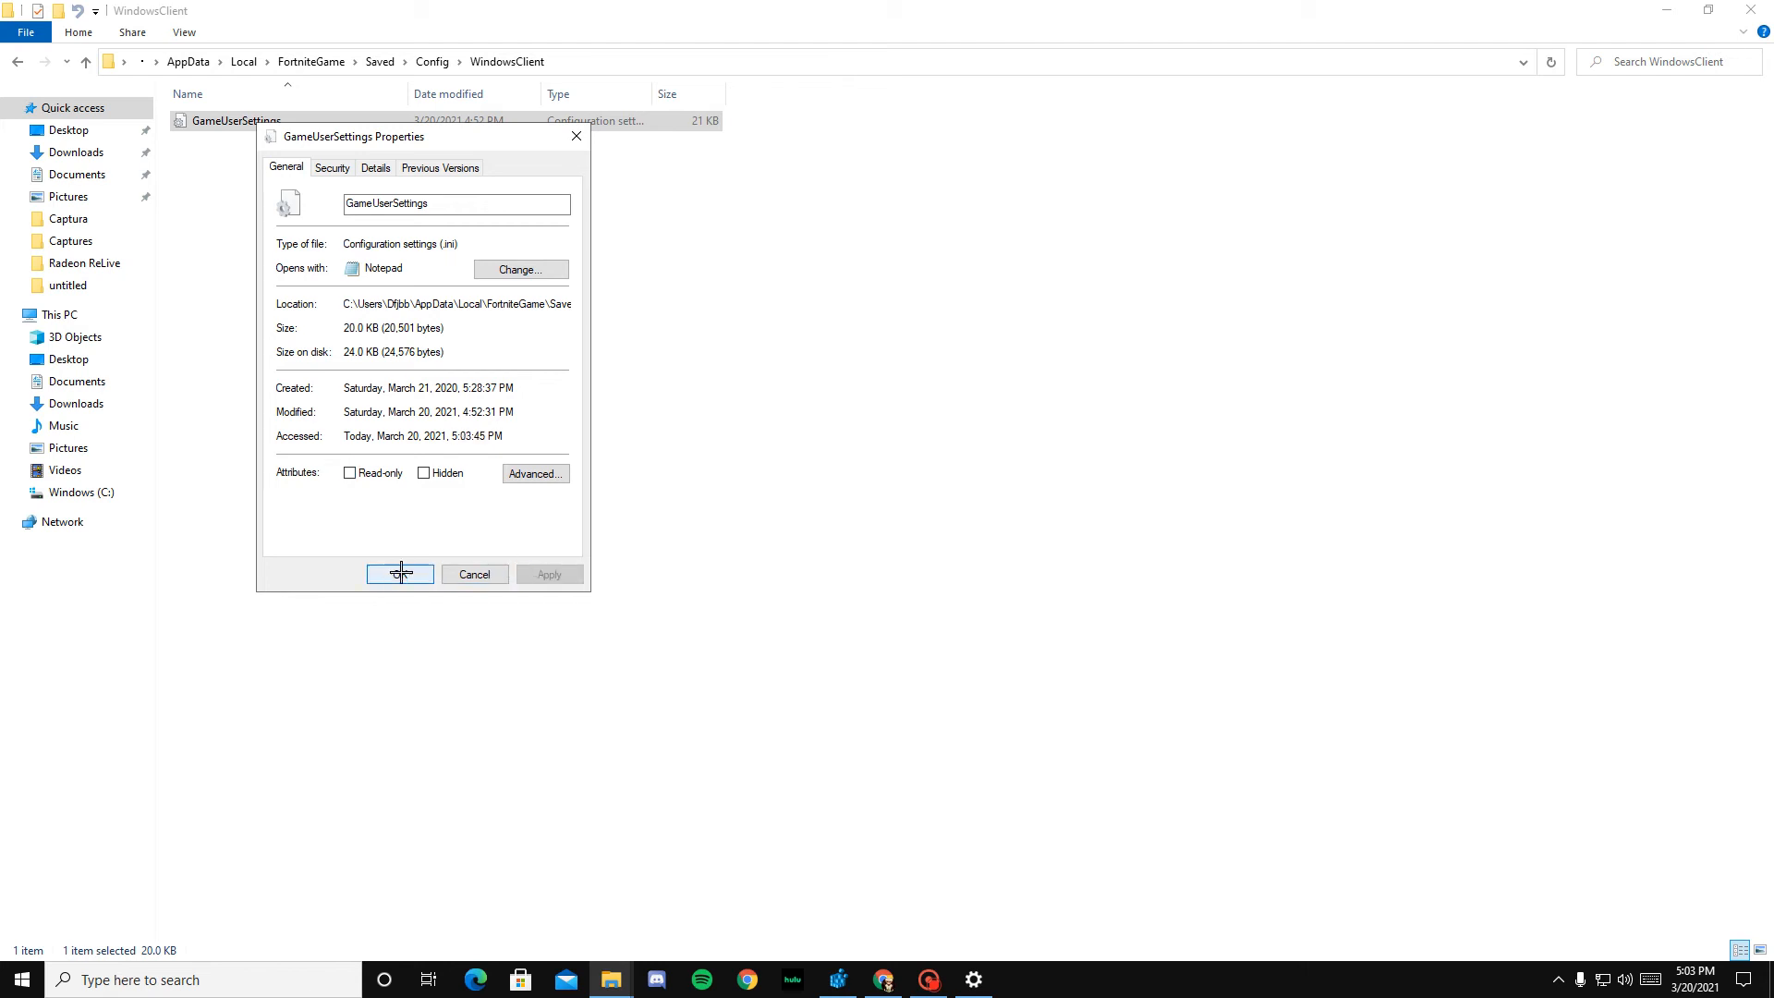
left_click(400, 573)
Step: Open the GameUserSettings file in Notepad and check the bMotionBlur, bShowGrass and DisplayGamma entries
double_click(255, 118)
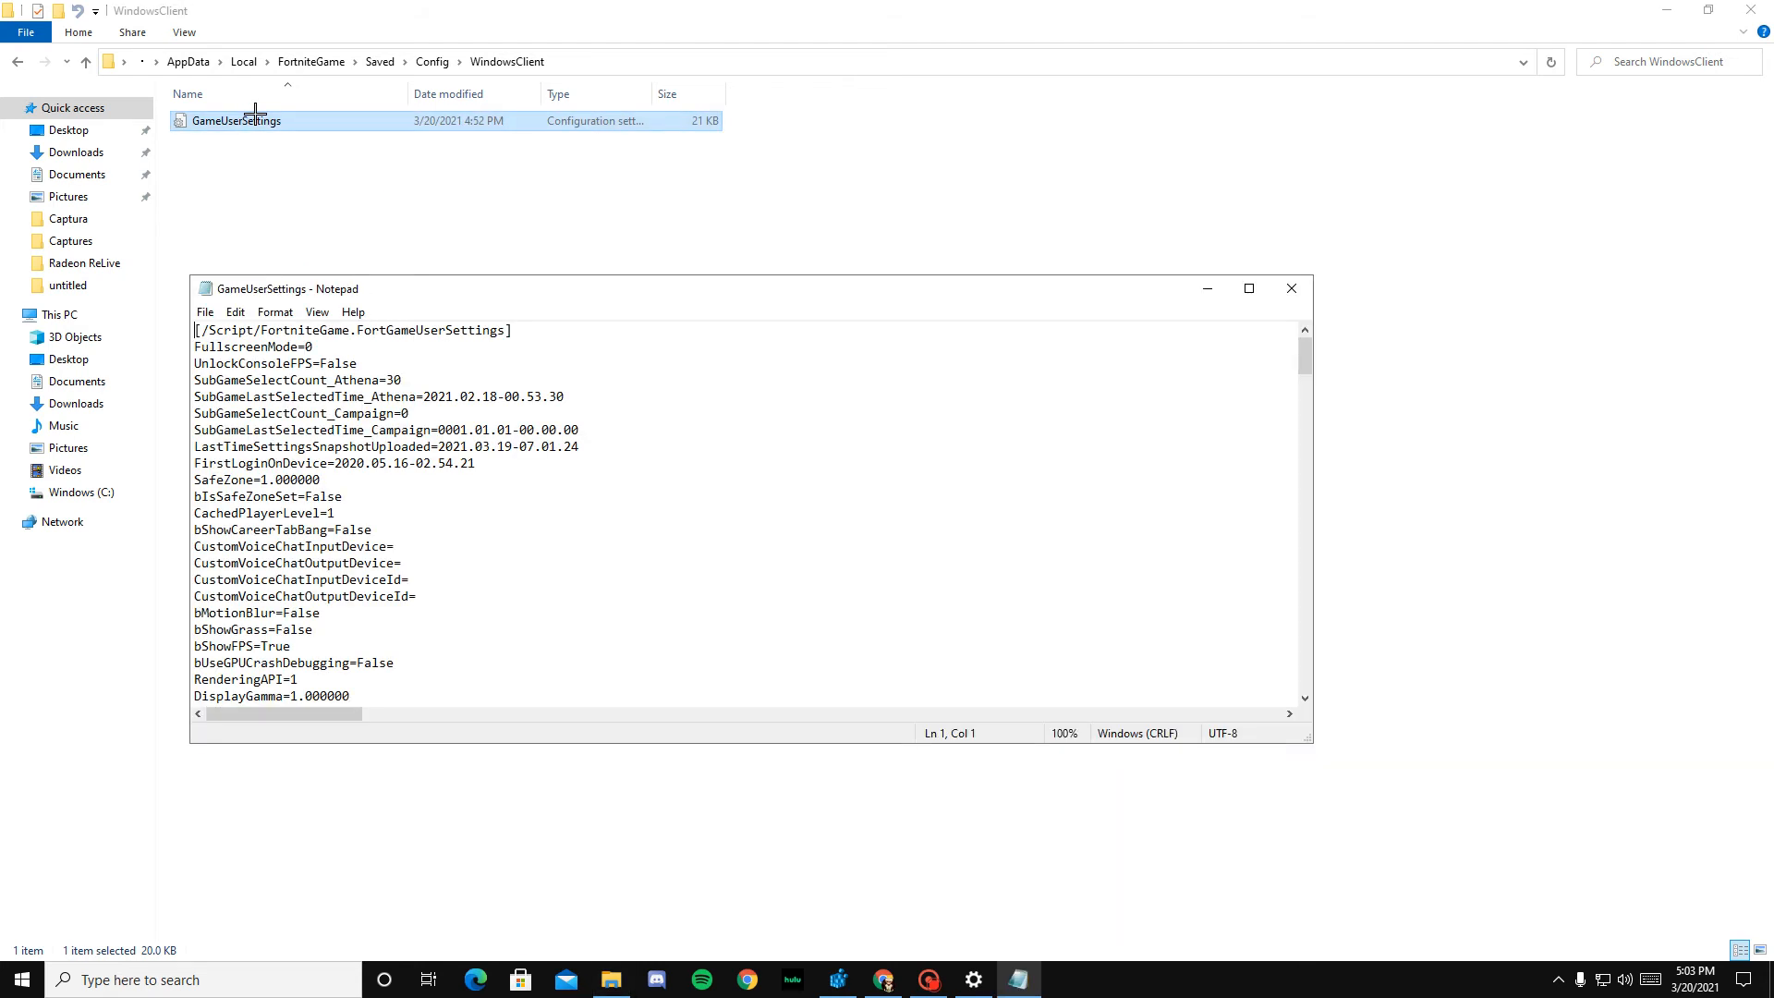
scroll(314, 379, "down", 1)
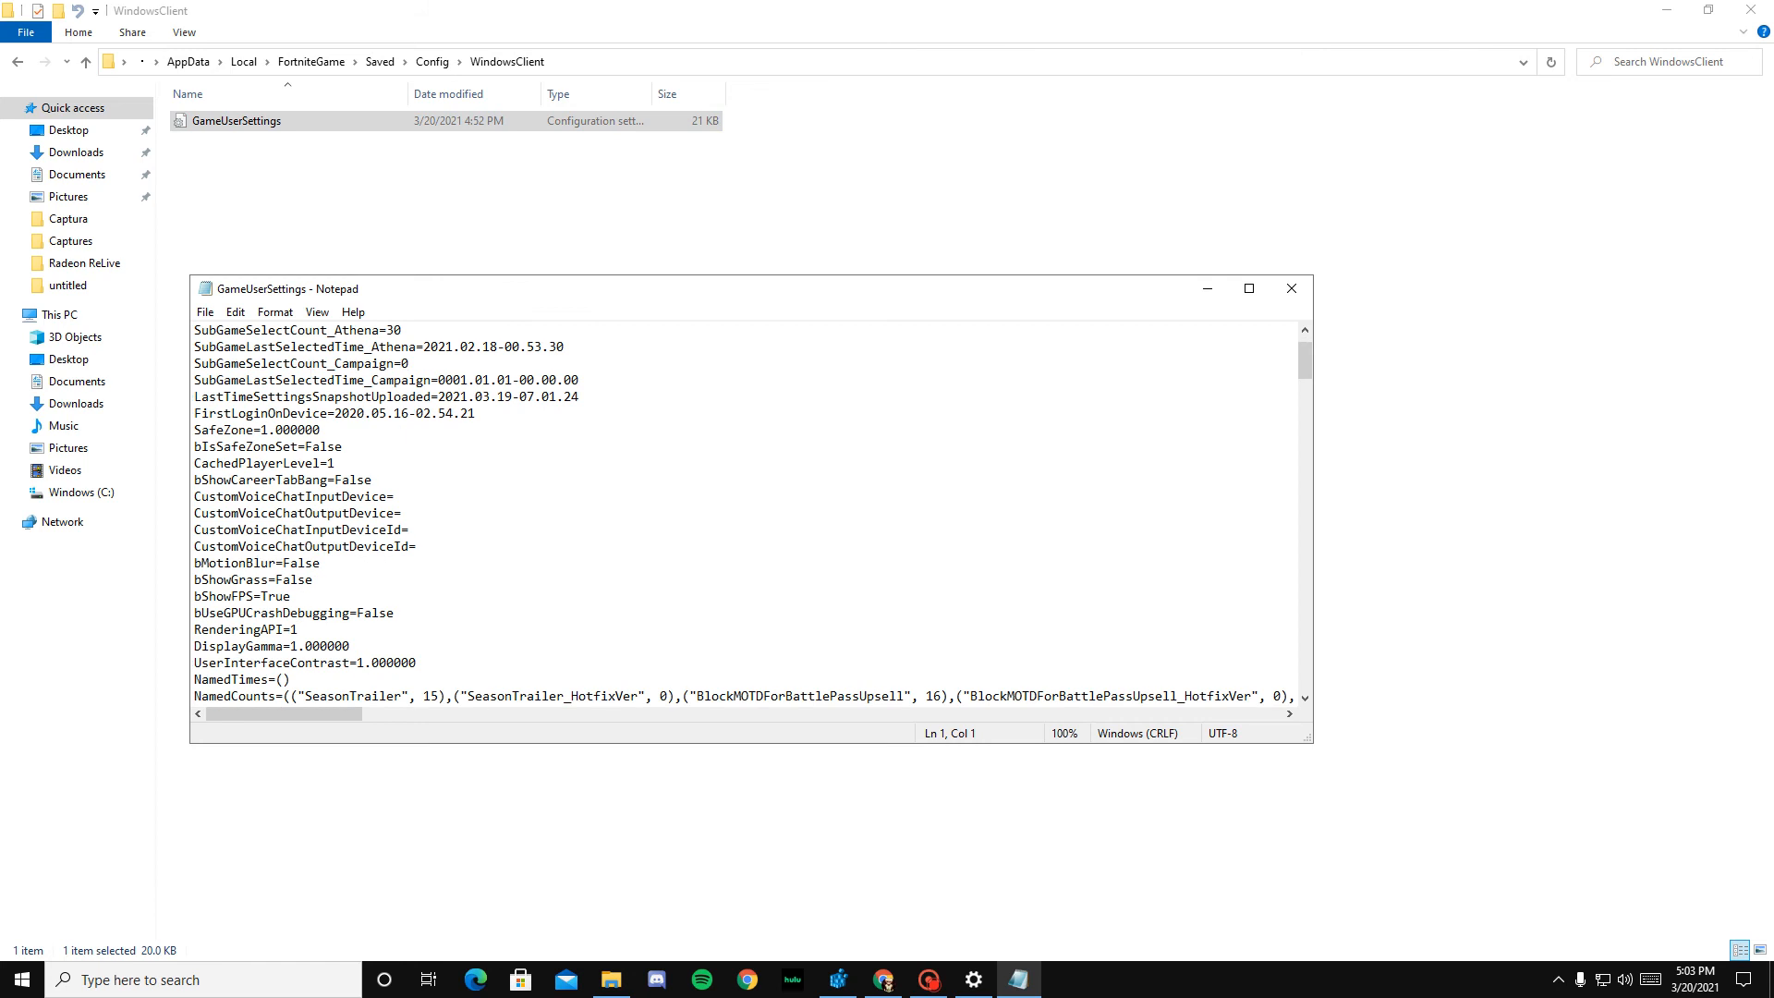
scroll(312, 380, "down", 1)
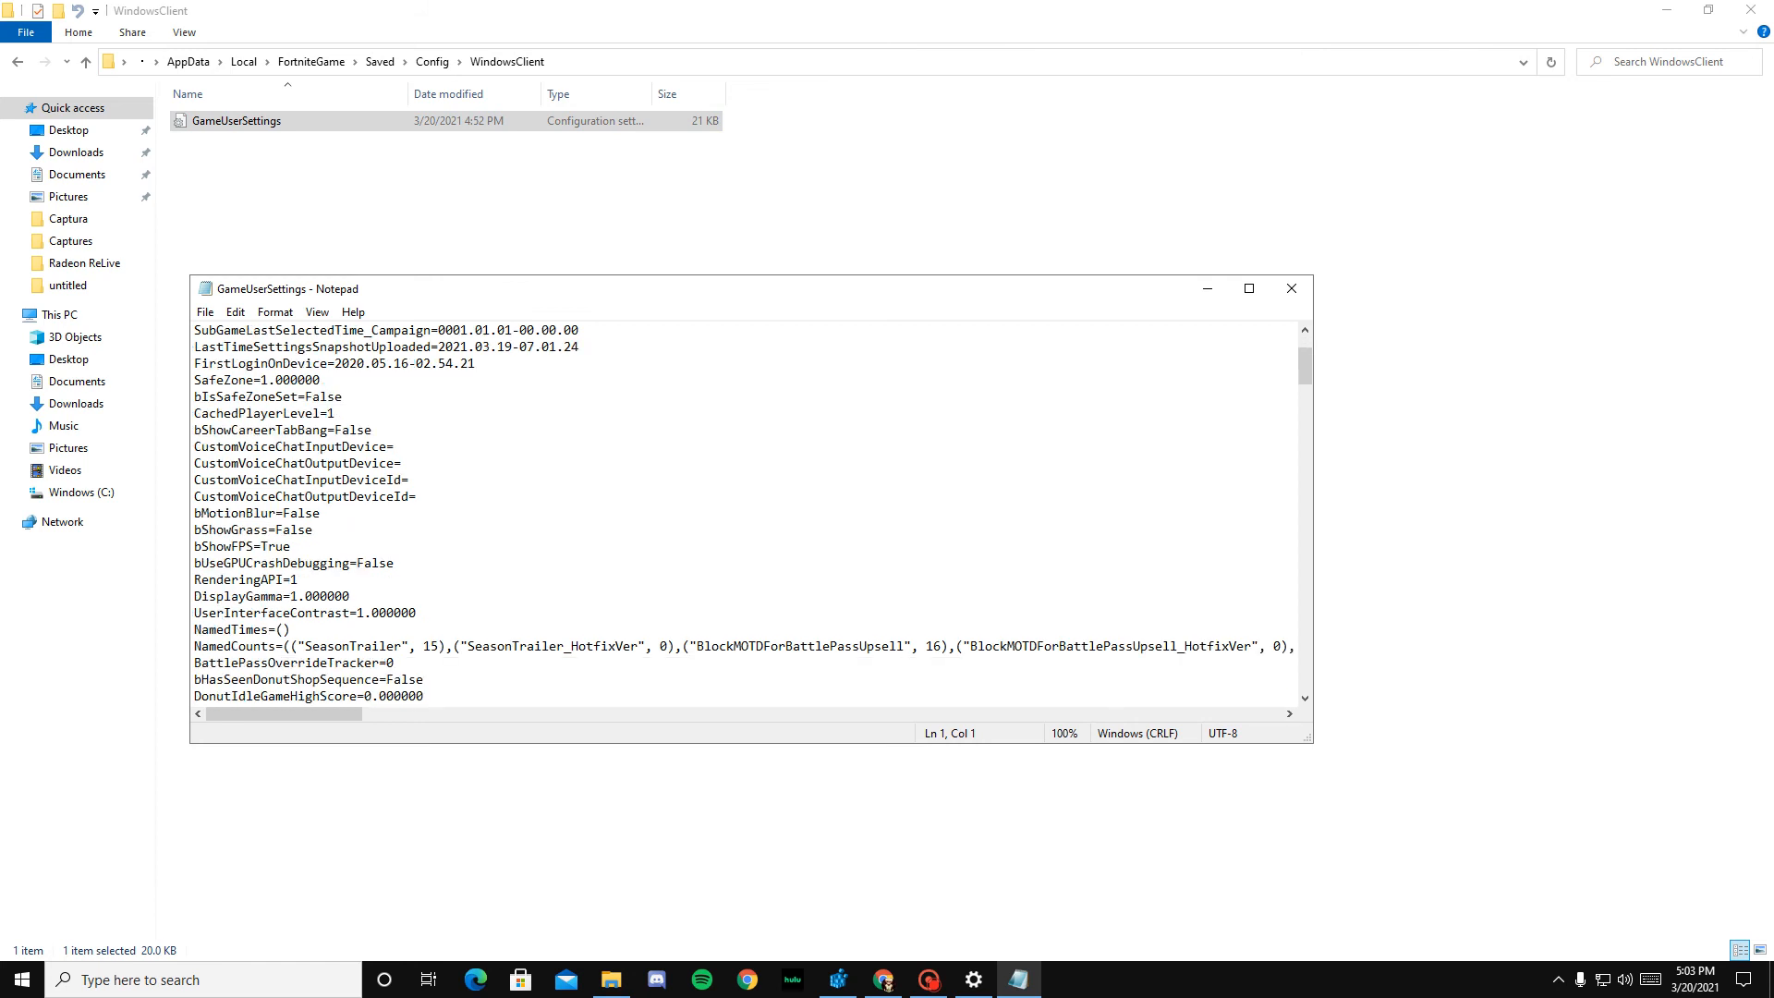
left_click_drag(320, 513, 285, 513)
key("ctrl+c")
left_click(195, 530)
key("ctrl+v")
scroll(753, 513, "down", 3)
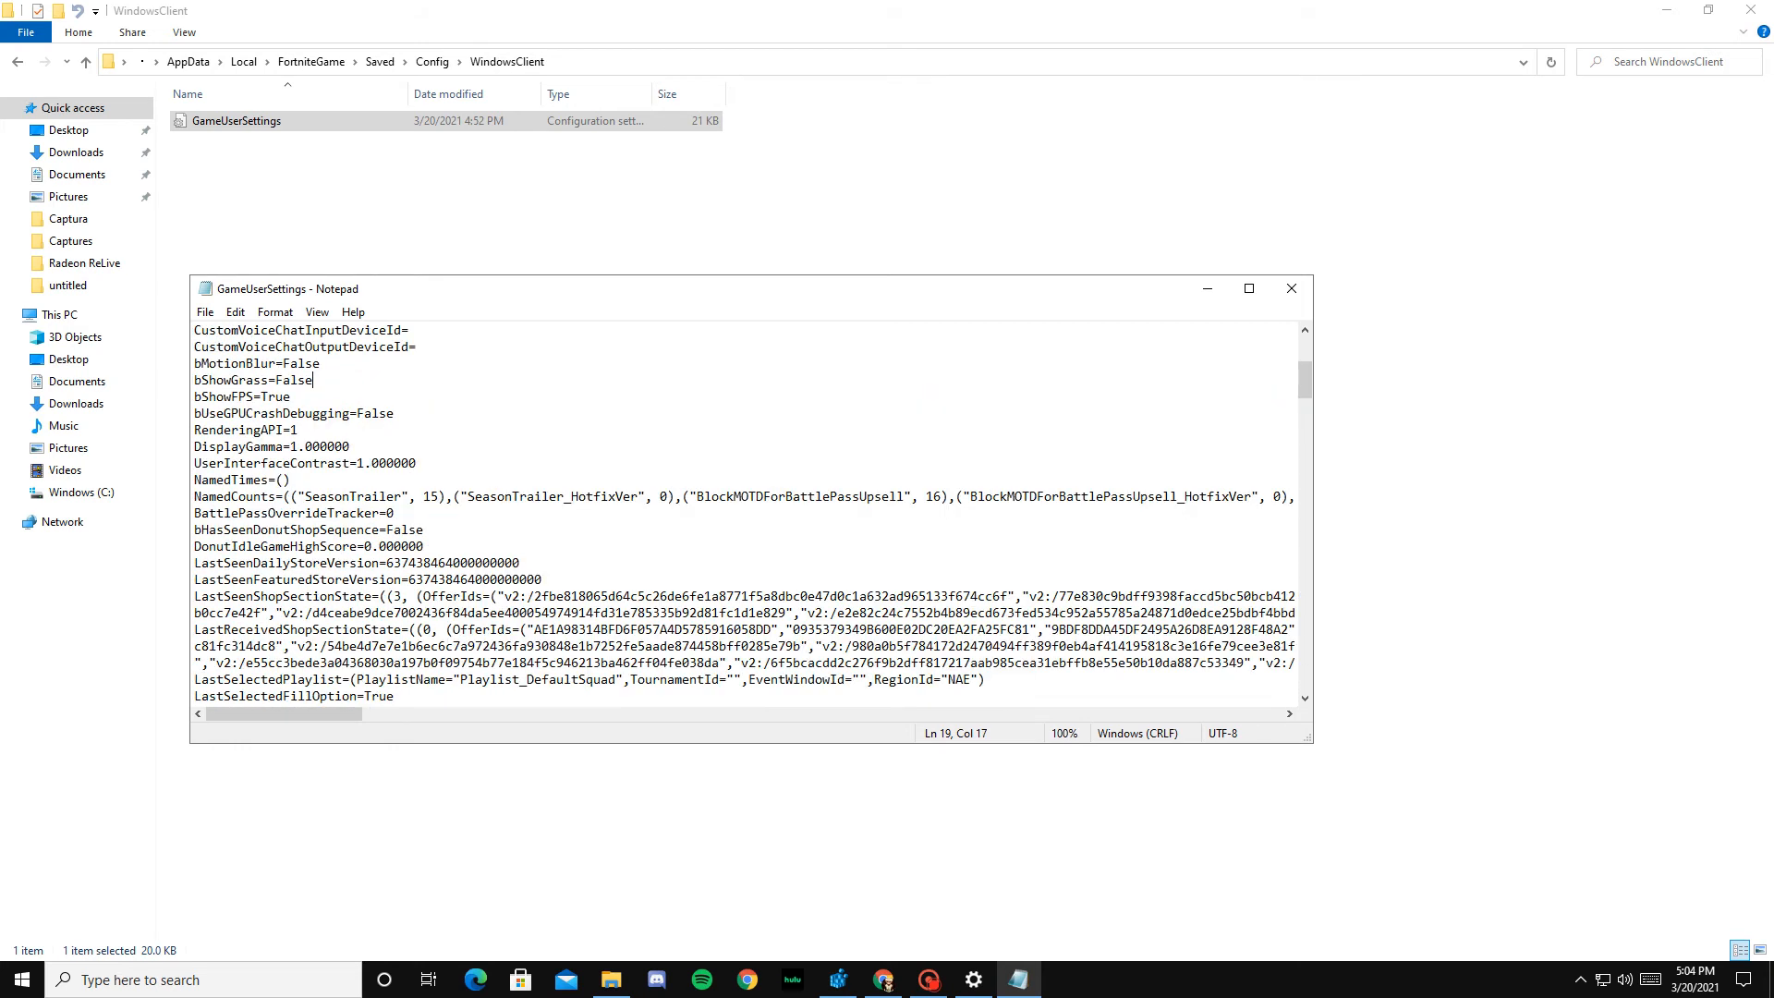
mouse_move(351, 447)
left_mouse_down()
mouse_move(285, 448)
mouse_move(328, 447)
left_mouse_up()
Step: Look through the GameUserSettings file for the resolution, frame rate limit, latency and ray tracing entries
scroll(745, 514, "down", 15)
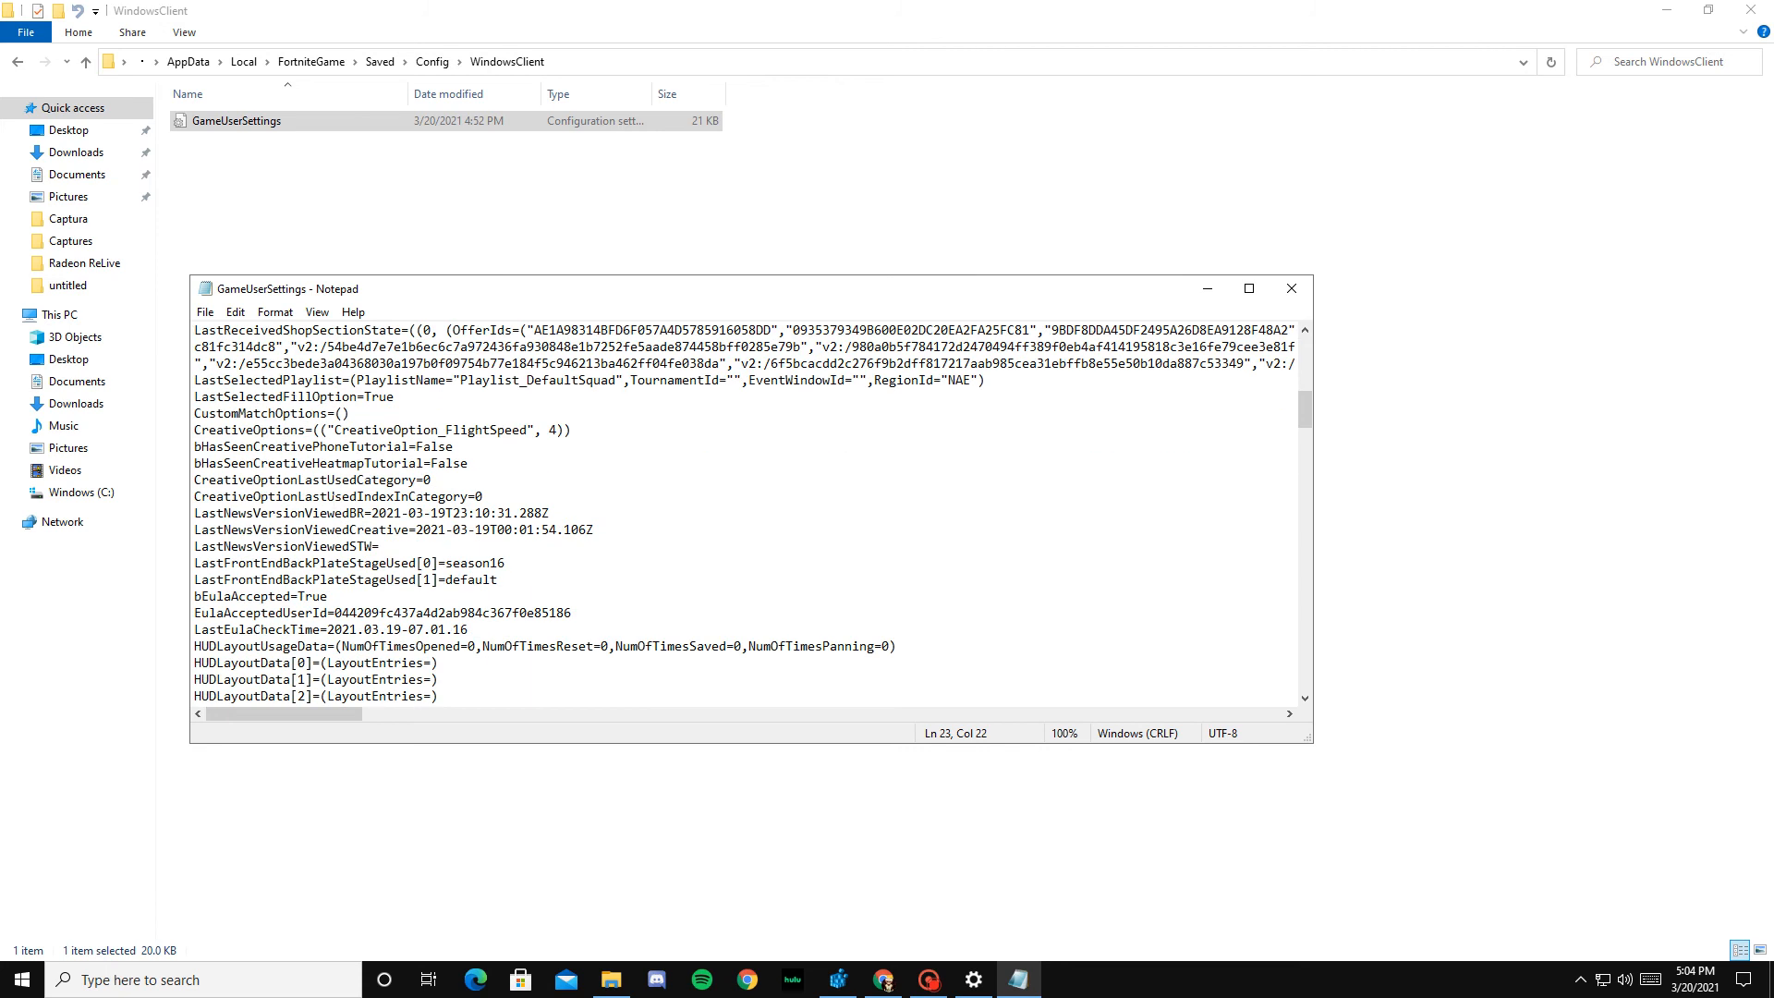
scroll(744, 514, "down", 10)
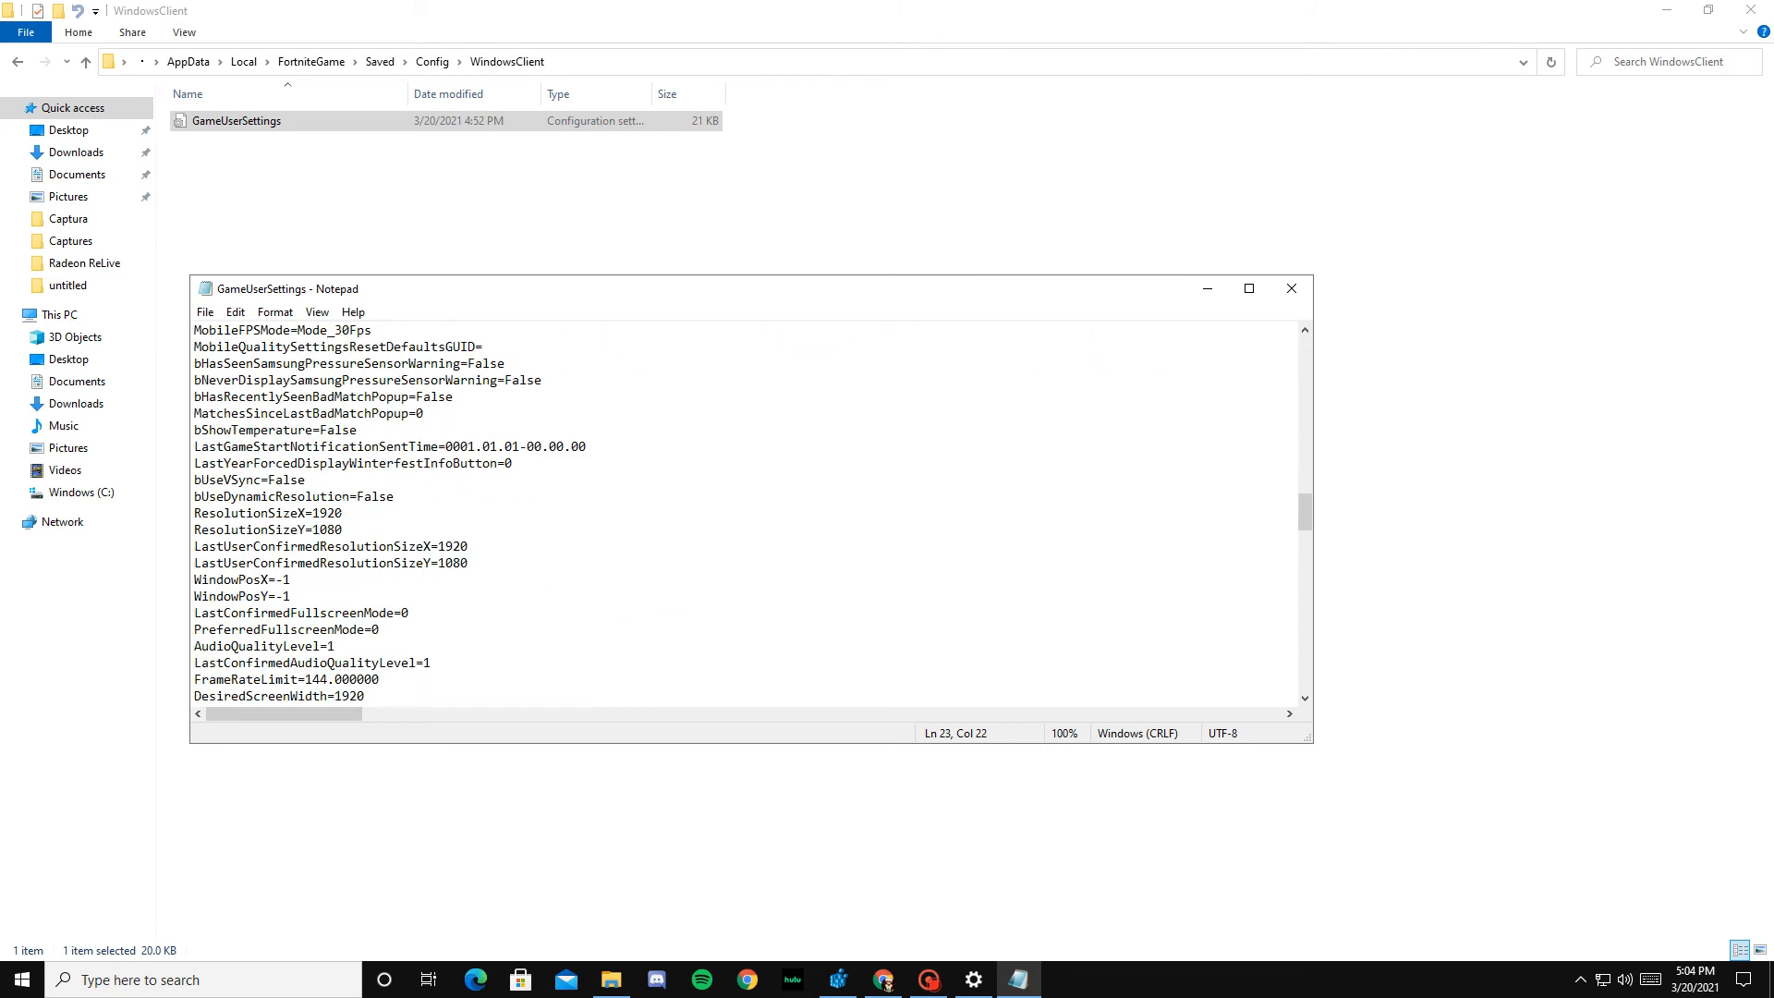
scroll(744, 513, "up", 3)
scroll(745, 513, "down", 3)
scroll(745, 514, "down", 3)
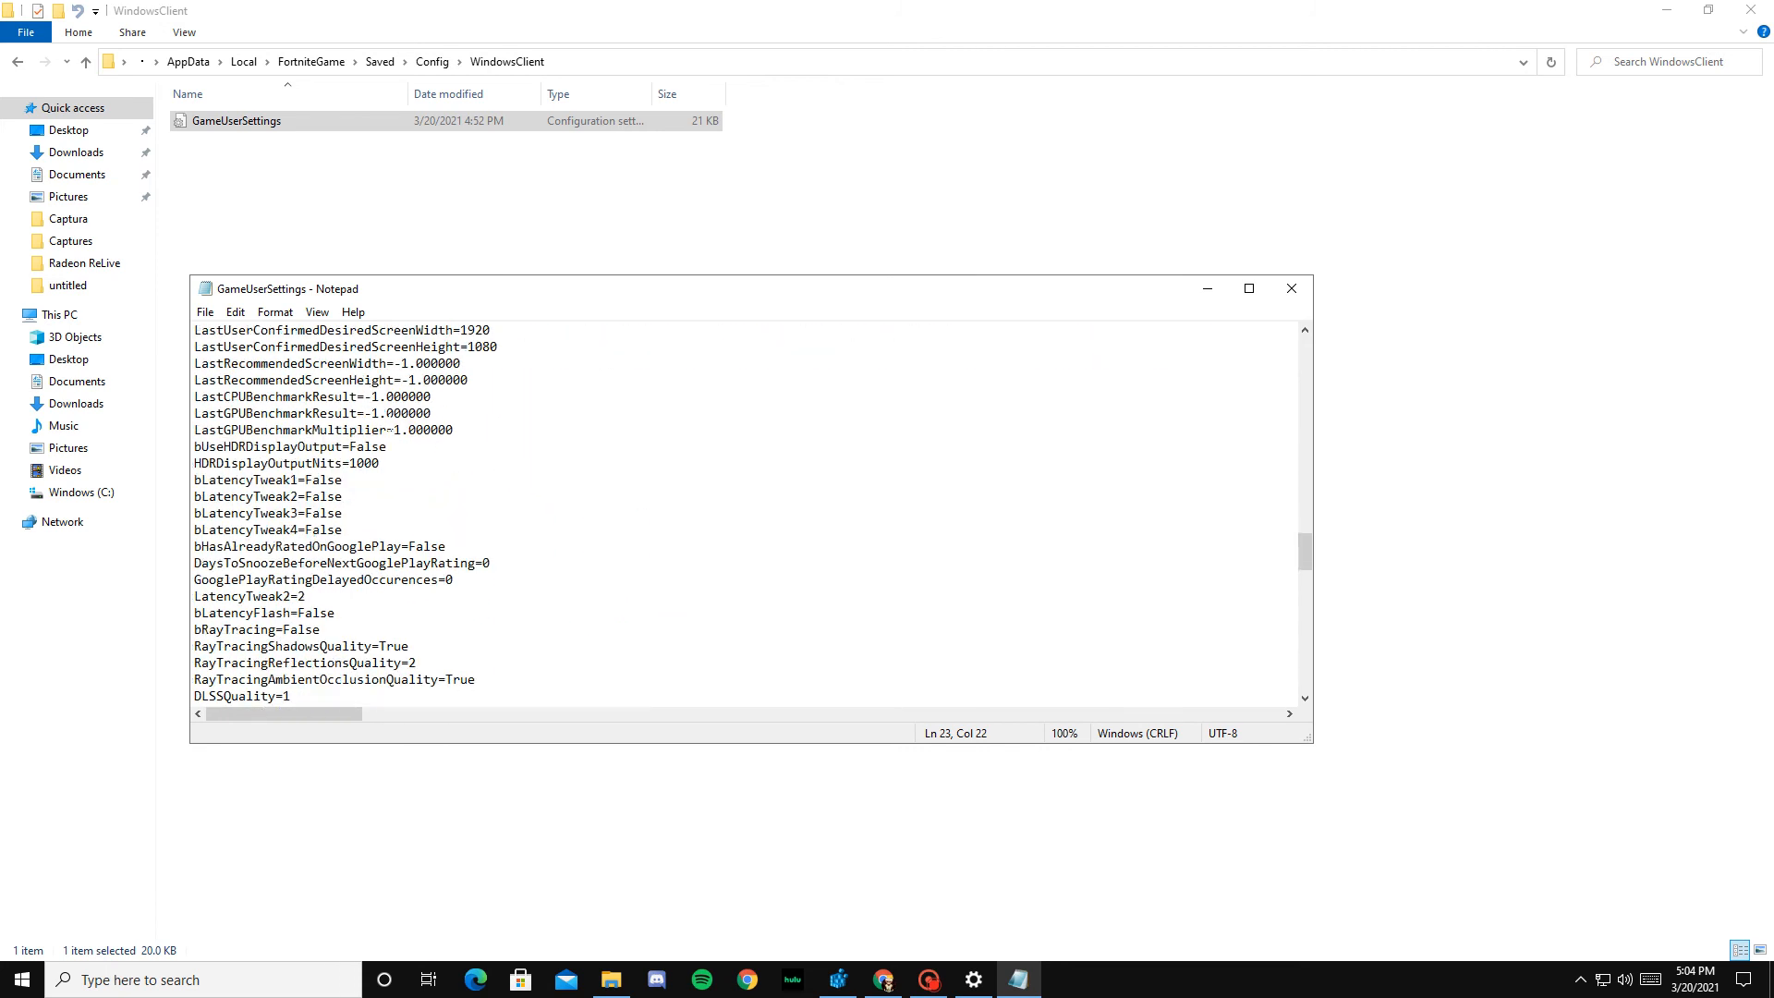
scroll(744, 514, "up", 1)
scroll(744, 513, "down", 1)
scroll(745, 514, "down", 1)
scroll(345, 446, "down", 3)
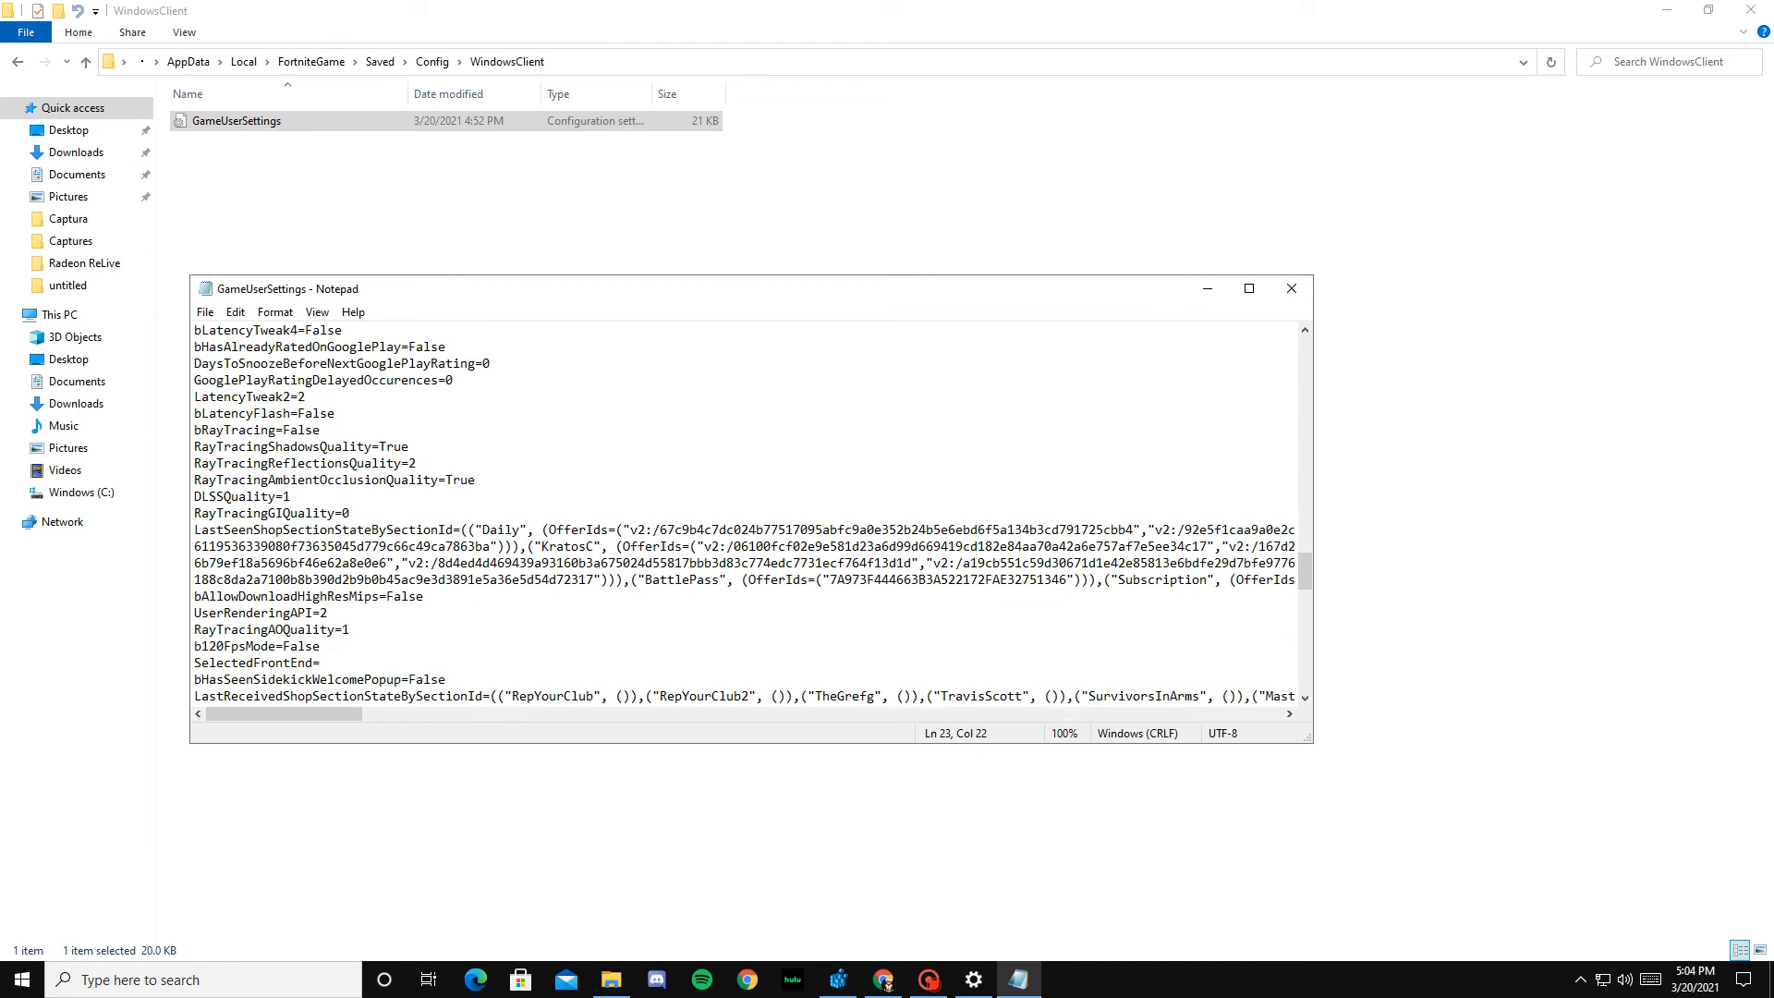
Step: Examine the block of entries from LatencyTweak2 through RayTracingGIQuality, highlighting them line by line
key("shift+End")
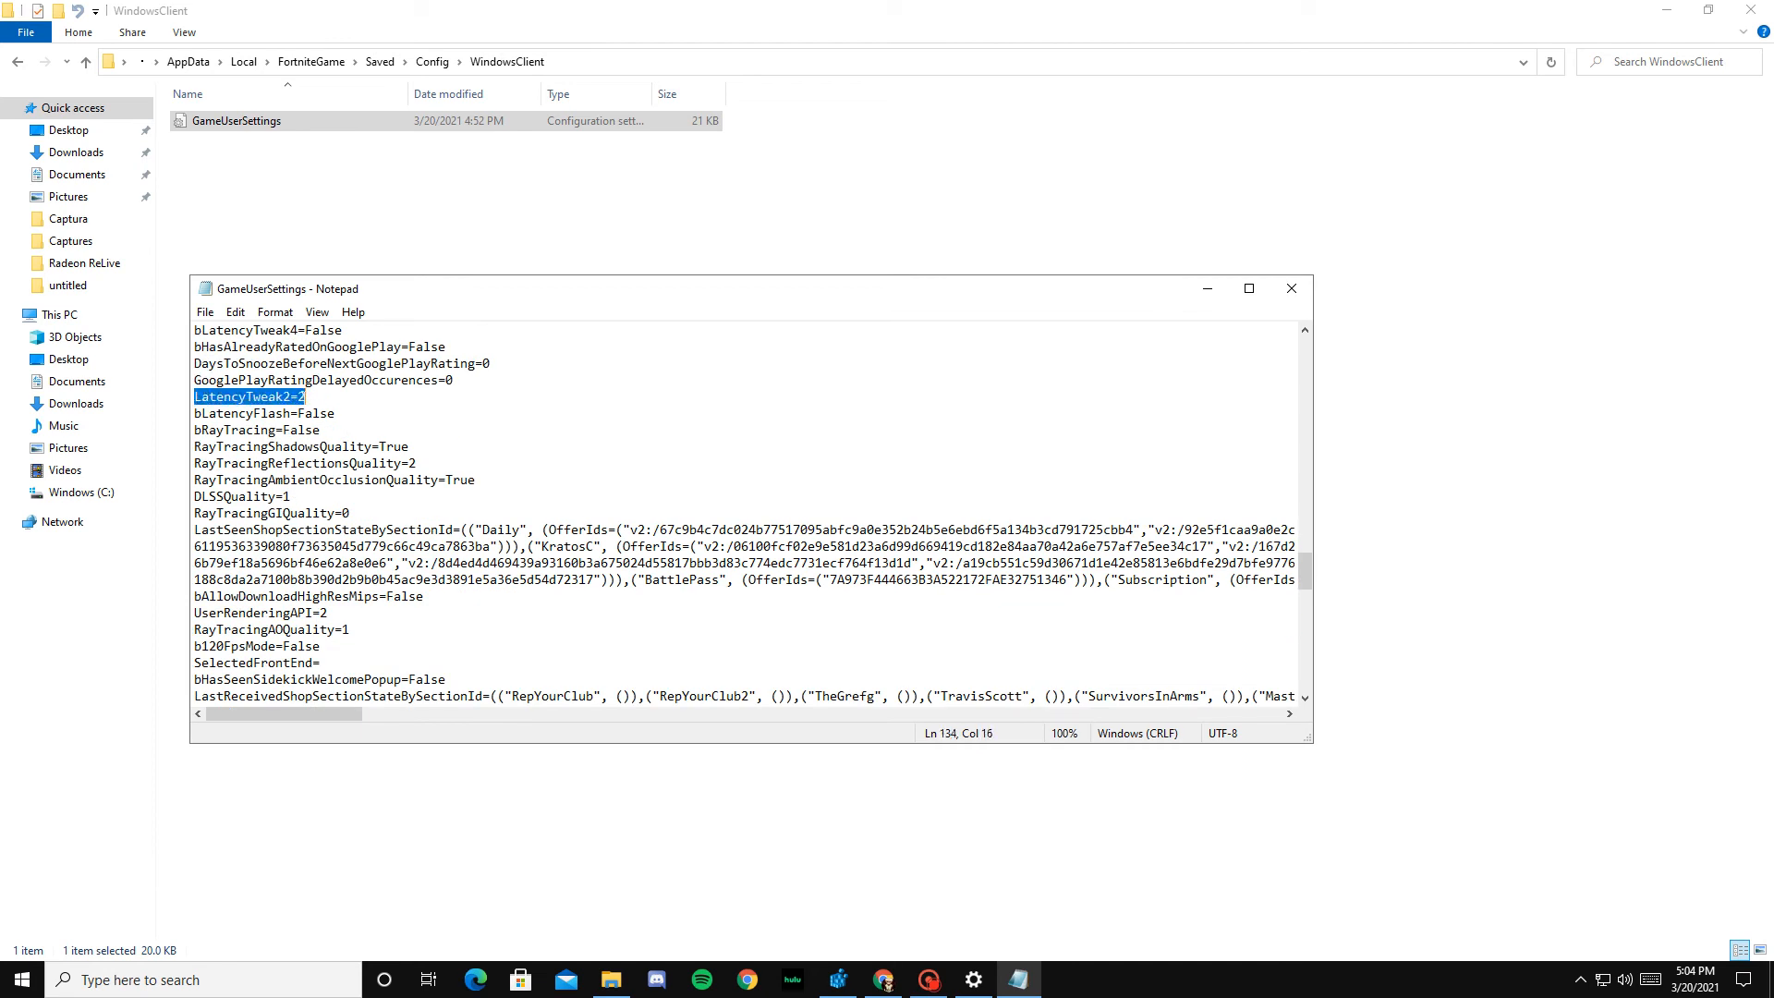
left_click_drag(324, 400, 328, 410)
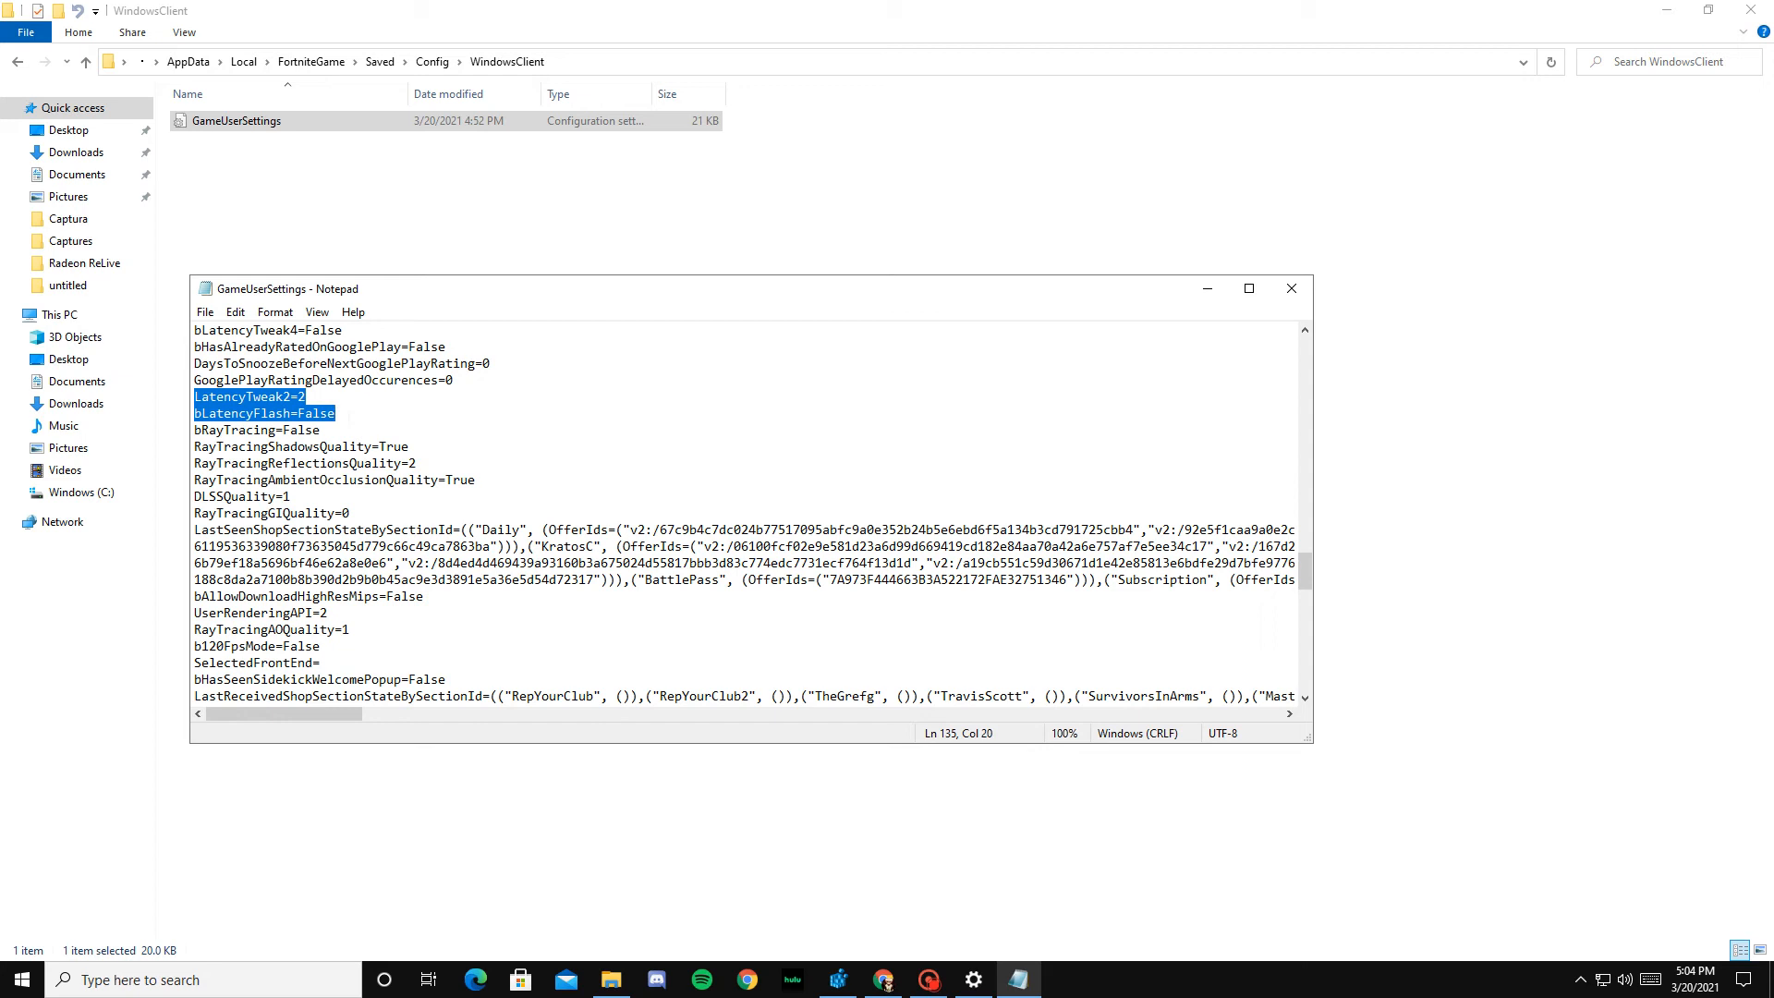
key("shift+Down")
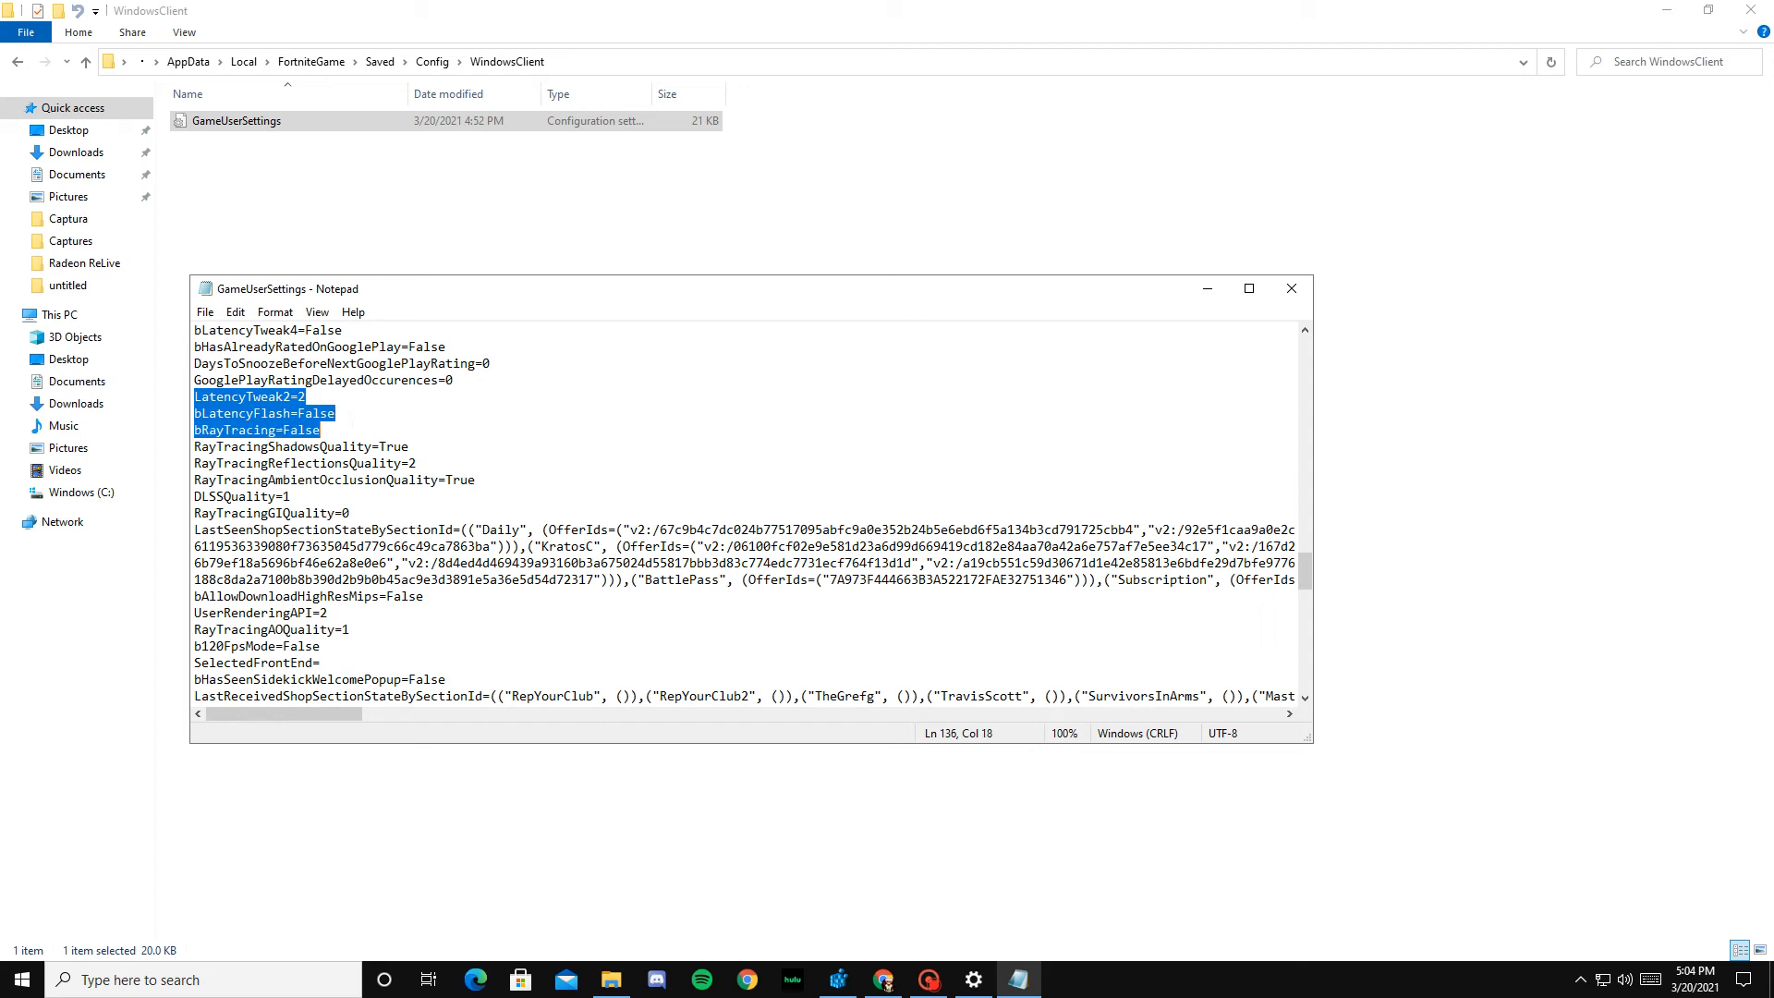
key("shift+Down")
key("shift+End")
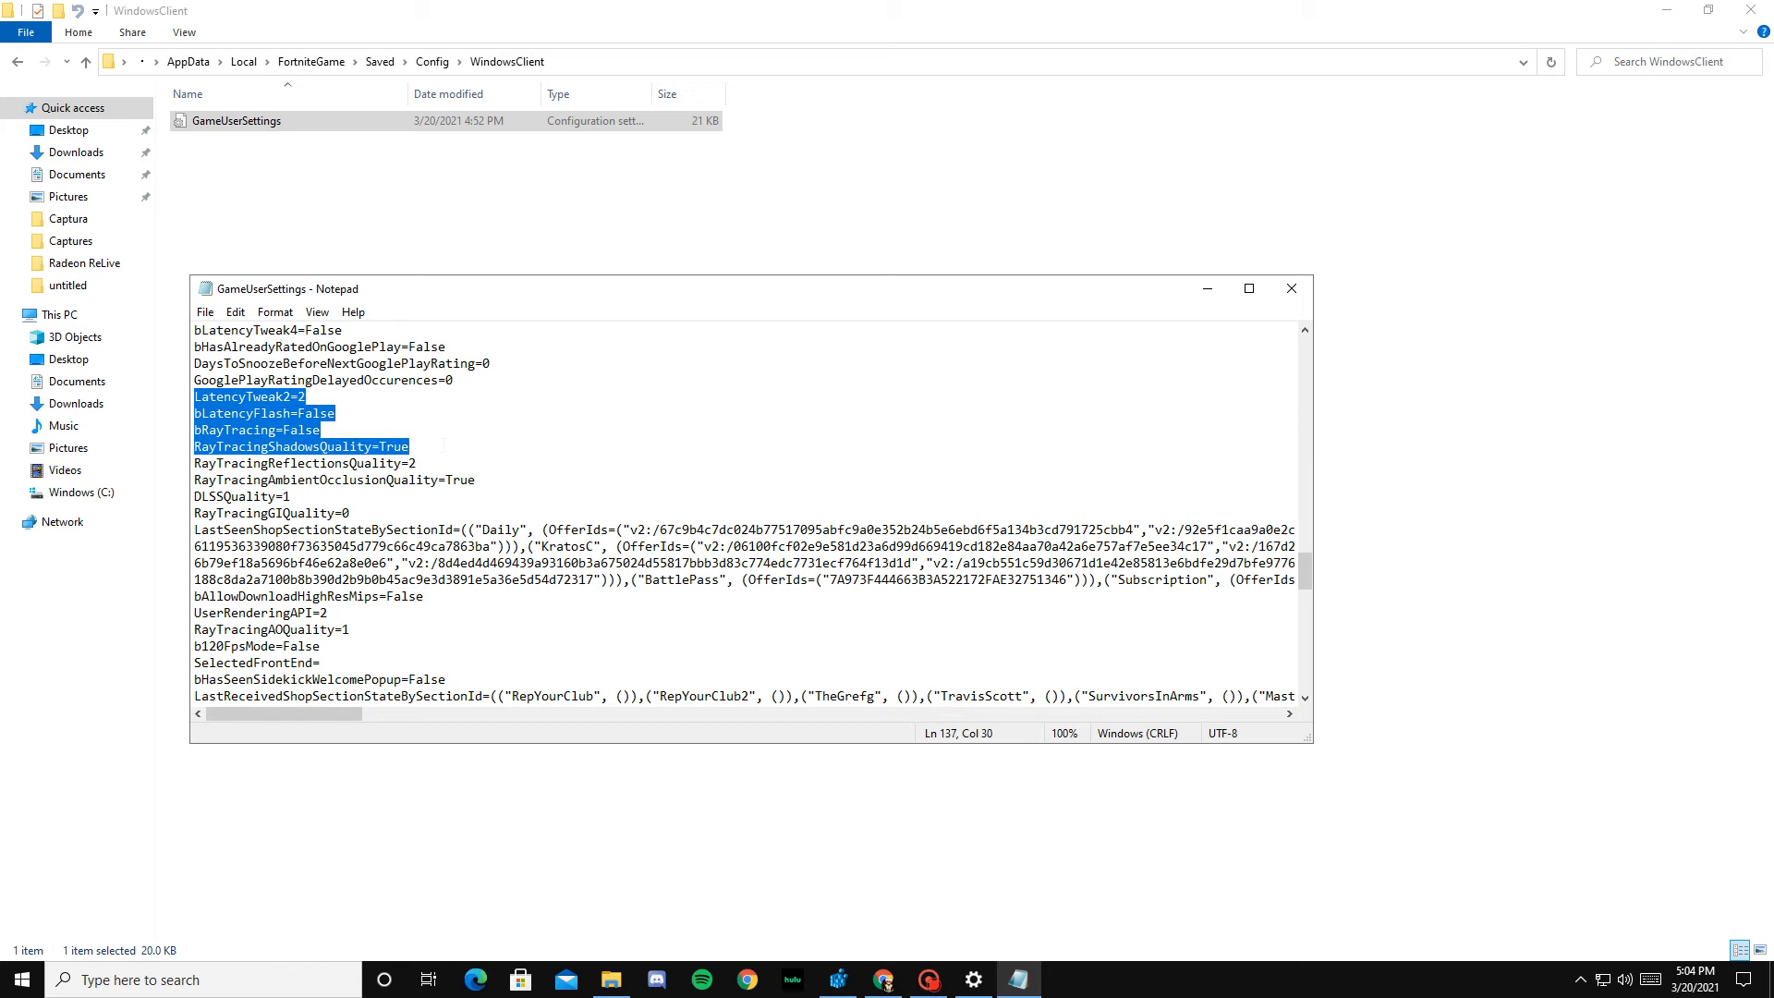
key("shift+Down")
key("shift+End")
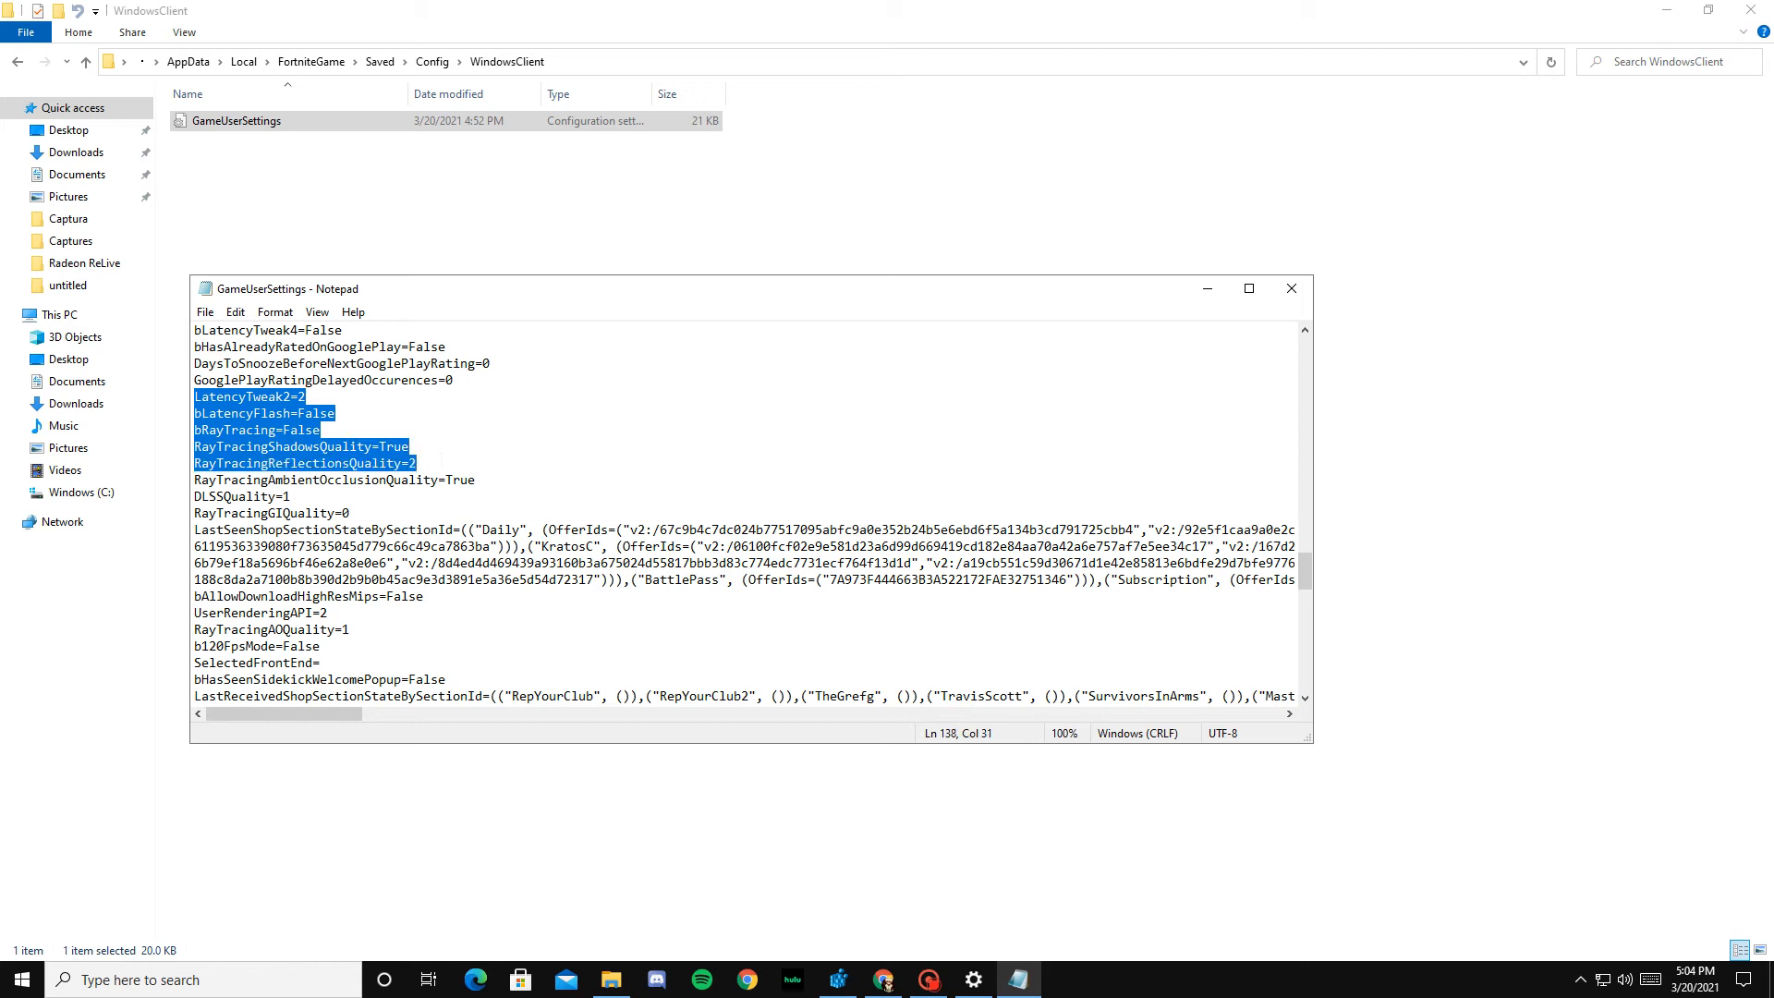
key("shift+Down")
key("shift+End")
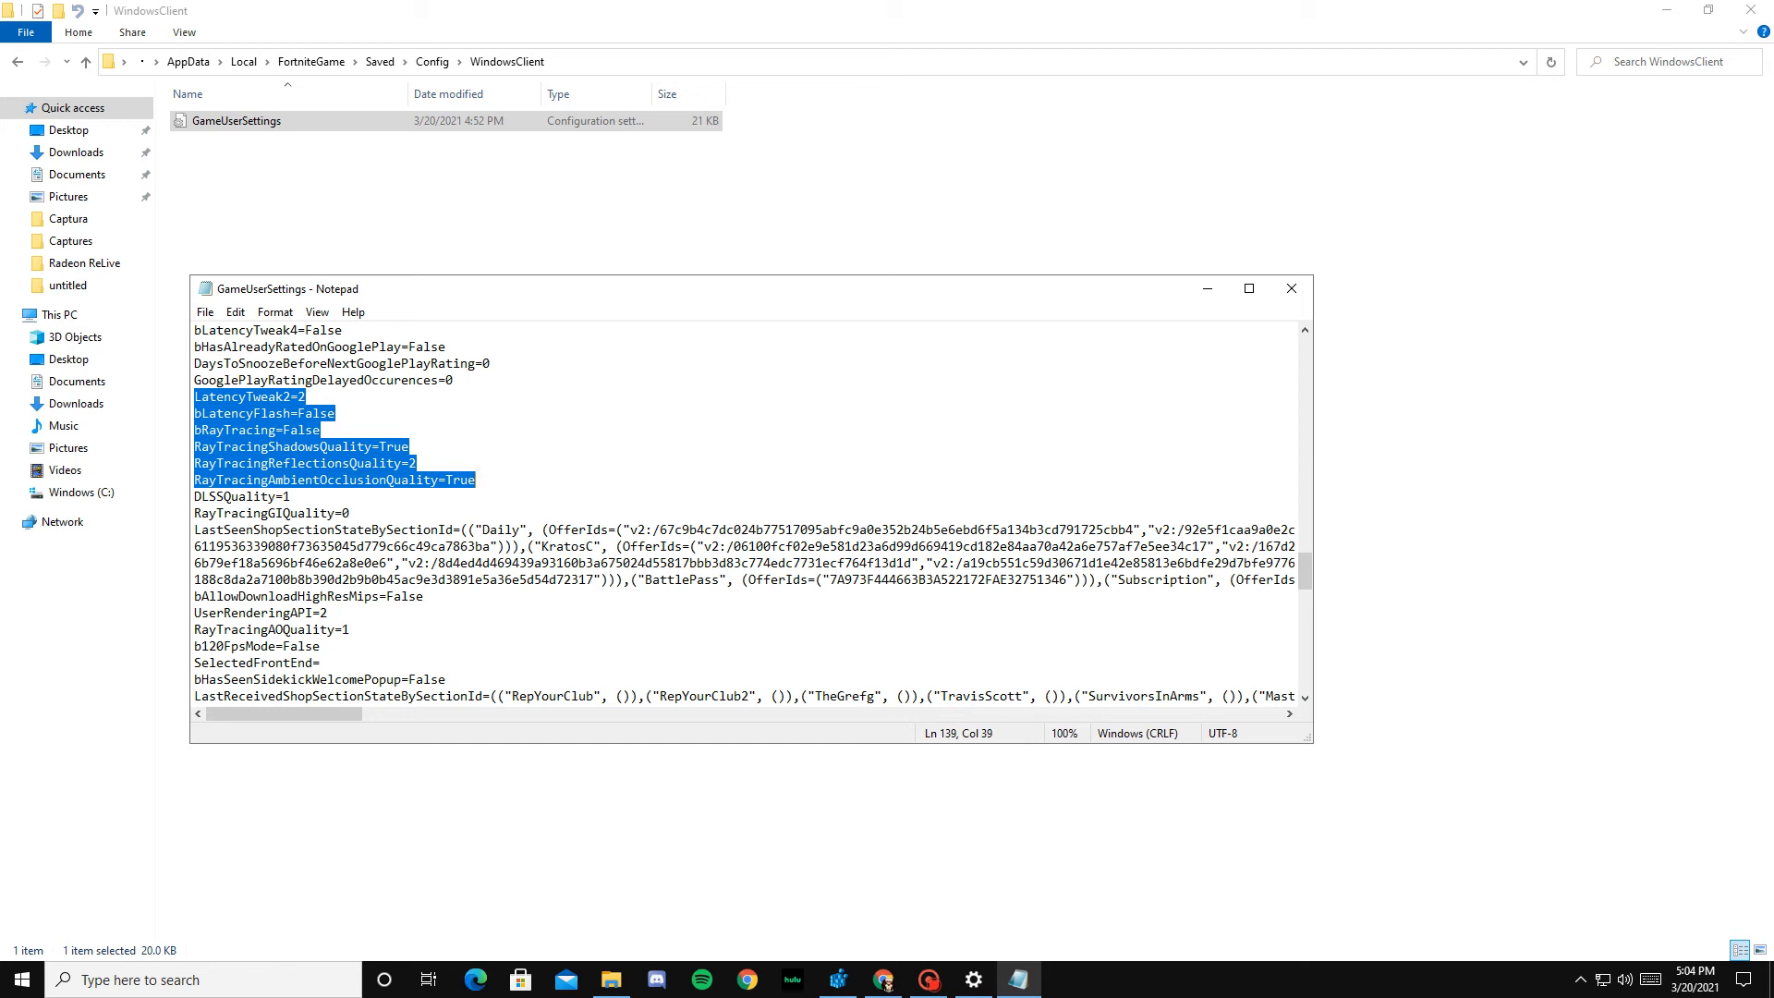
key("shift+Down")
key("shift+Down")
key("shift+End")
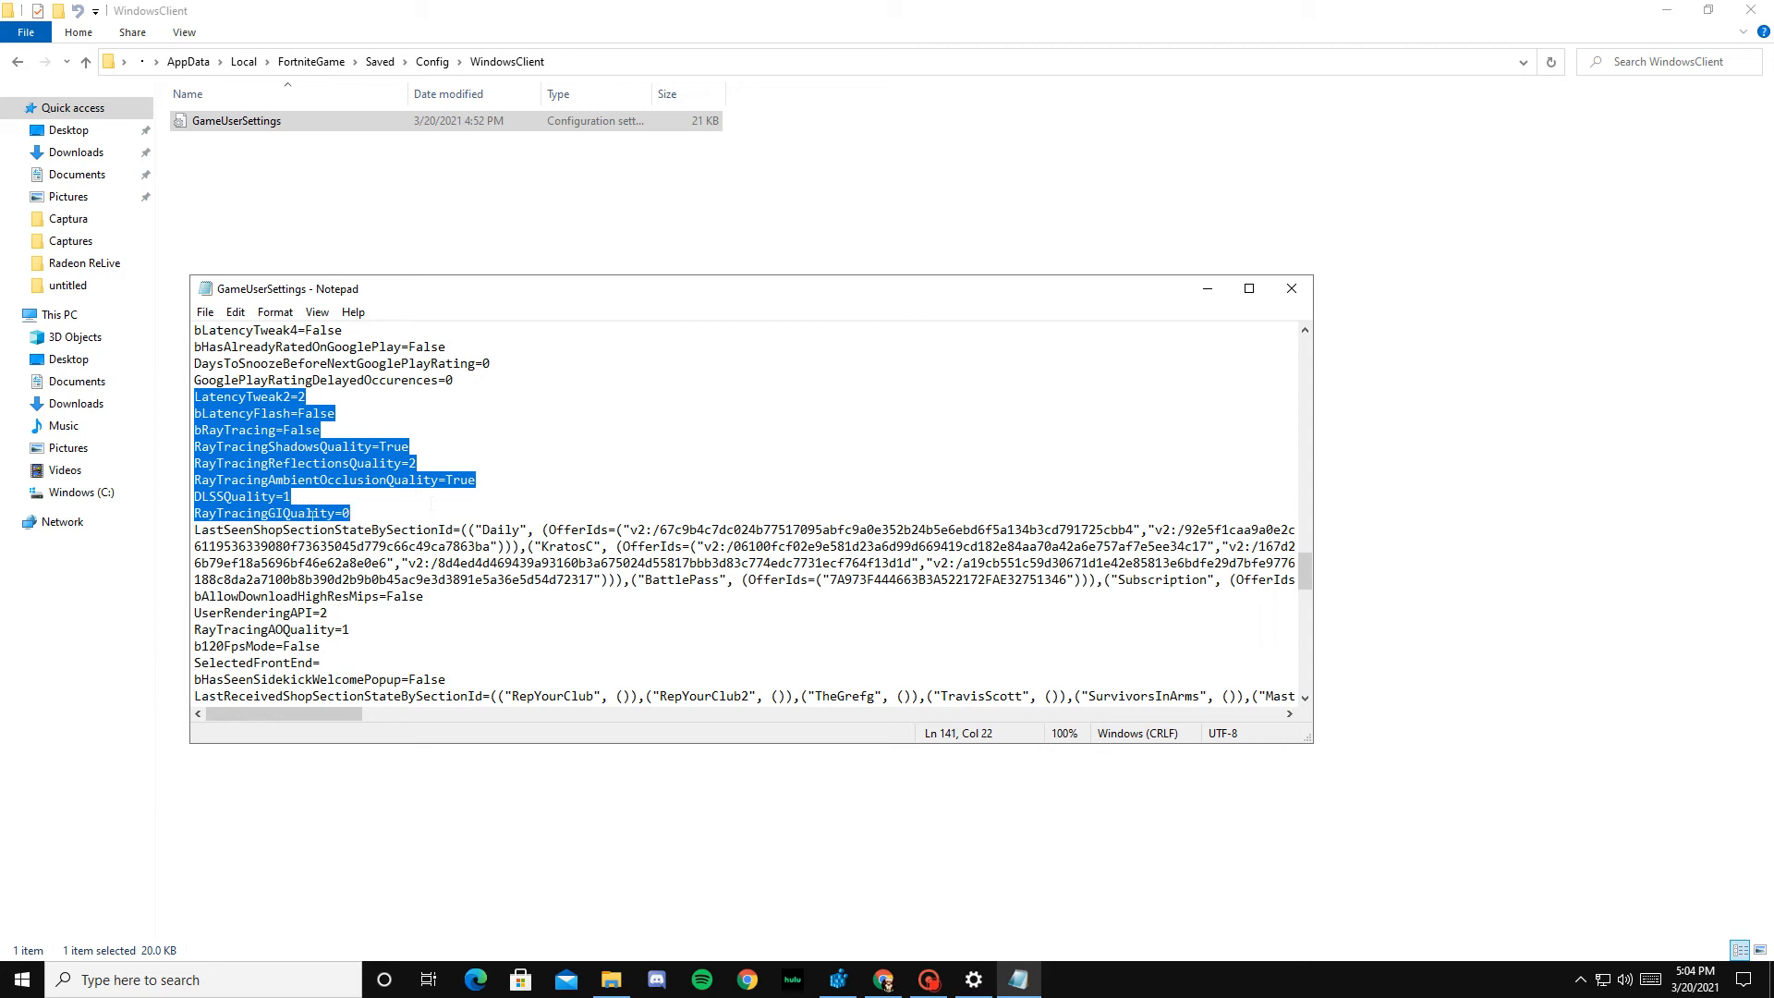
left_click(431, 506)
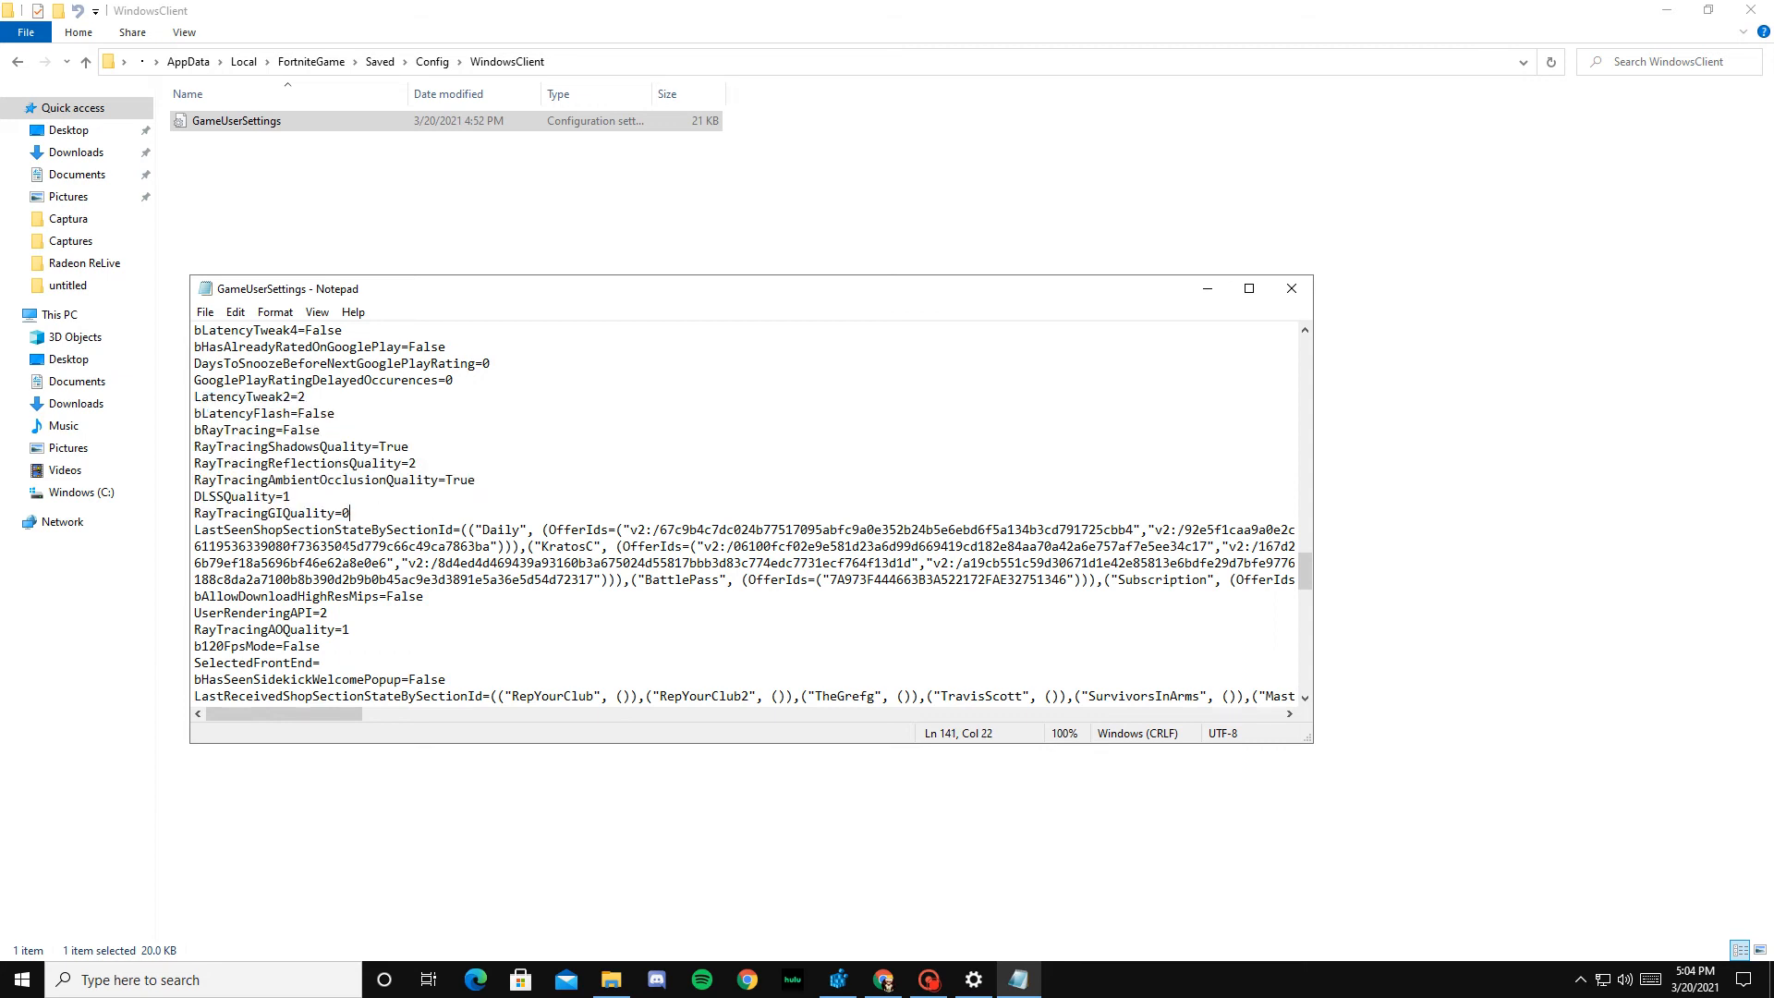
Step: Examine the RayTracingAOQuality and b120FpsMode entries further down the file
scroll(746, 512, "down", 1)
scroll(747, 513, "down", 4)
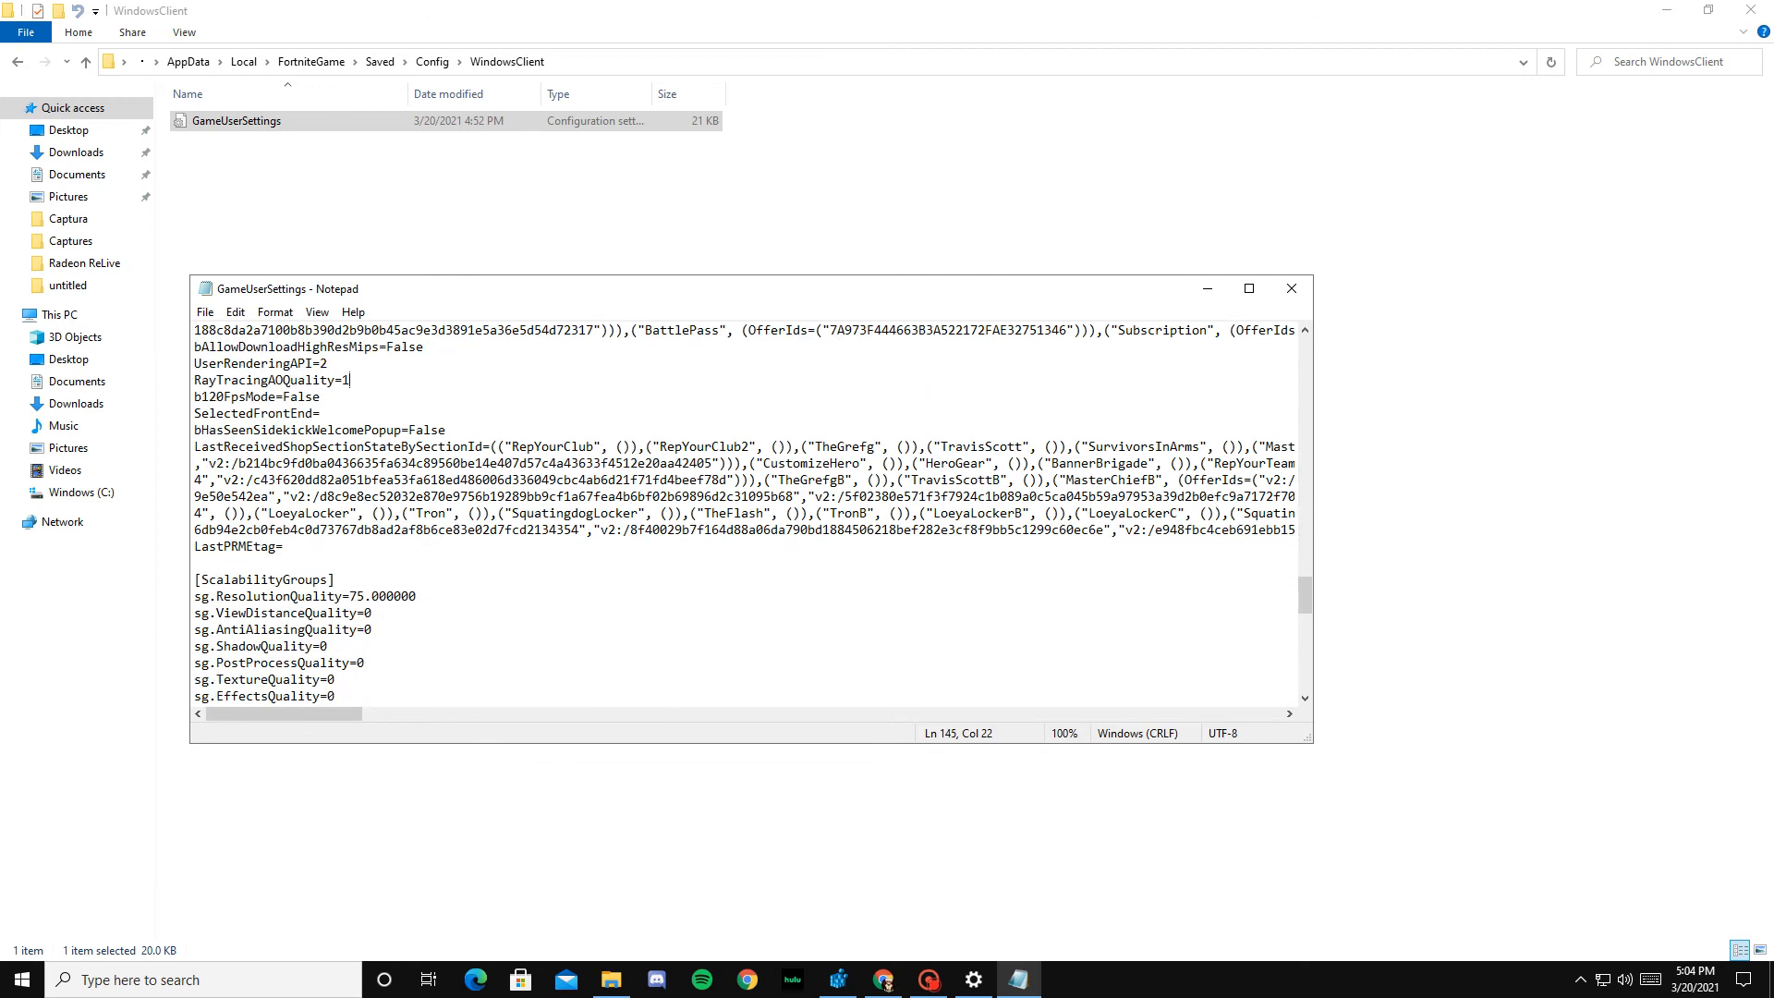
key("shift+Left")
key("shift+Left")
key("shift+Left")
key("shift+Left")
key("shift+Left")
key("shift+Left")
key("shift+Left")
key("shift+Left")
key("shift+Left")
key("shift+Left")
key("shift+Left")
key("shift+Right")
key("shift+Right")
key("shift+Right")
key("shift+Right")
key("shift+Right")
key("shift+Right")
key("shift+Right")
key("shift+Right")
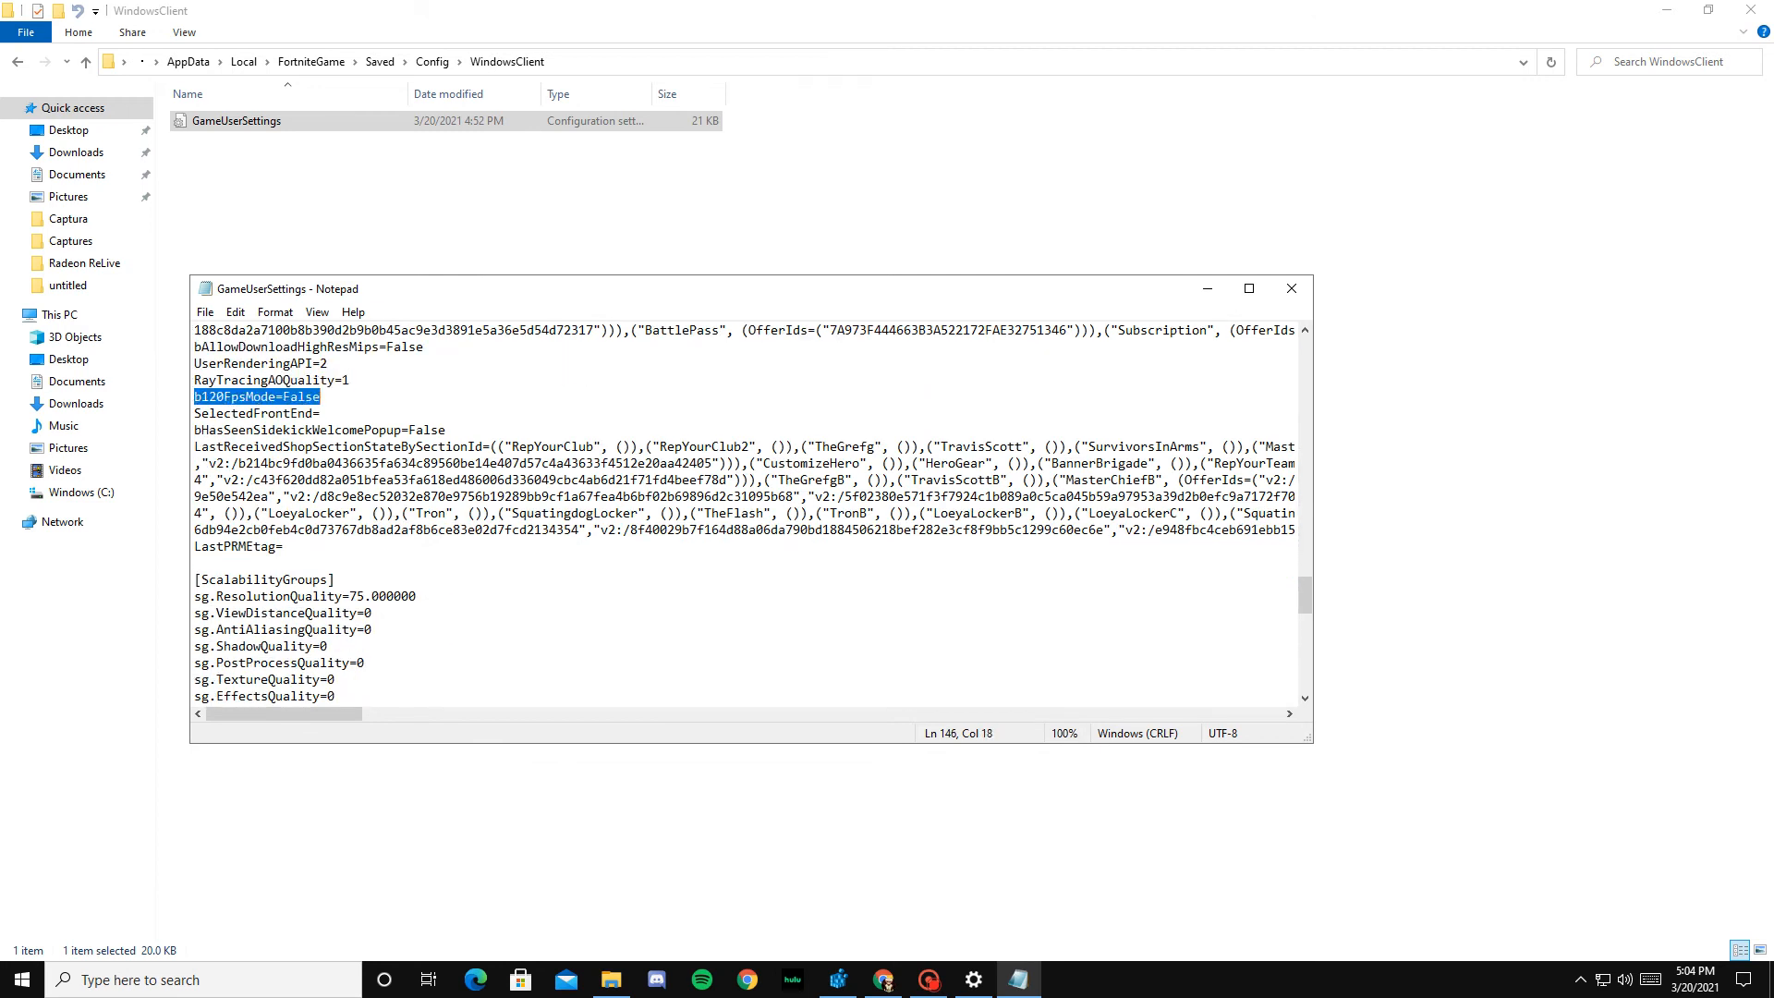
Step: Check the ScalabilityGroups quality entries and the bUseD3D12InGame entry under D3DRHIPreference
scroll(744, 513, "down", 3)
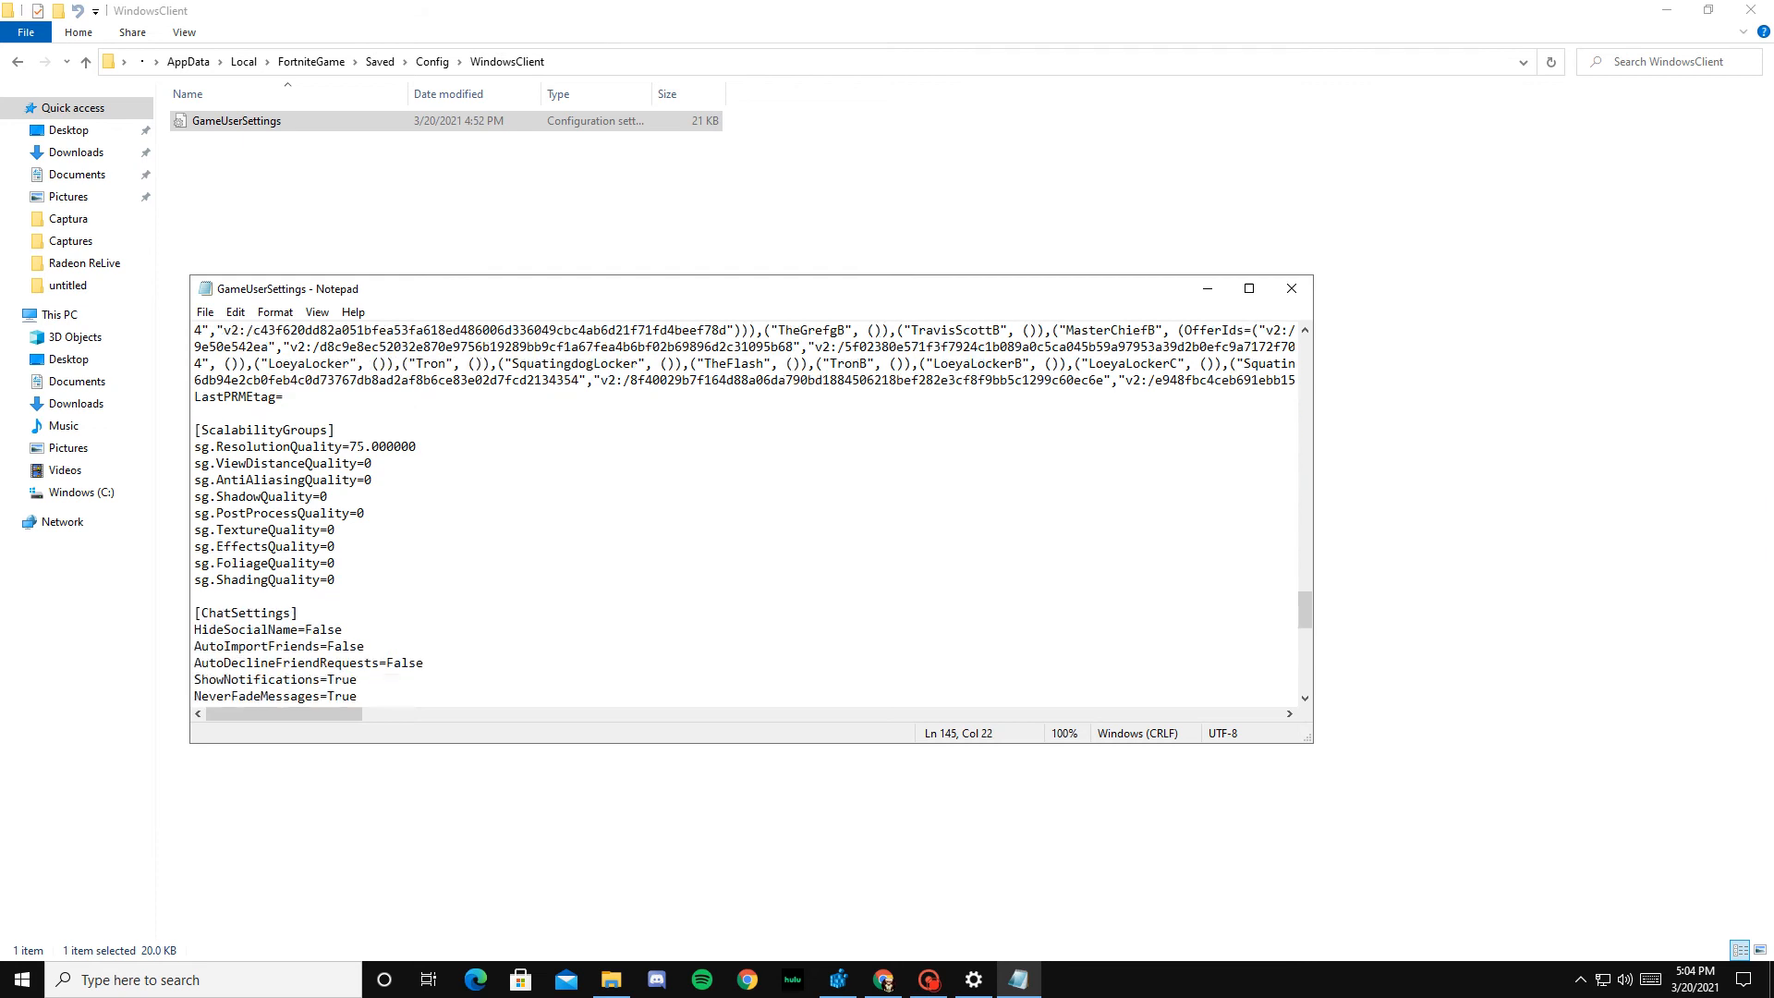
scroll(743, 513, "up", 4)
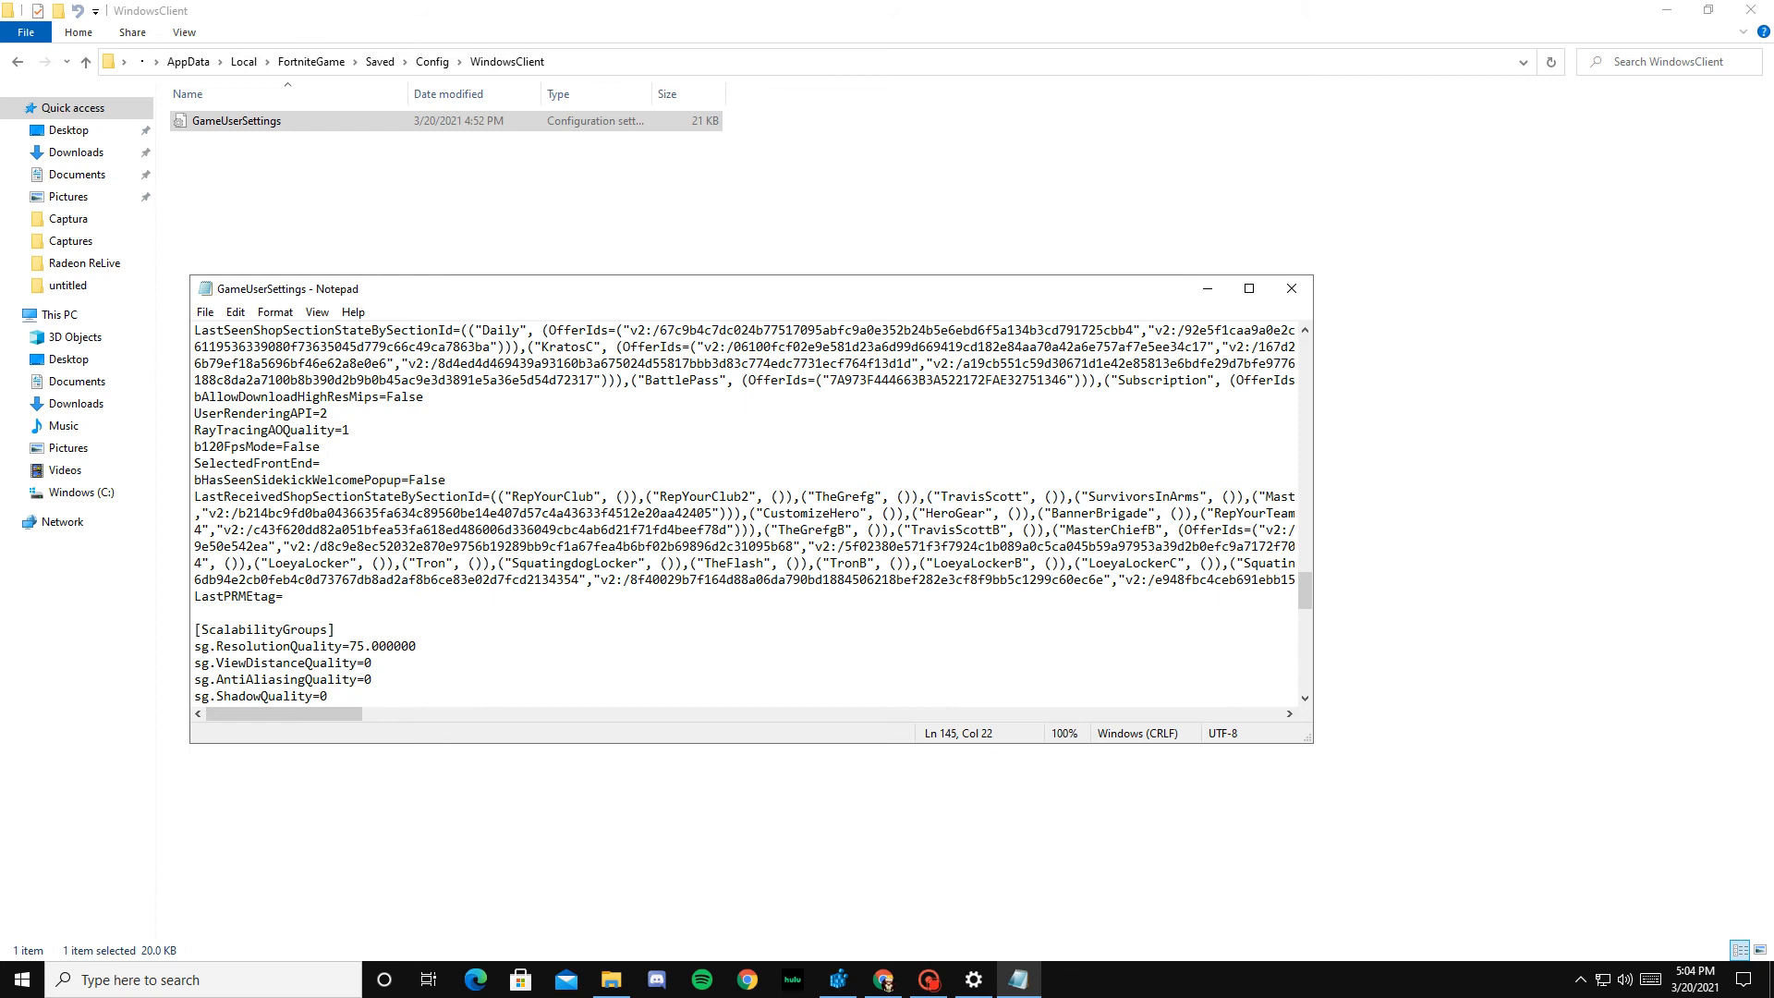
scroll(744, 512, "down", 6)
scroll(744, 512, "down", 13)
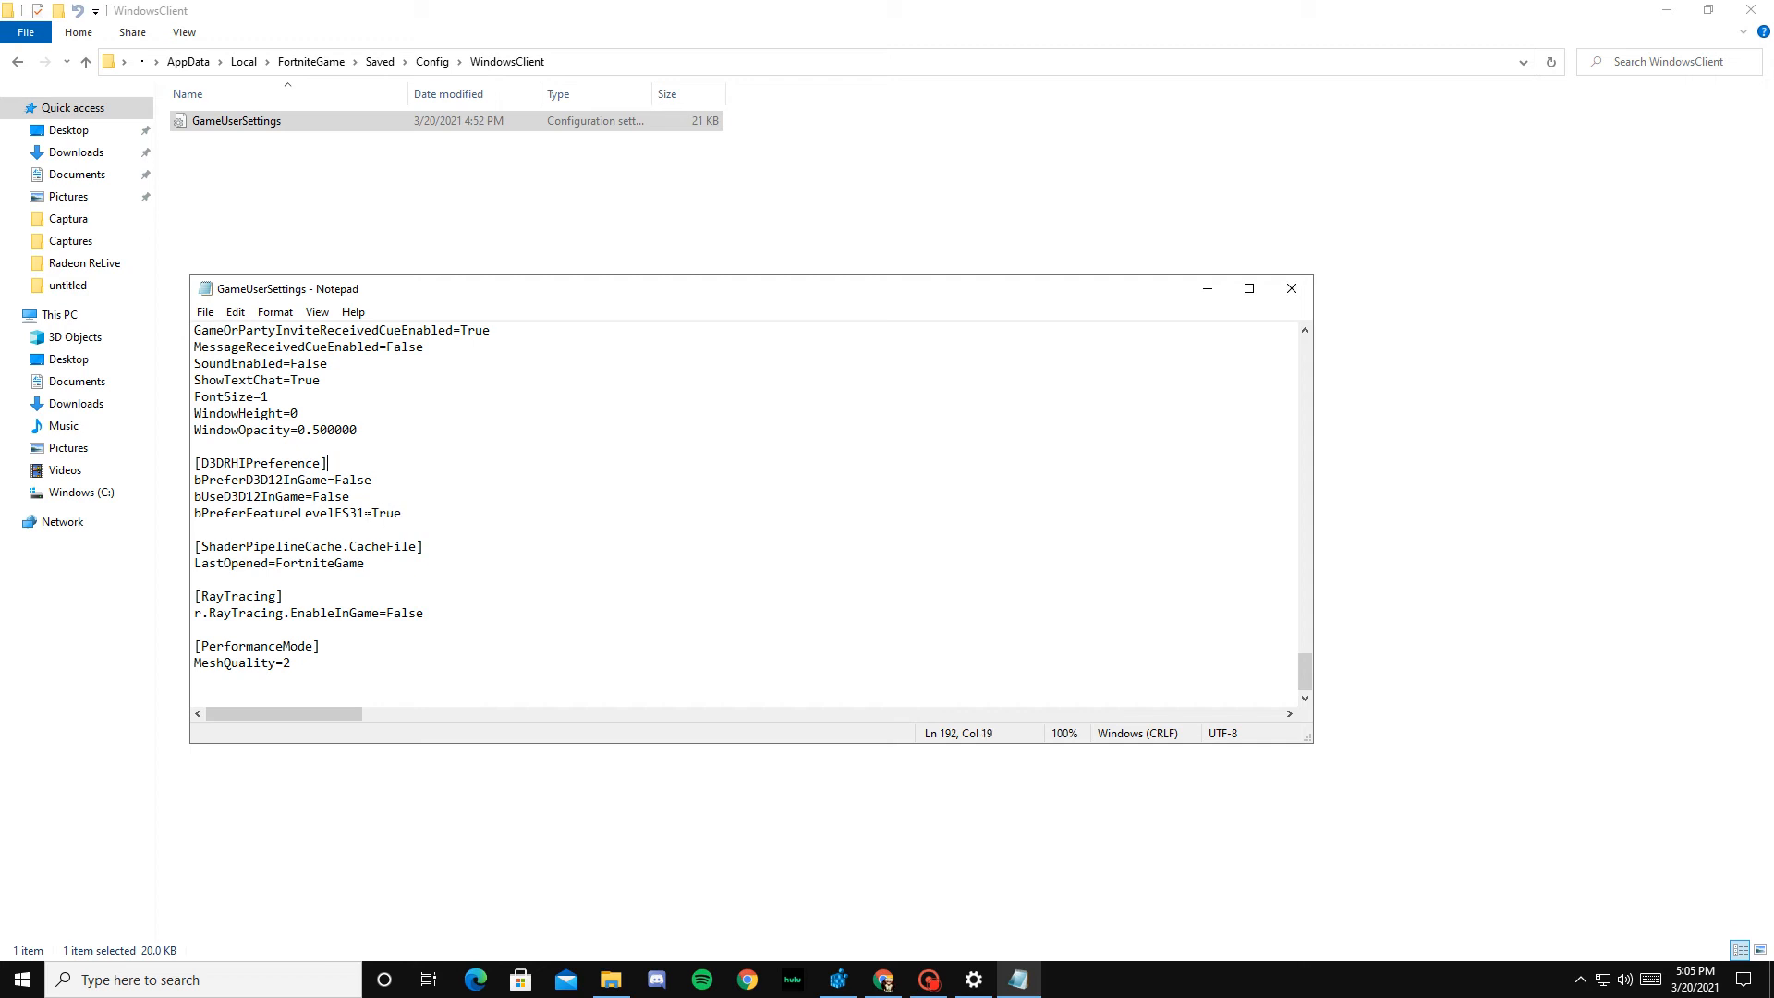
left_click_drag(351, 497, 315, 496)
Step: Save the GameUserSettings file and close it
left_click(206, 311)
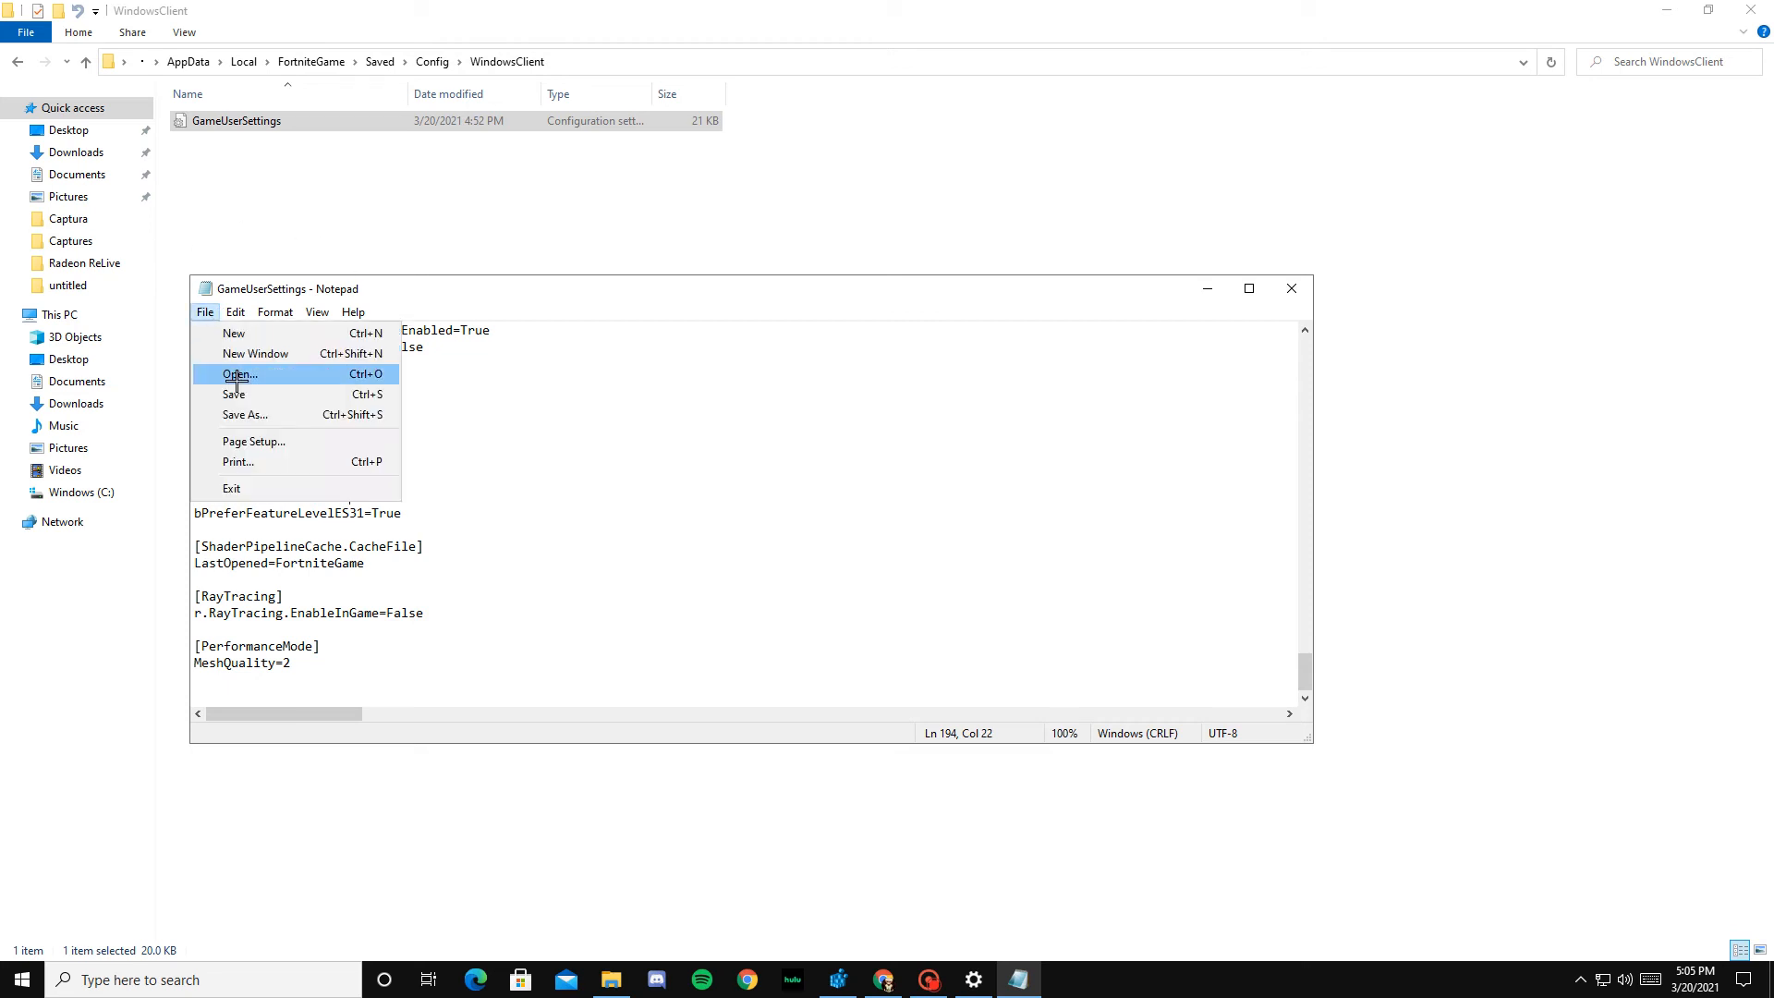
left_click(245, 397)
left_click(1287, 288)
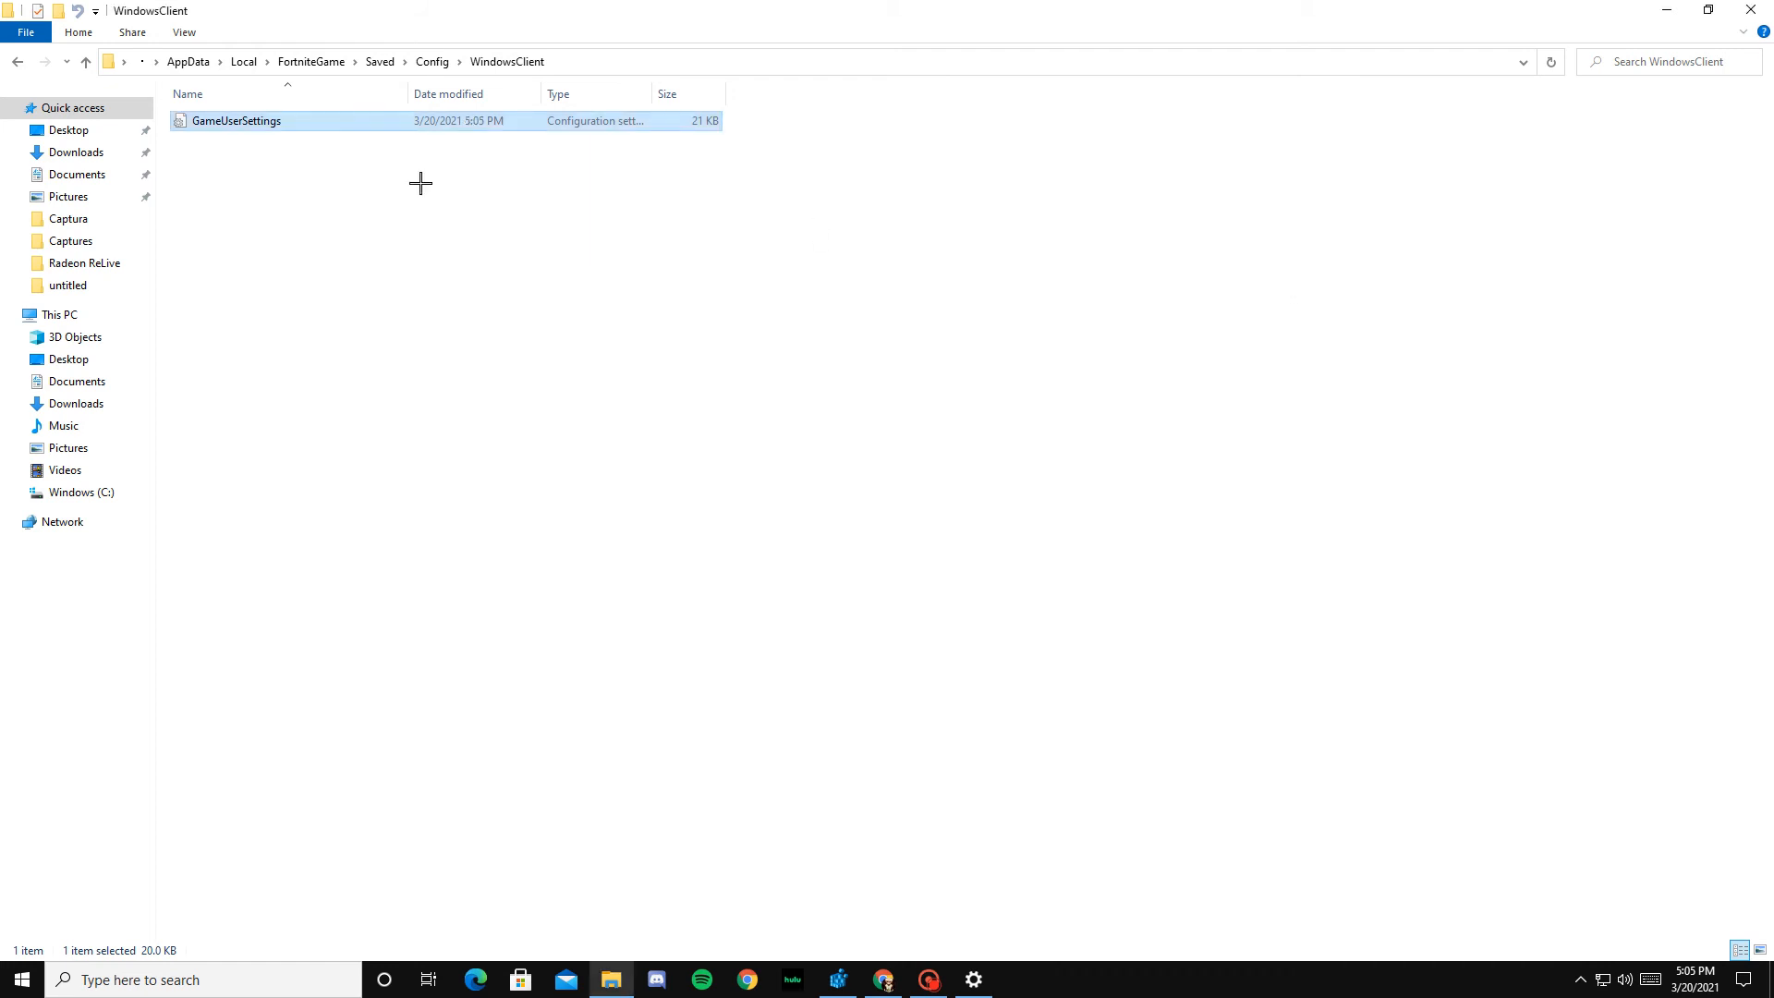
Step: Set the GameUserSettings file to read-only in its properties, applying and confirming the change
right_click(251, 122)
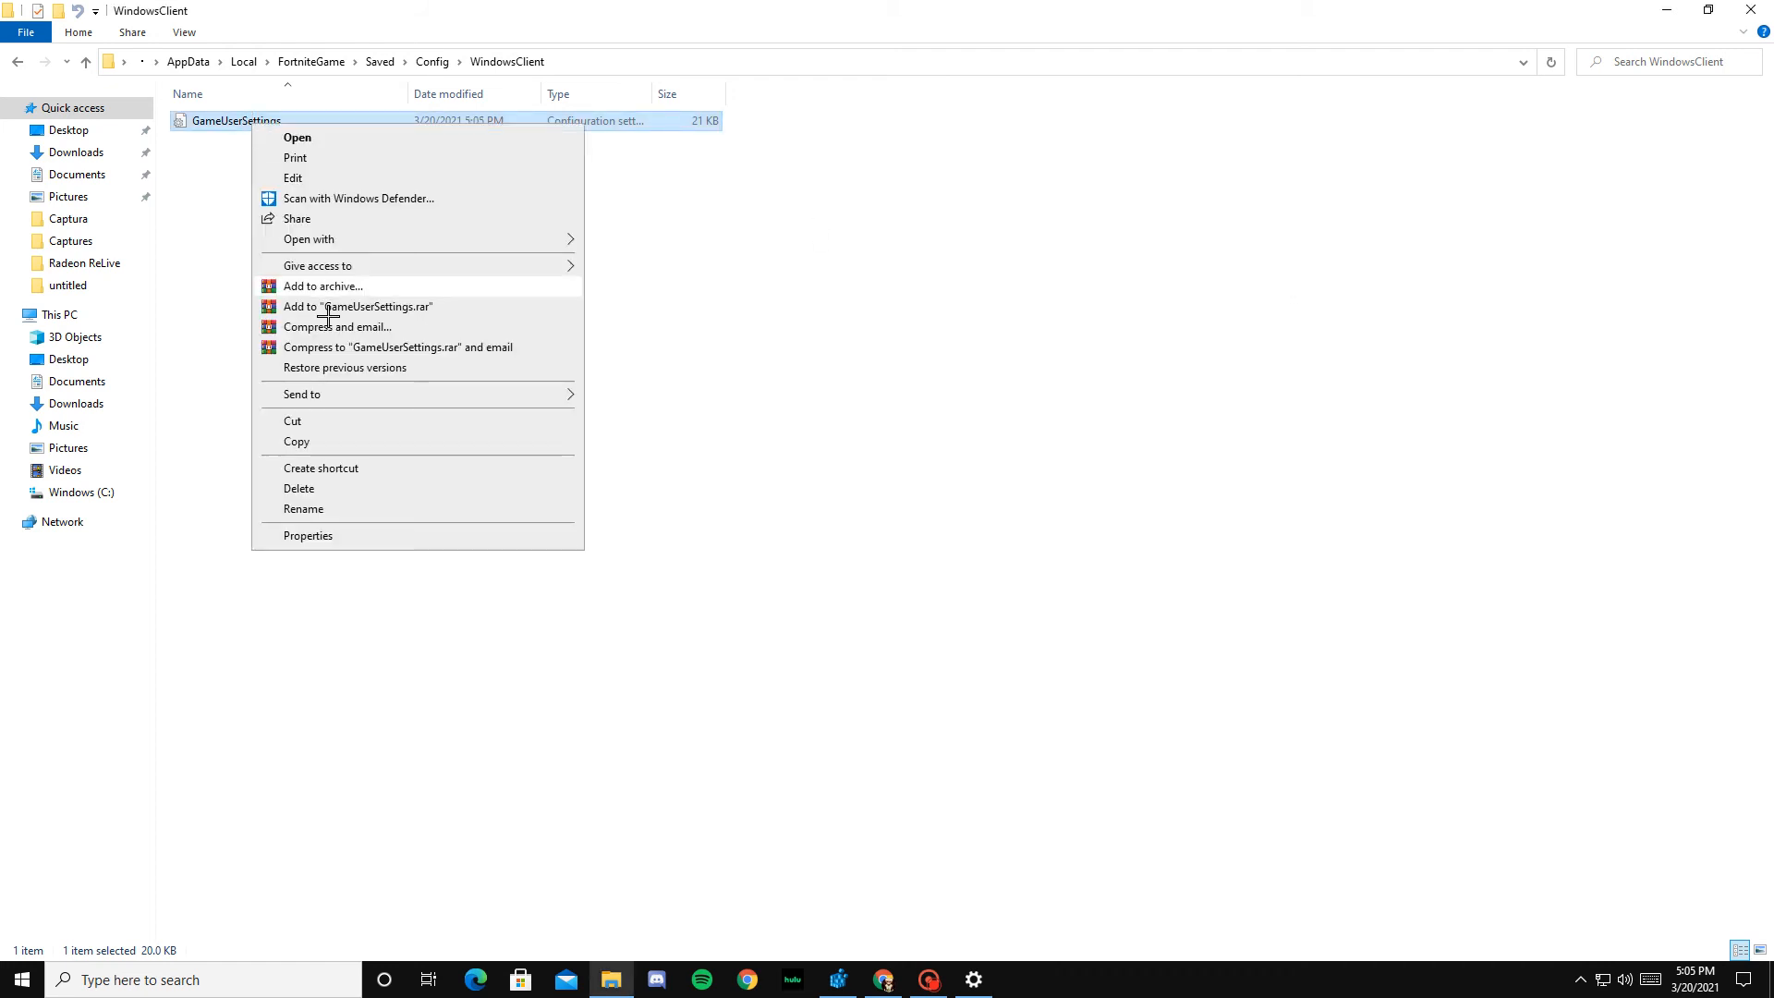
left_click(304, 534)
left_click(355, 474)
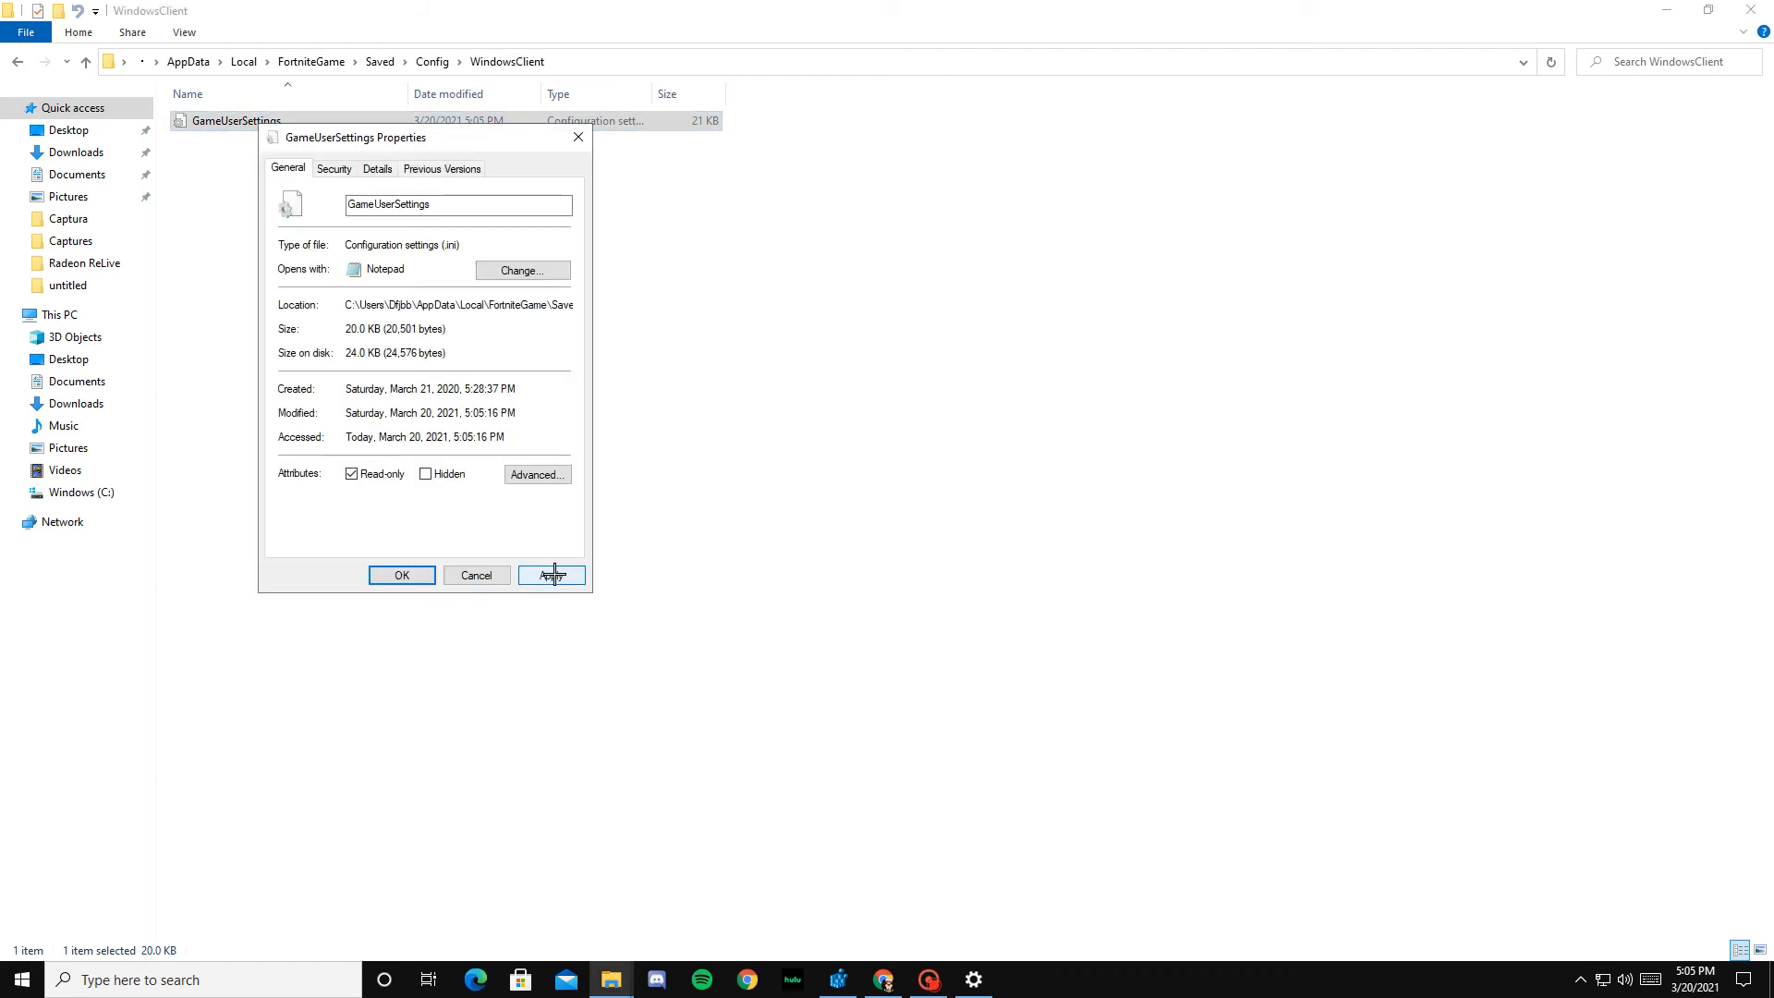
left_click(551, 575)
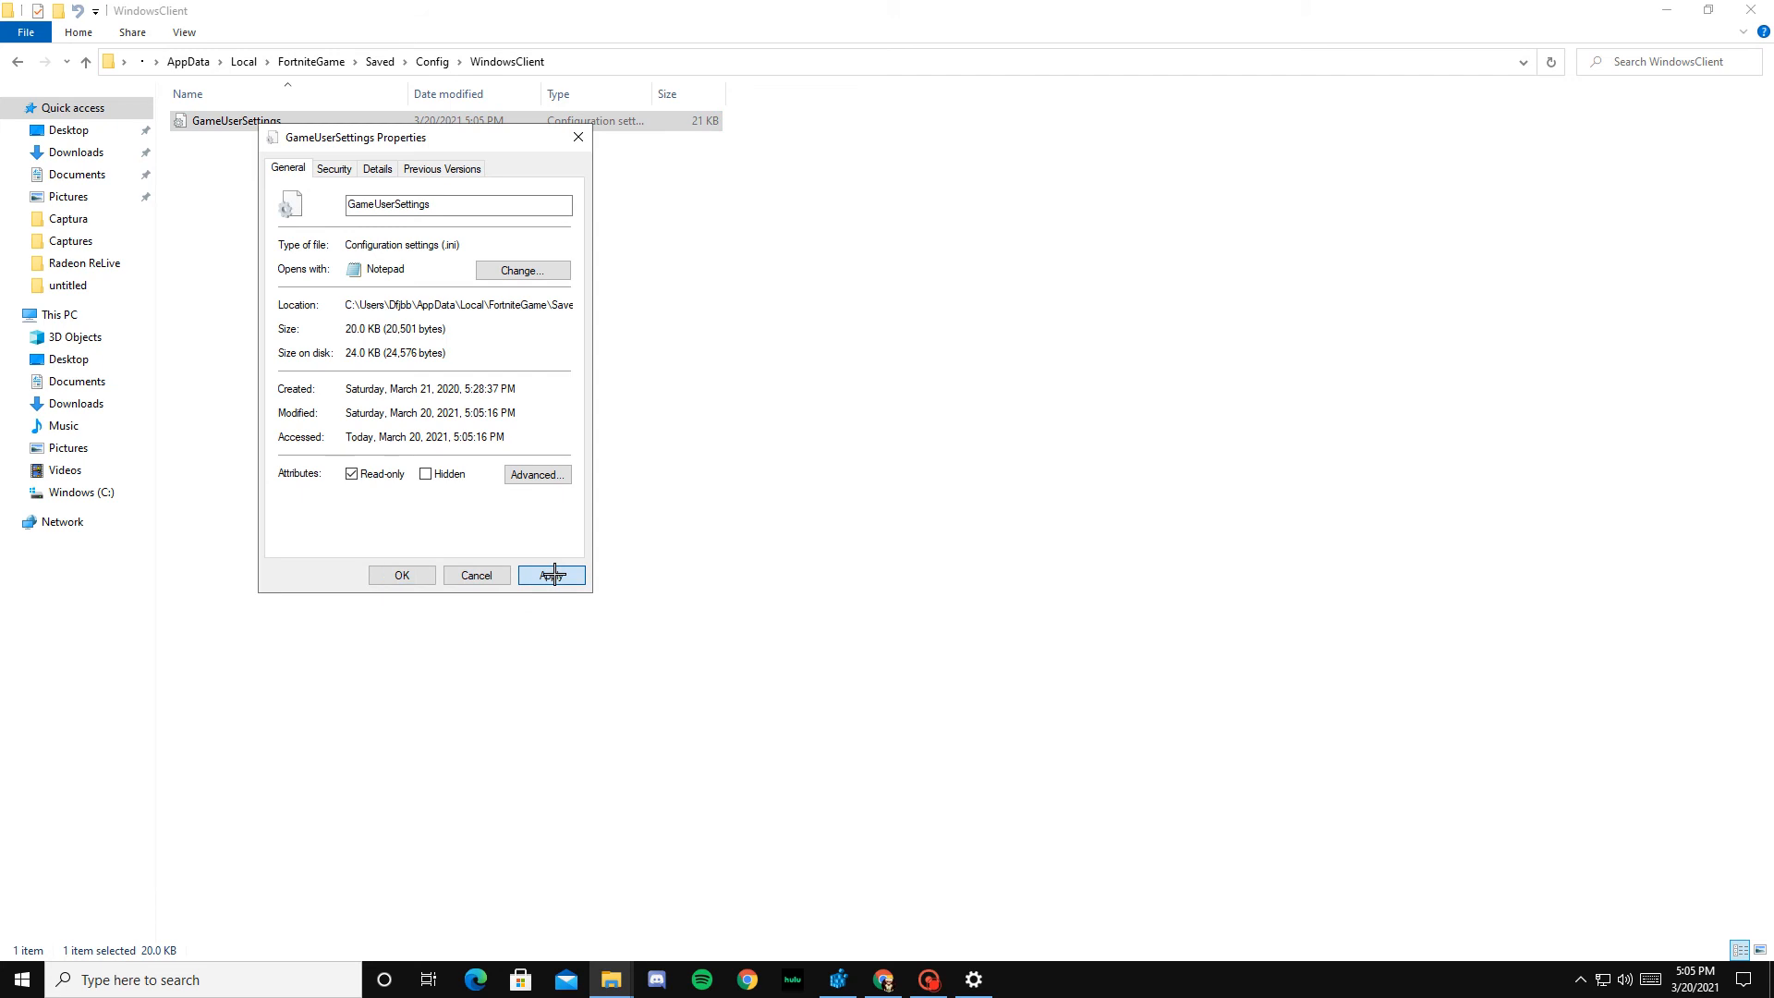
left_click(395, 575)
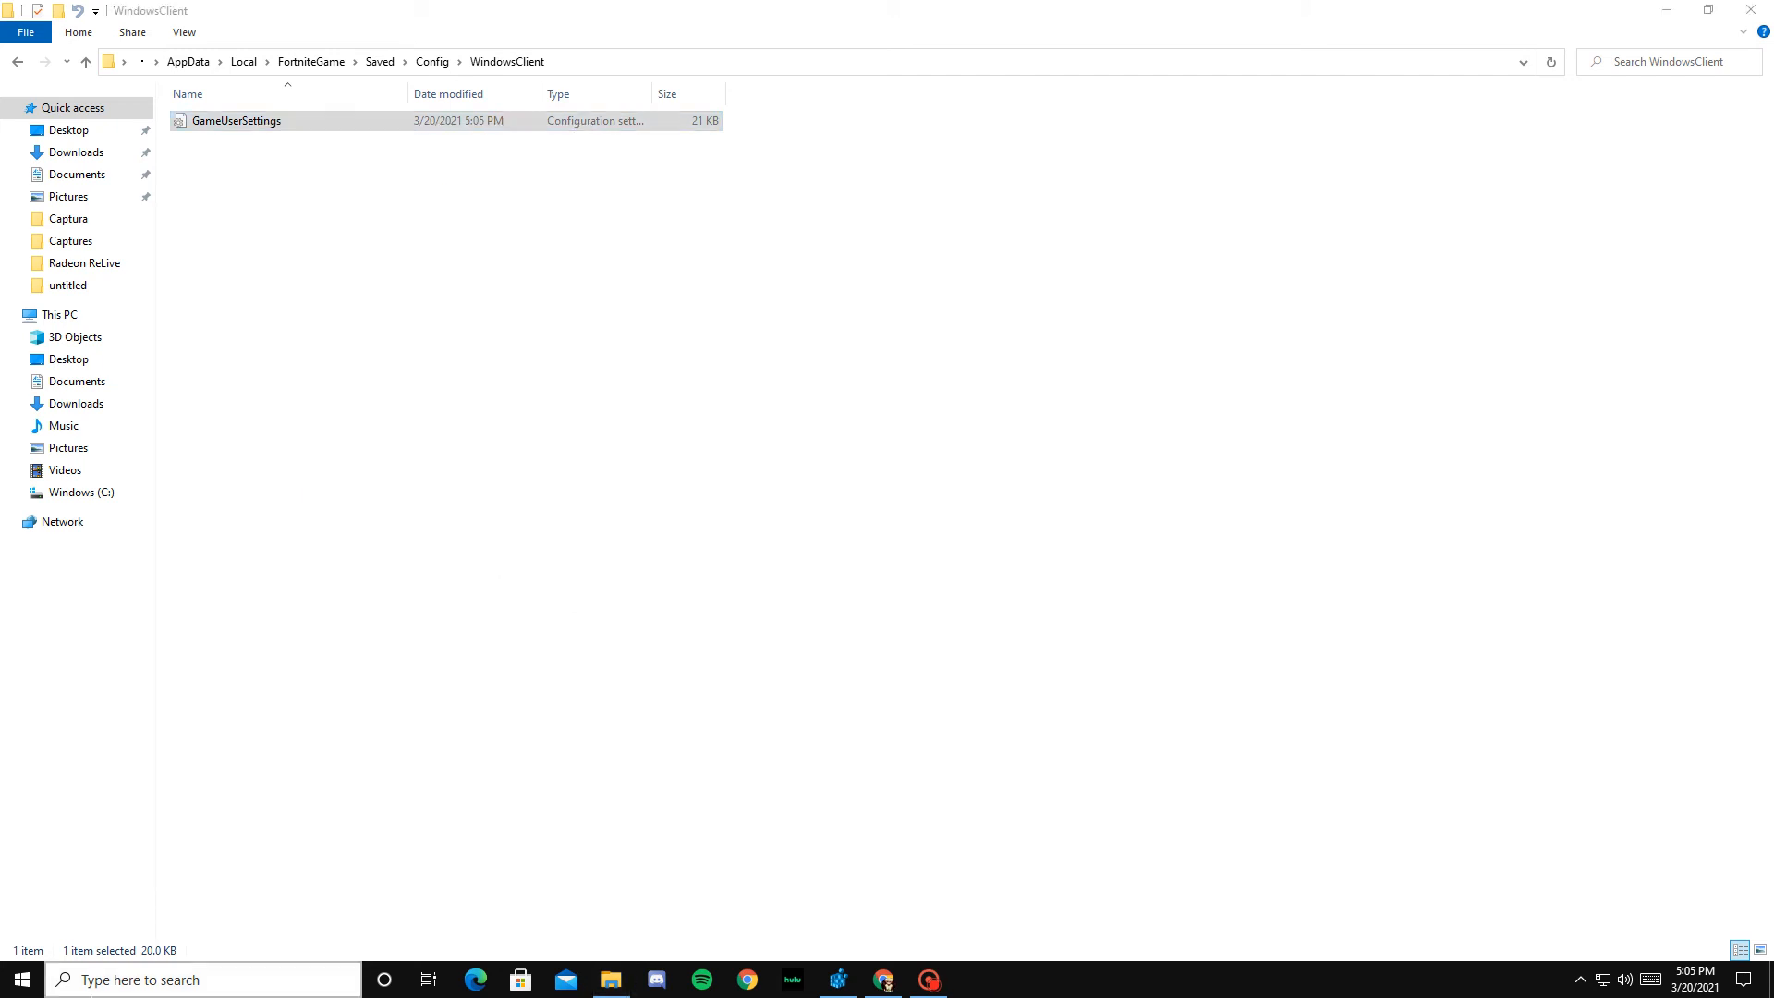
Step: Open the Gaming section of Windows Settings and check the Game bar recording and Game Mode options
left_click(163, 985)
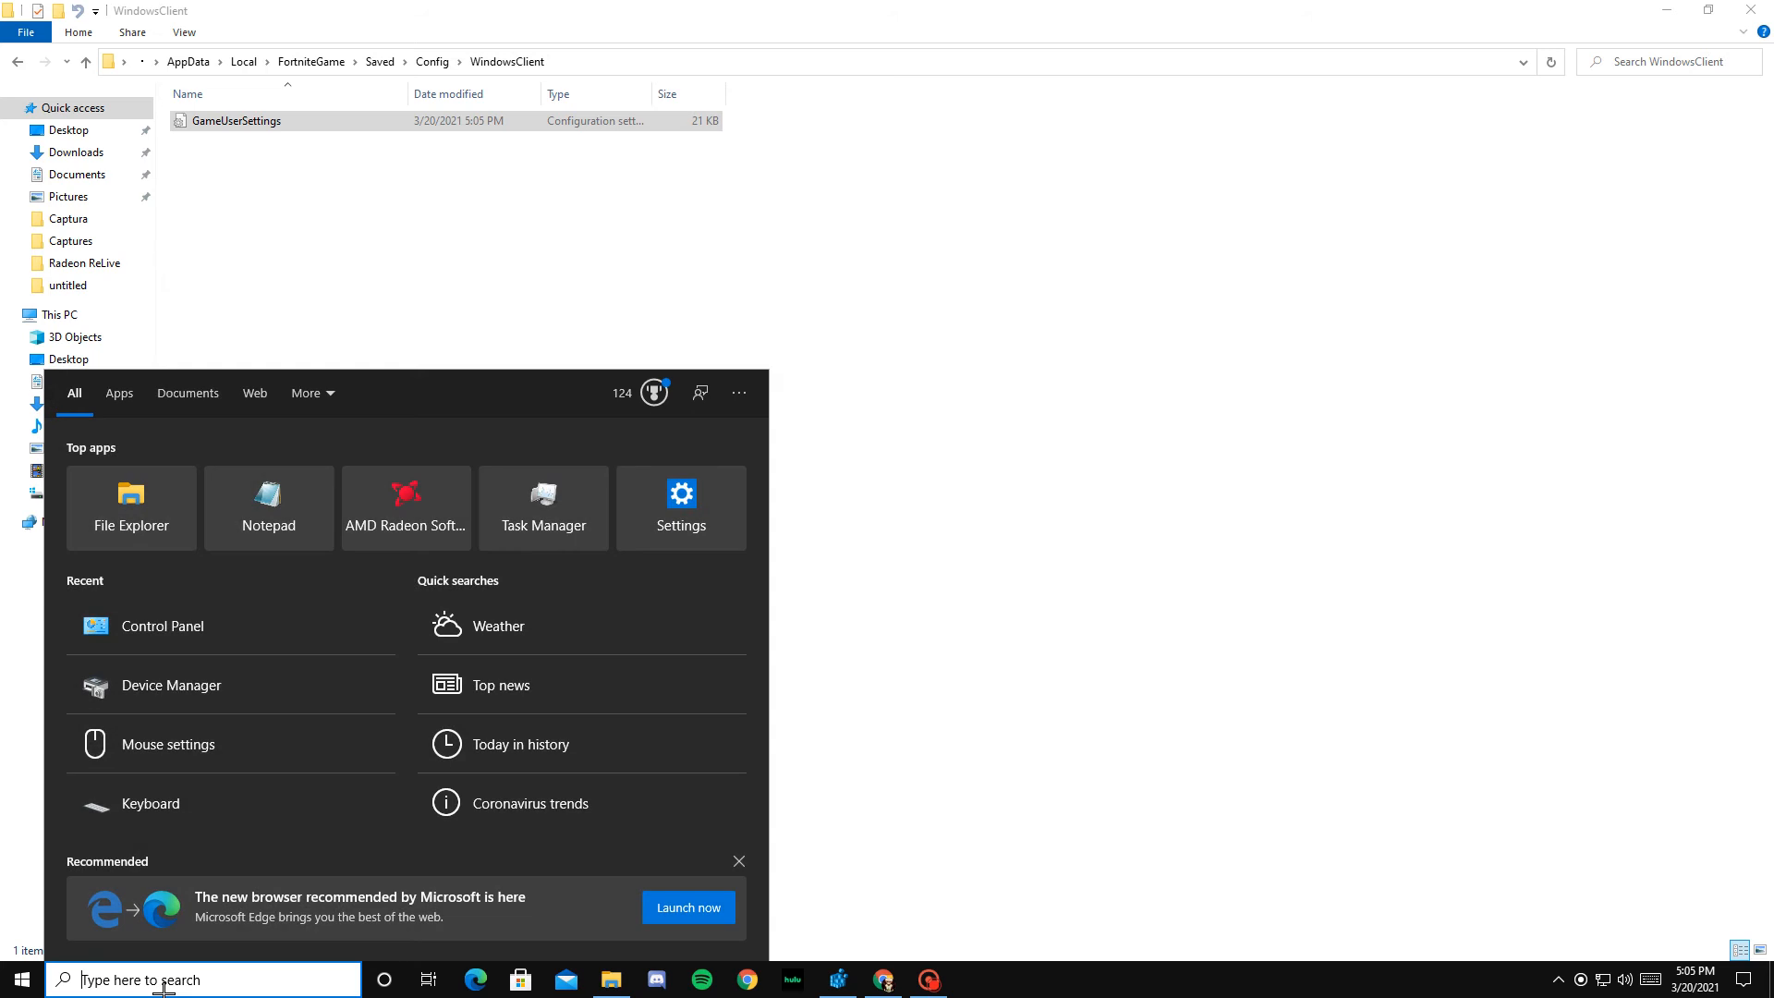
type("s")
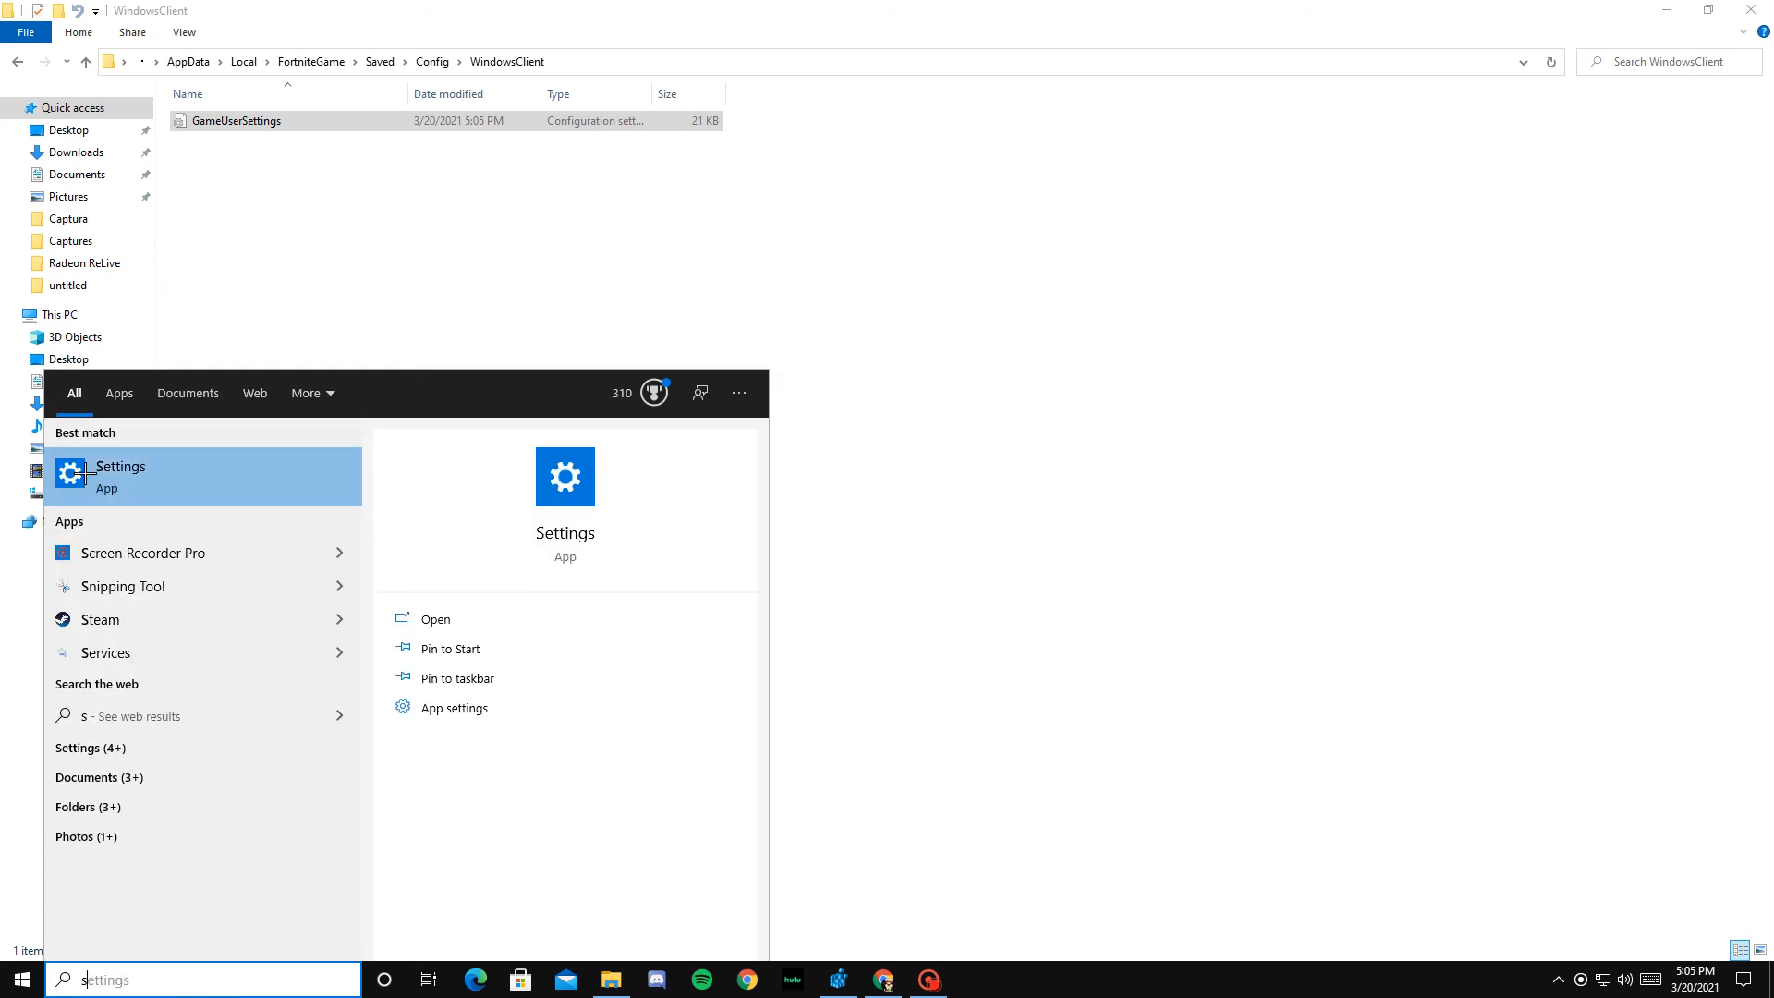
left_click(155, 463)
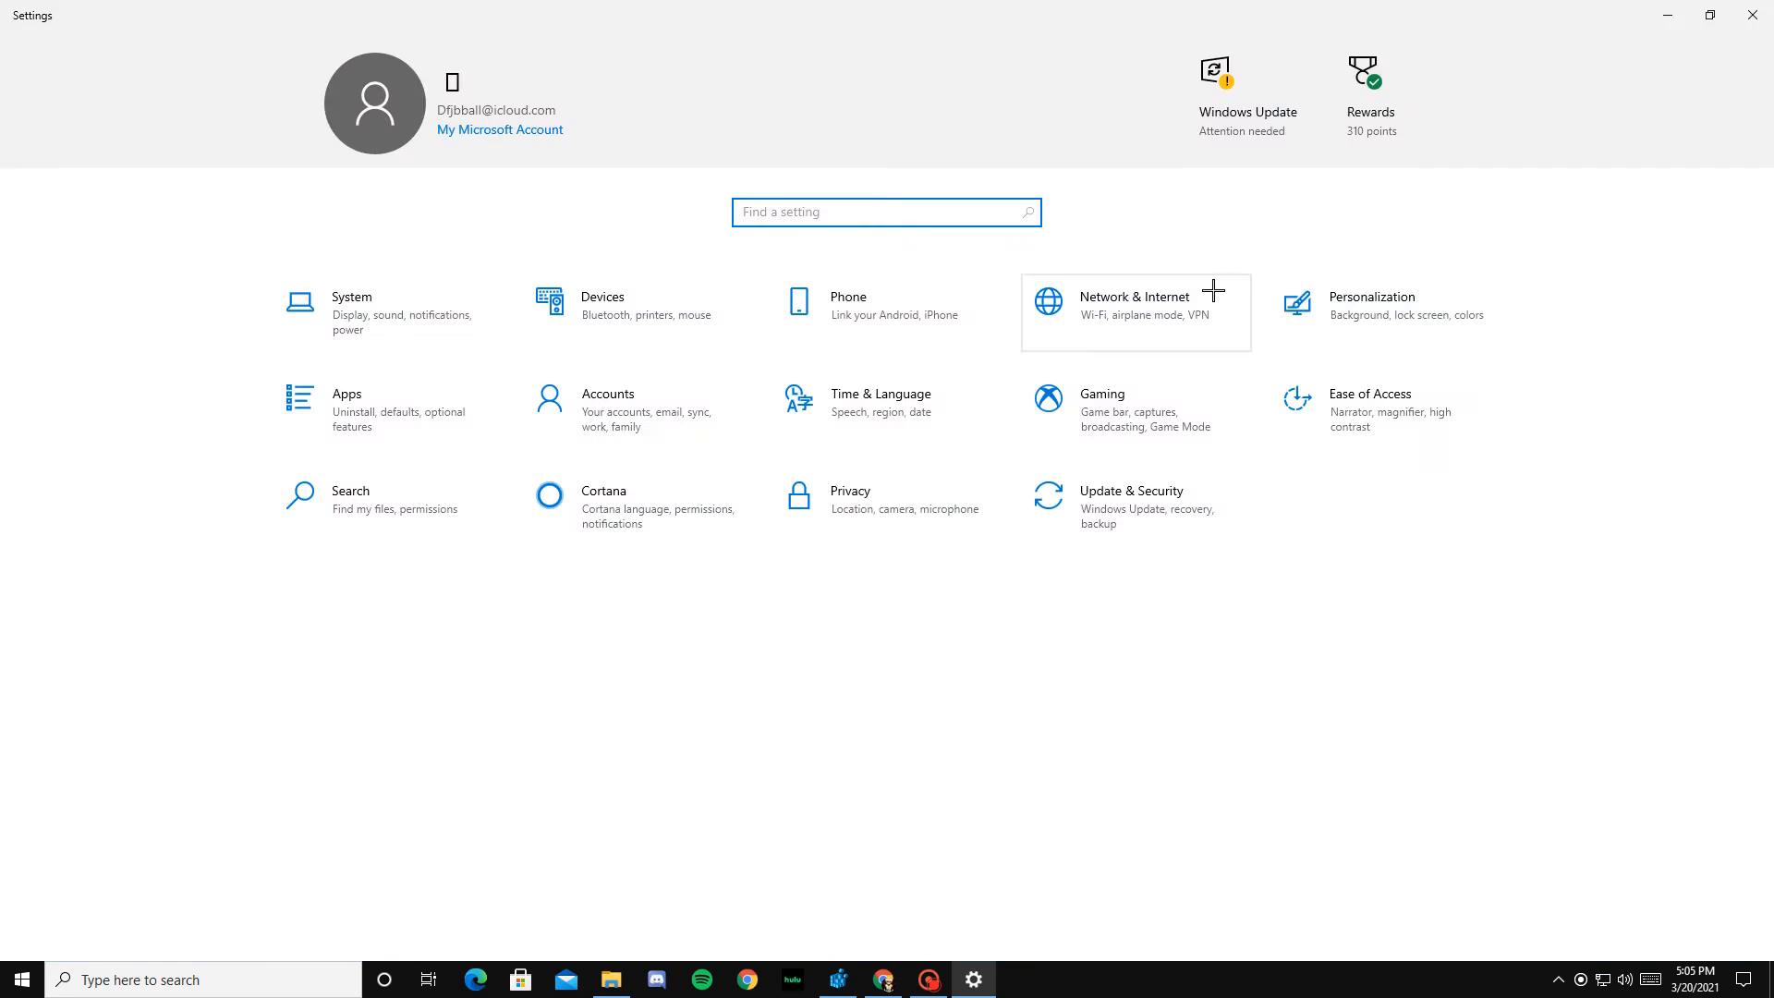
left_click(1154, 414)
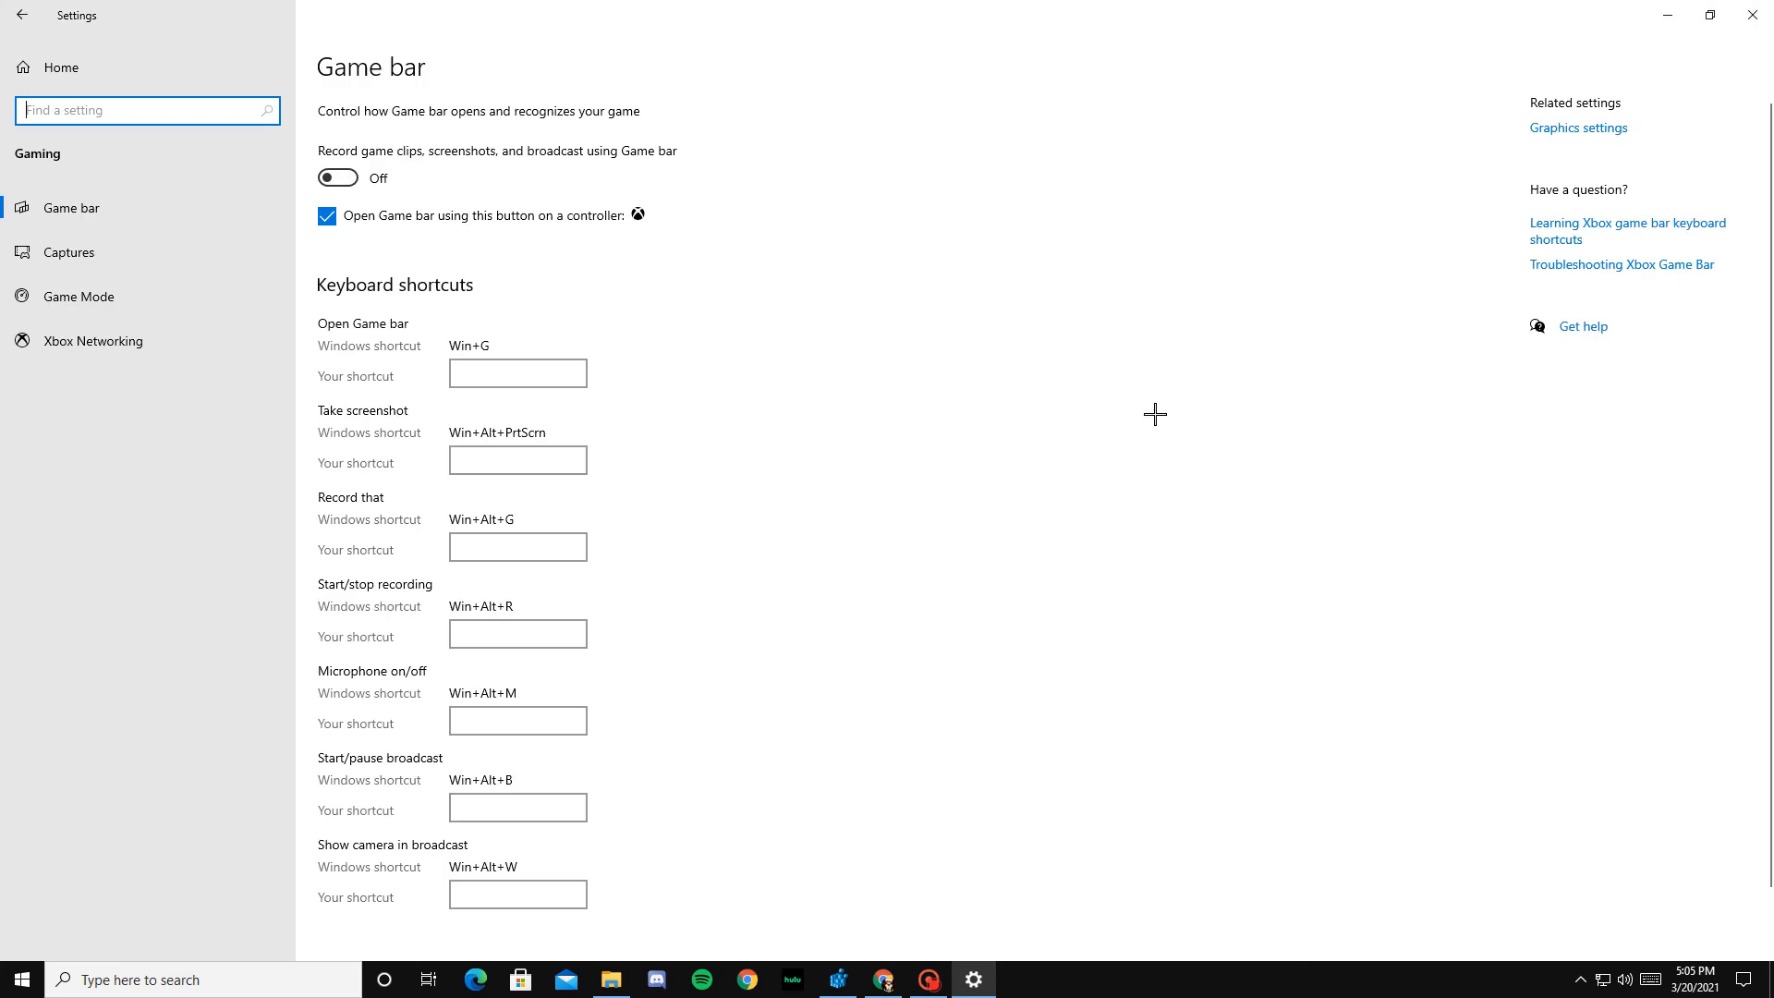
left_click(342, 180)
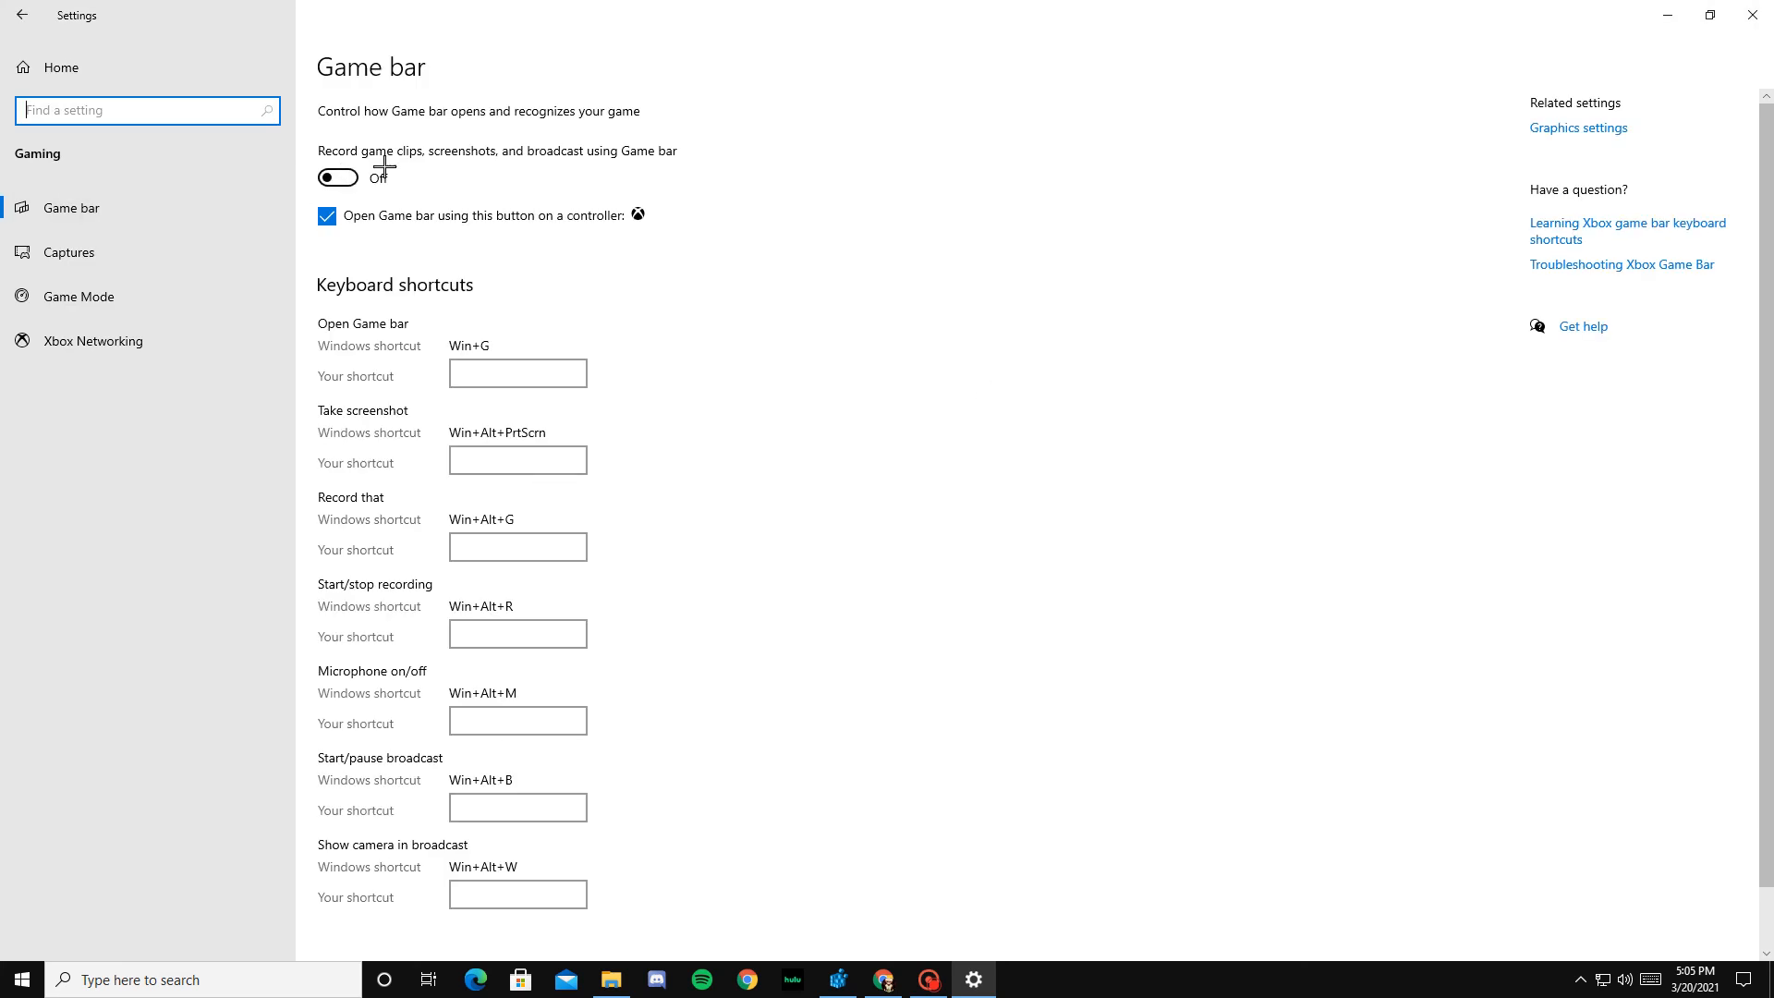
left_click(136, 295)
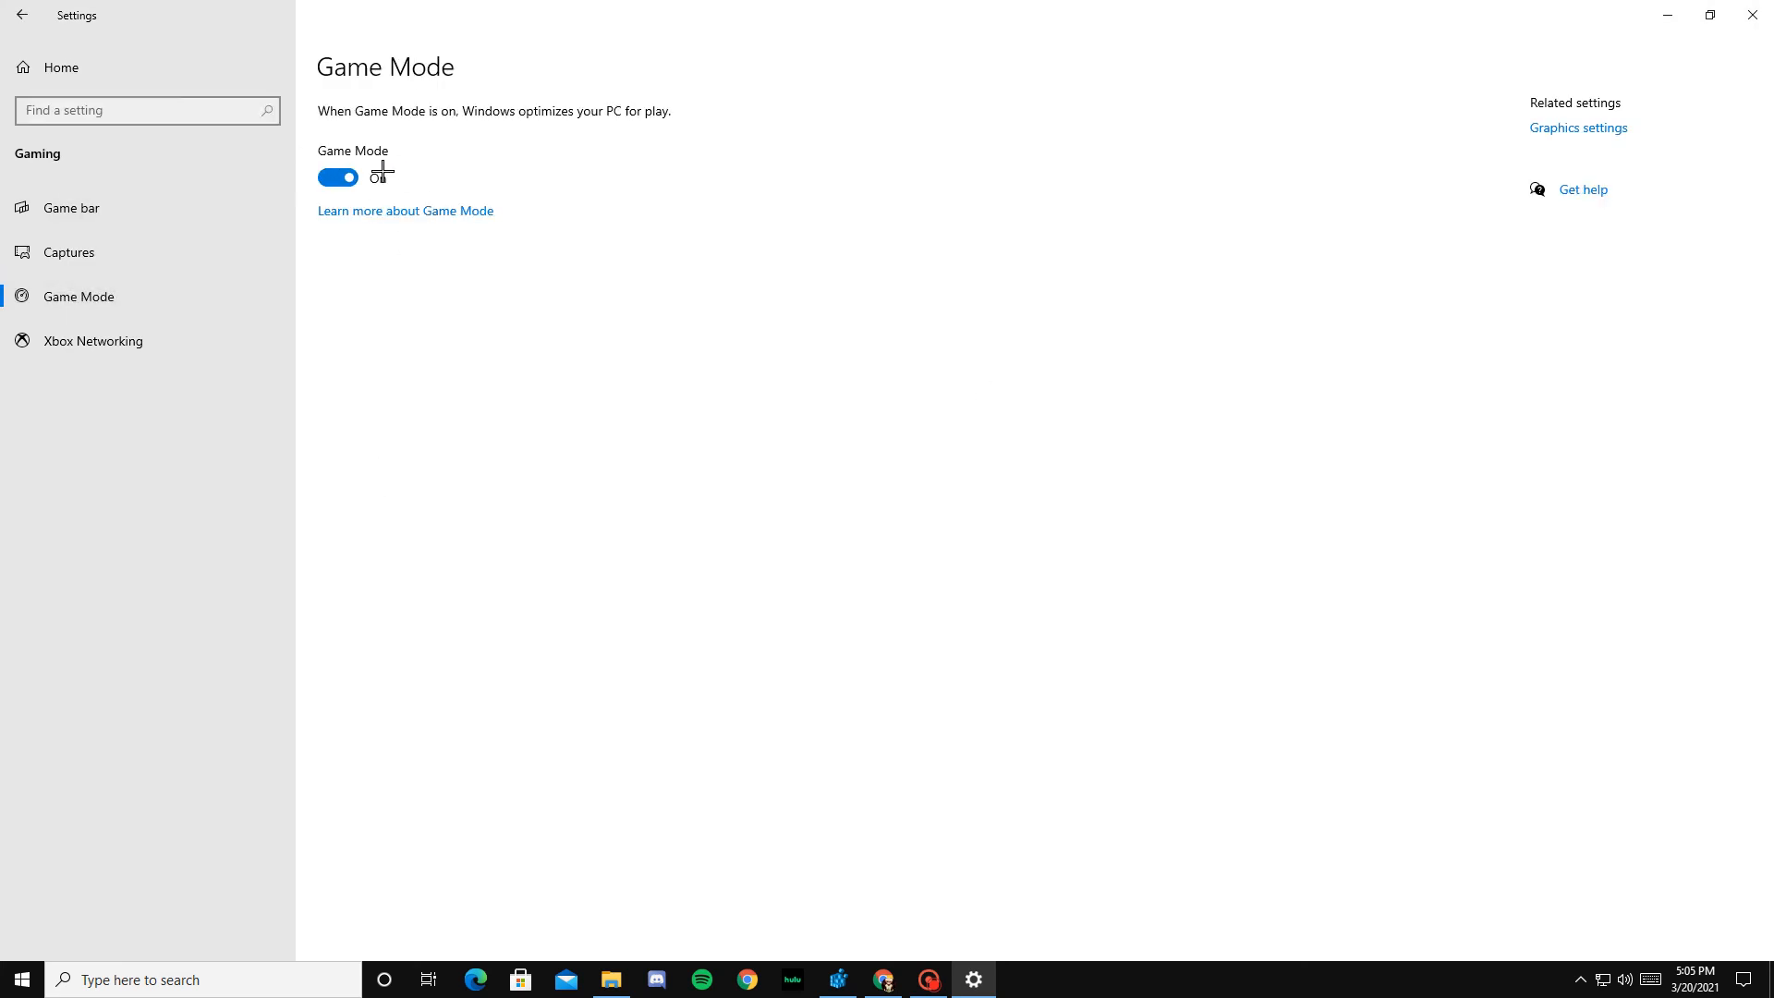
Step: Set Fortnite's graphics performance preference to High performance in the Graphics settings, save it, and leave the page
left_click(1554, 126)
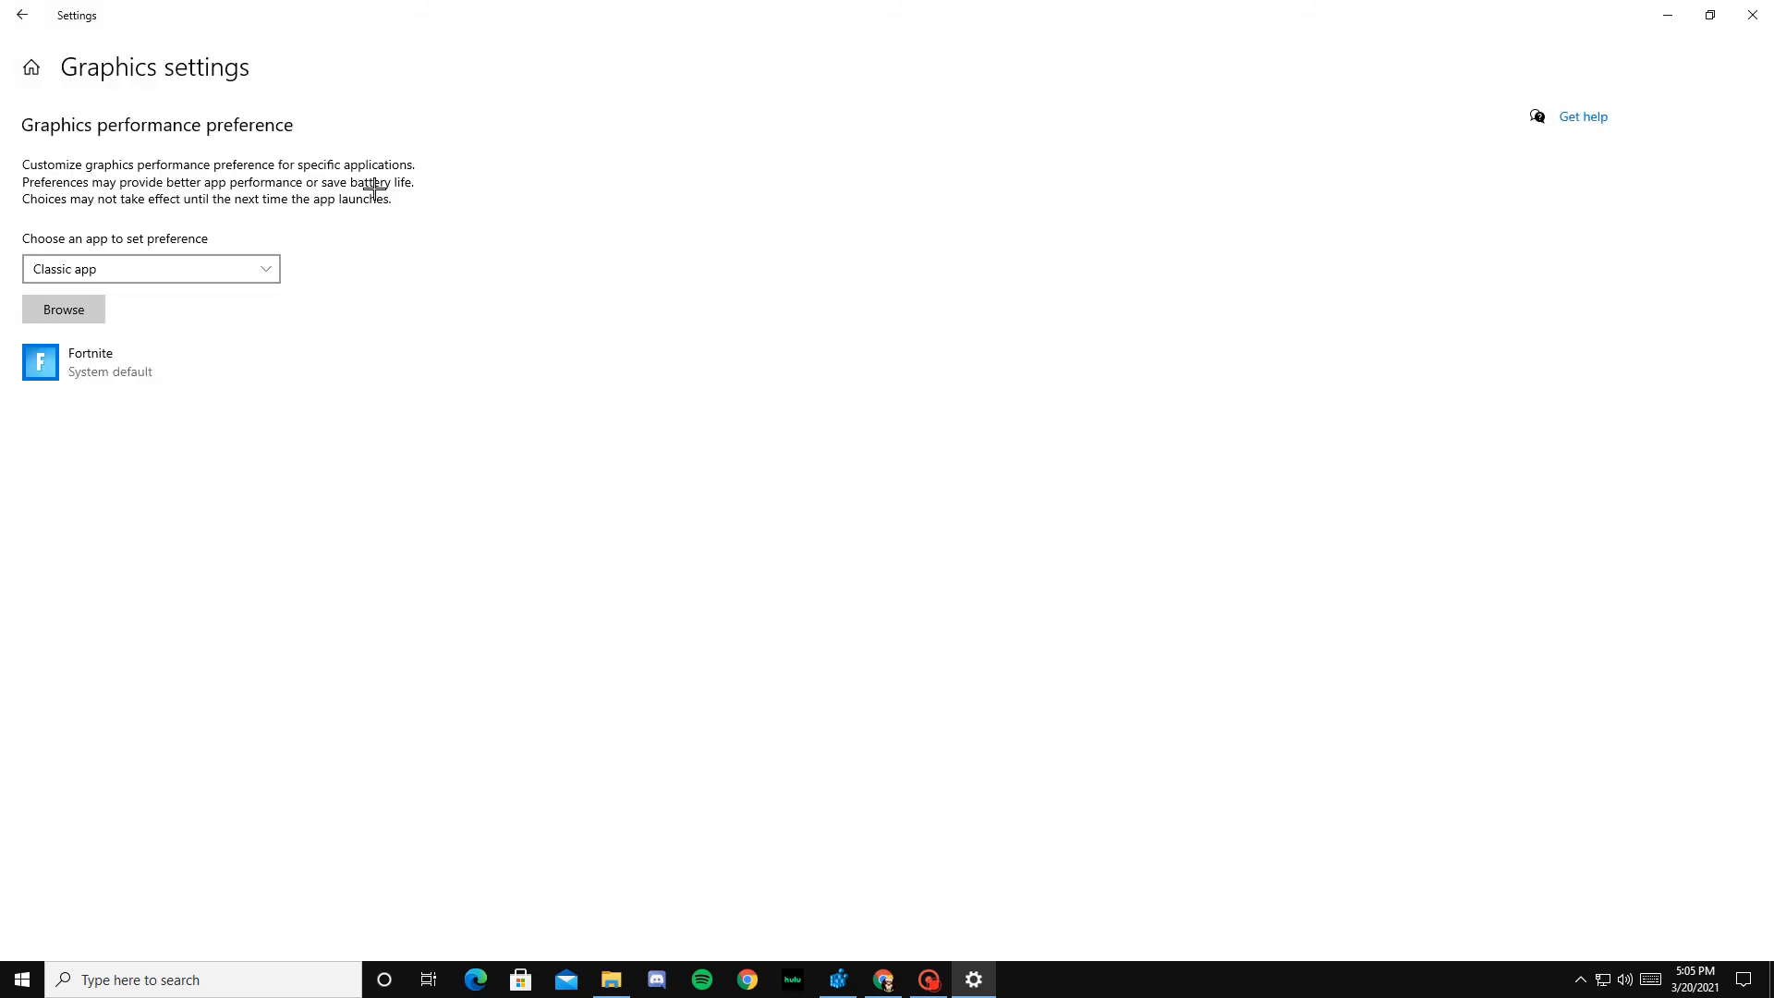
left_click(125, 362)
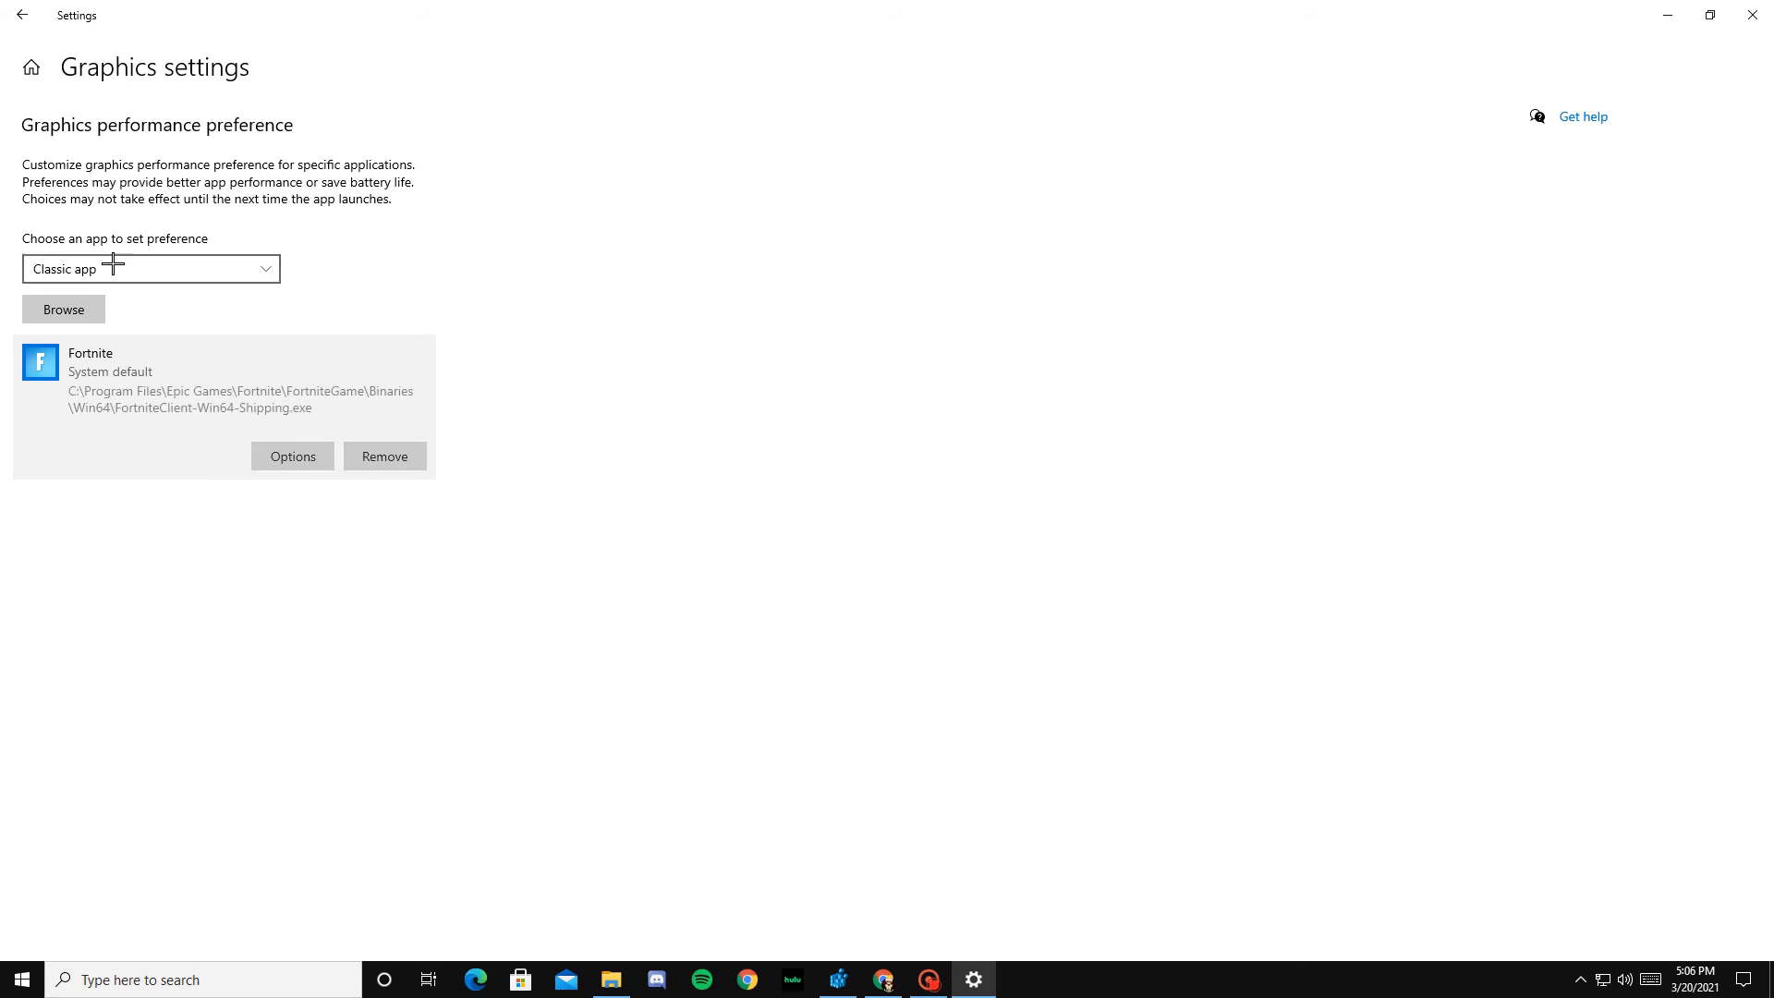
left_click(295, 455)
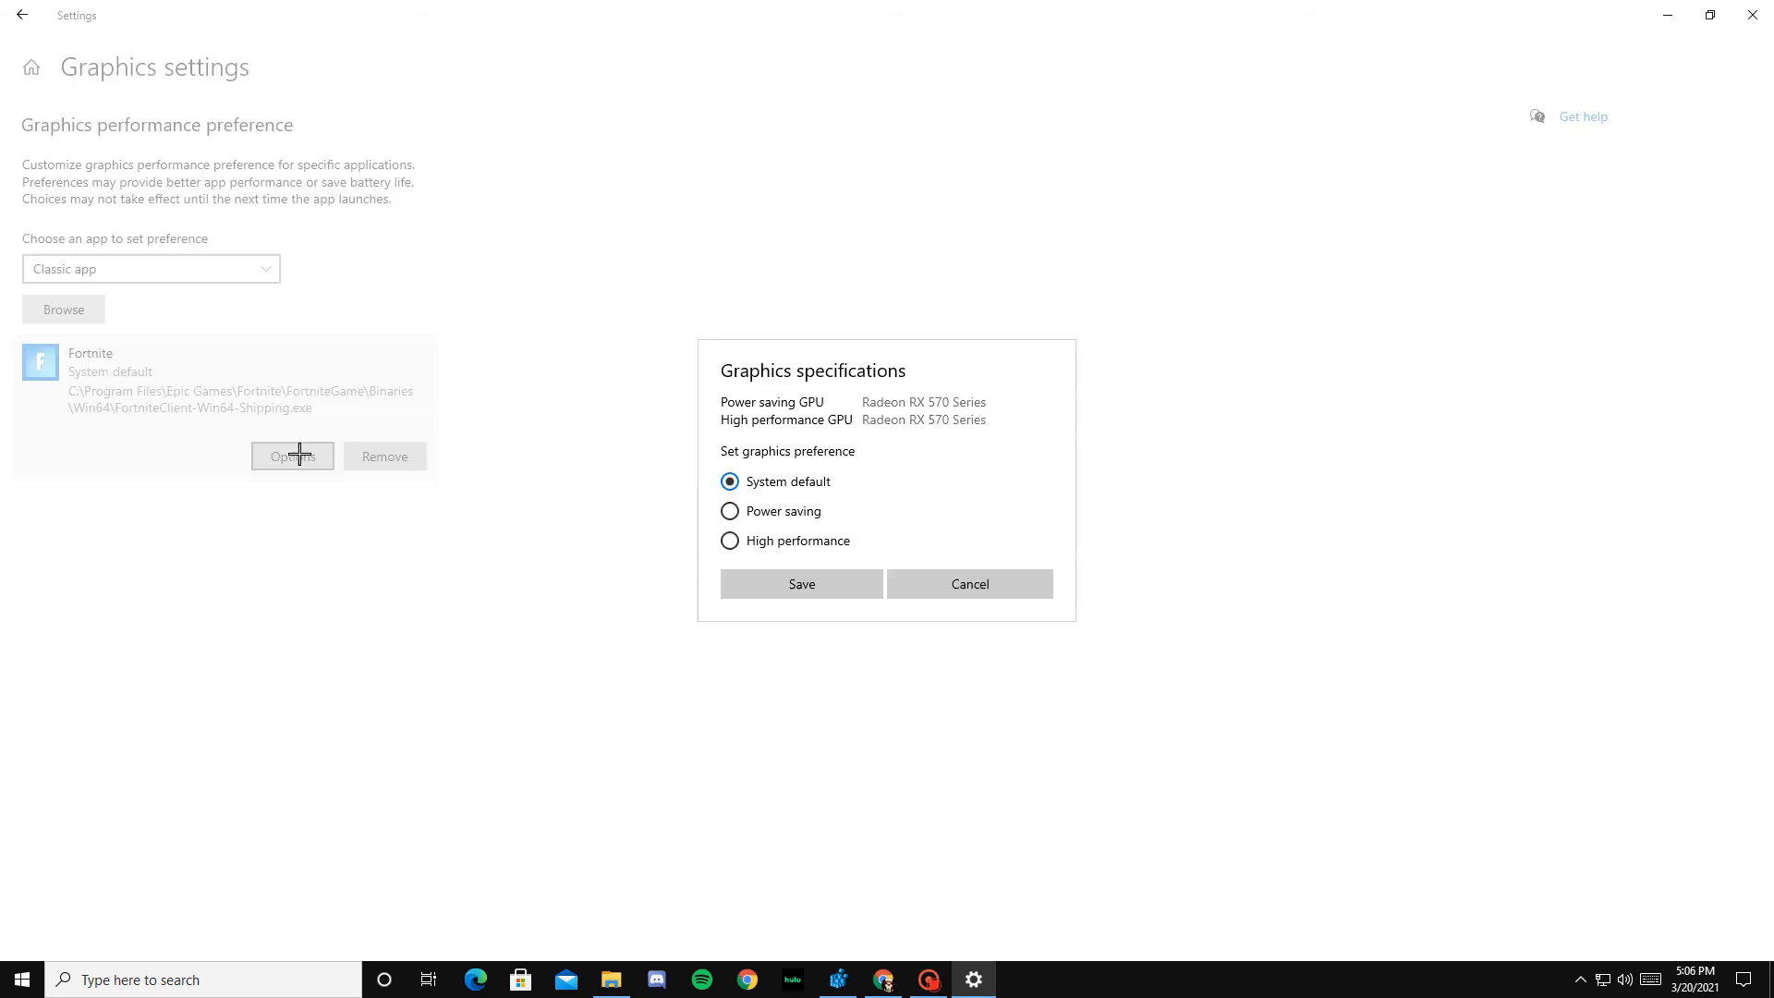
left_click(735, 542)
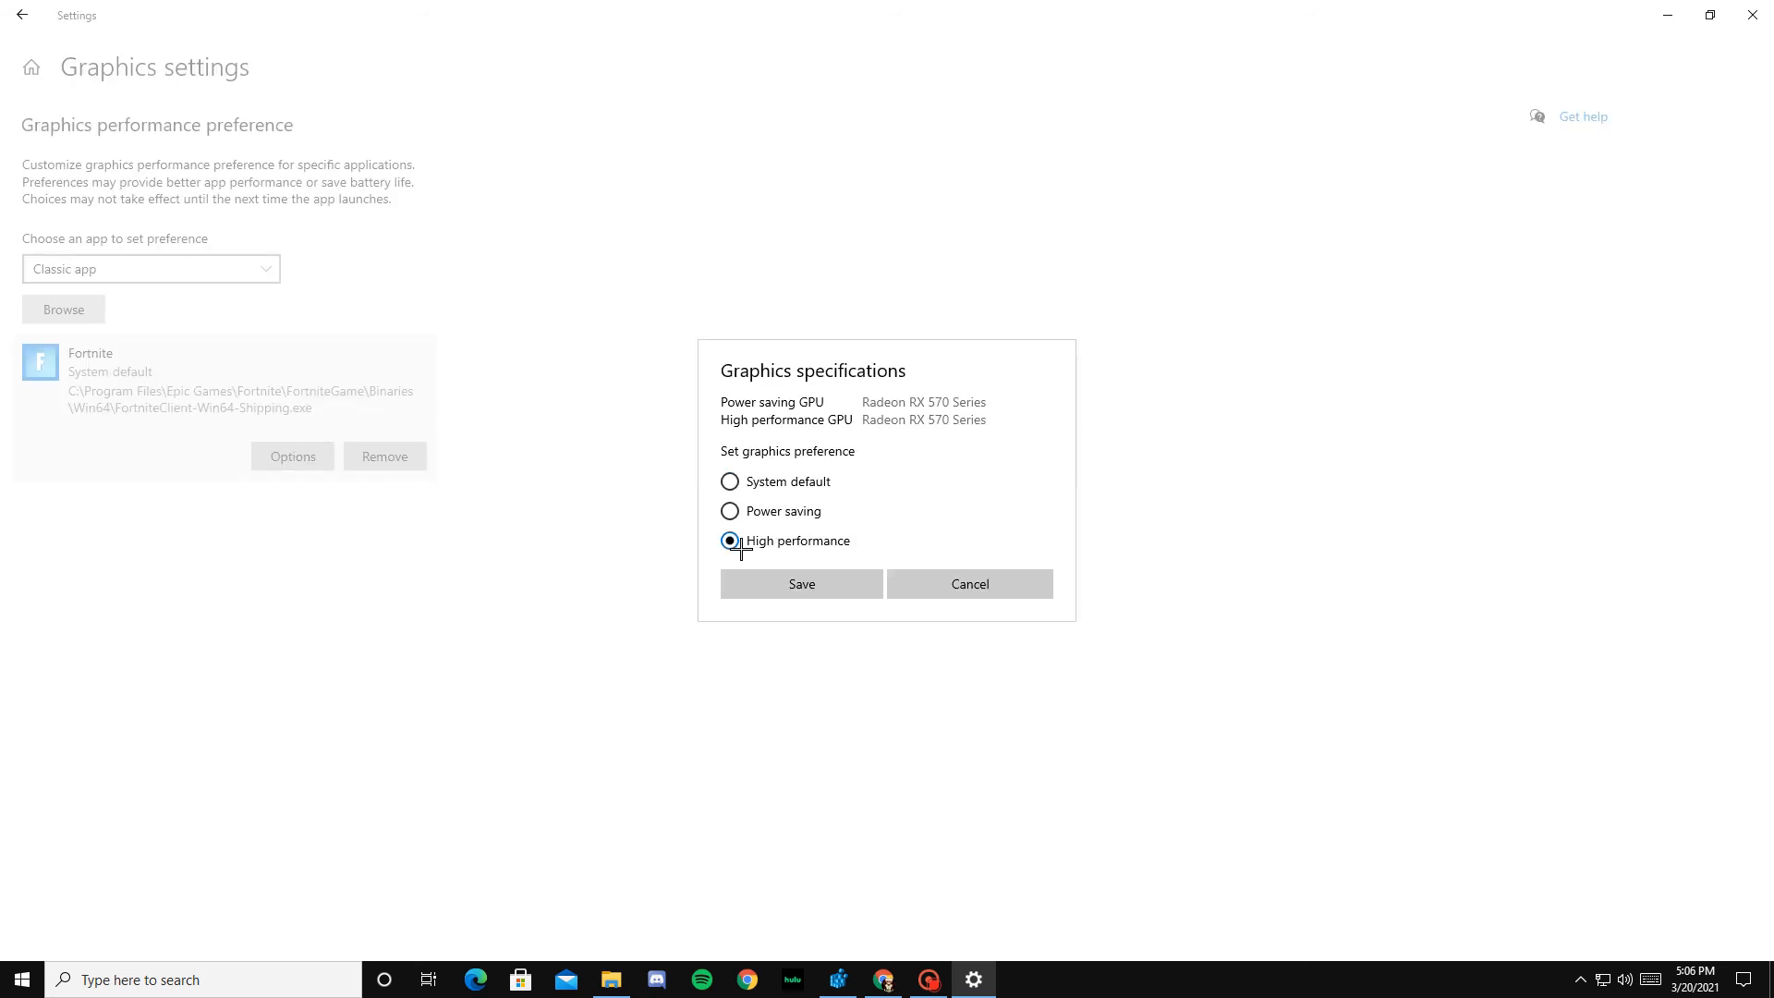
left_click(799, 582)
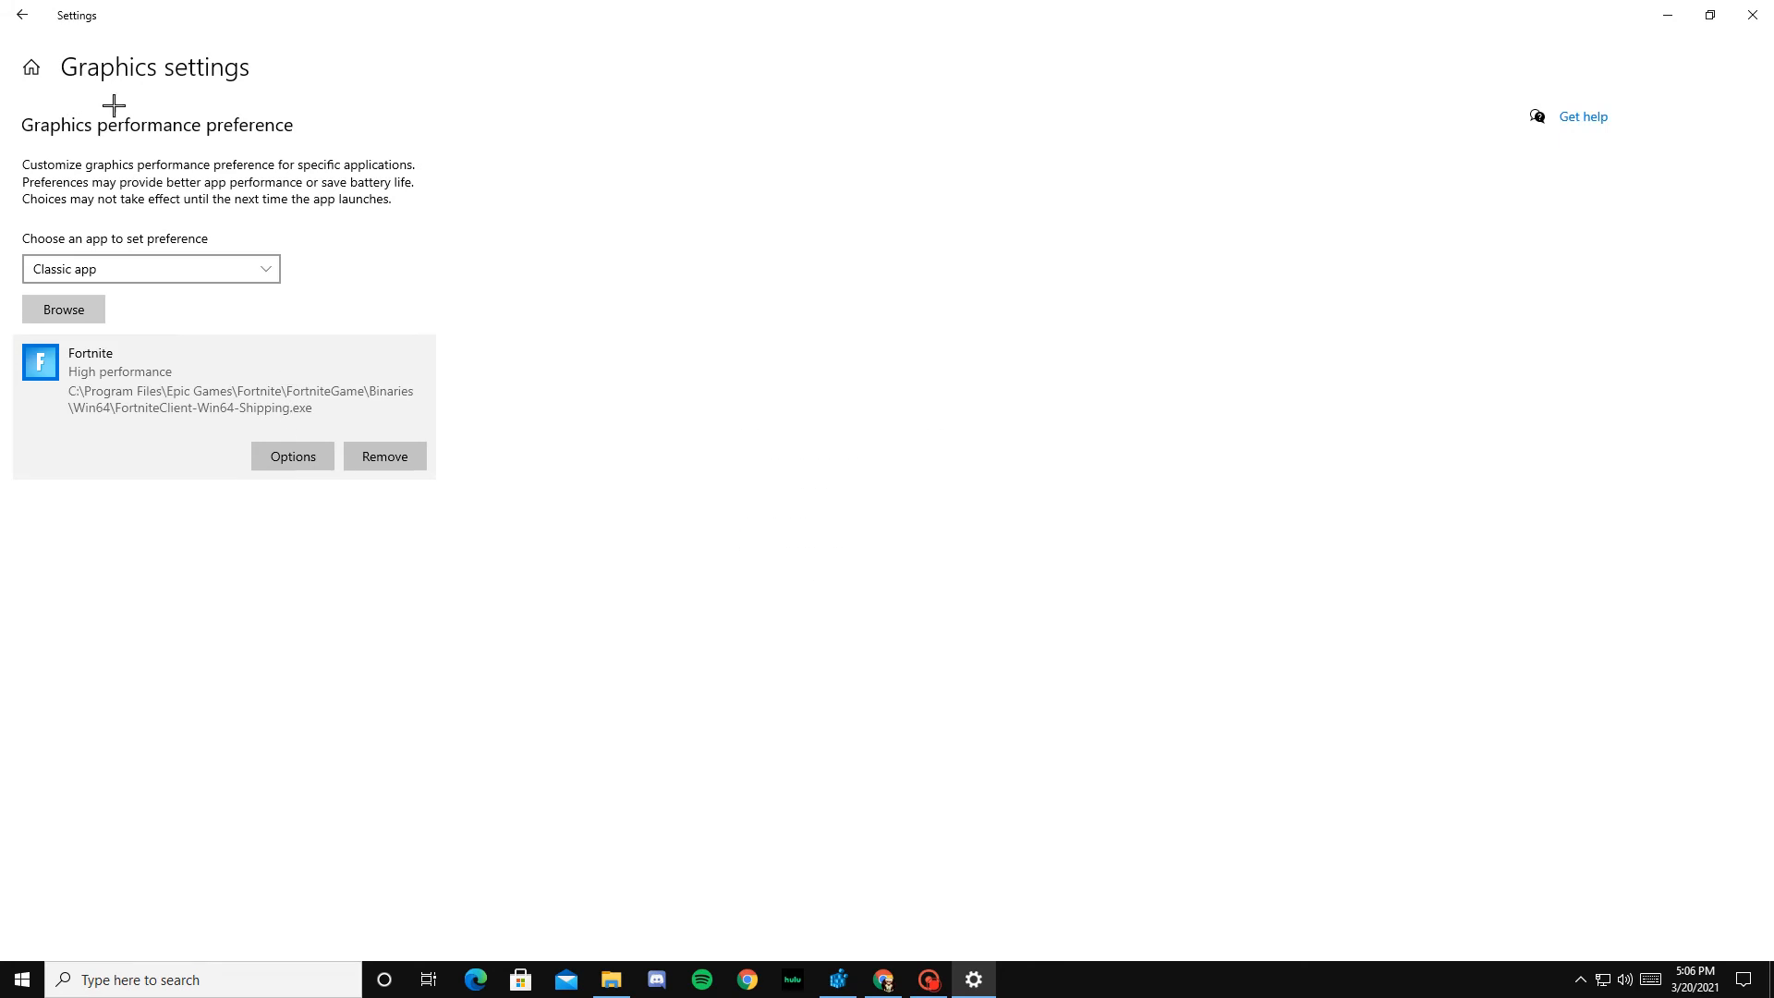
left_click(21, 15)
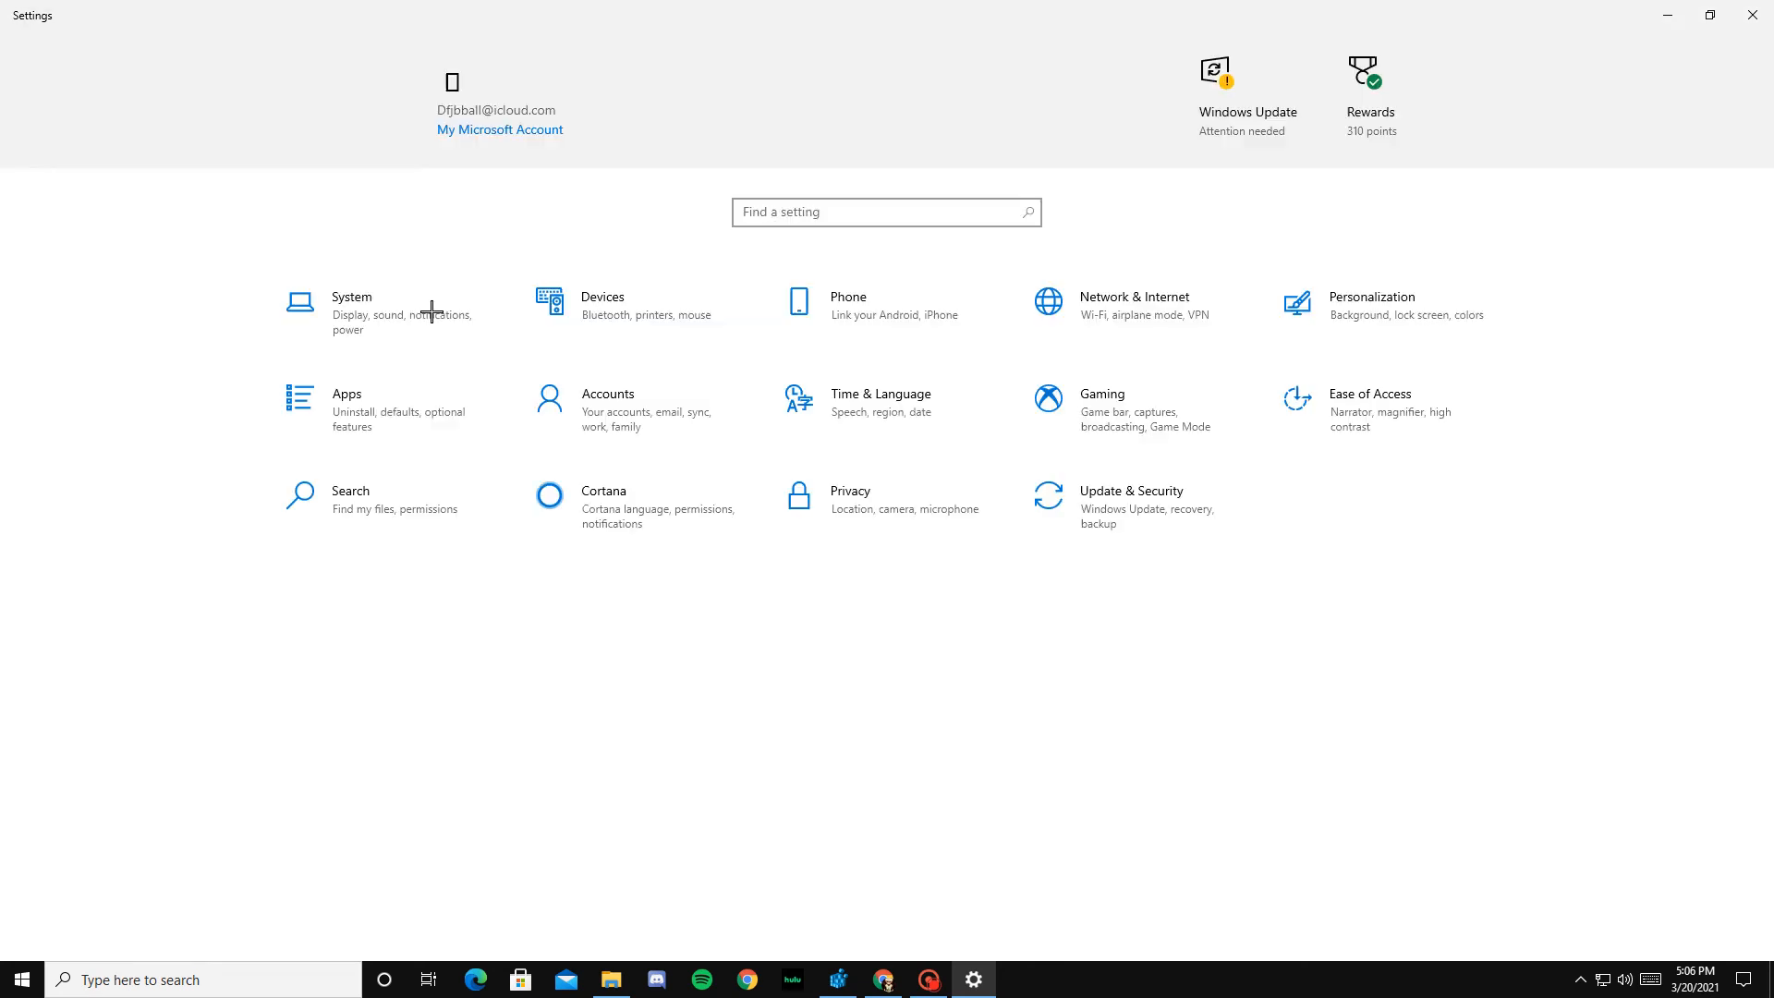
Step: Check for new Windows updates and return to the Settings home page
left_click(1218, 81)
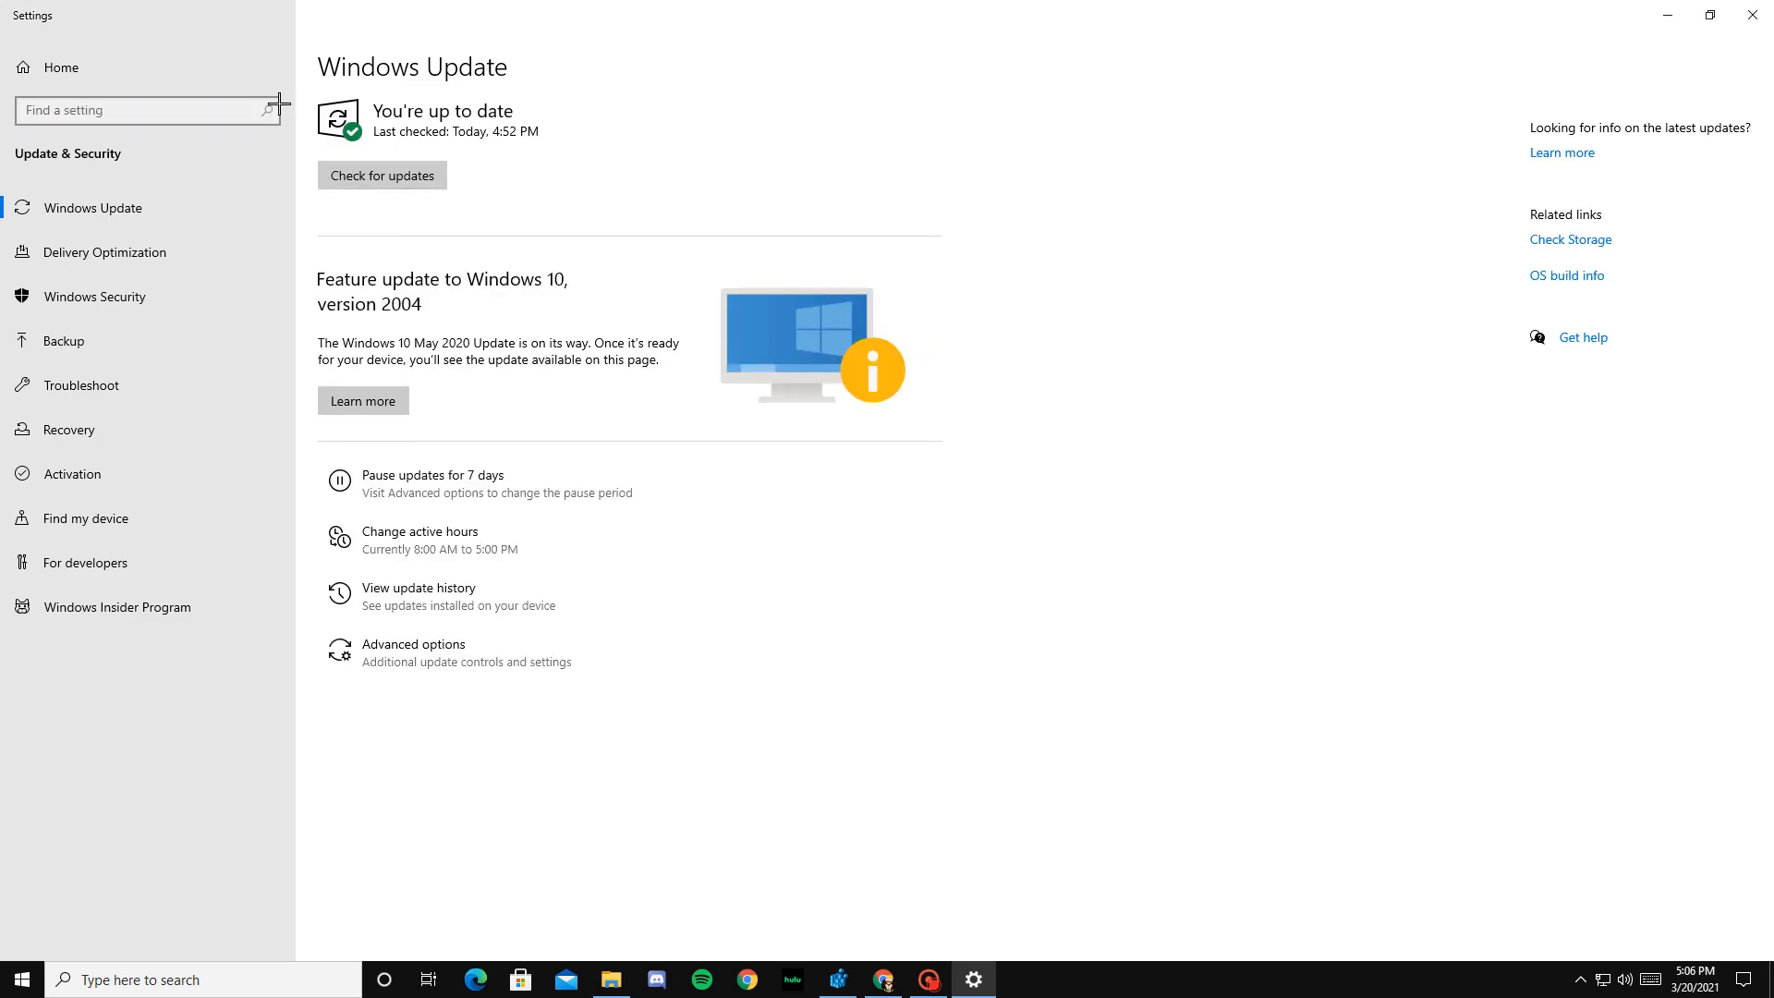
left_click(357, 175)
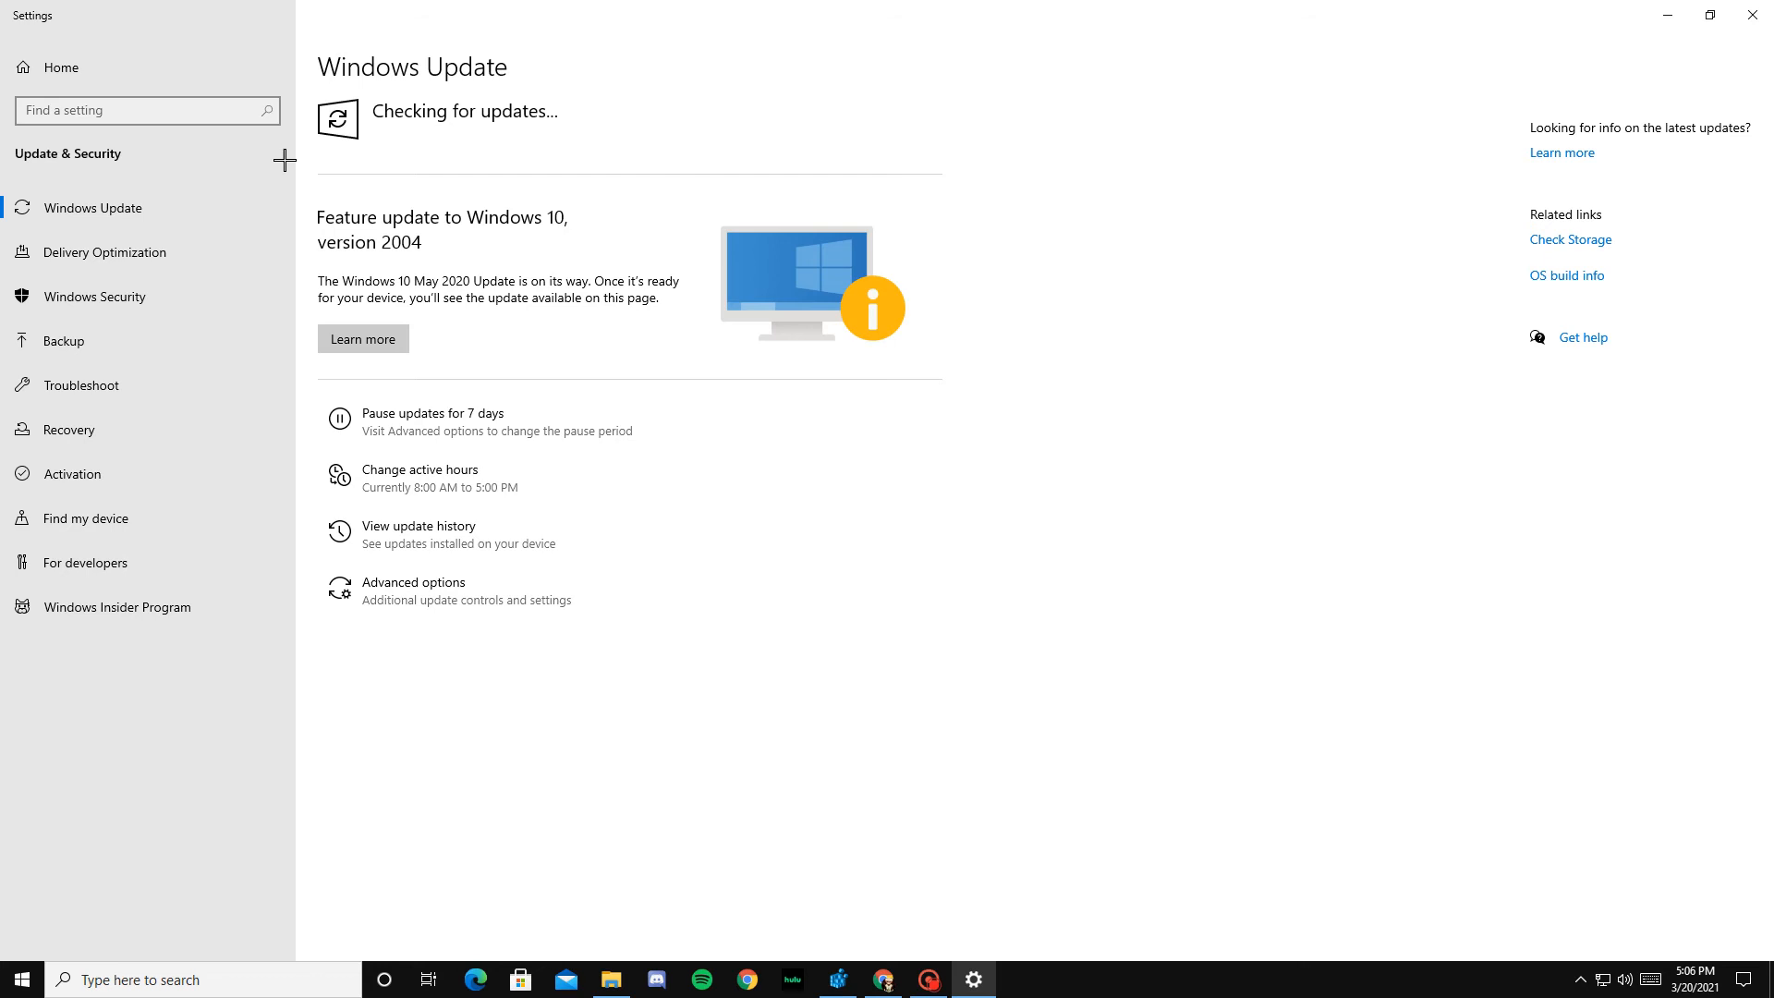
left_click(59, 65)
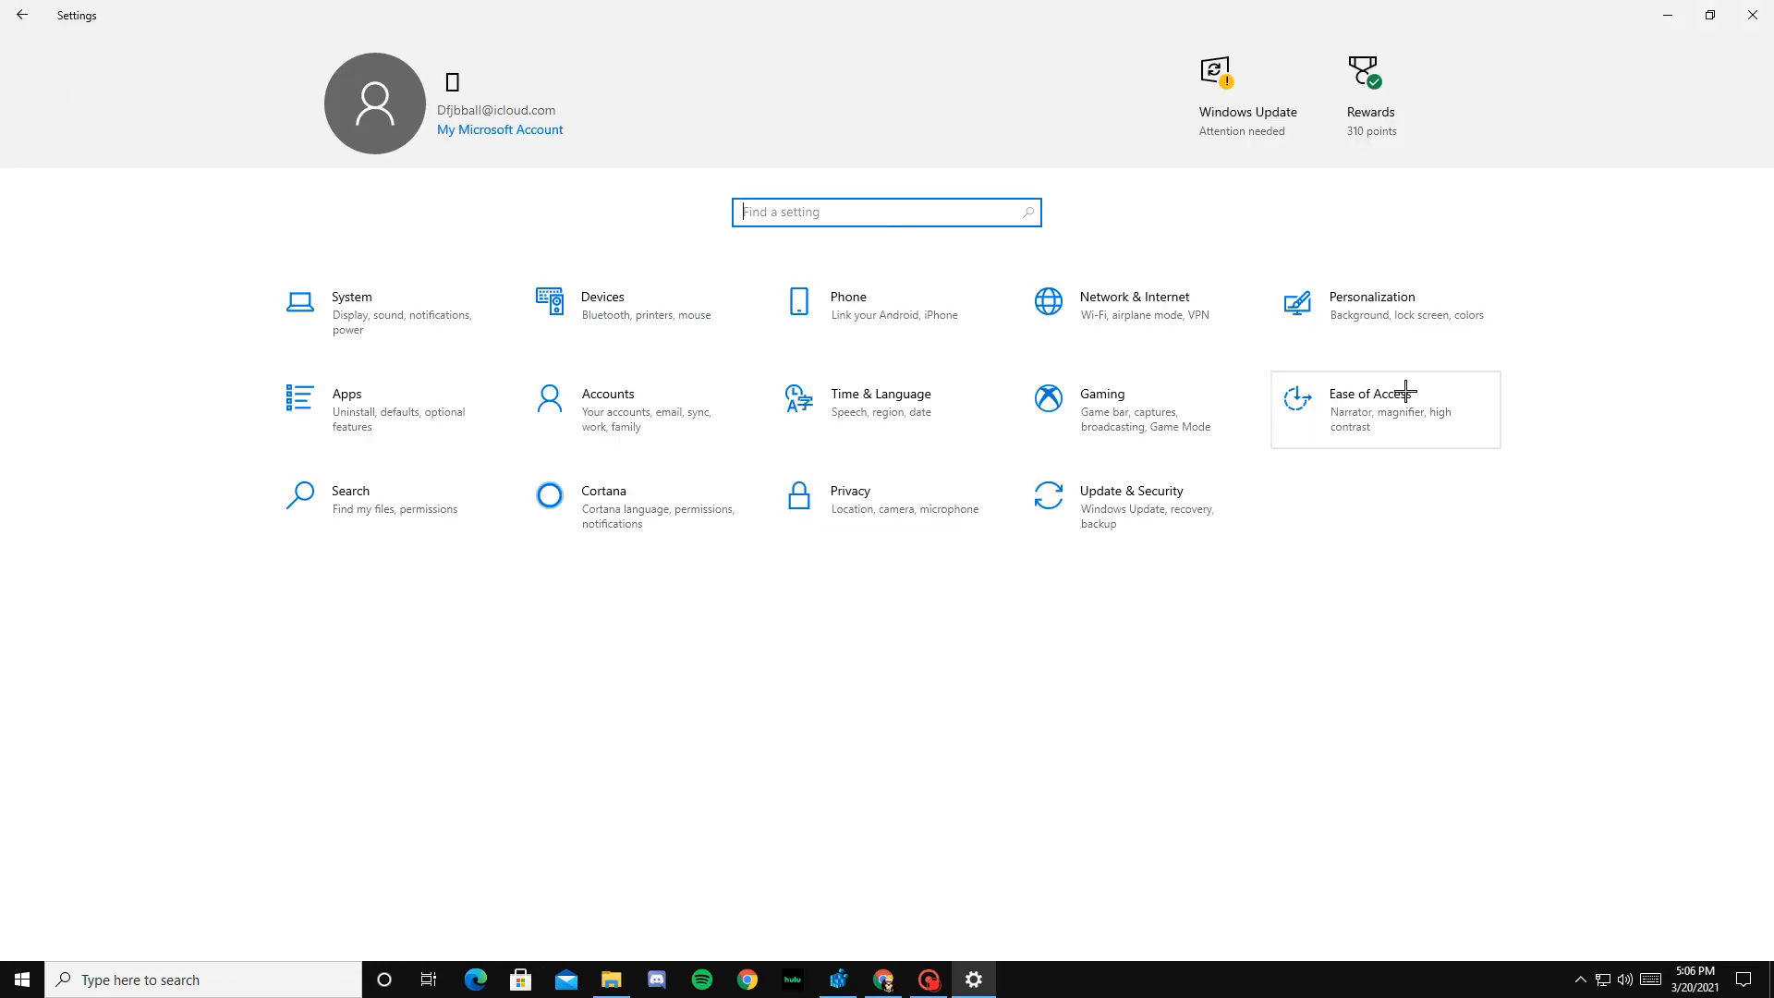
Step: Review the Ease of Access display options, the list of startup apps and their on/off states, and return to the Settings home page
left_click(1334, 420)
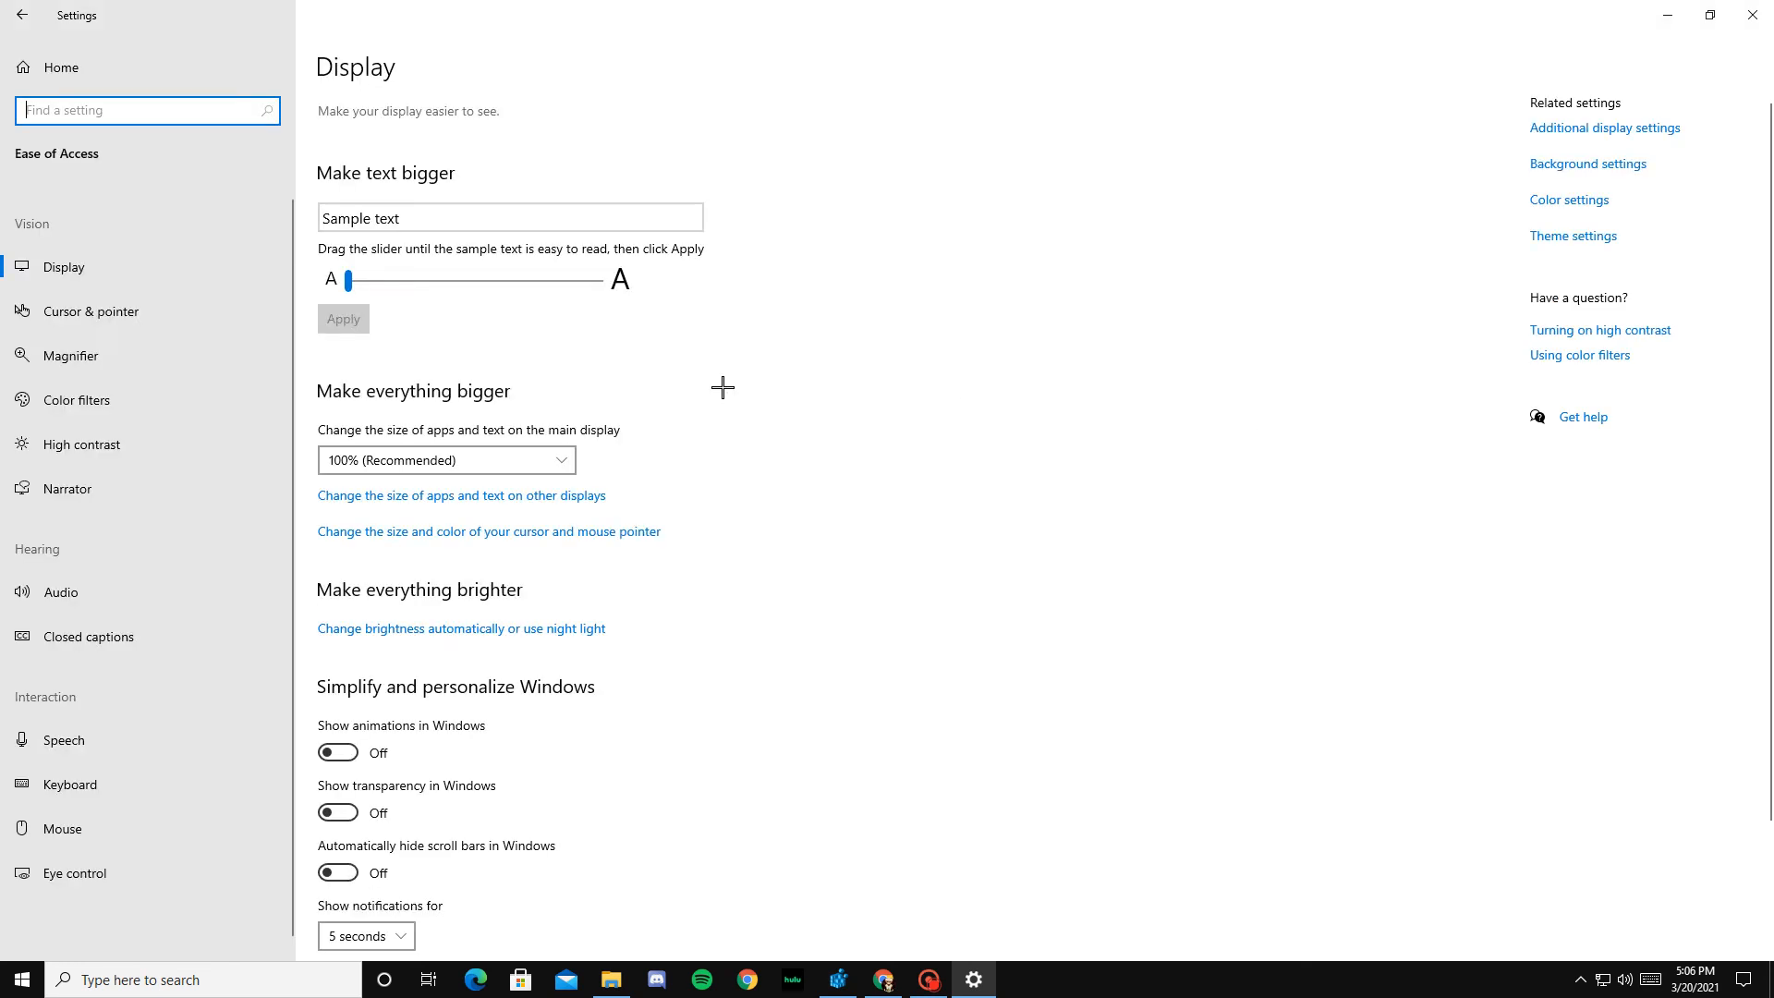
key("alt+Left")
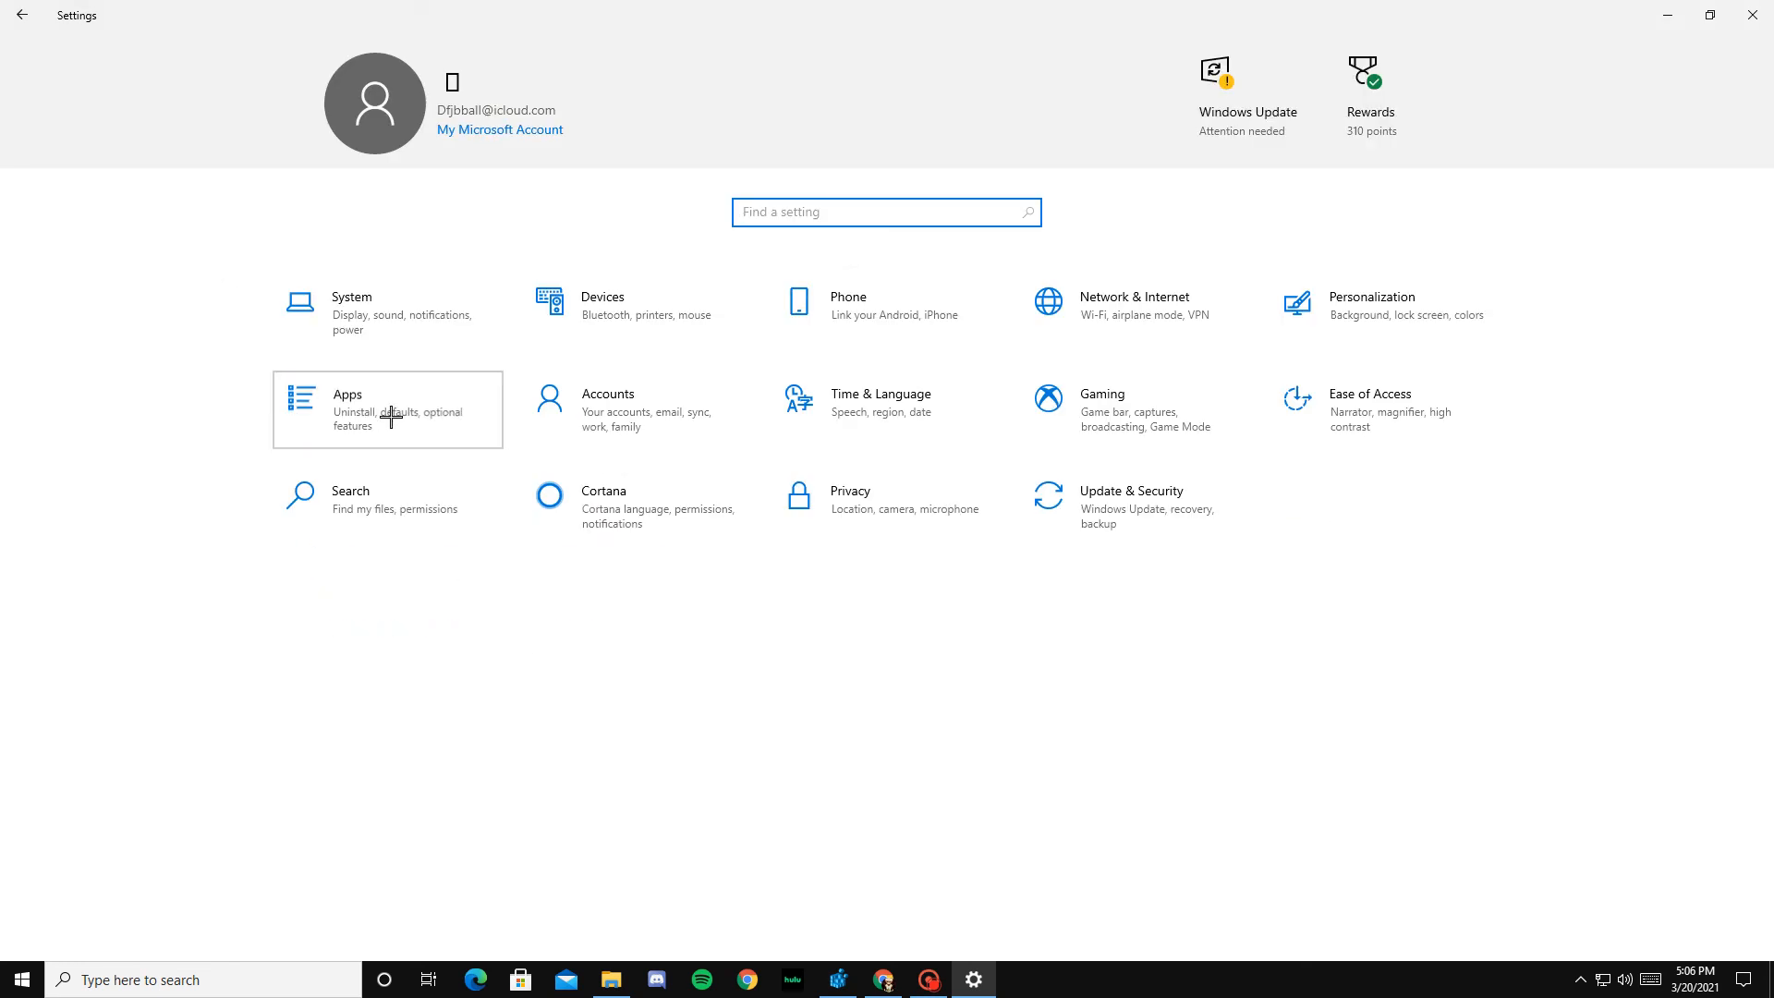
left_click(388, 412)
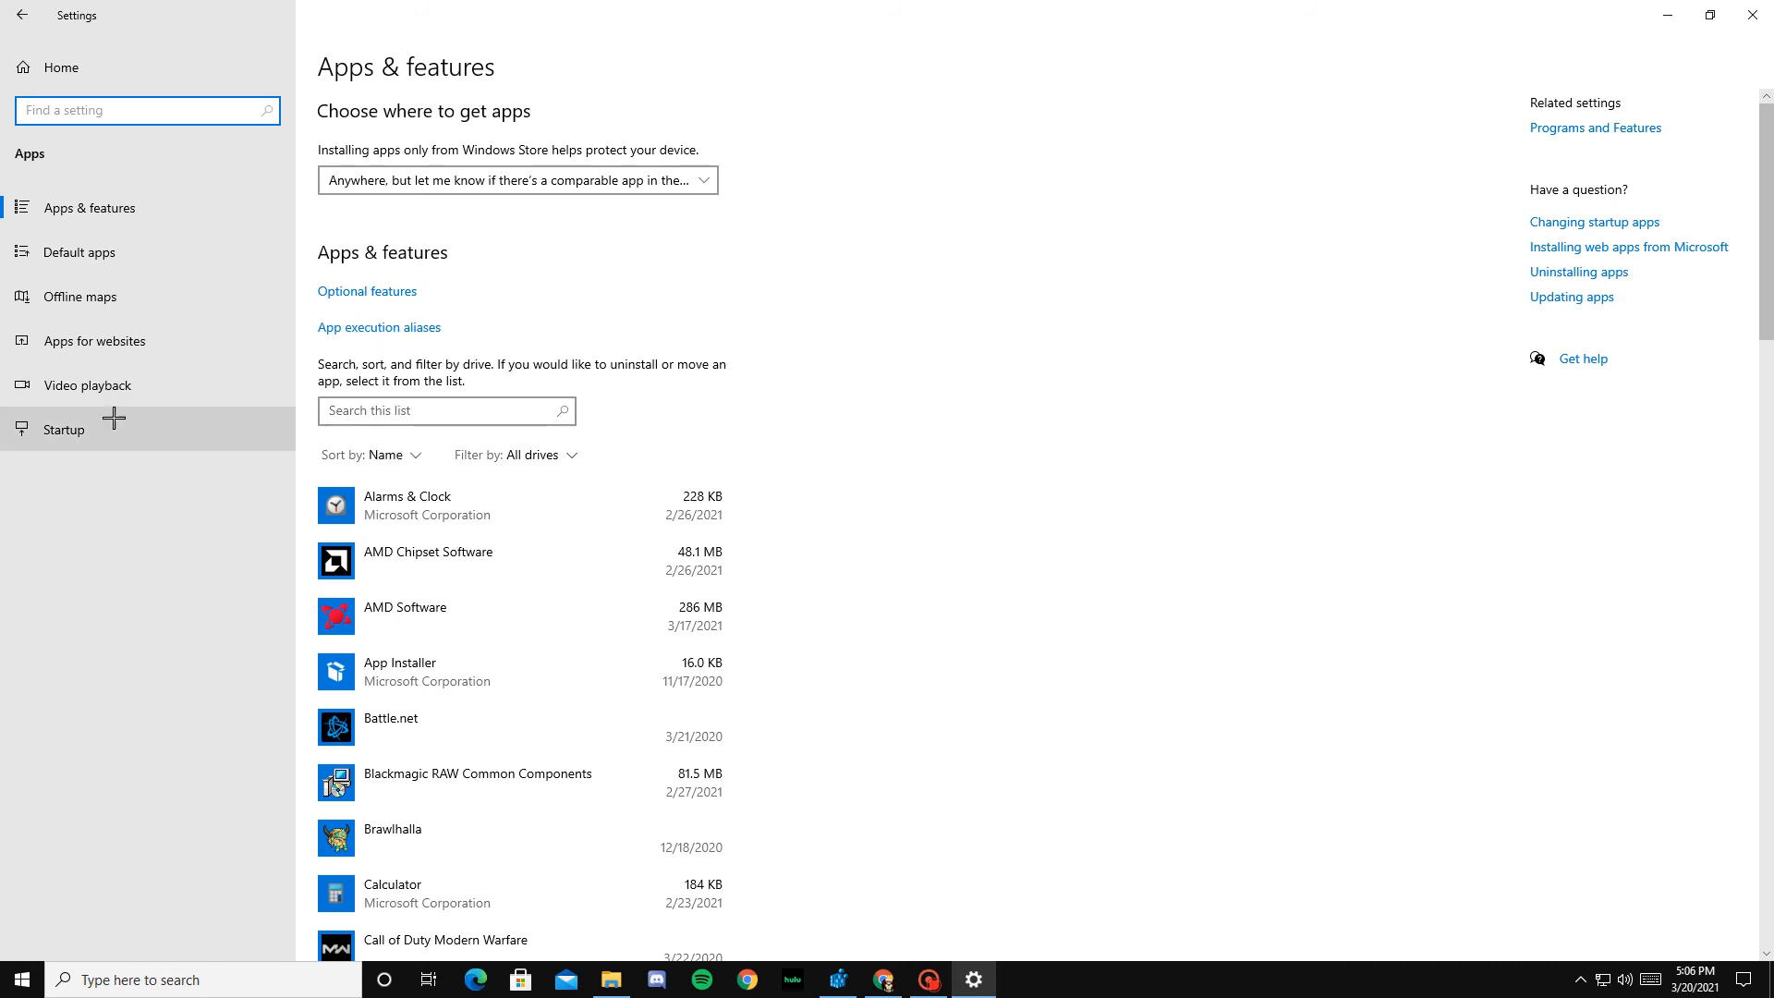
left_click(109, 421)
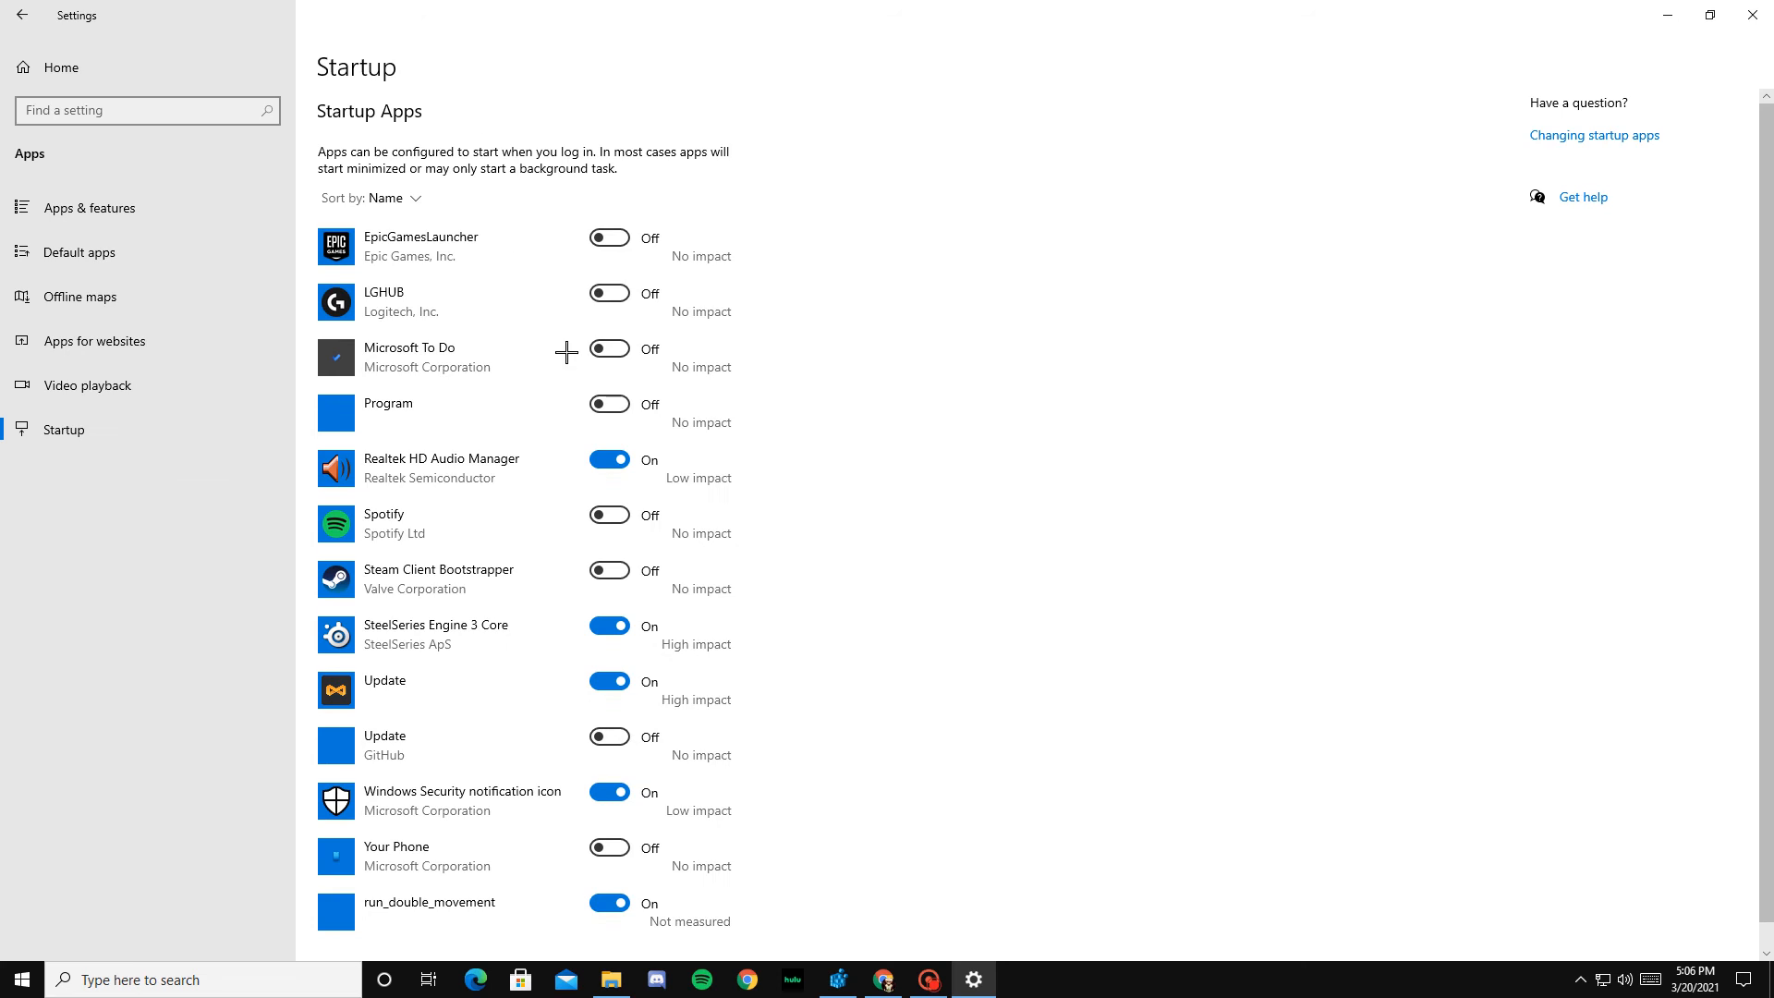
scroll(638, 461, "down", 1)
scroll(662, 531, "up", 1)
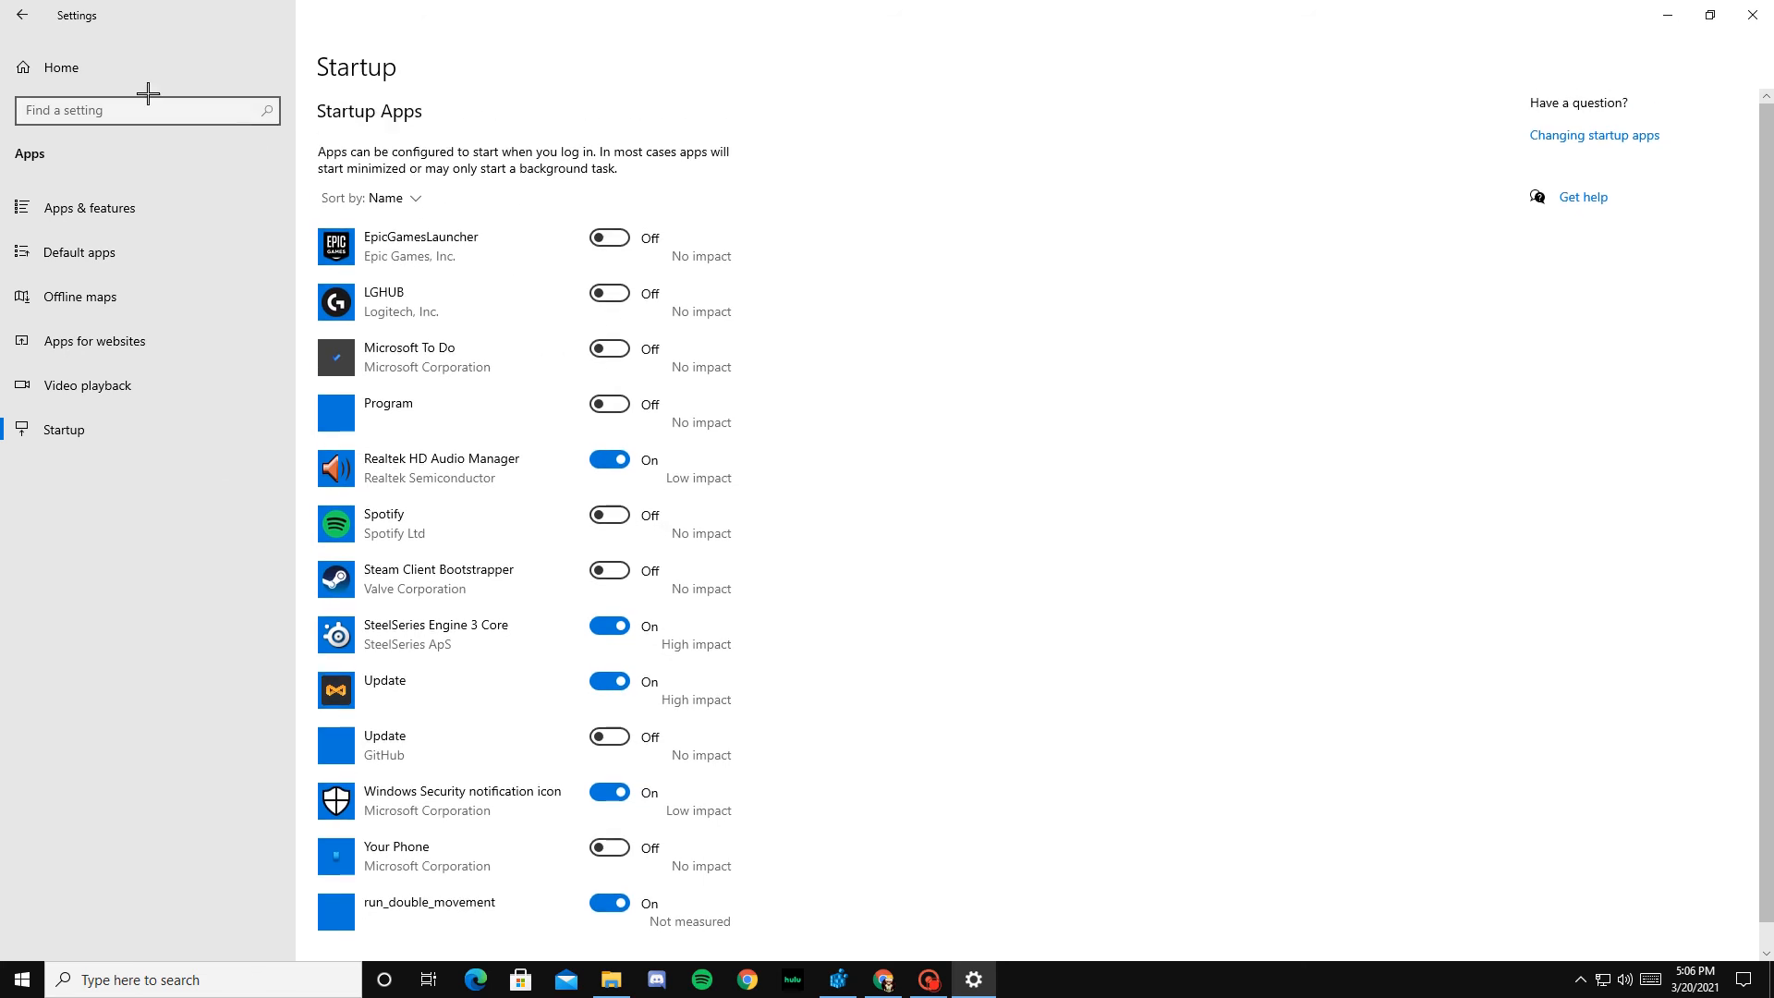
left_click(21, 15)
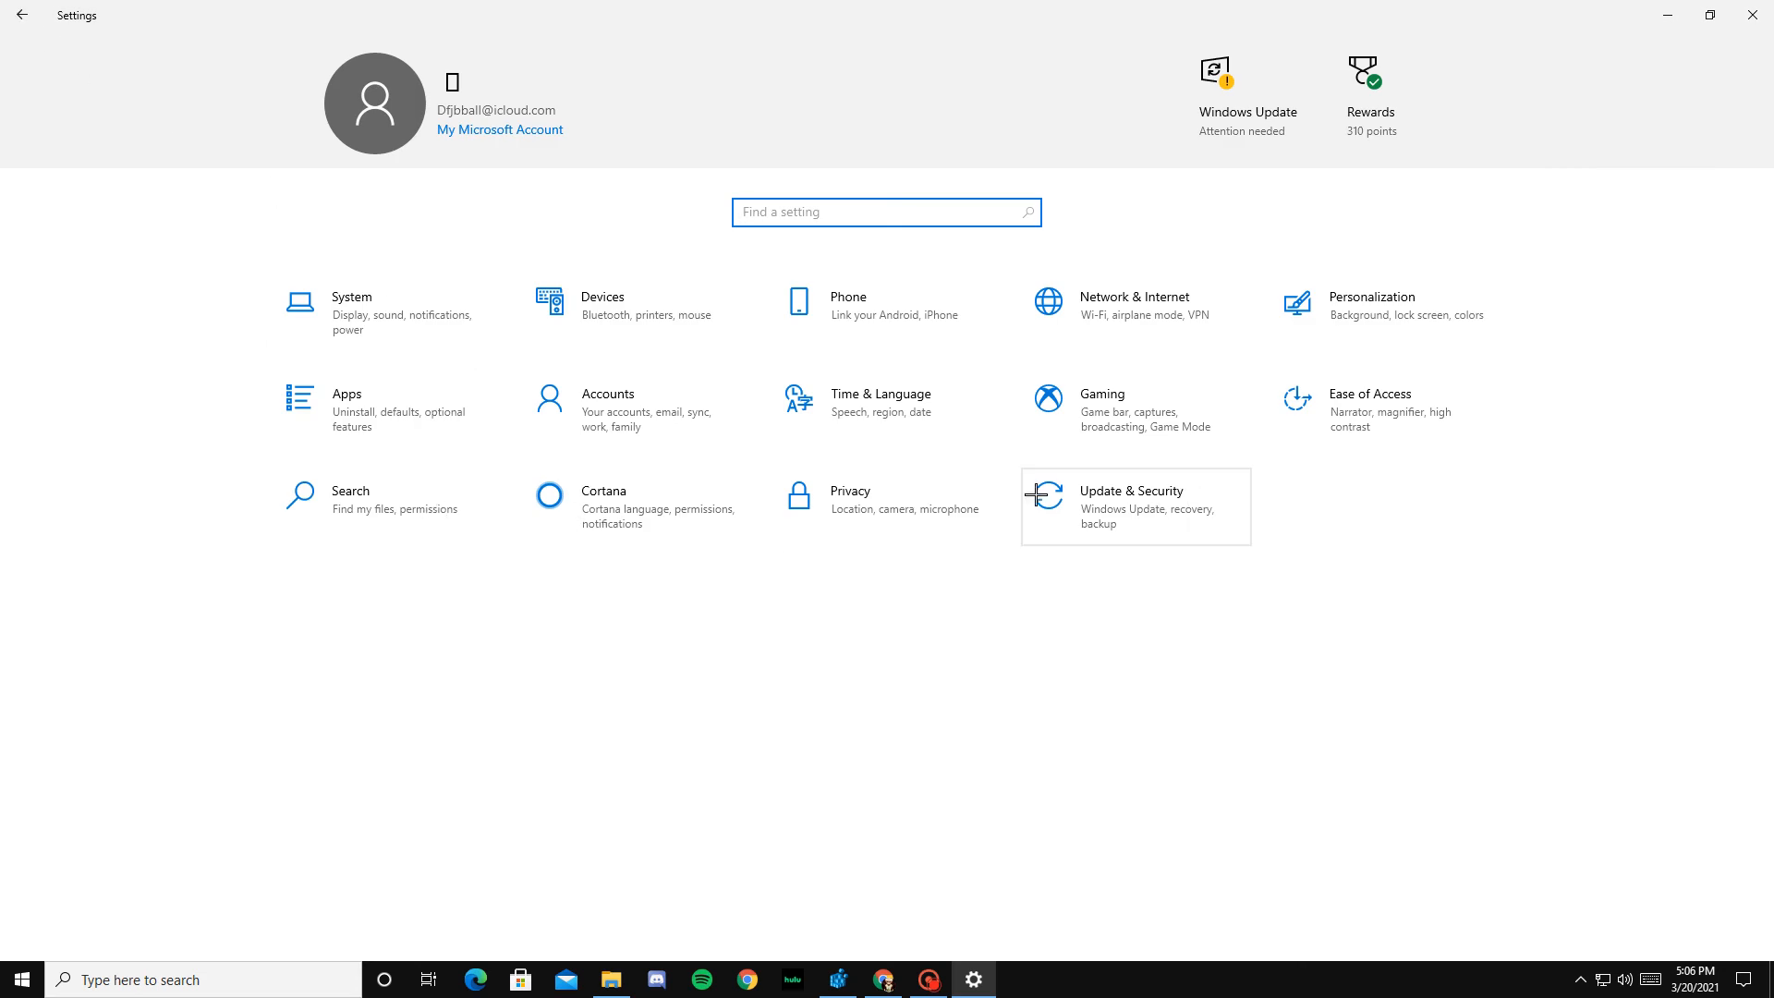
Step: Review the general Privacy options and the Network & Internet status page, returning to the Settings home page
left_click(954, 491)
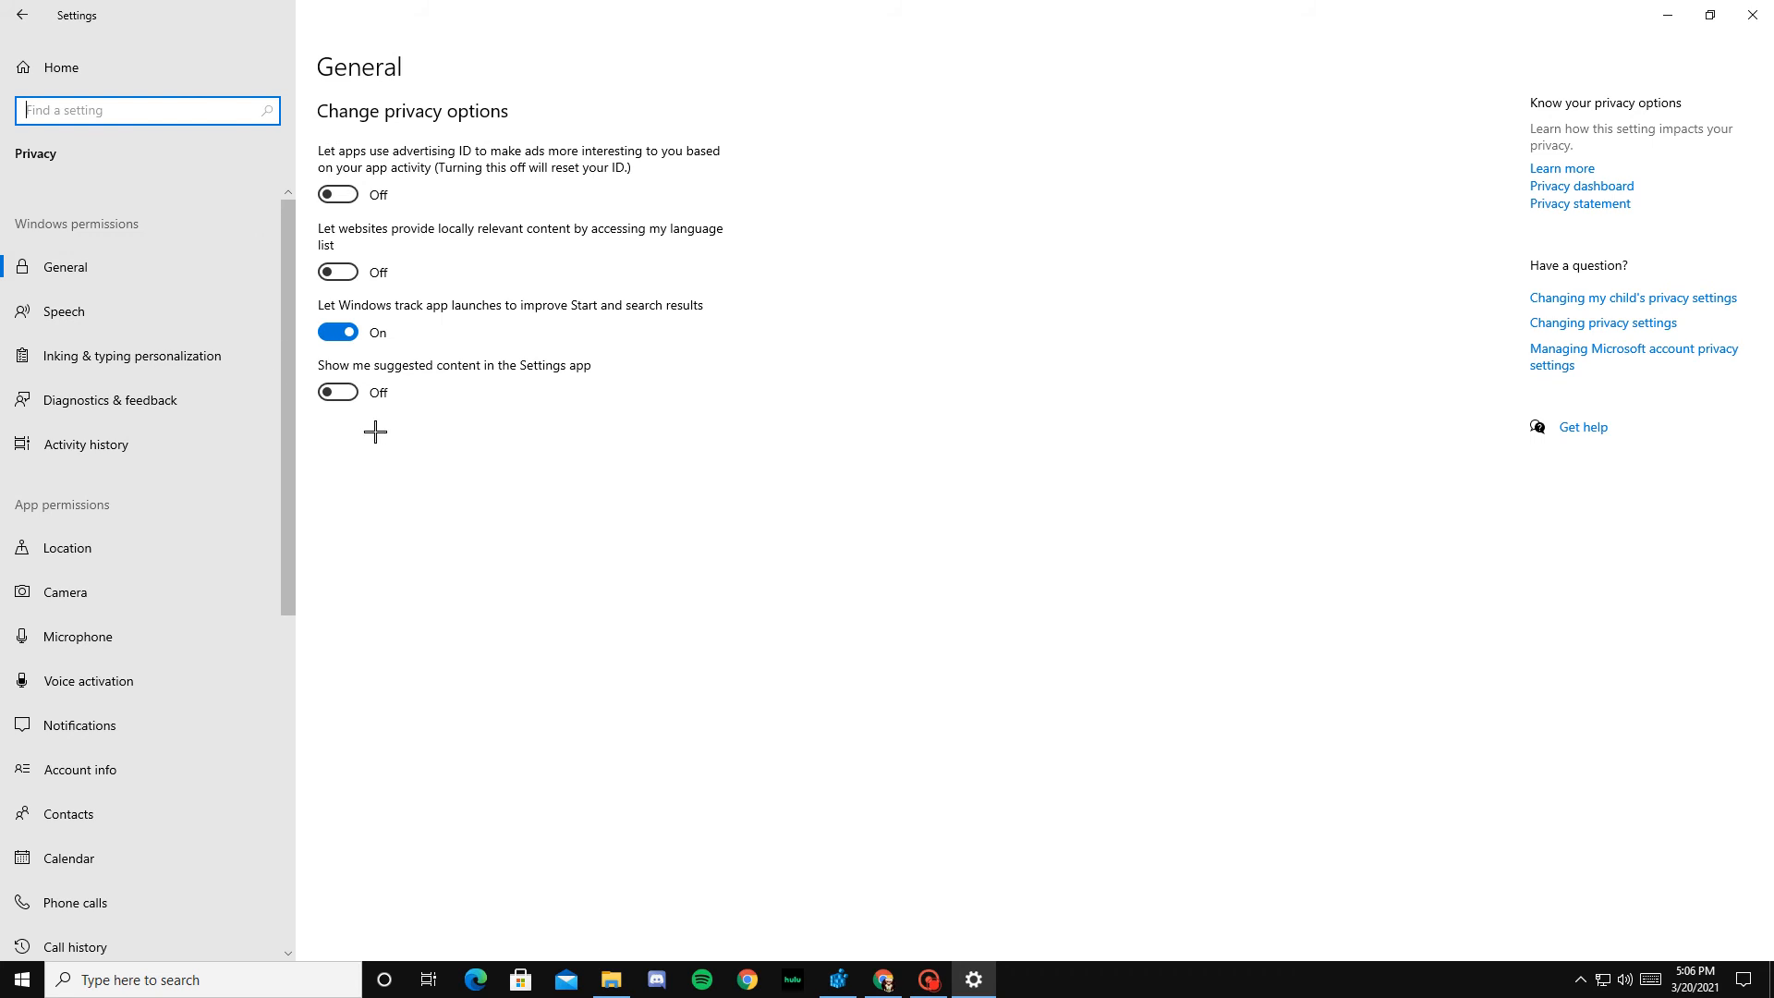
left_click(18, 20)
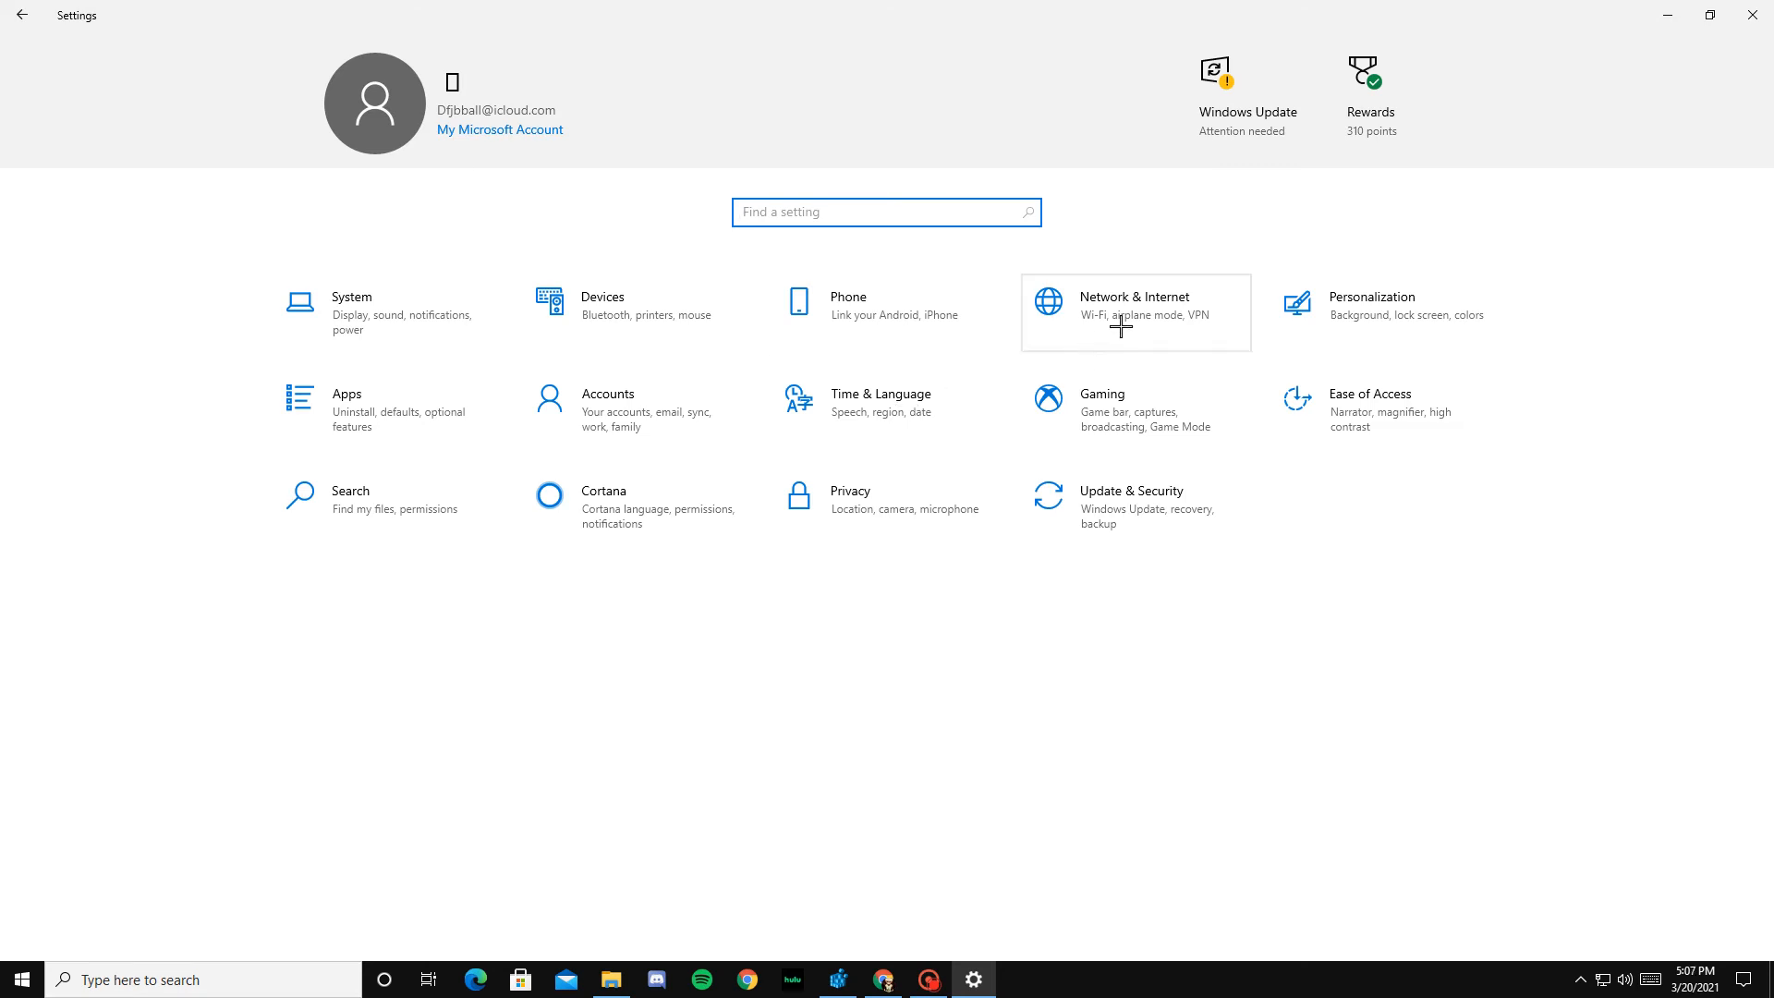
left_click(1048, 302)
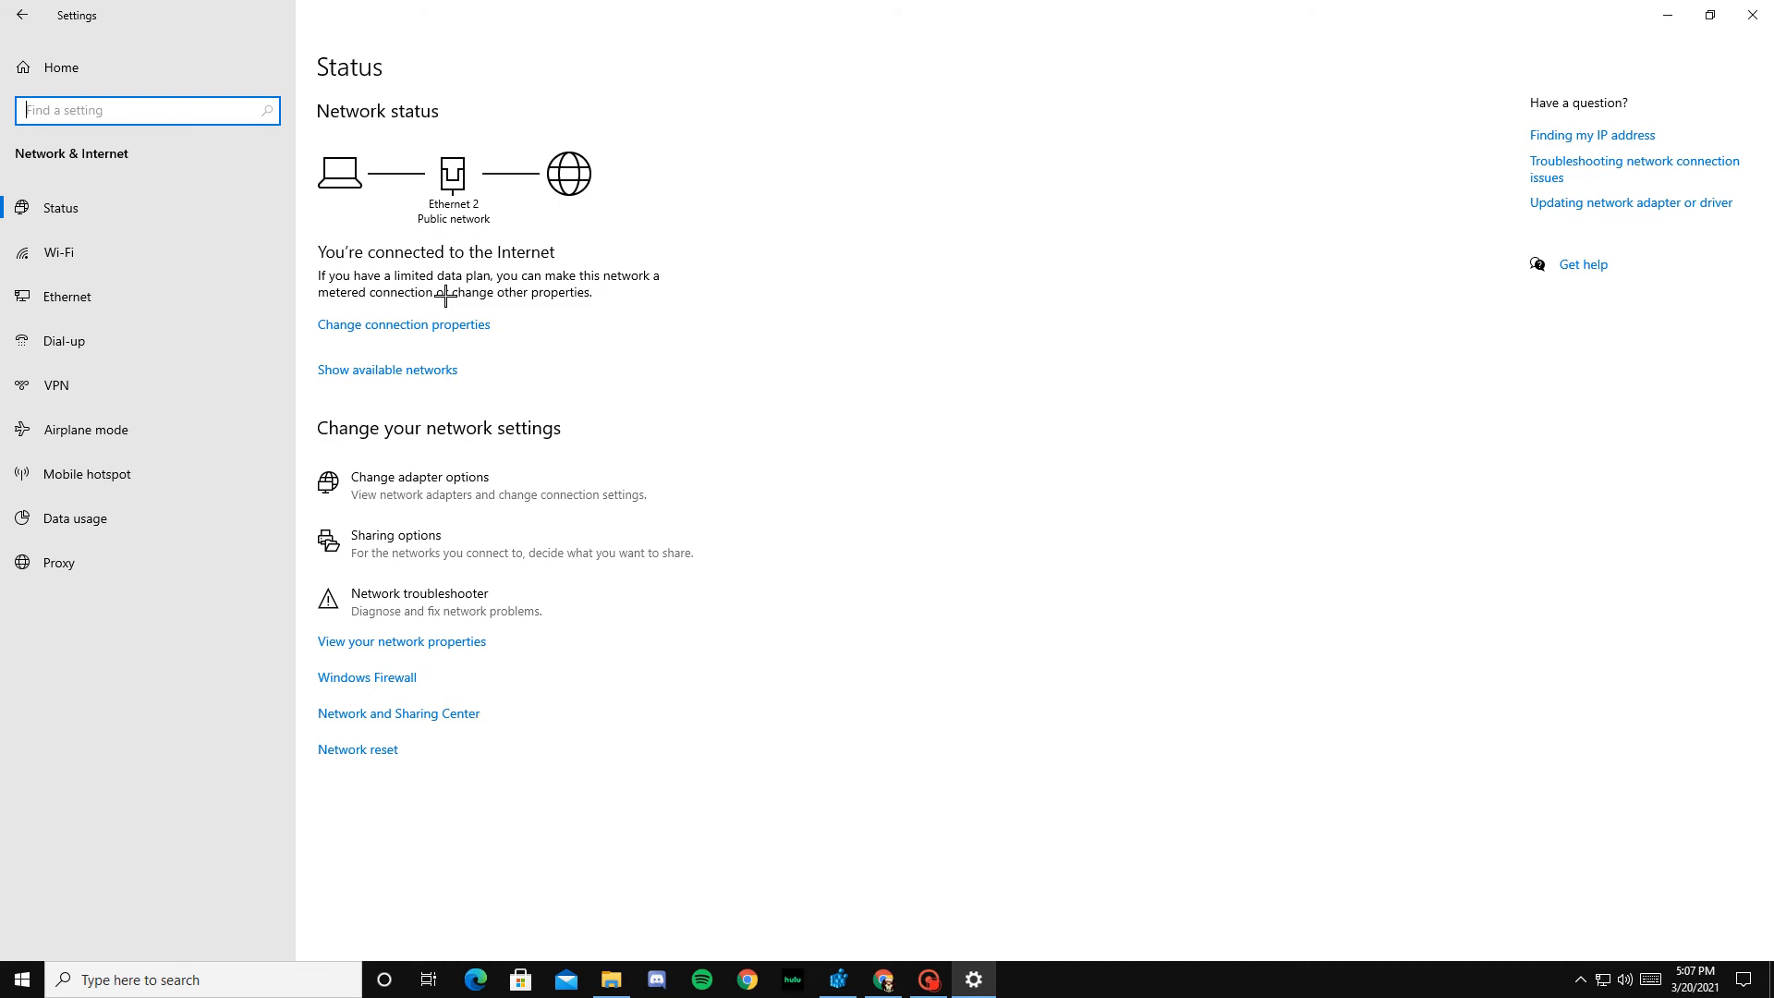
left_click(20, 16)
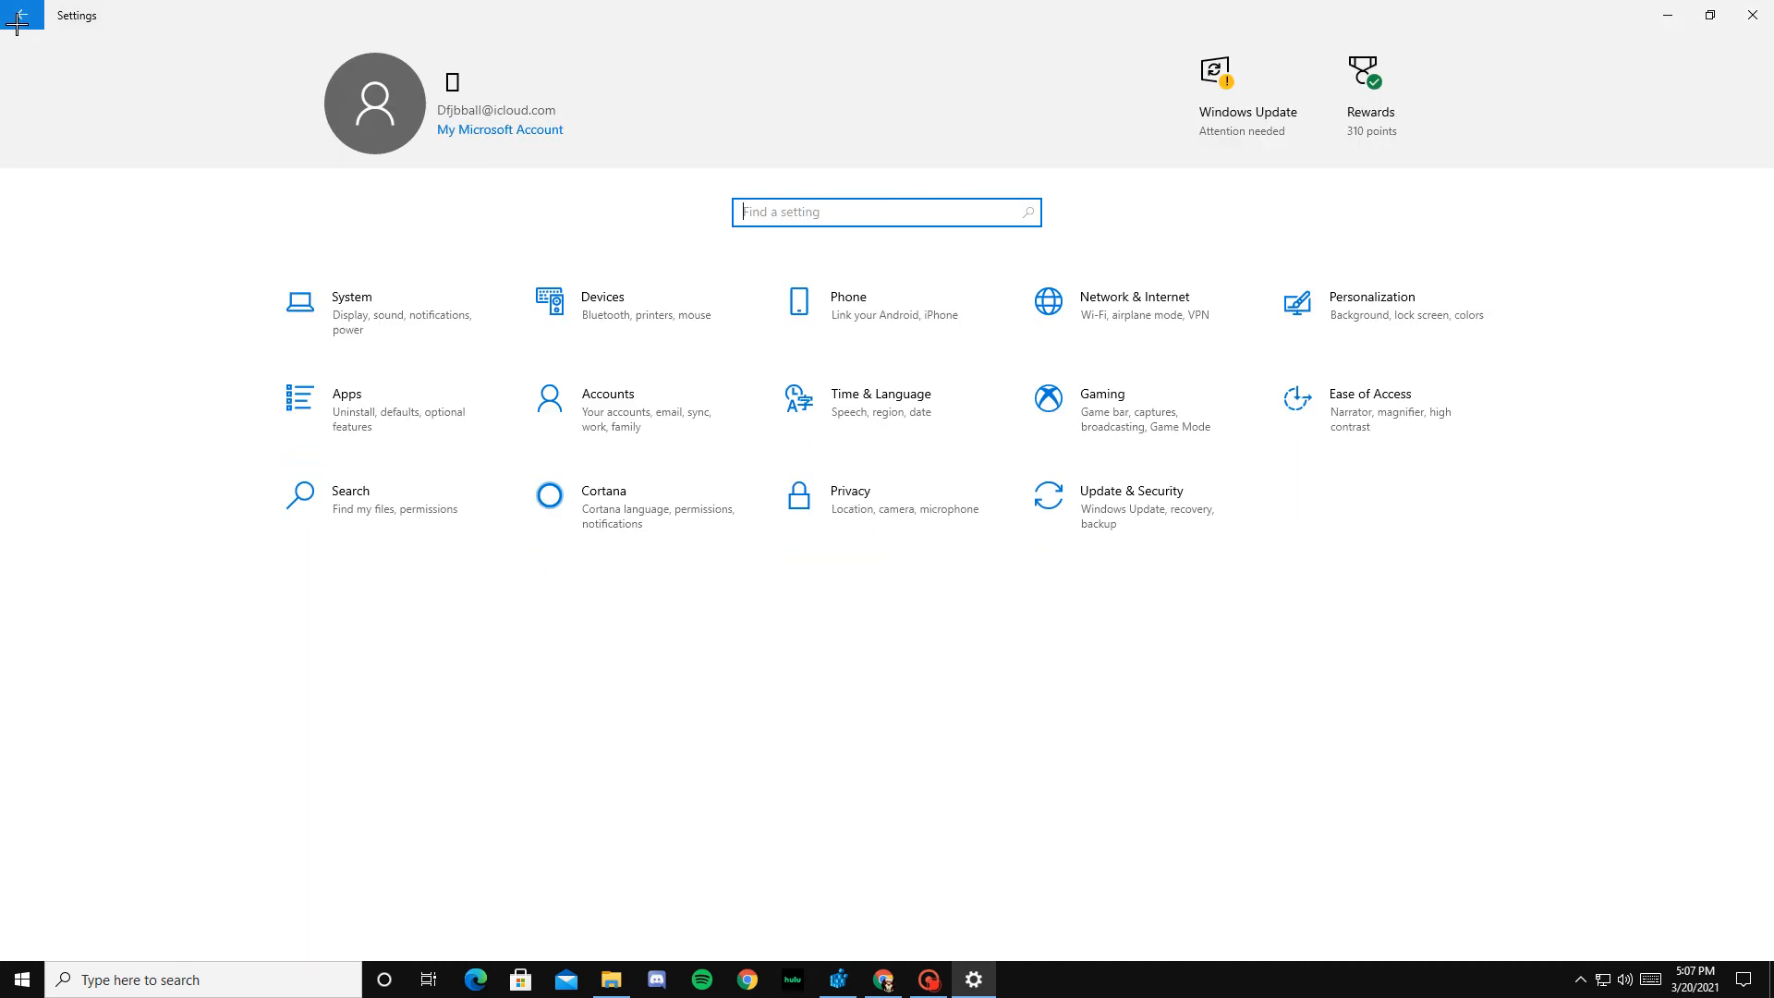
Step: Review the System notification options and the Focus assist options, returning to the Settings home page
left_click(393, 319)
left_click(146, 294)
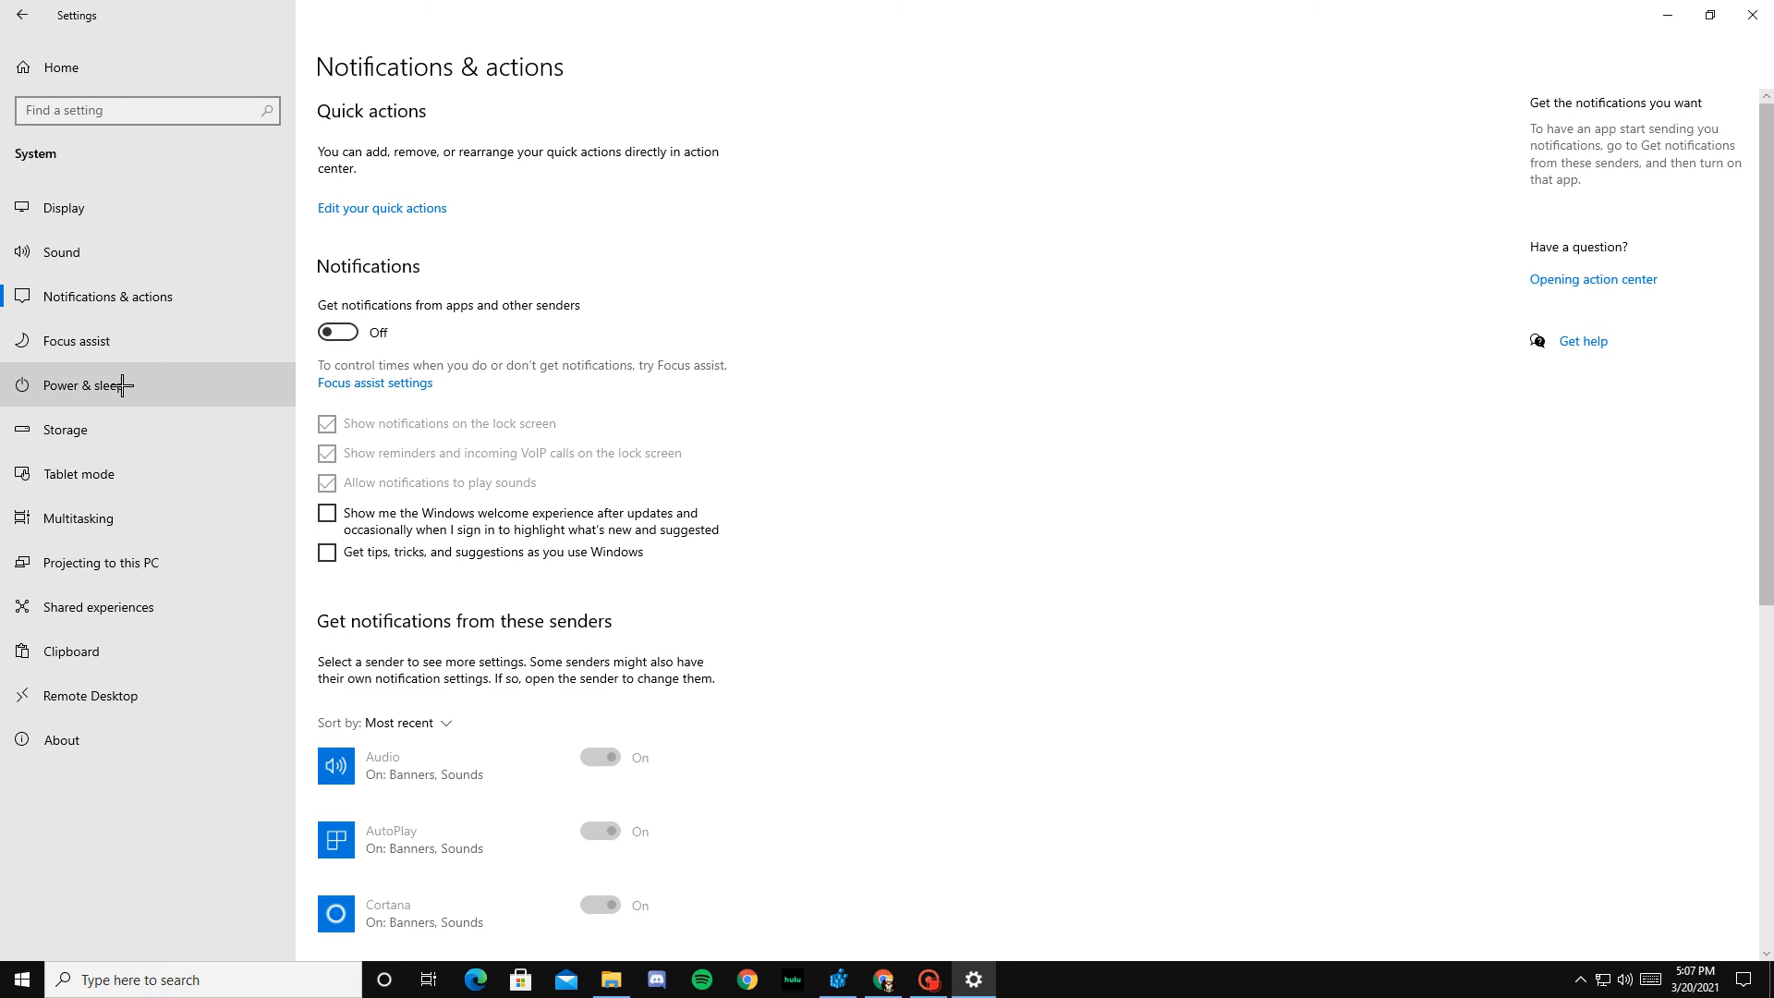
left_click(111, 340)
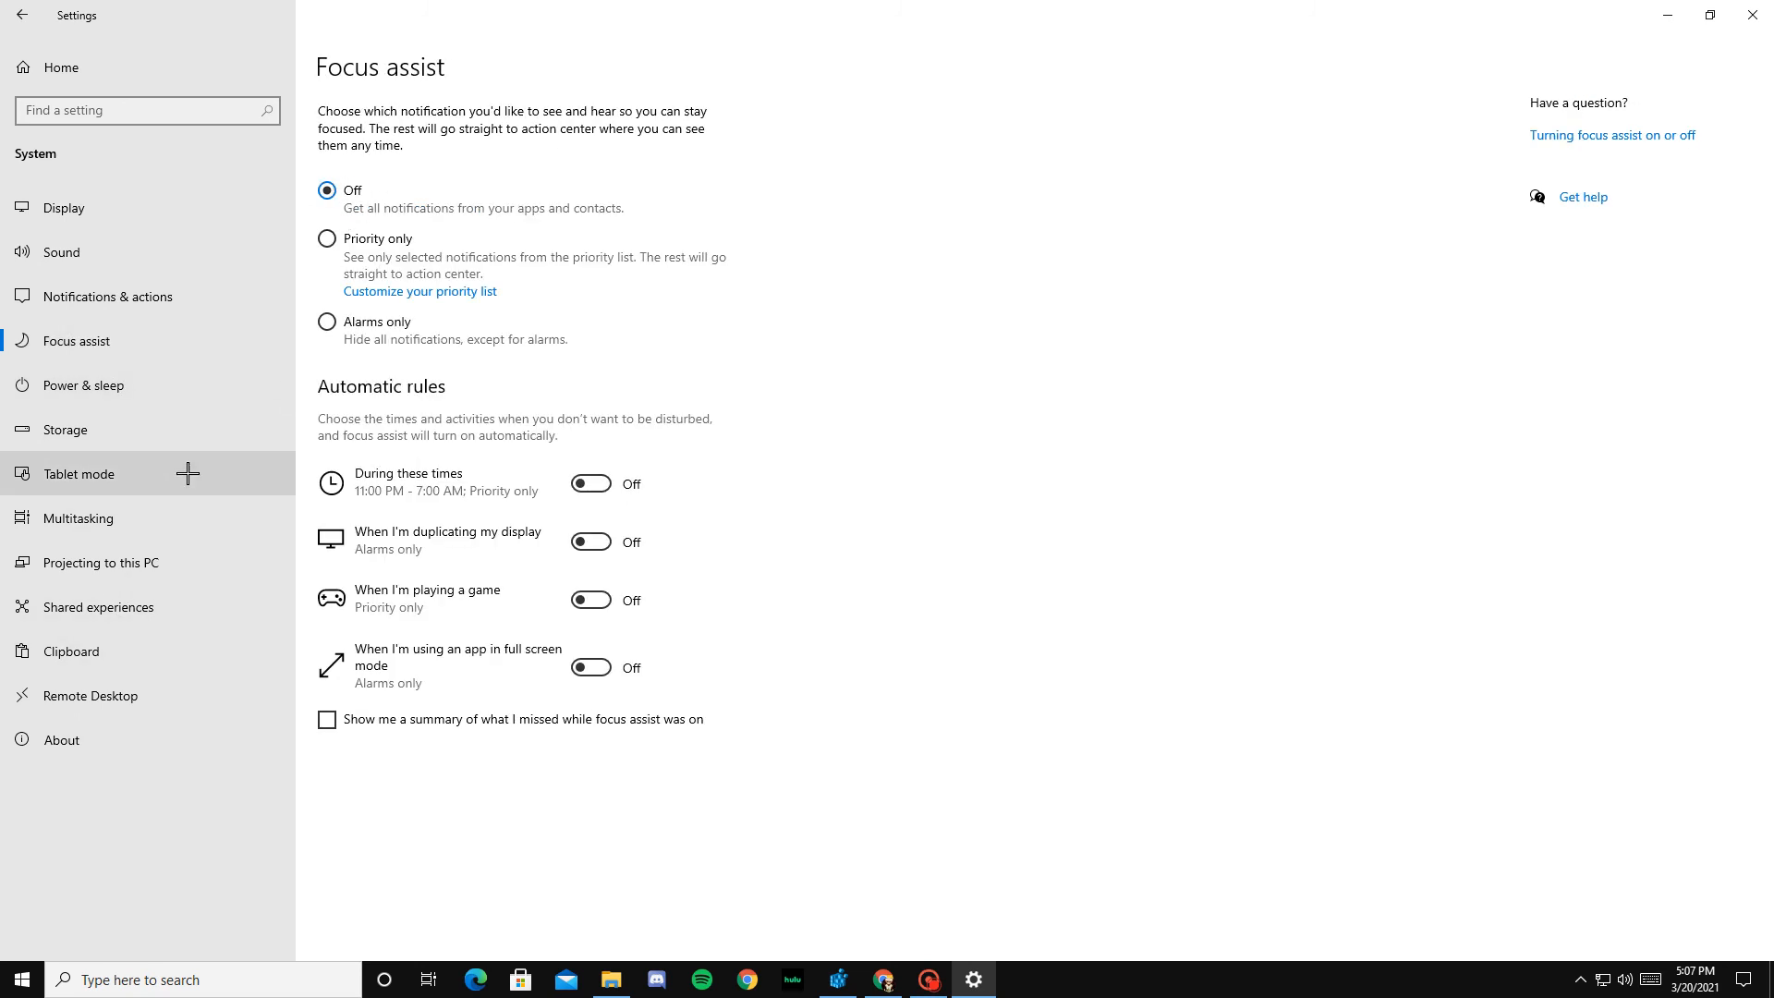
left_click(19, 20)
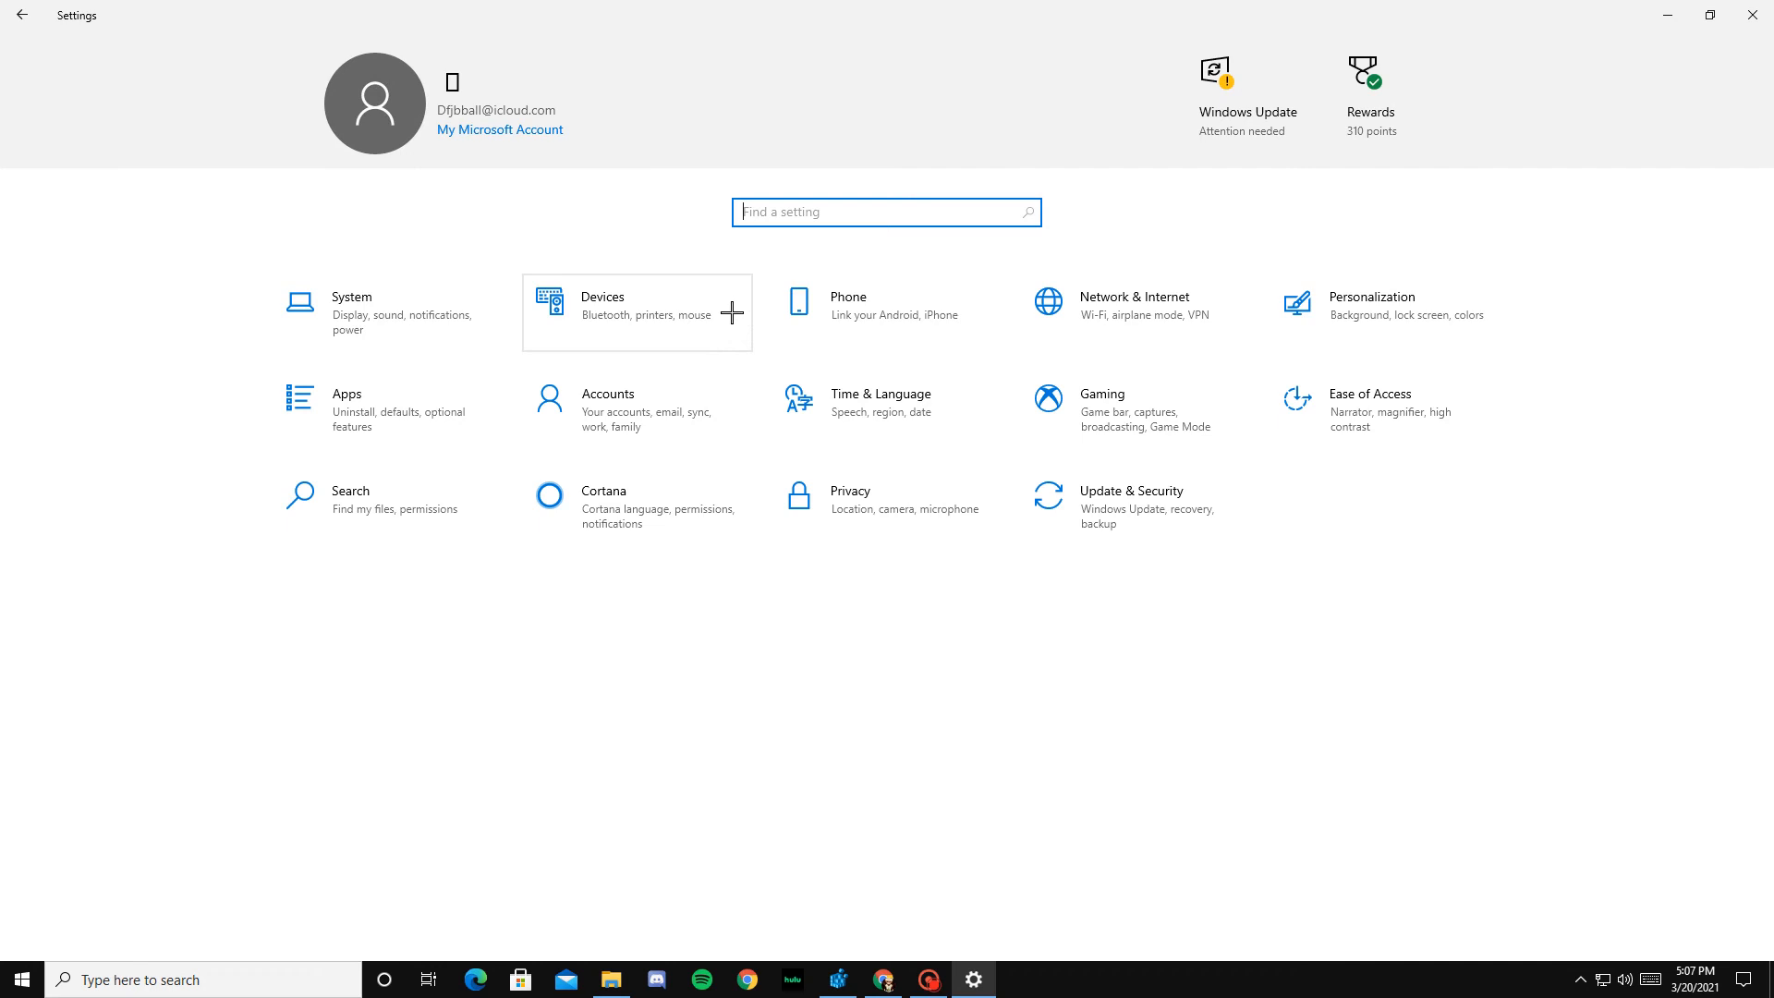
Step: Search Windows for the mouse settings, review the Mouse page, and return to the Settings home page
left_click(203, 979)
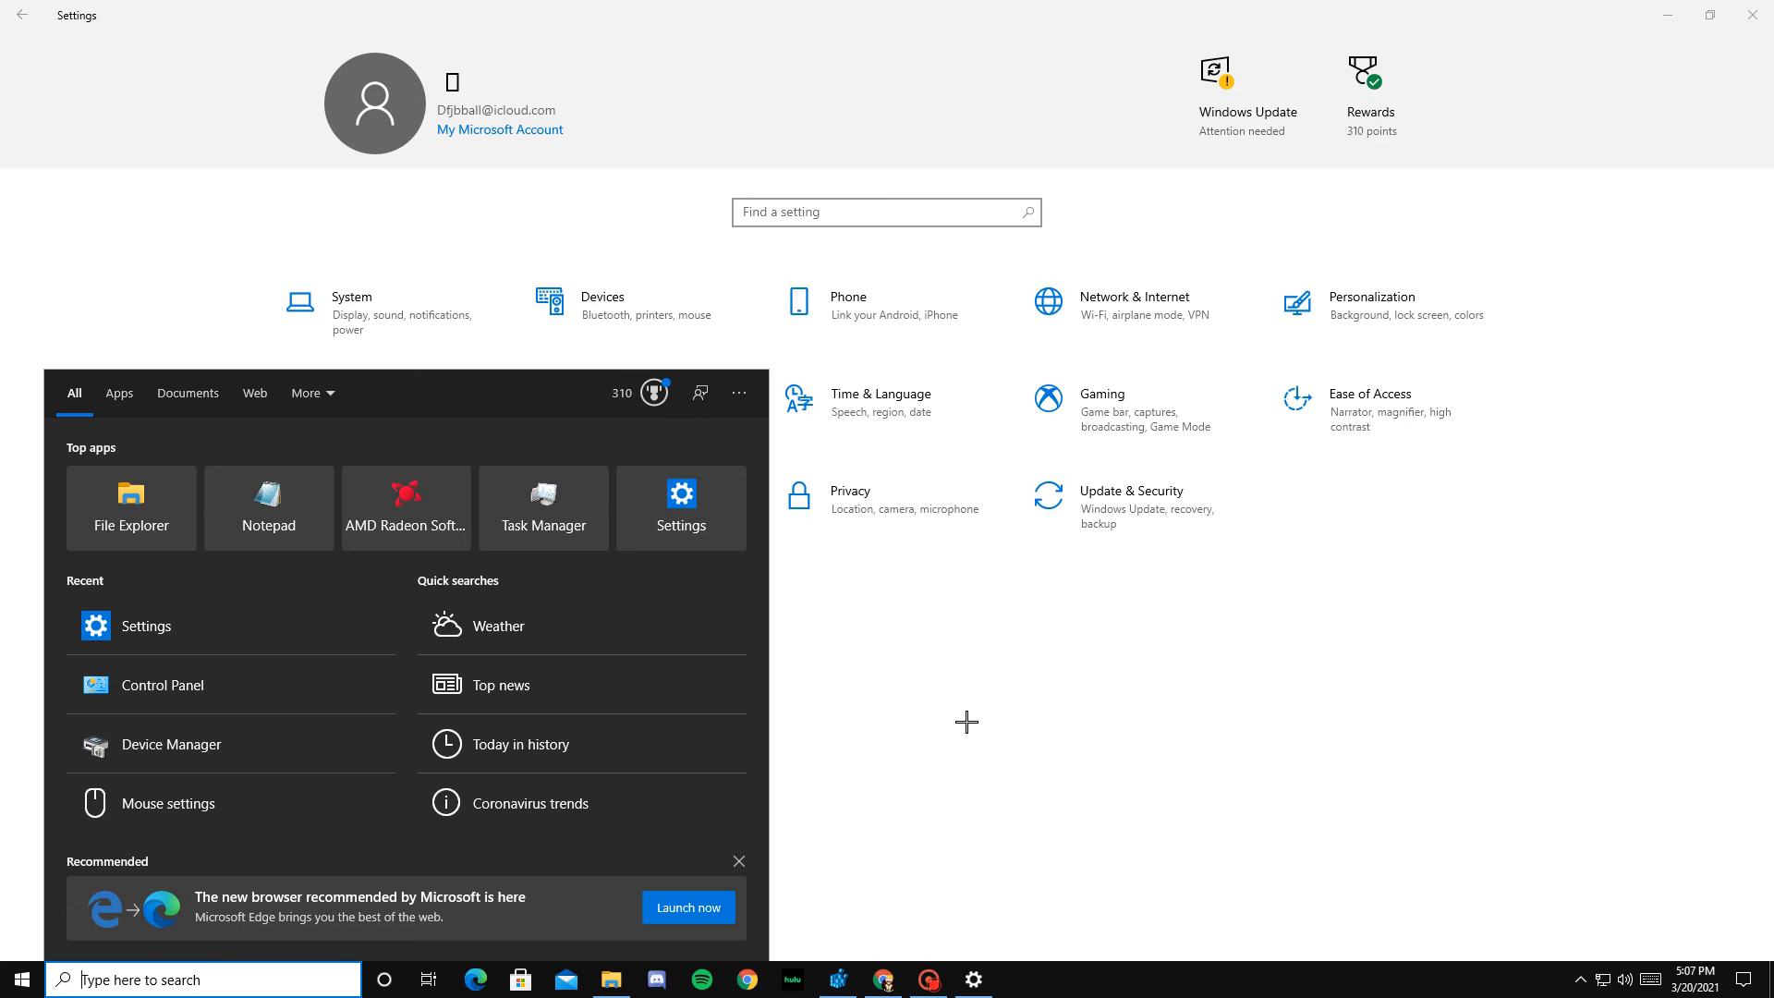
type("mous")
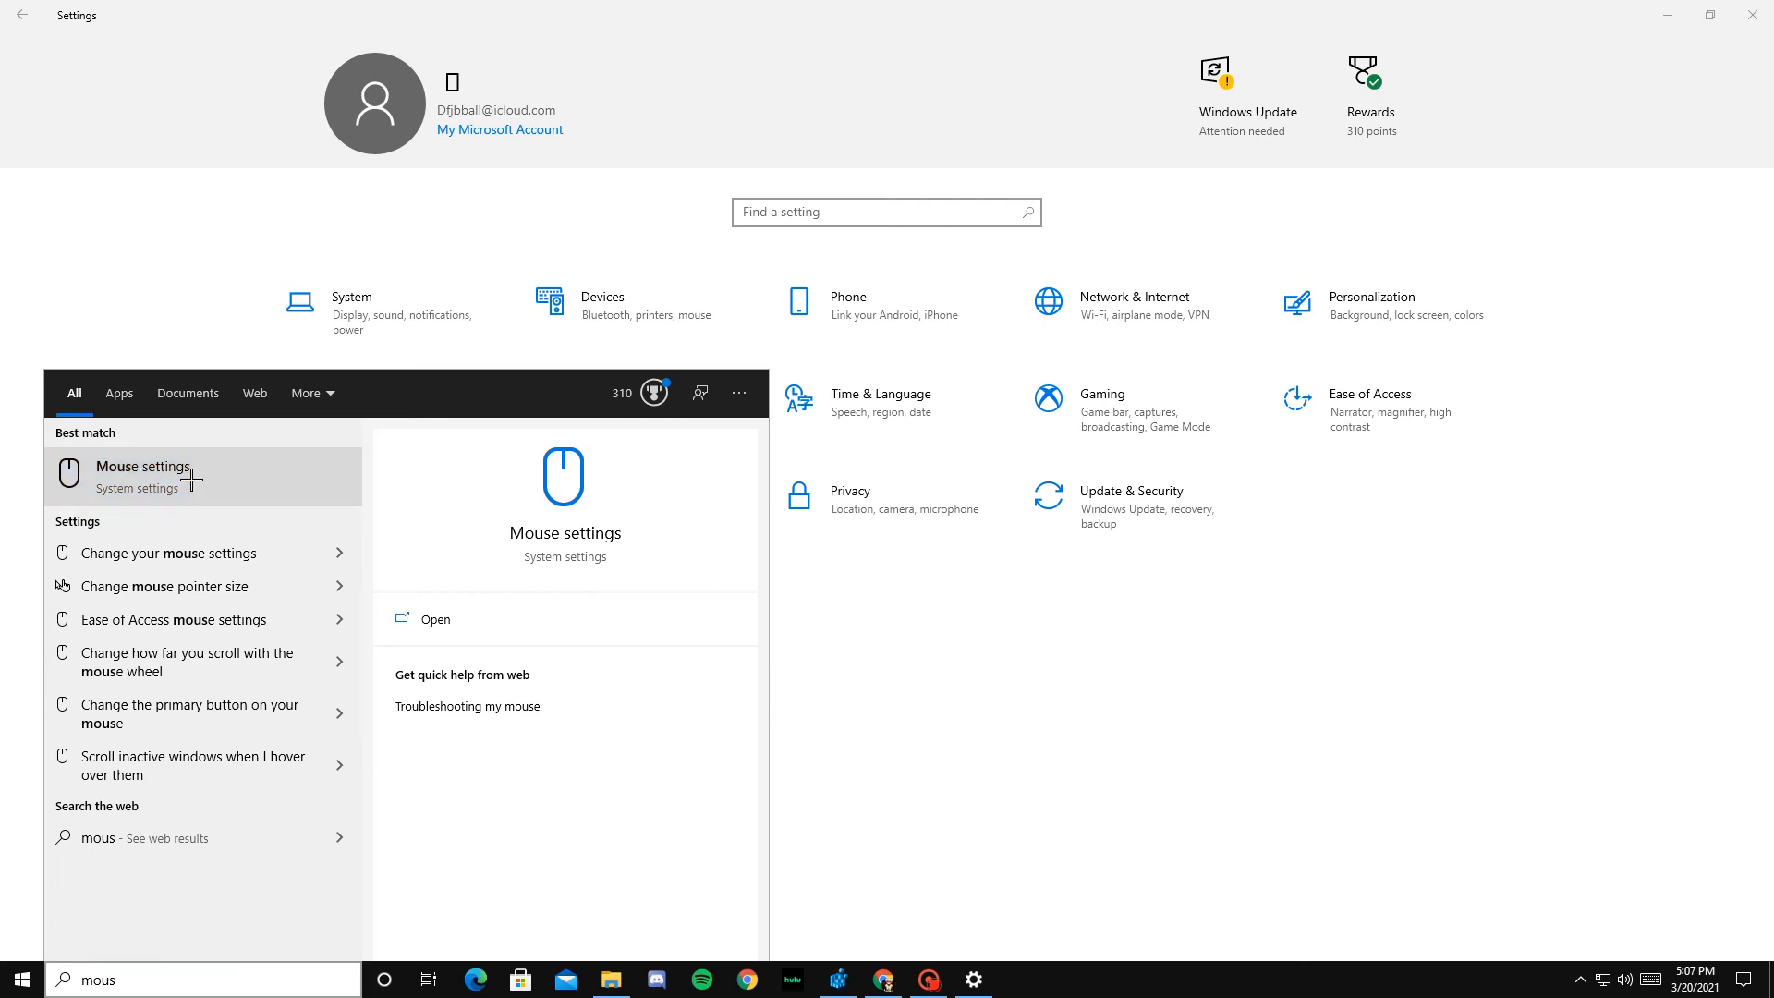
left_click(192, 478)
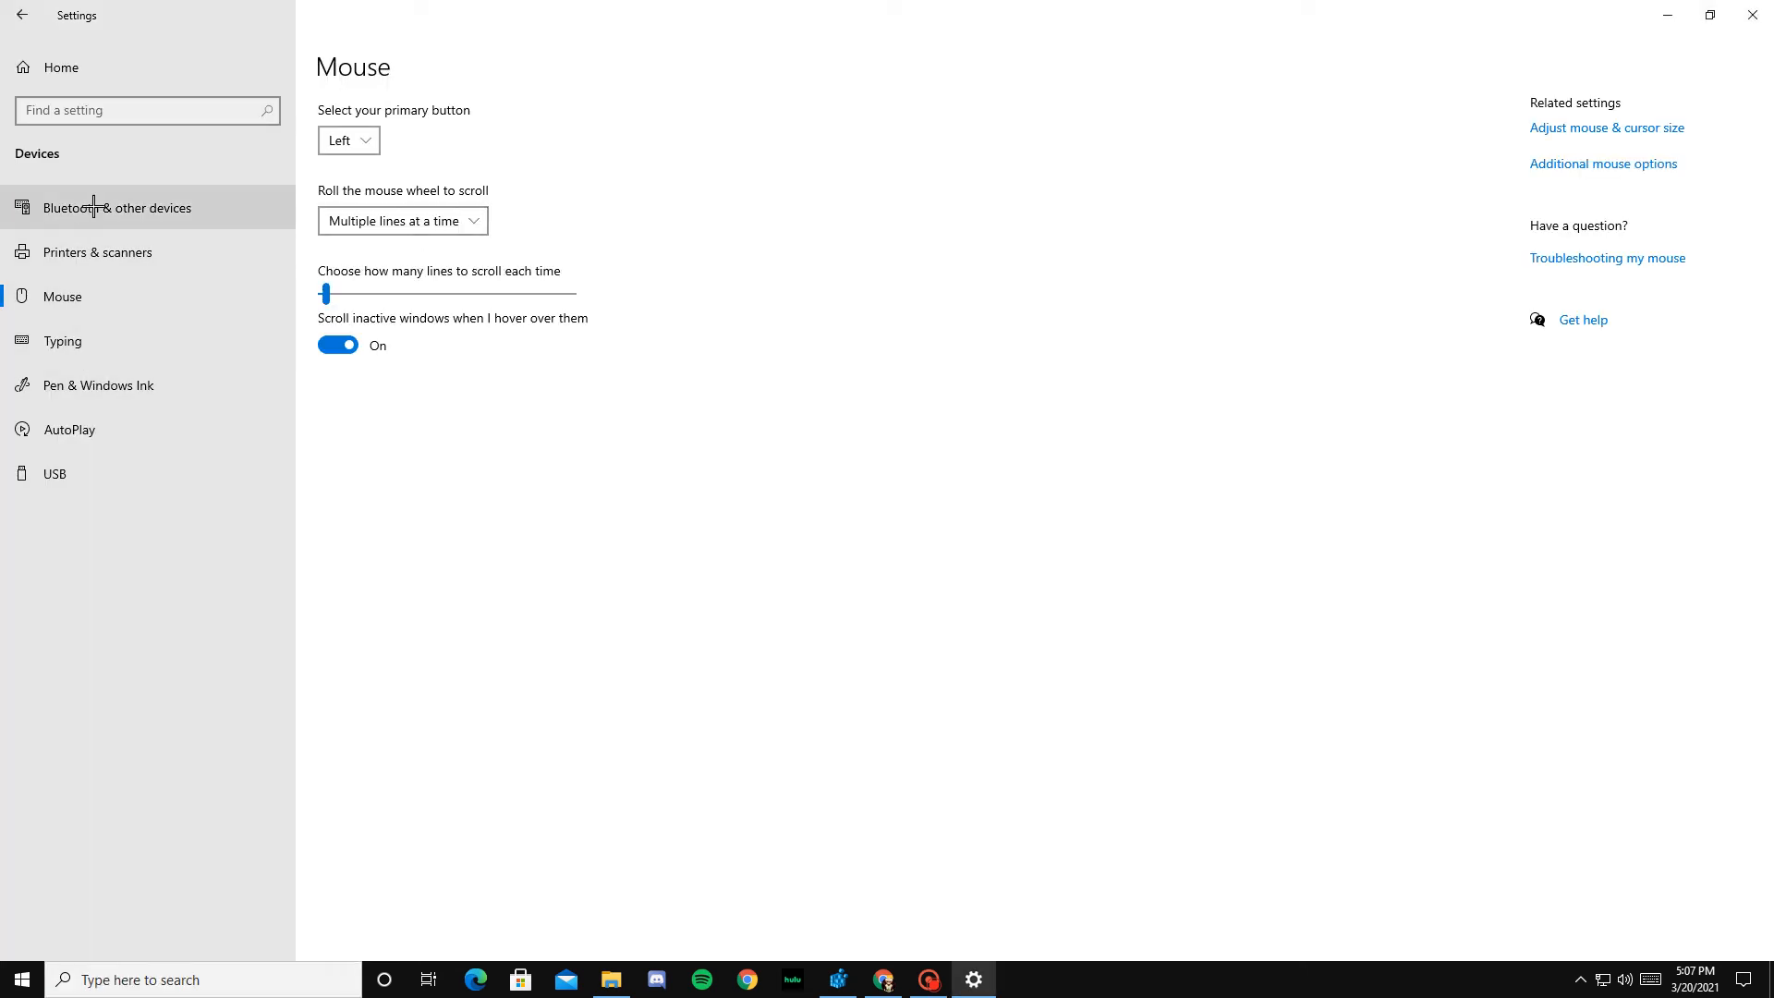
left_click(5, 22)
Step: Find the Keyboard properties through Windows search, set the character repeat delay to Short, and confirm
left_click(138, 977)
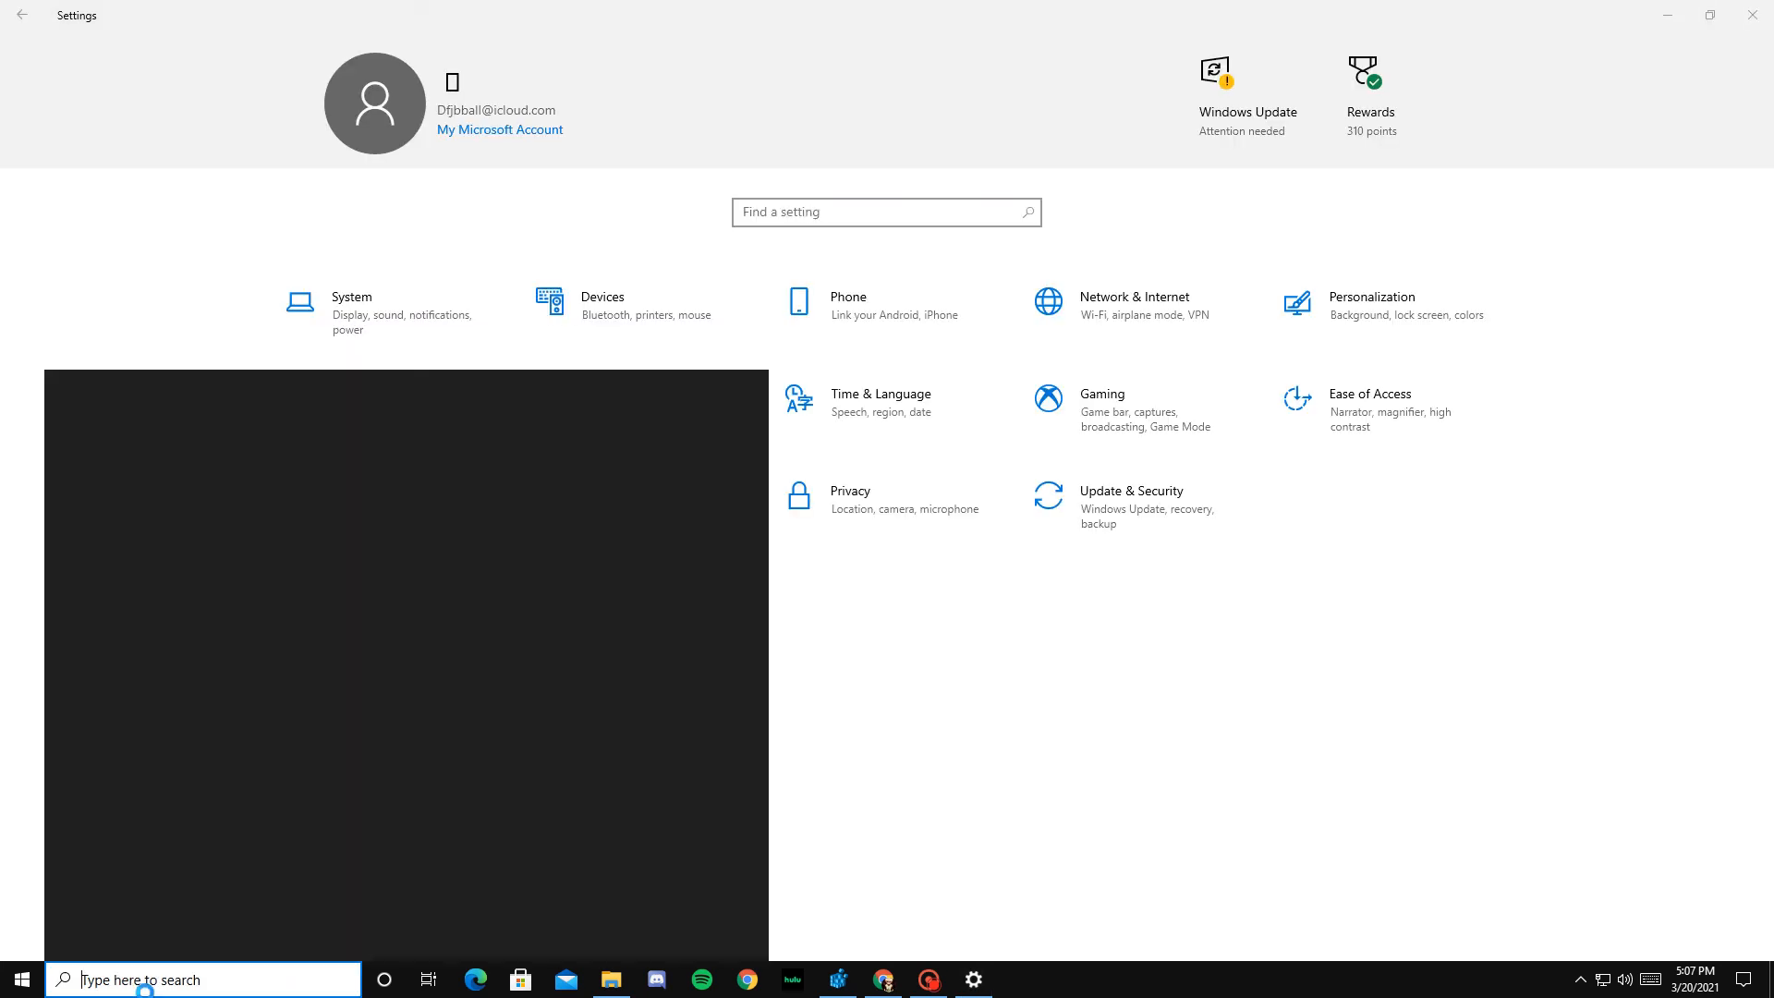
type("key")
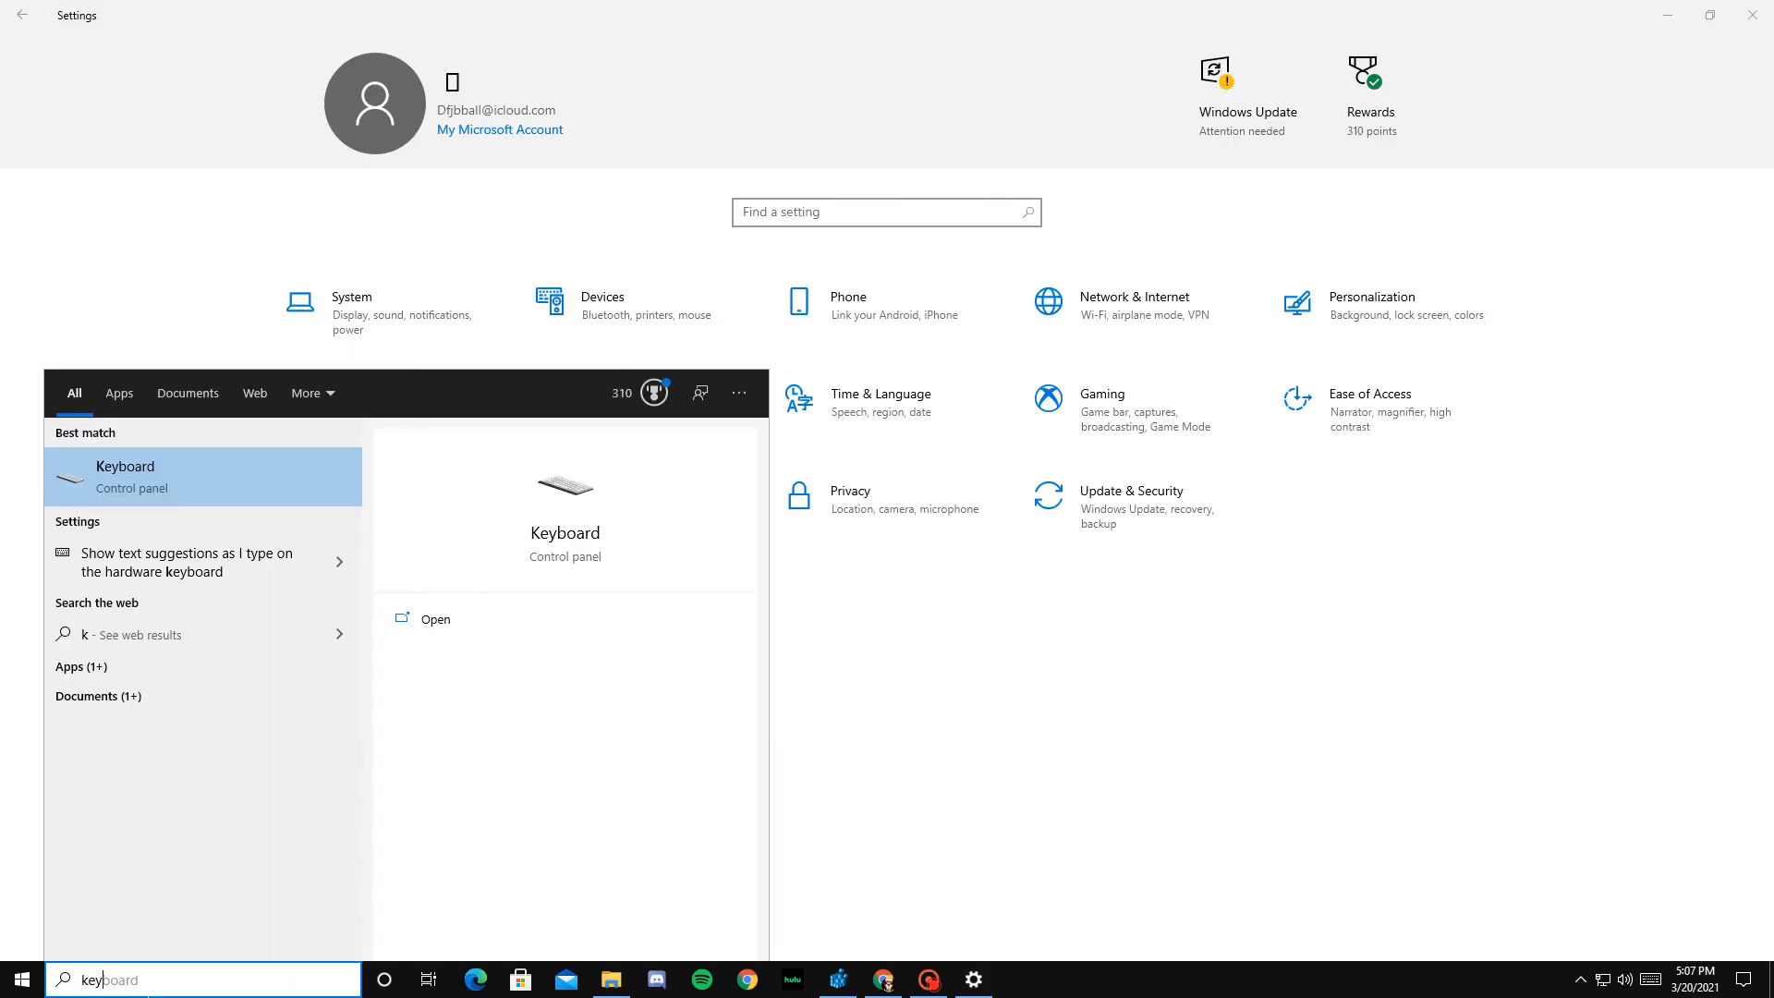
left_click(158, 467)
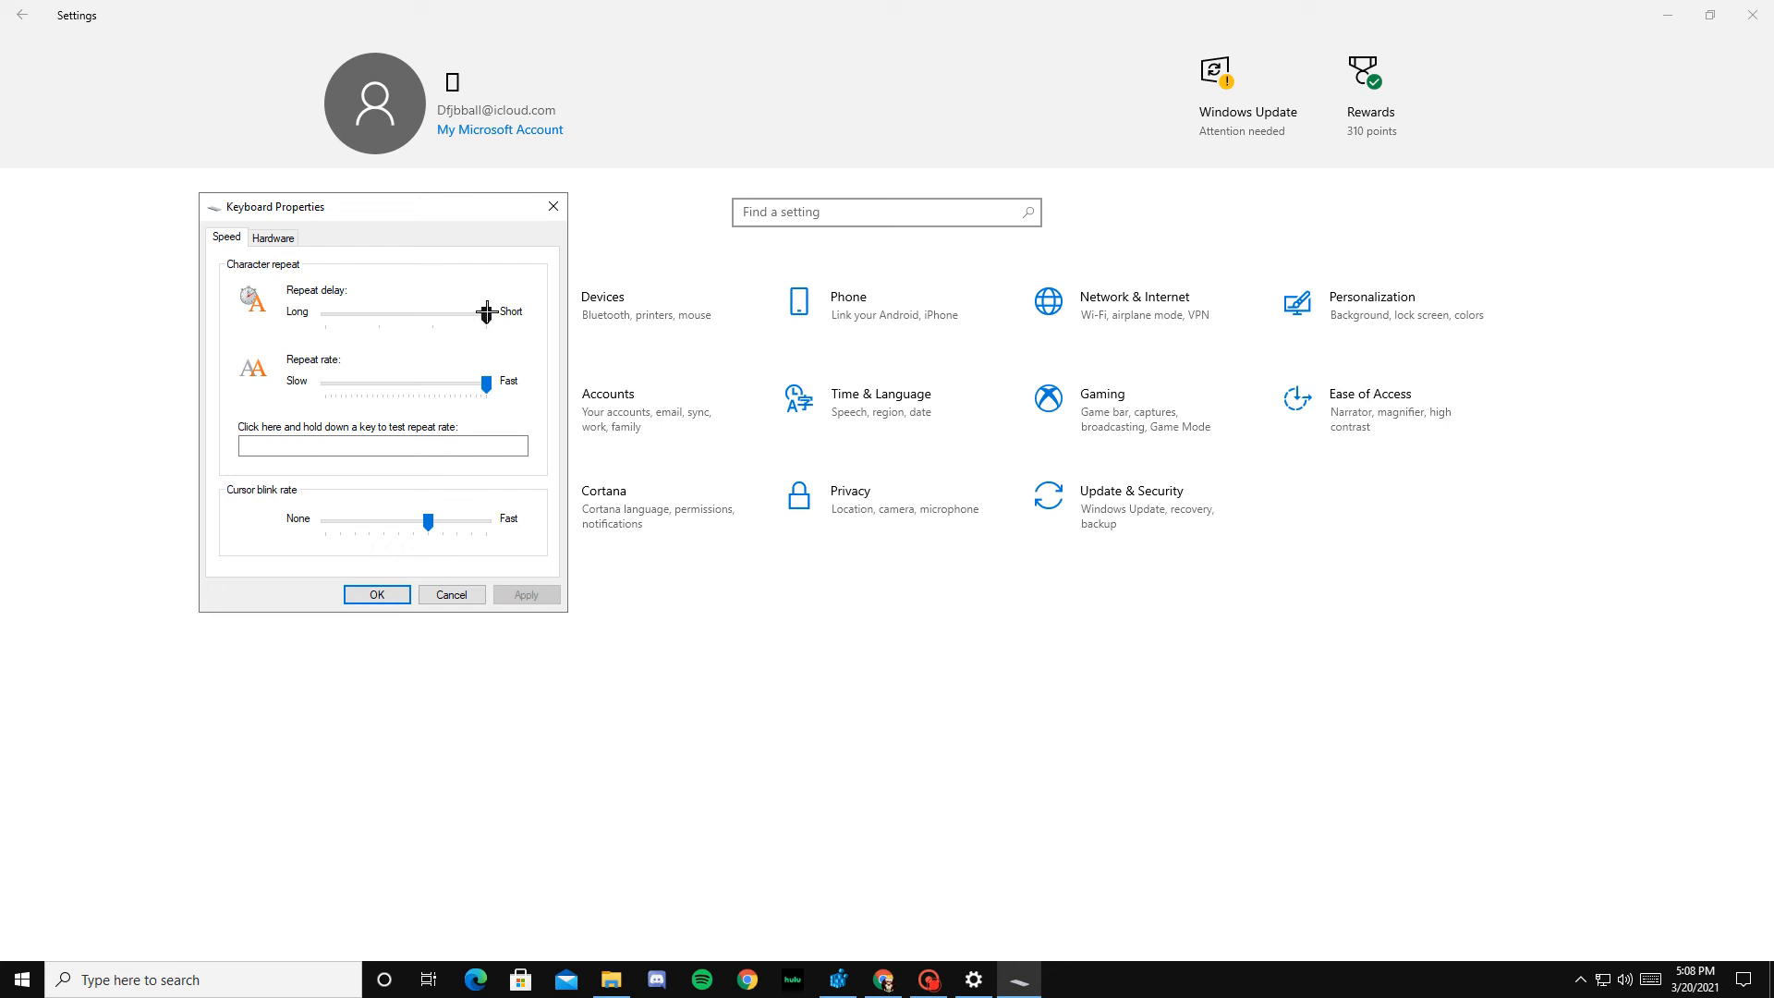
mouse_move(485, 312)
left_mouse_down()
mouse_move(404, 310)
mouse_move(518, 306)
left_mouse_up()
left_click(511, 593)
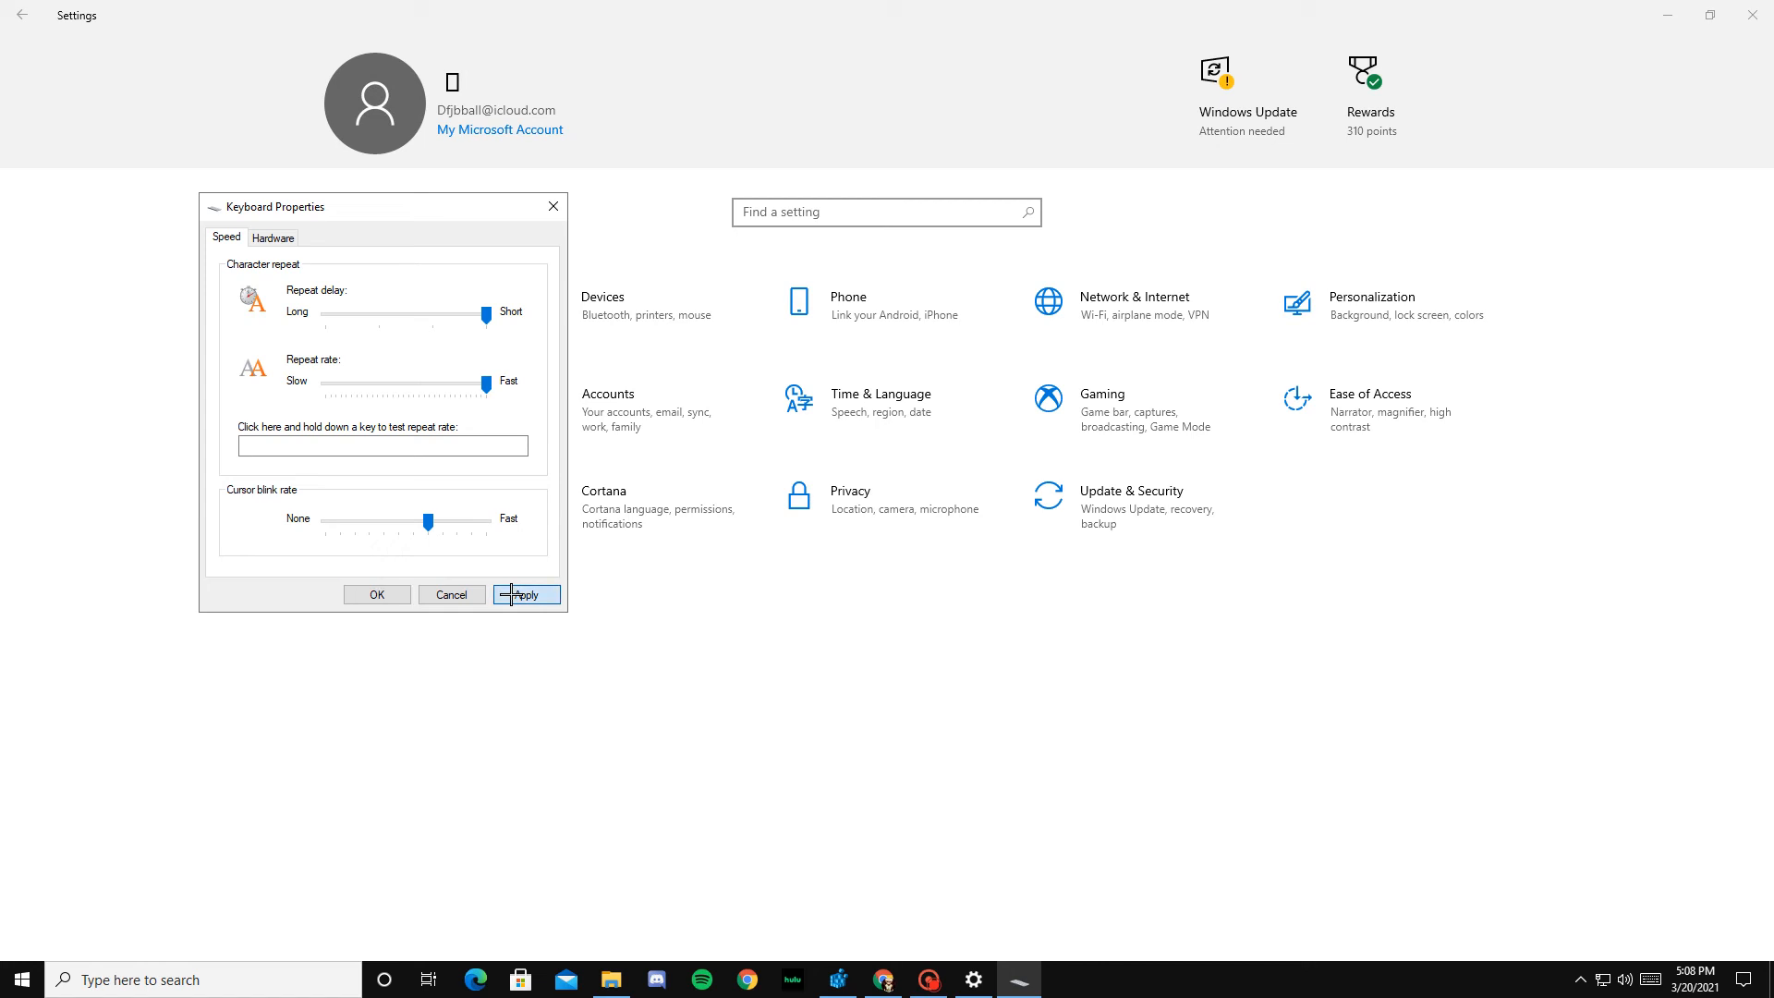
left_click(383, 594)
Step: Open the Performance Options from the advanced system settings in Control Panel
left_click(197, 981)
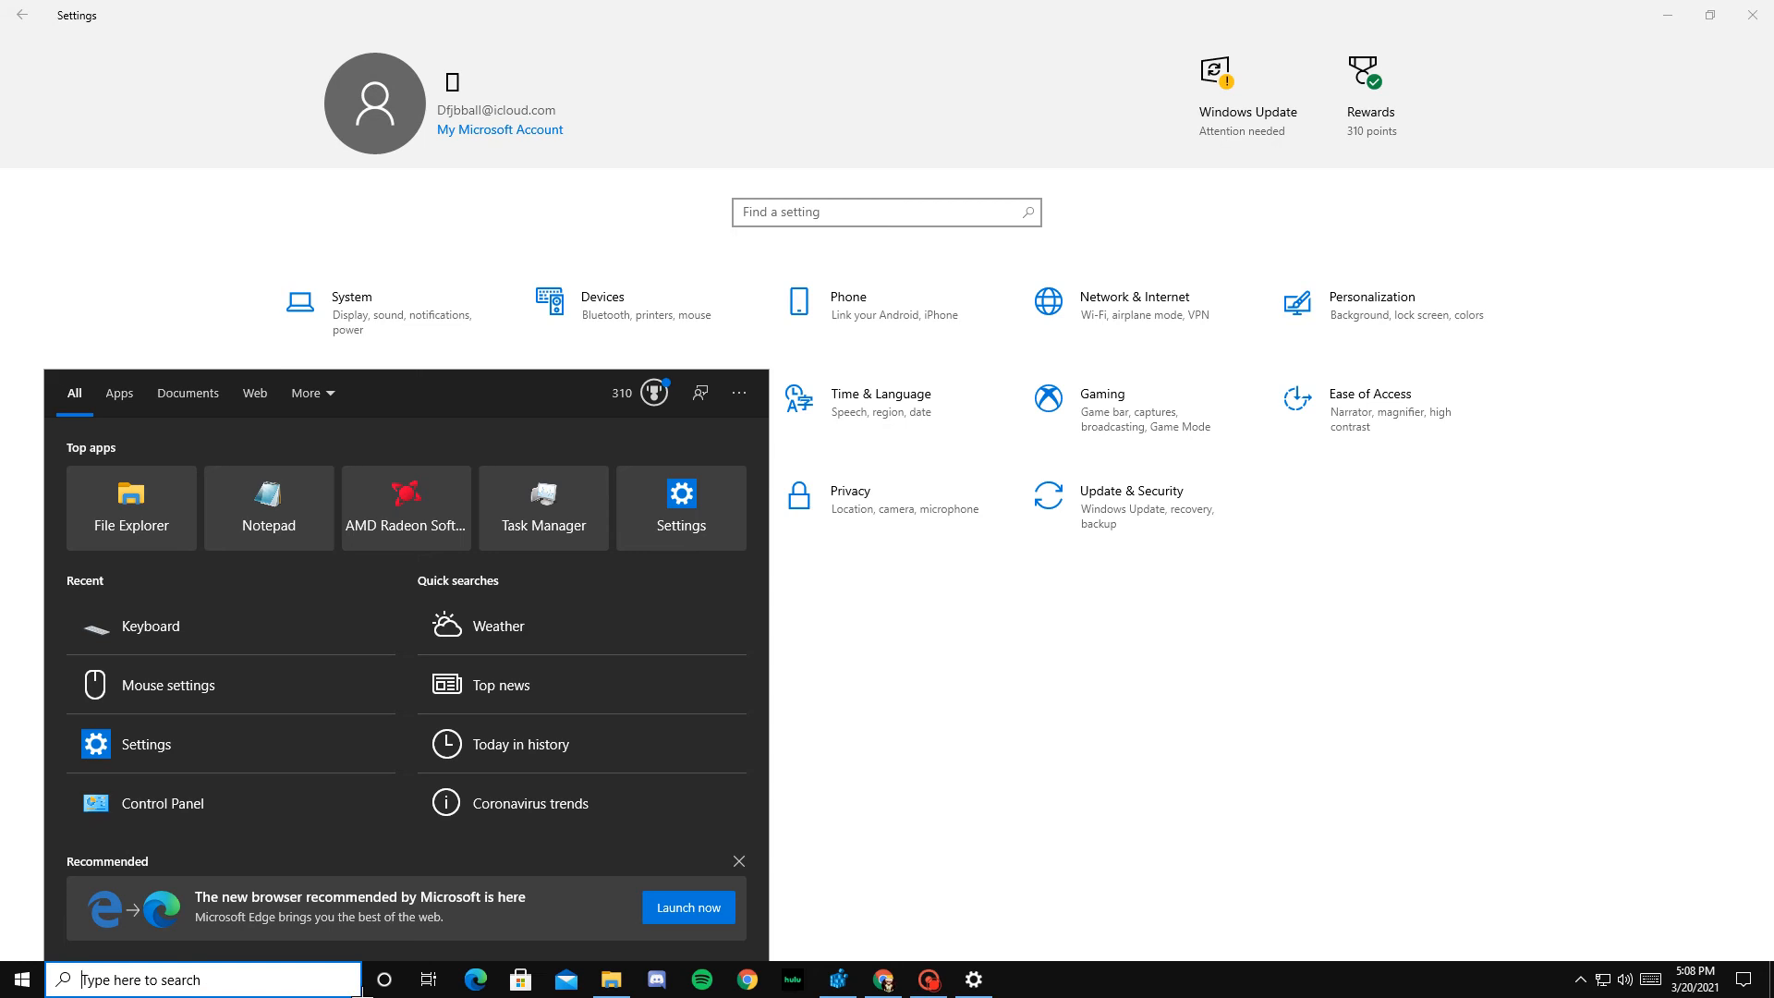
type("con")
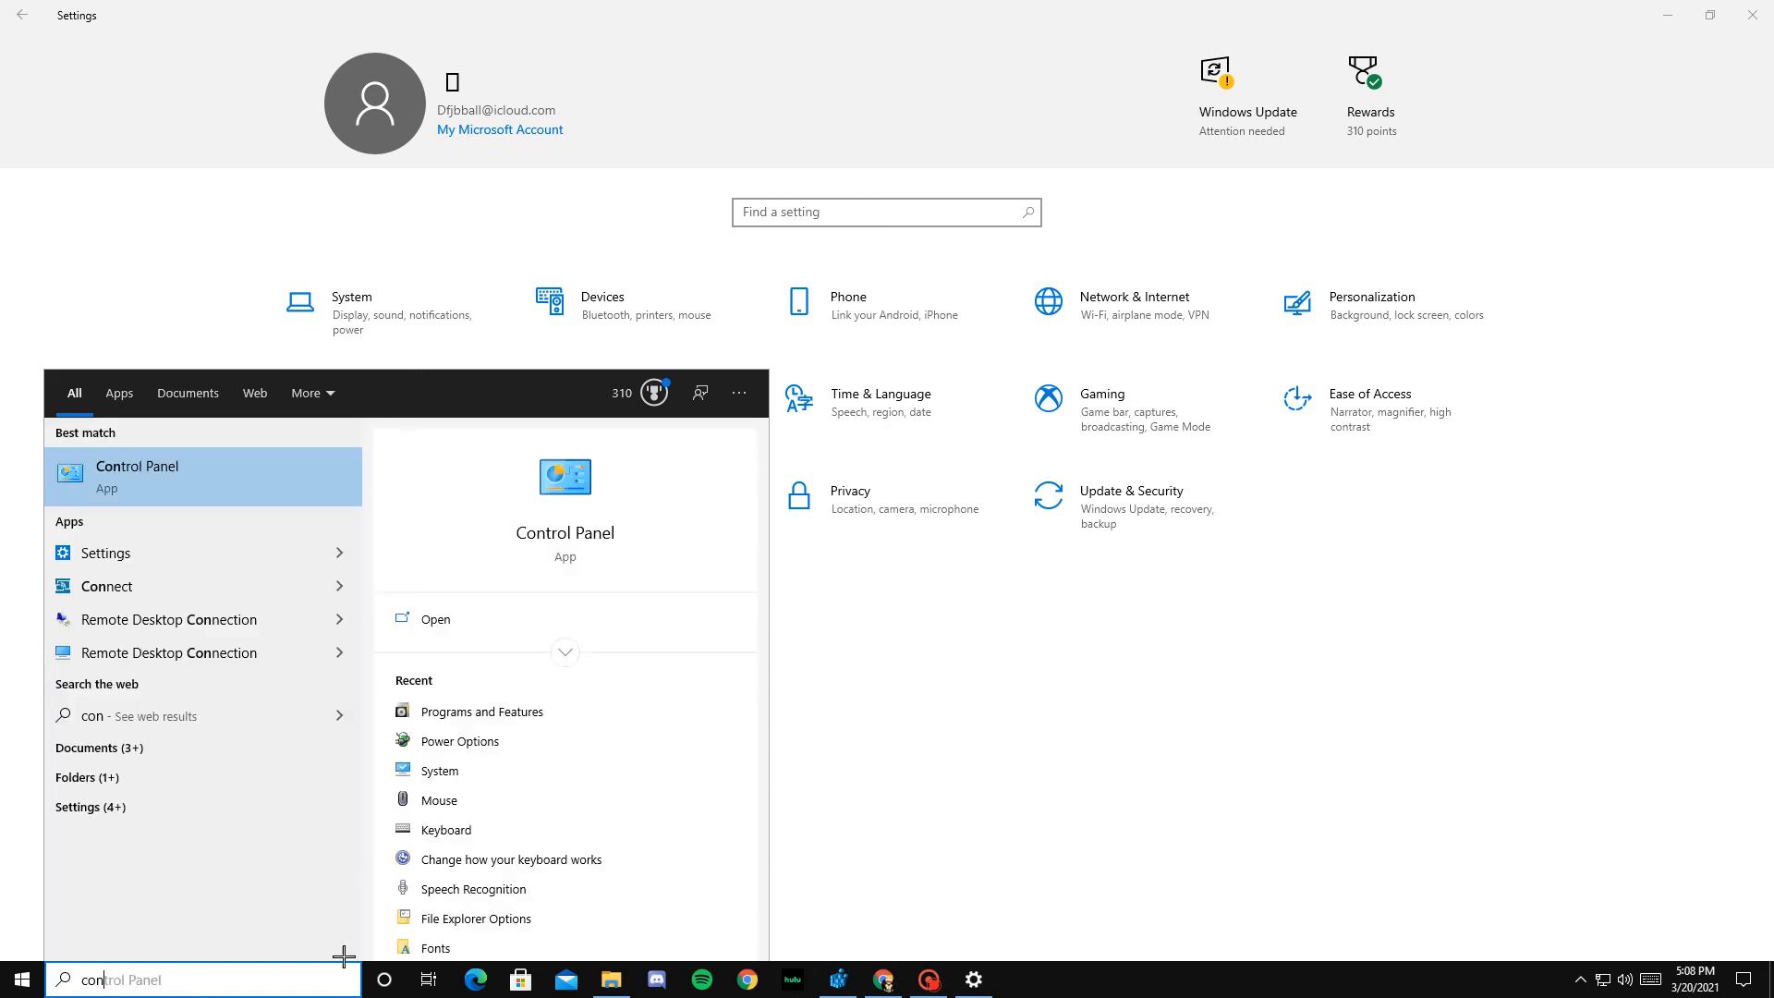
left_click(193, 484)
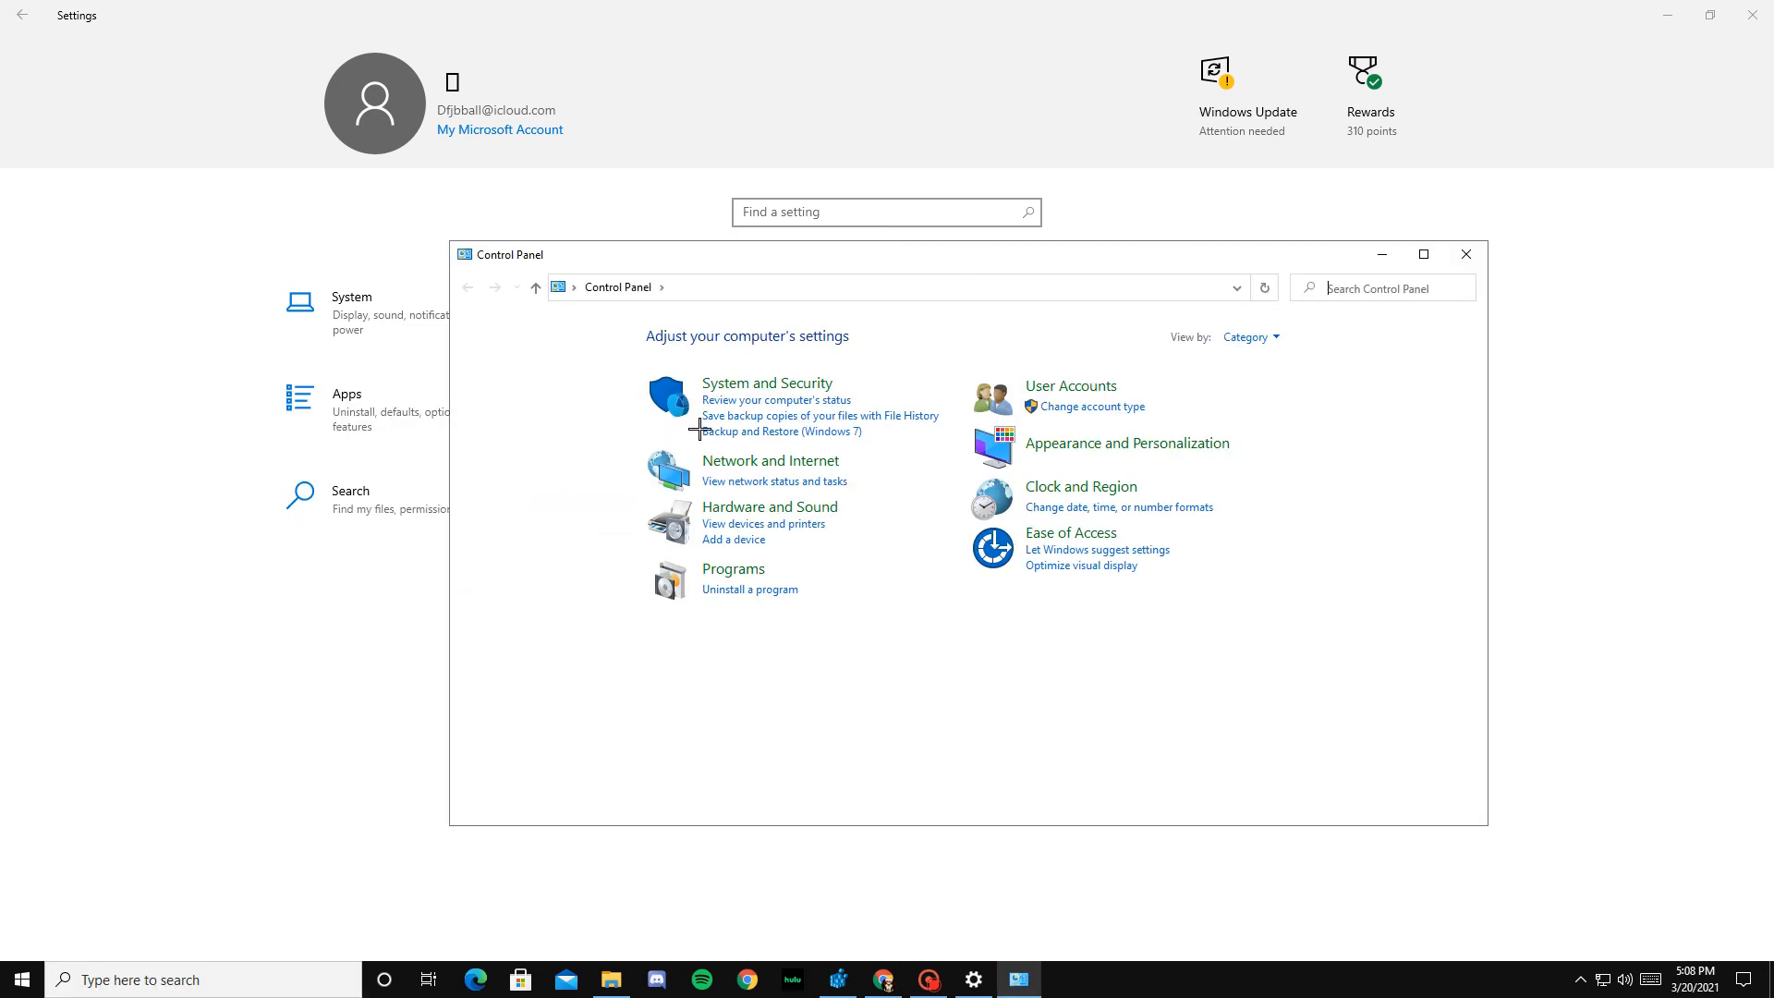
left_click(743, 384)
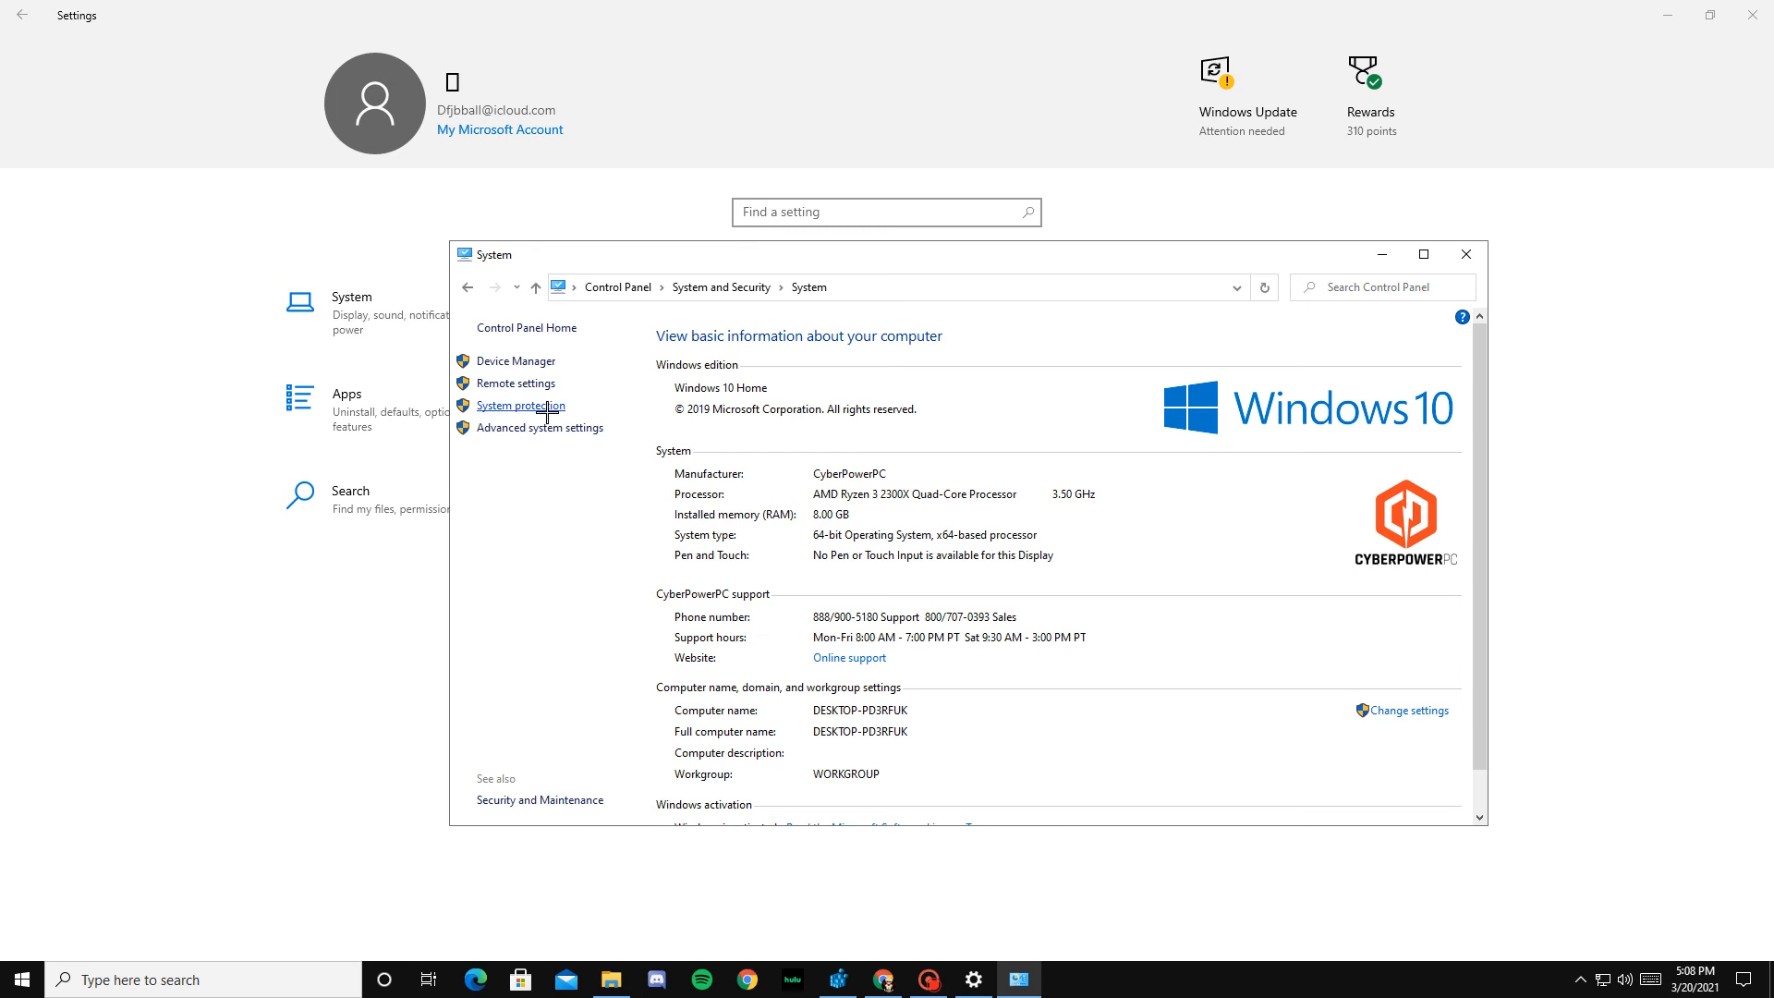
left_click(522, 429)
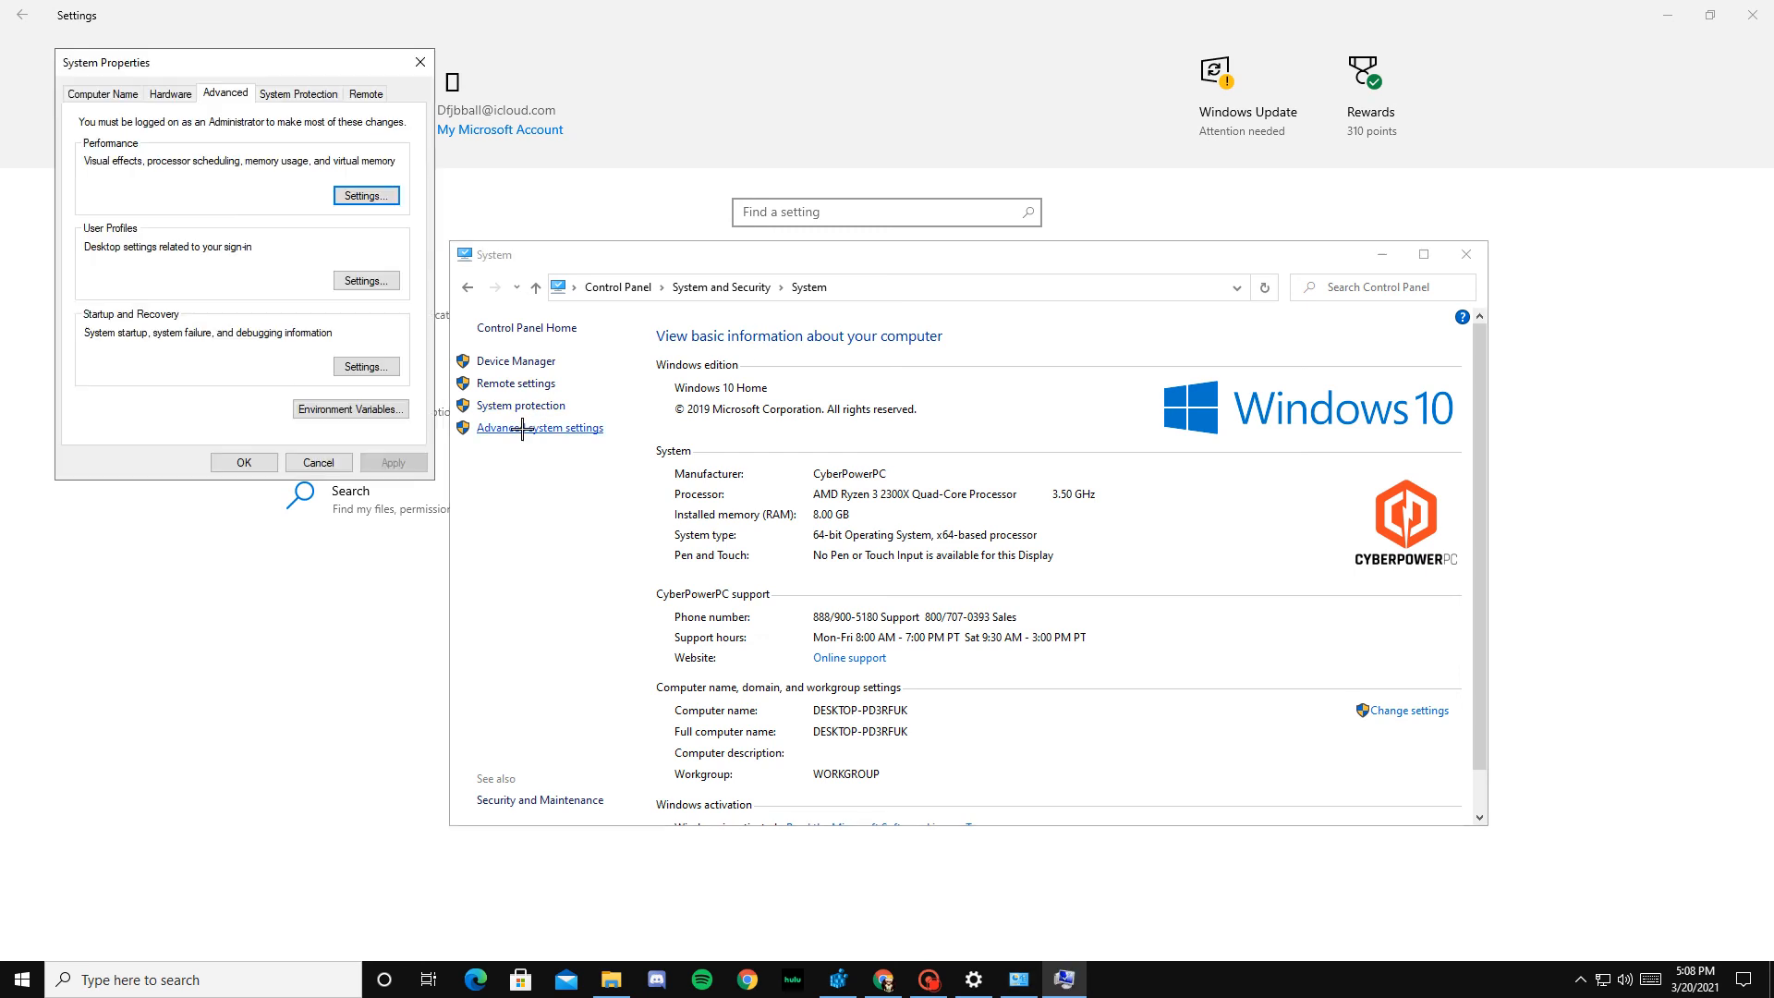
left_click(366, 195)
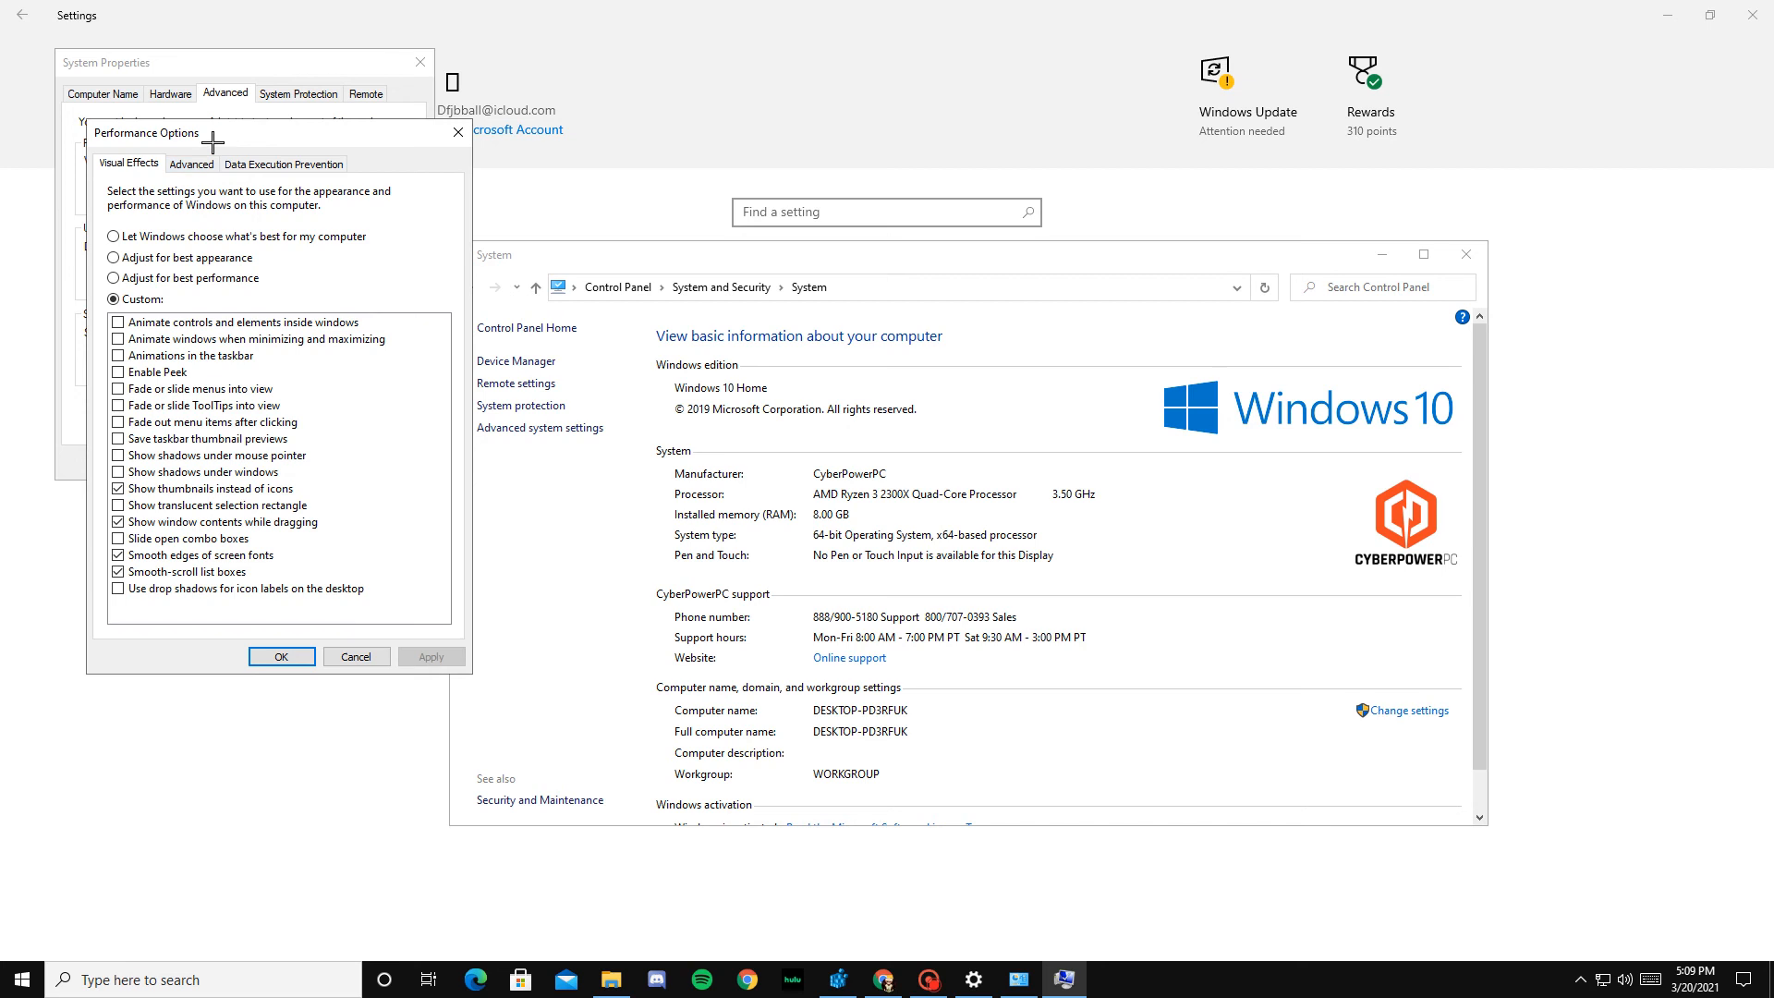
Step: Set visual effects to Custom with only smooth-scroll list boxes, smooth font edges, window contents while dragging and thumbnails instead of icons enabled, and apply
left_click_drag(214, 135, 290, 179)
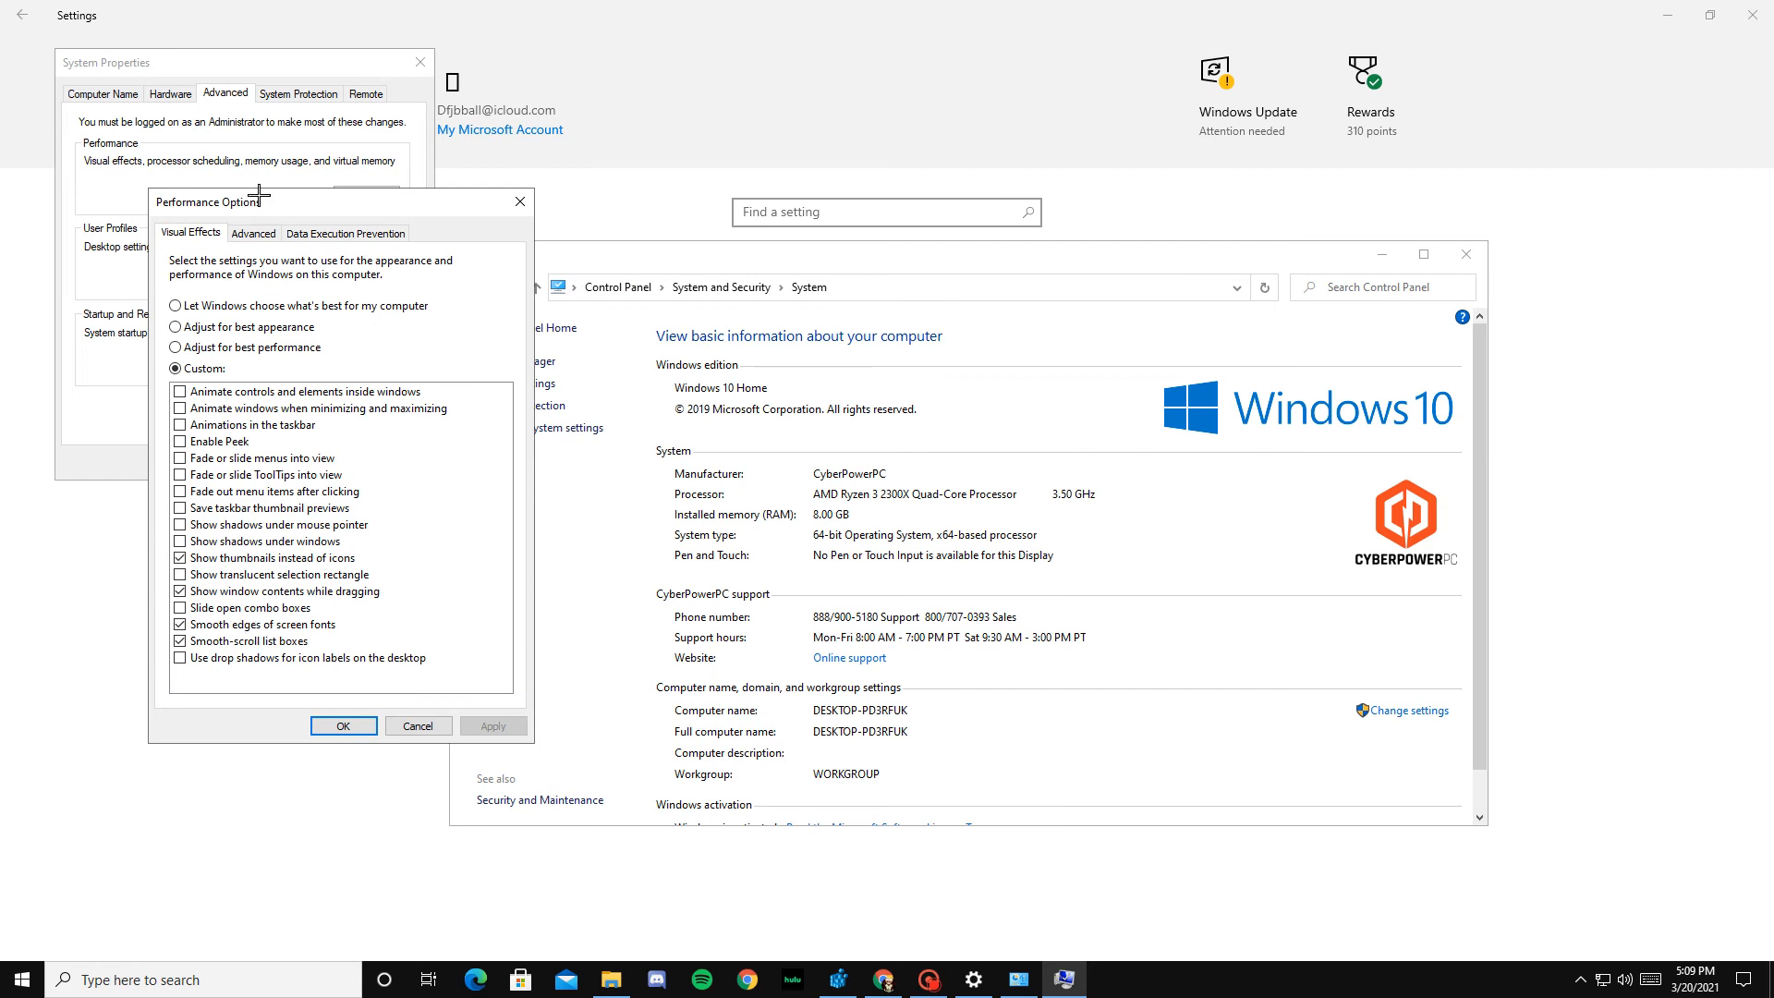
left_click_drag(251, 200, 560, 143)
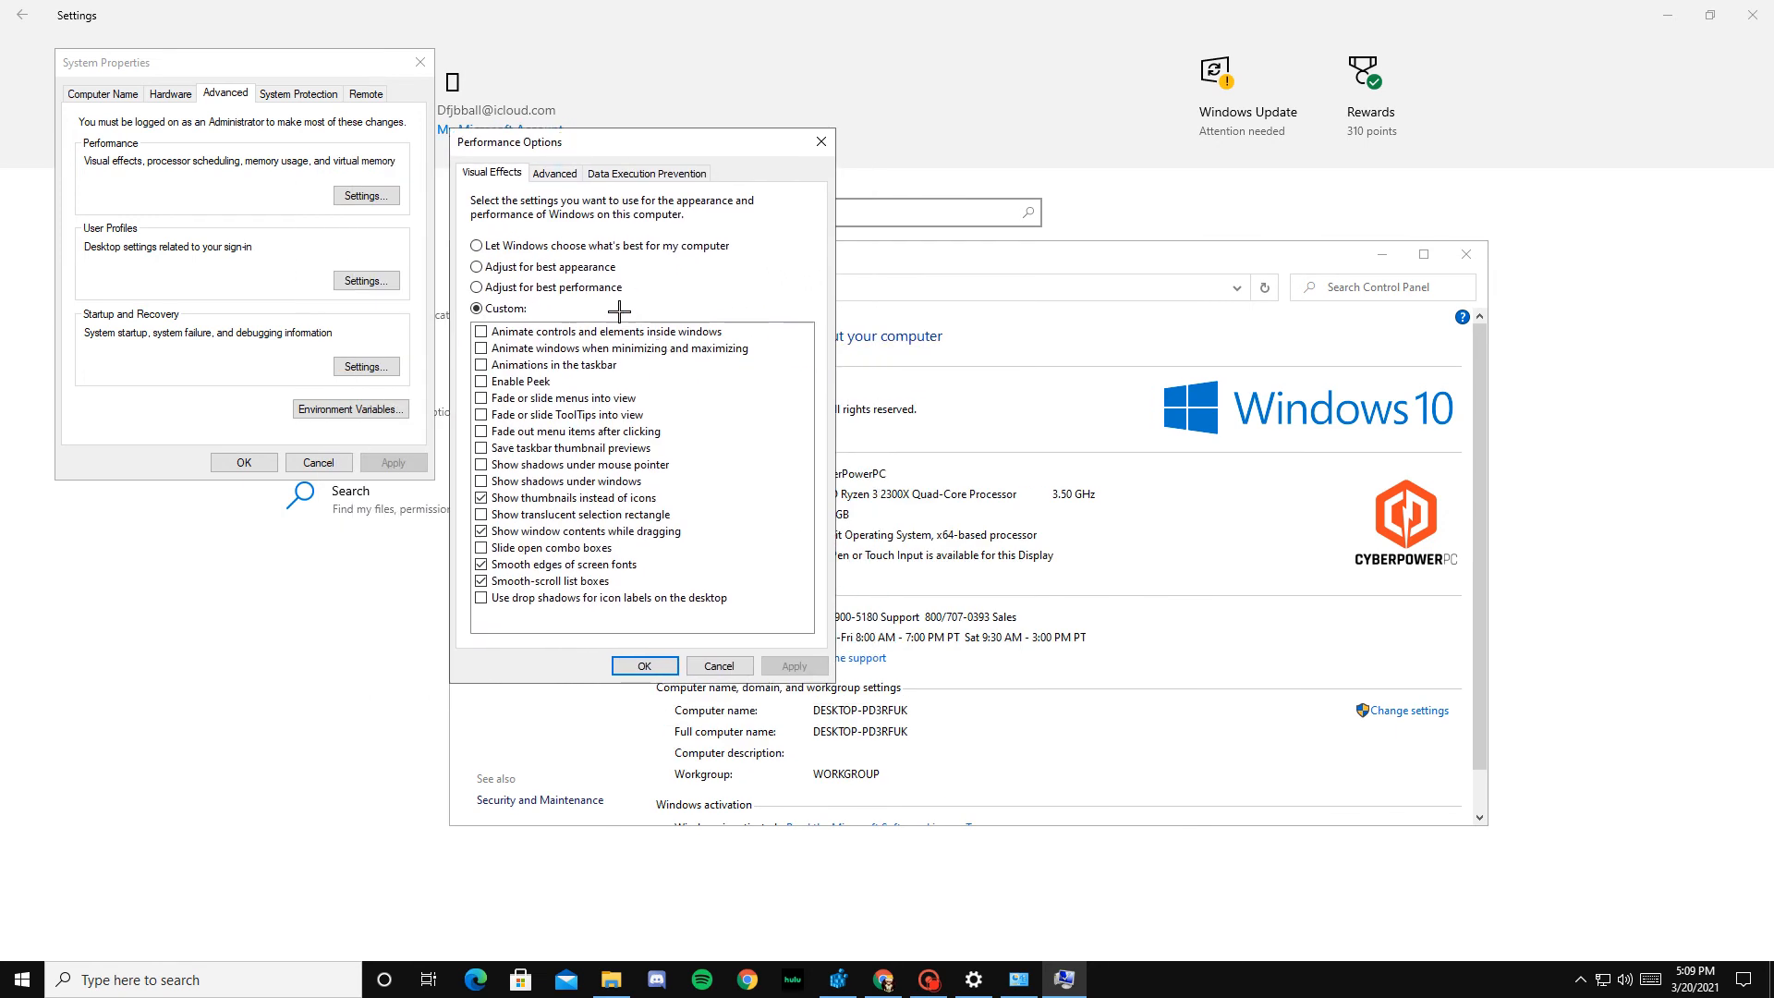
left_click(591, 287)
left_click(487, 308)
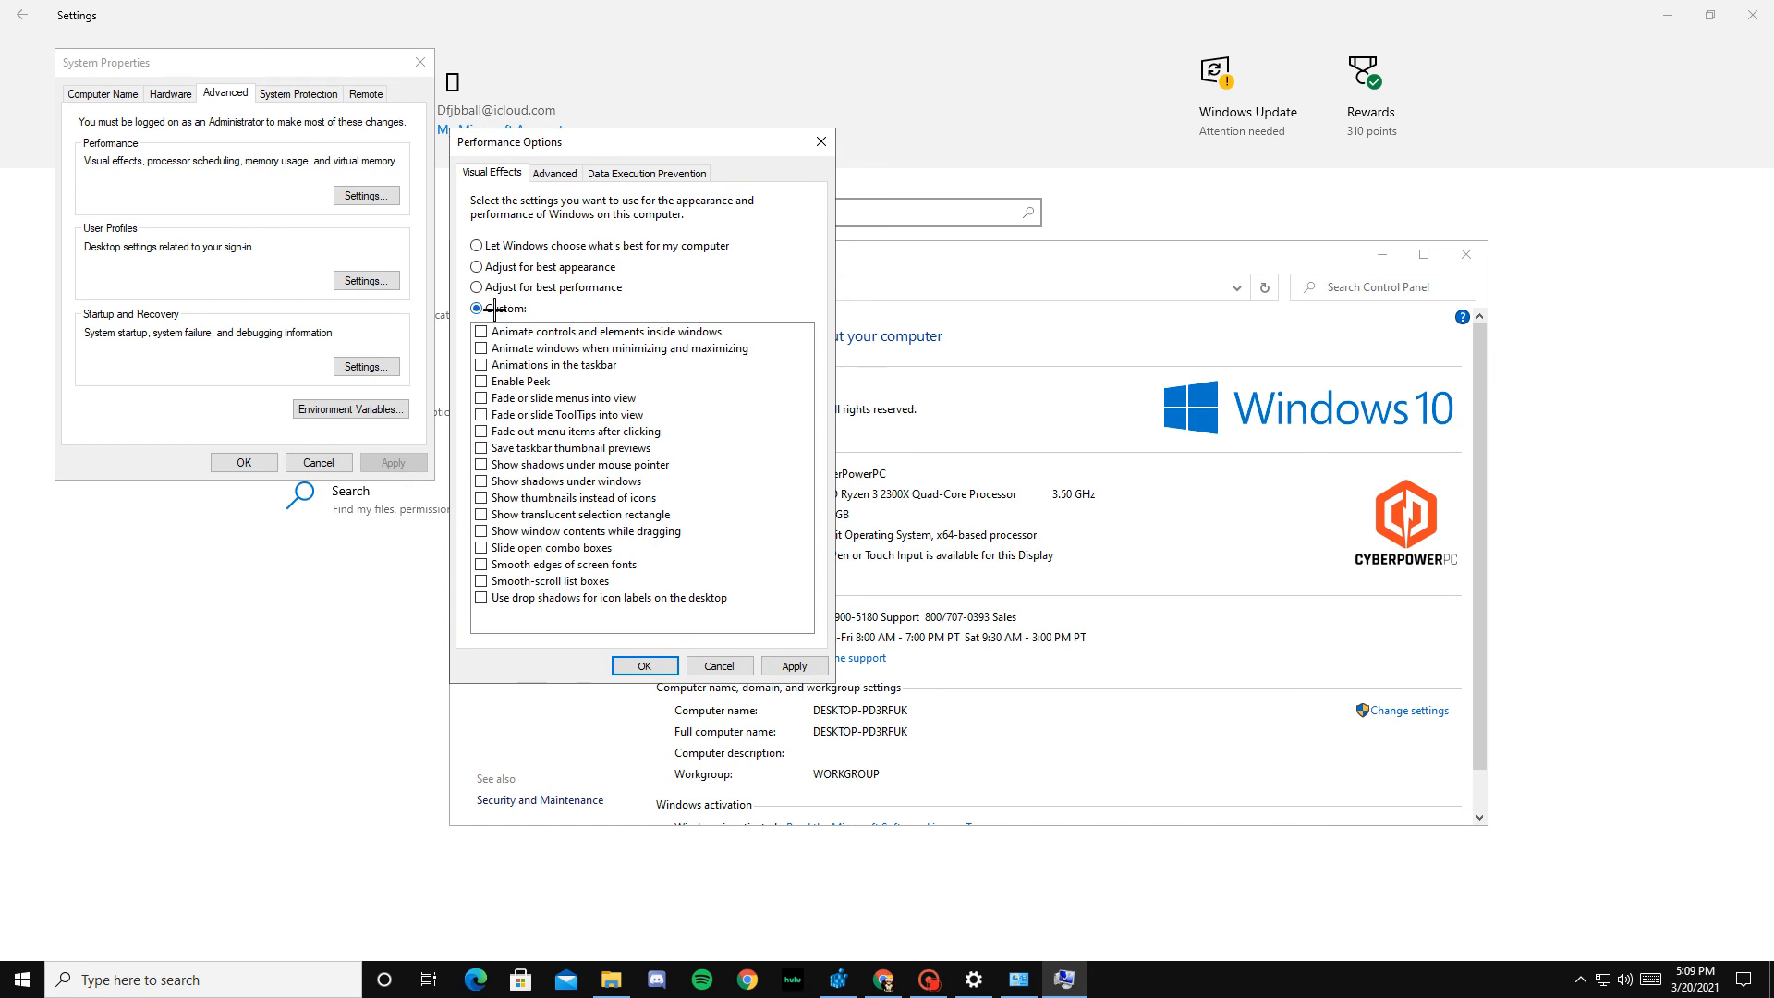
left_click(509, 580)
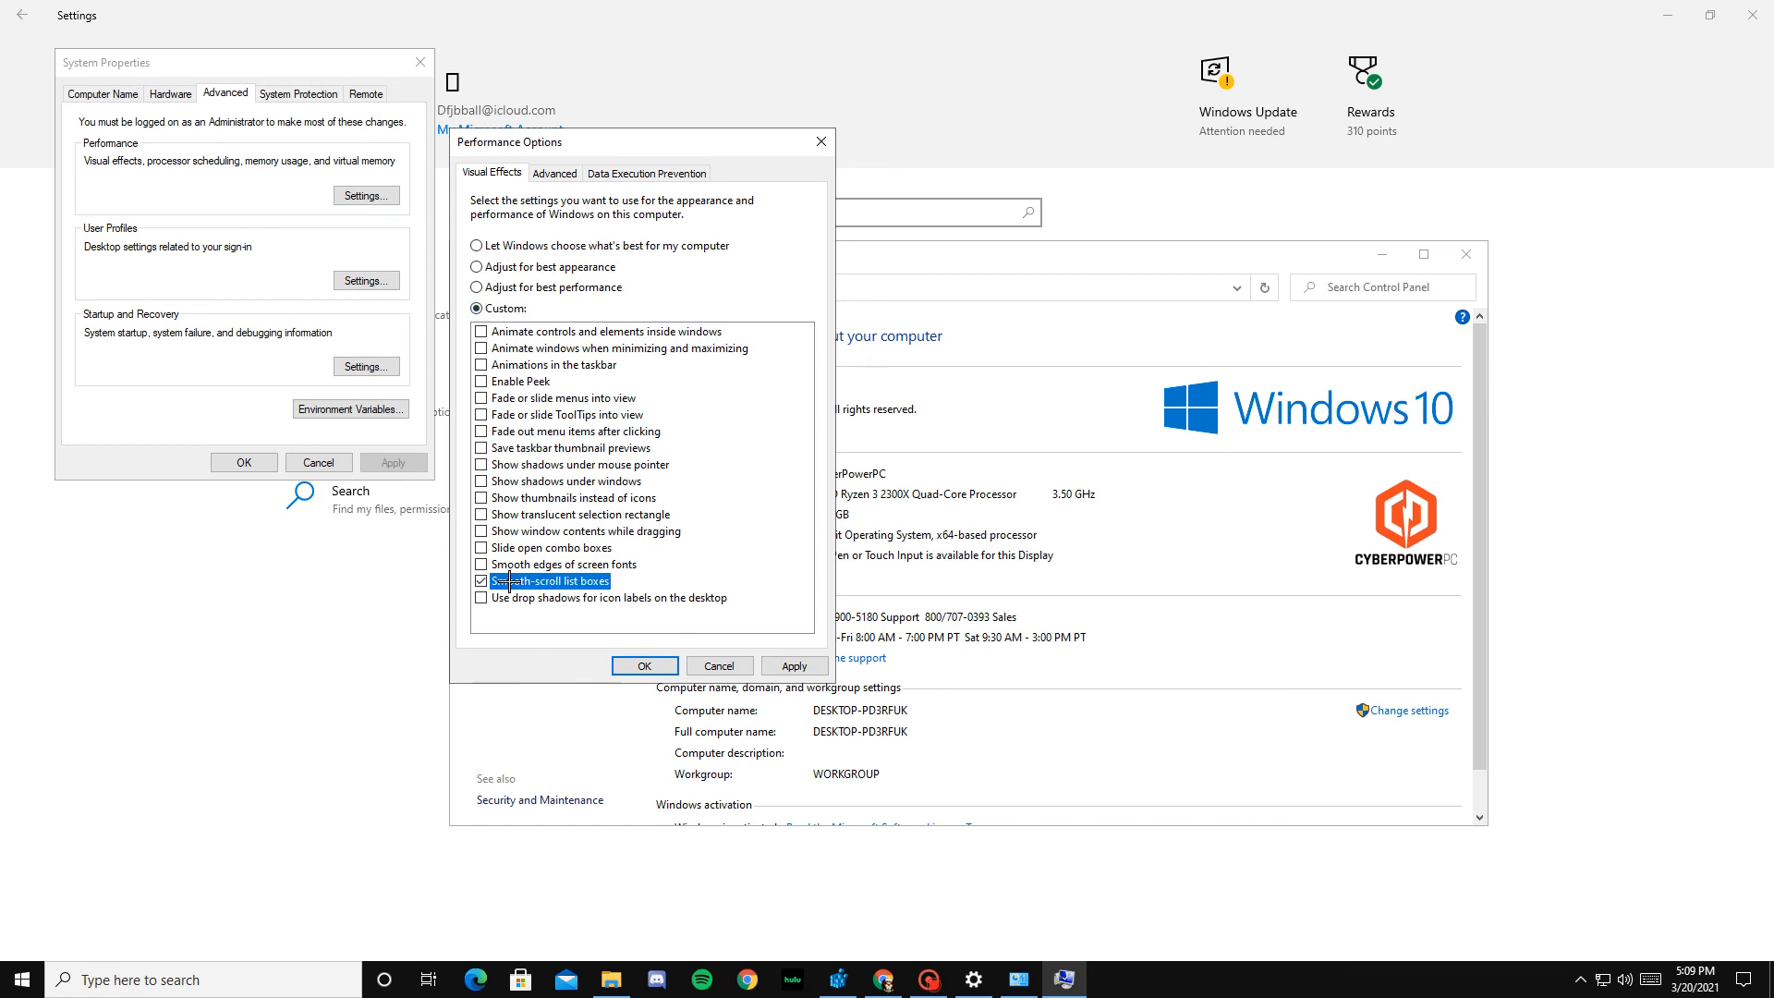
left_click(506, 564)
left_click(504, 530)
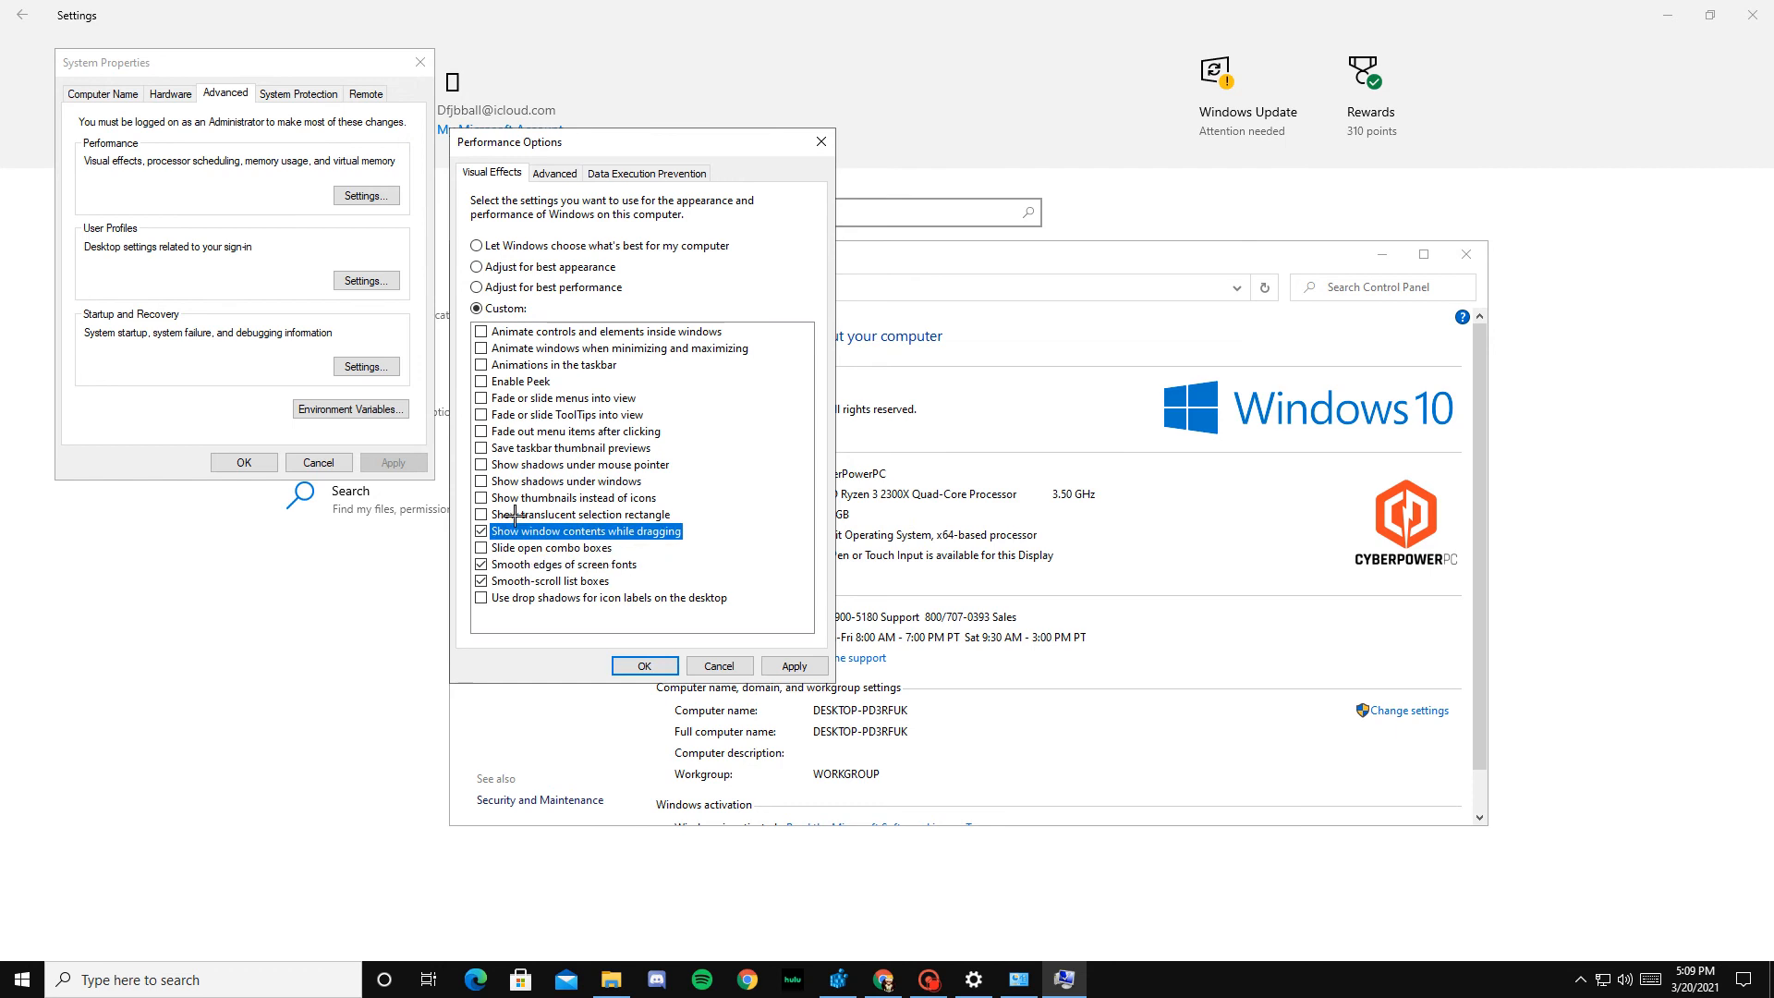
left_click(508, 496)
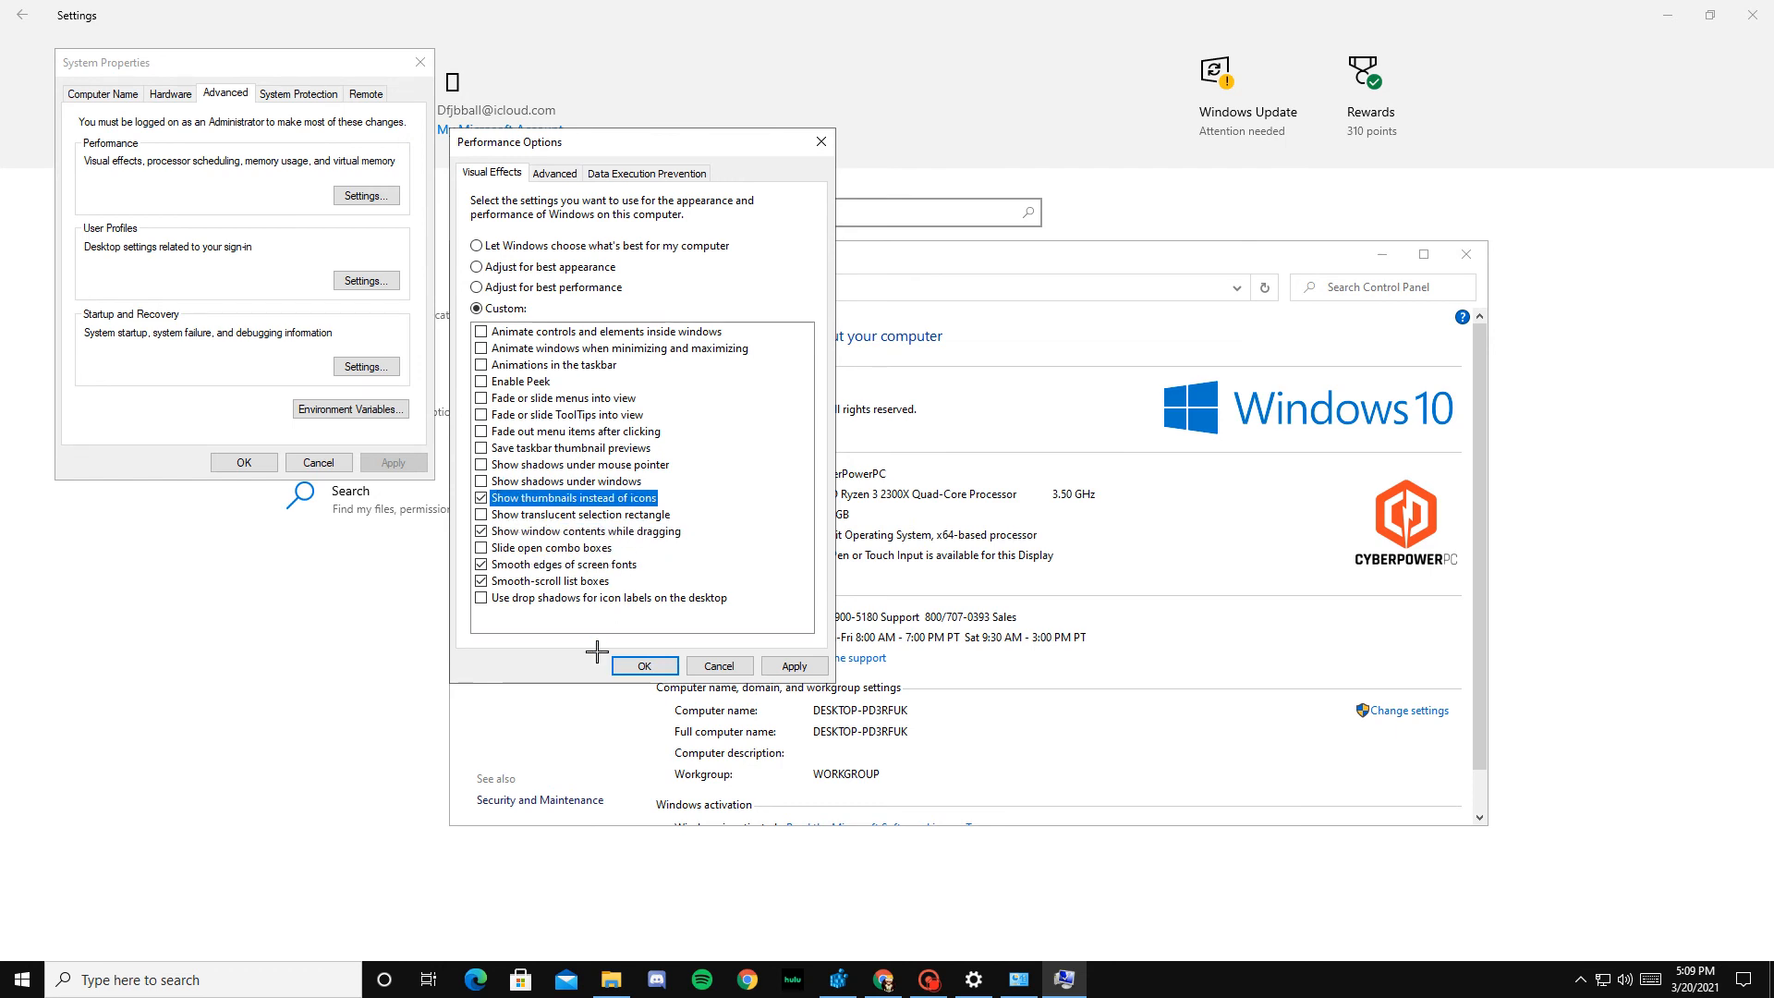
left_click(786, 665)
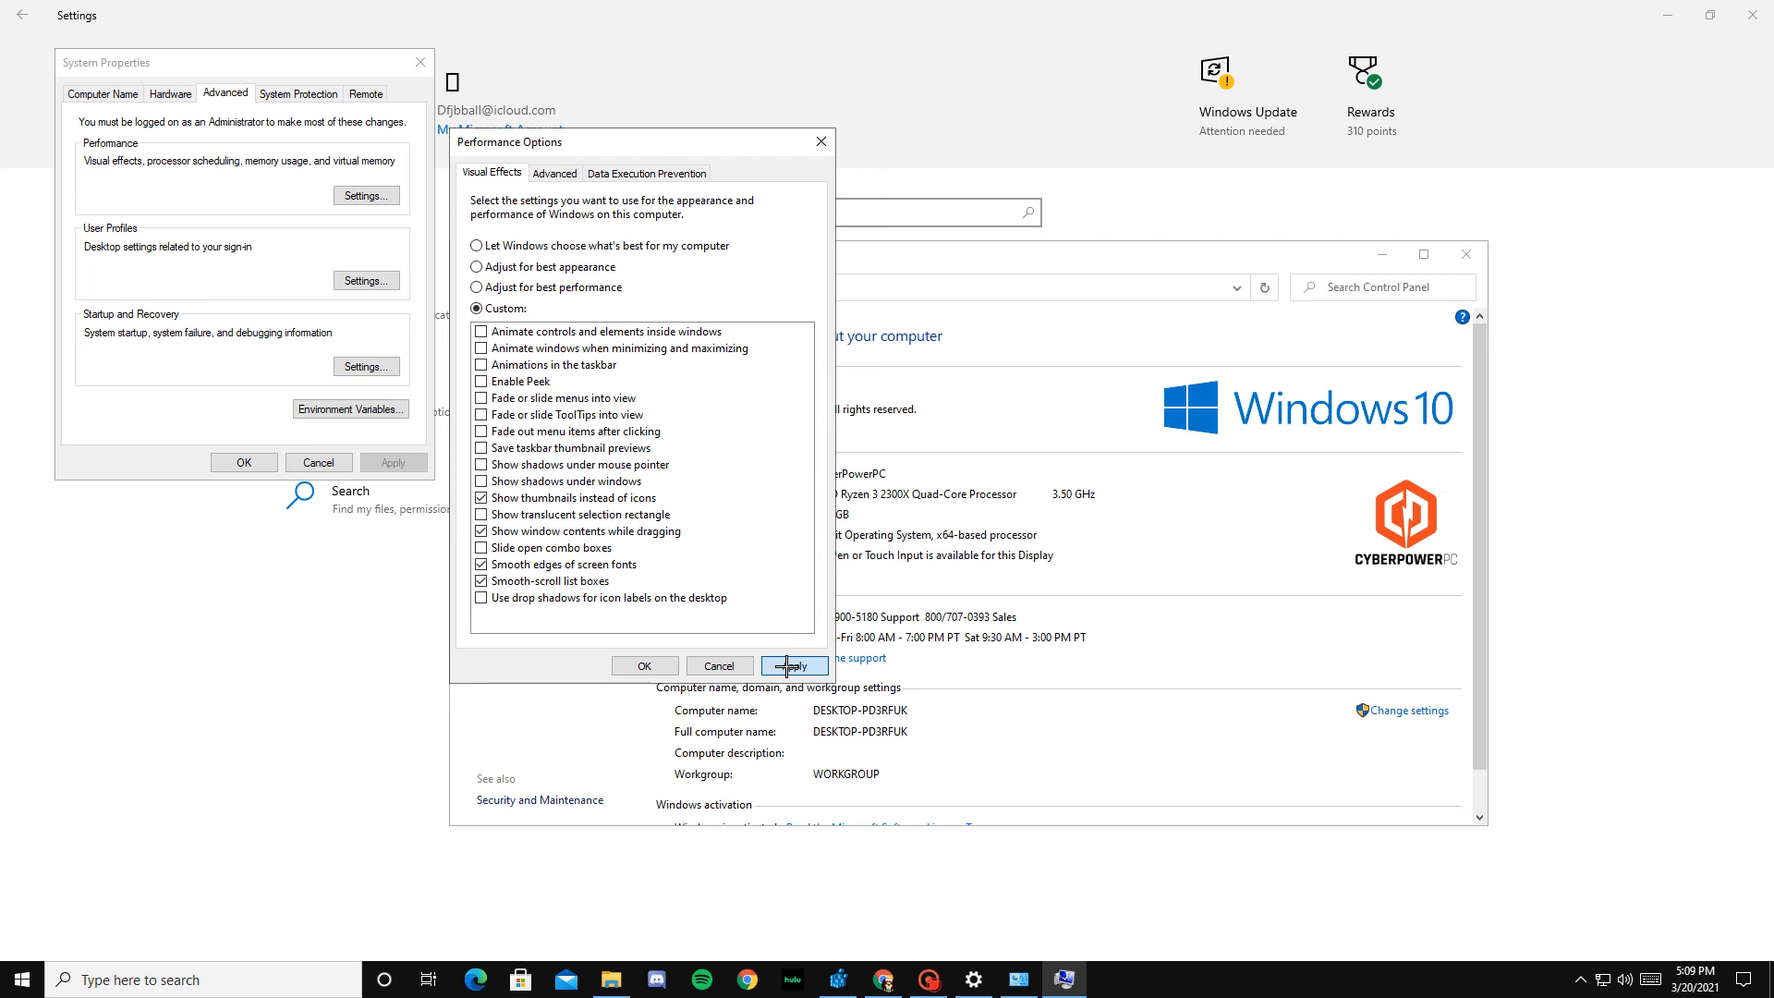
left_click(637, 665)
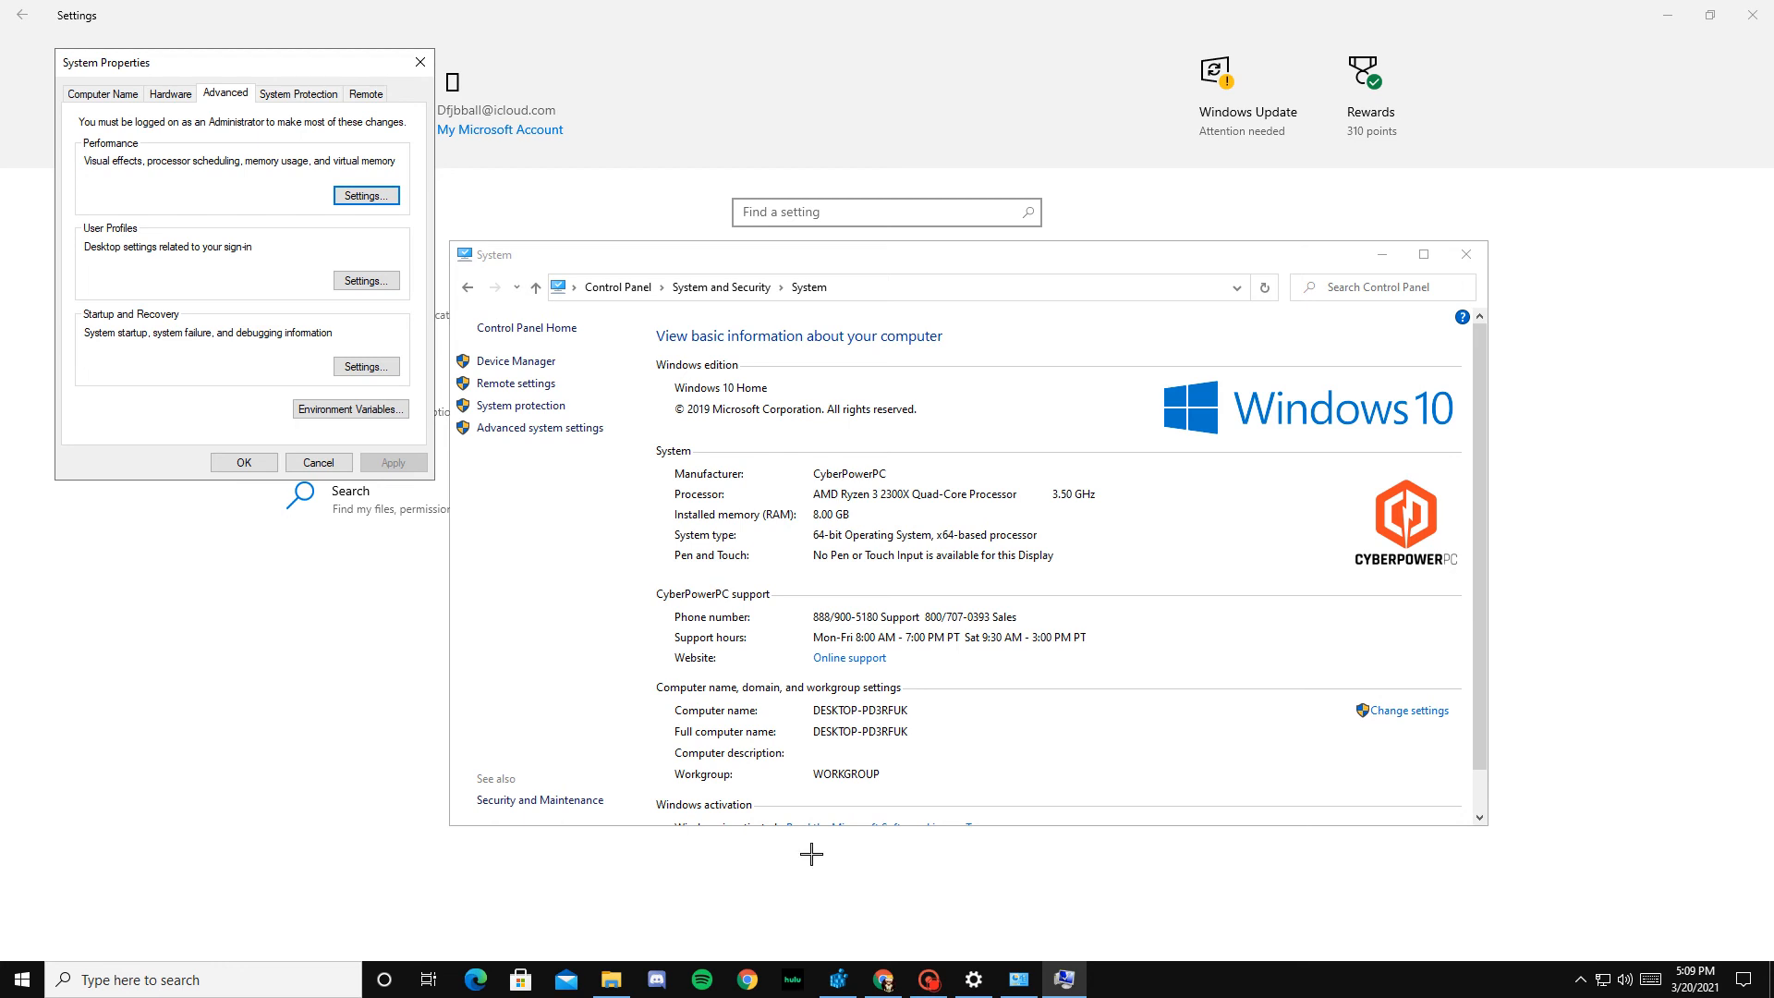
Step: Confirm the System Properties, clear the System window out of the way, and open the Registry Editor through Windows search
left_click(245, 462)
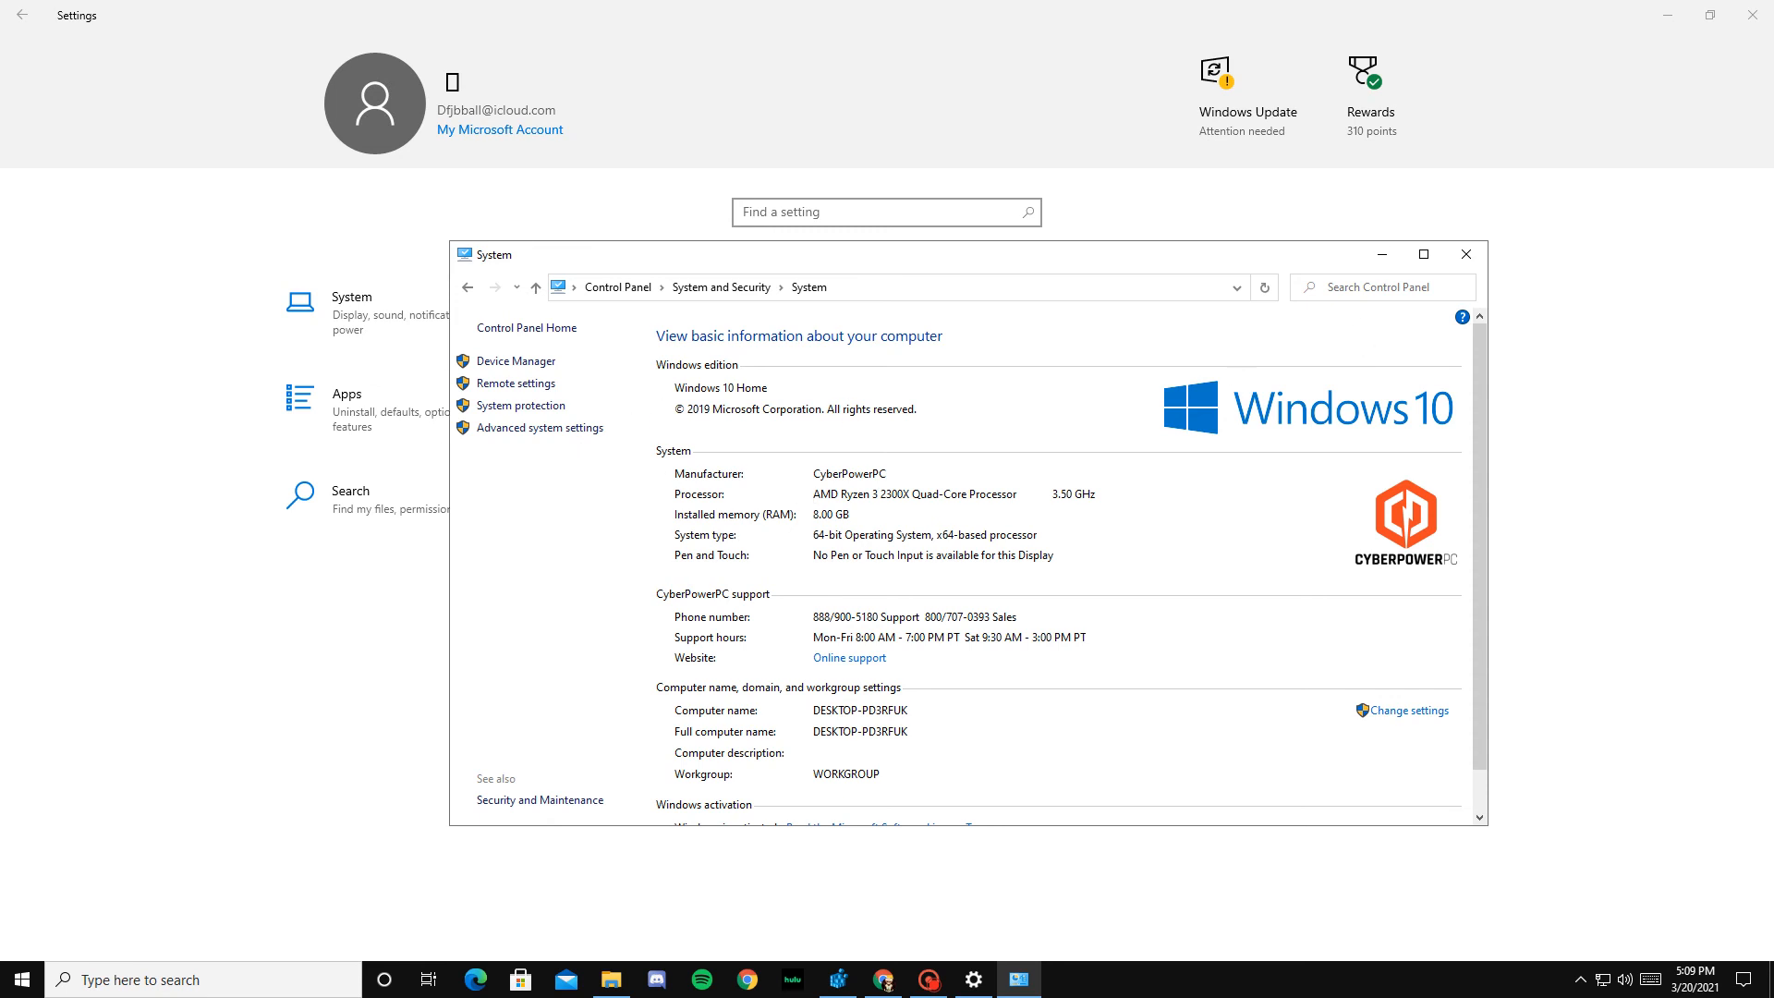
left_click(1382, 254)
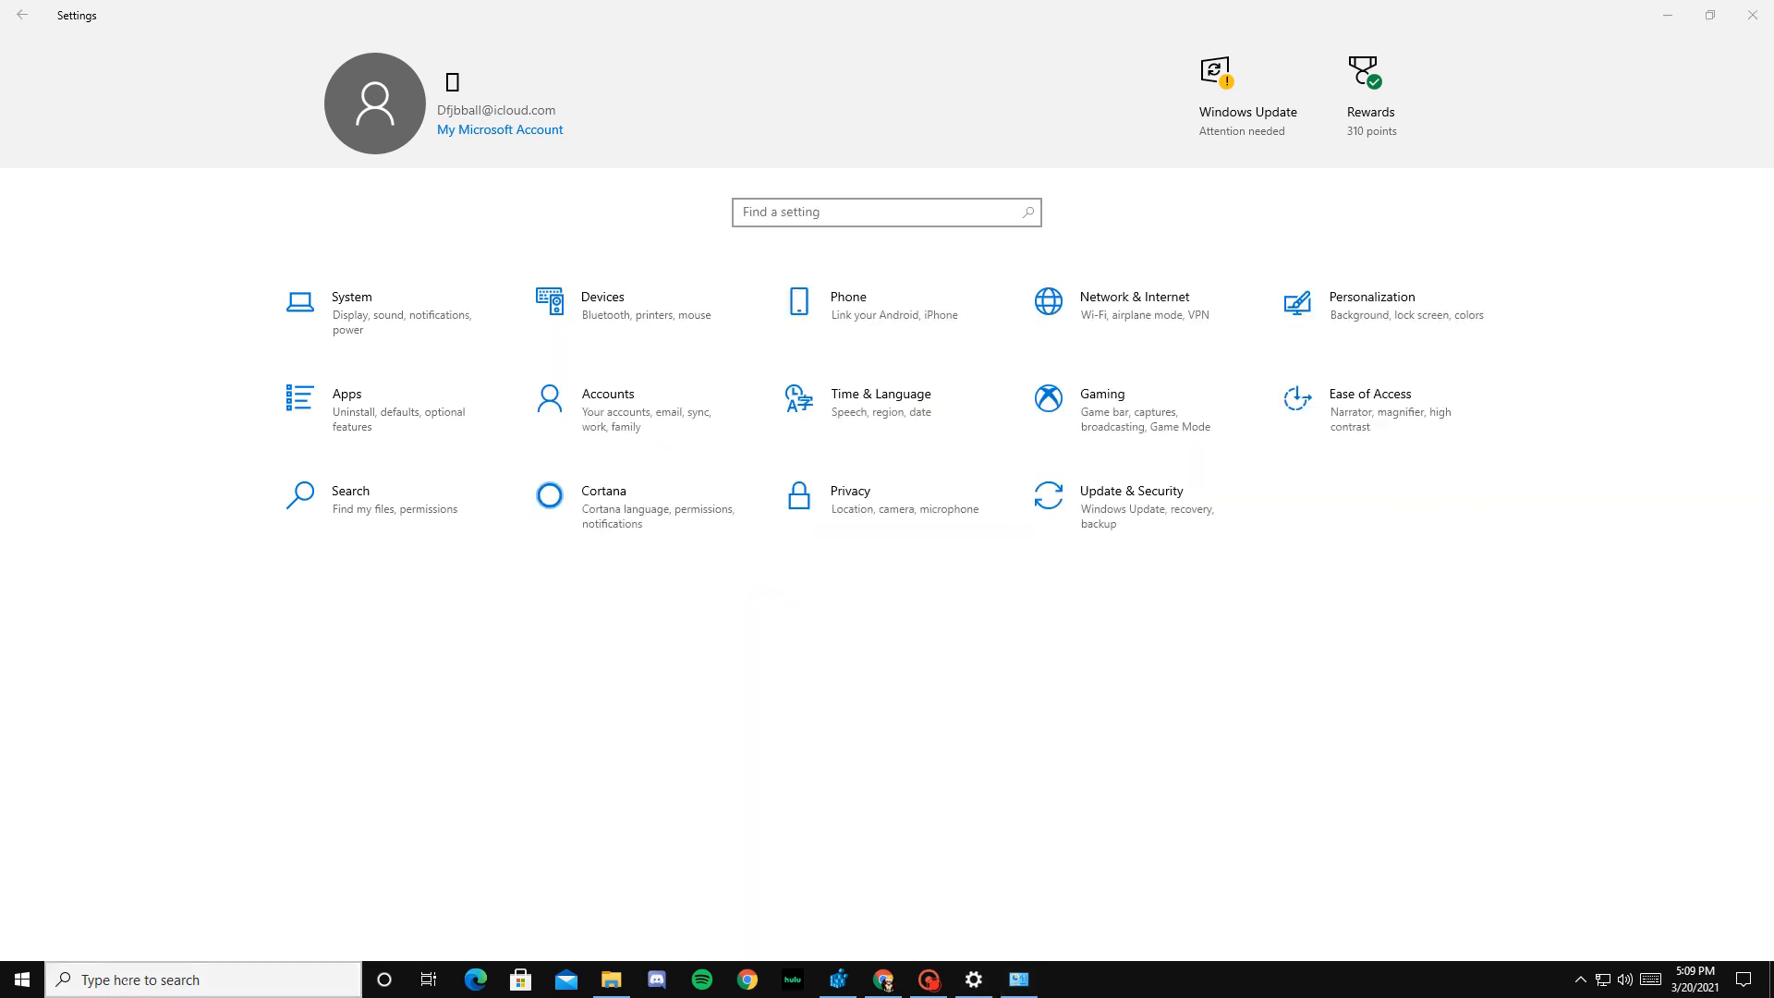
left_click(125, 982)
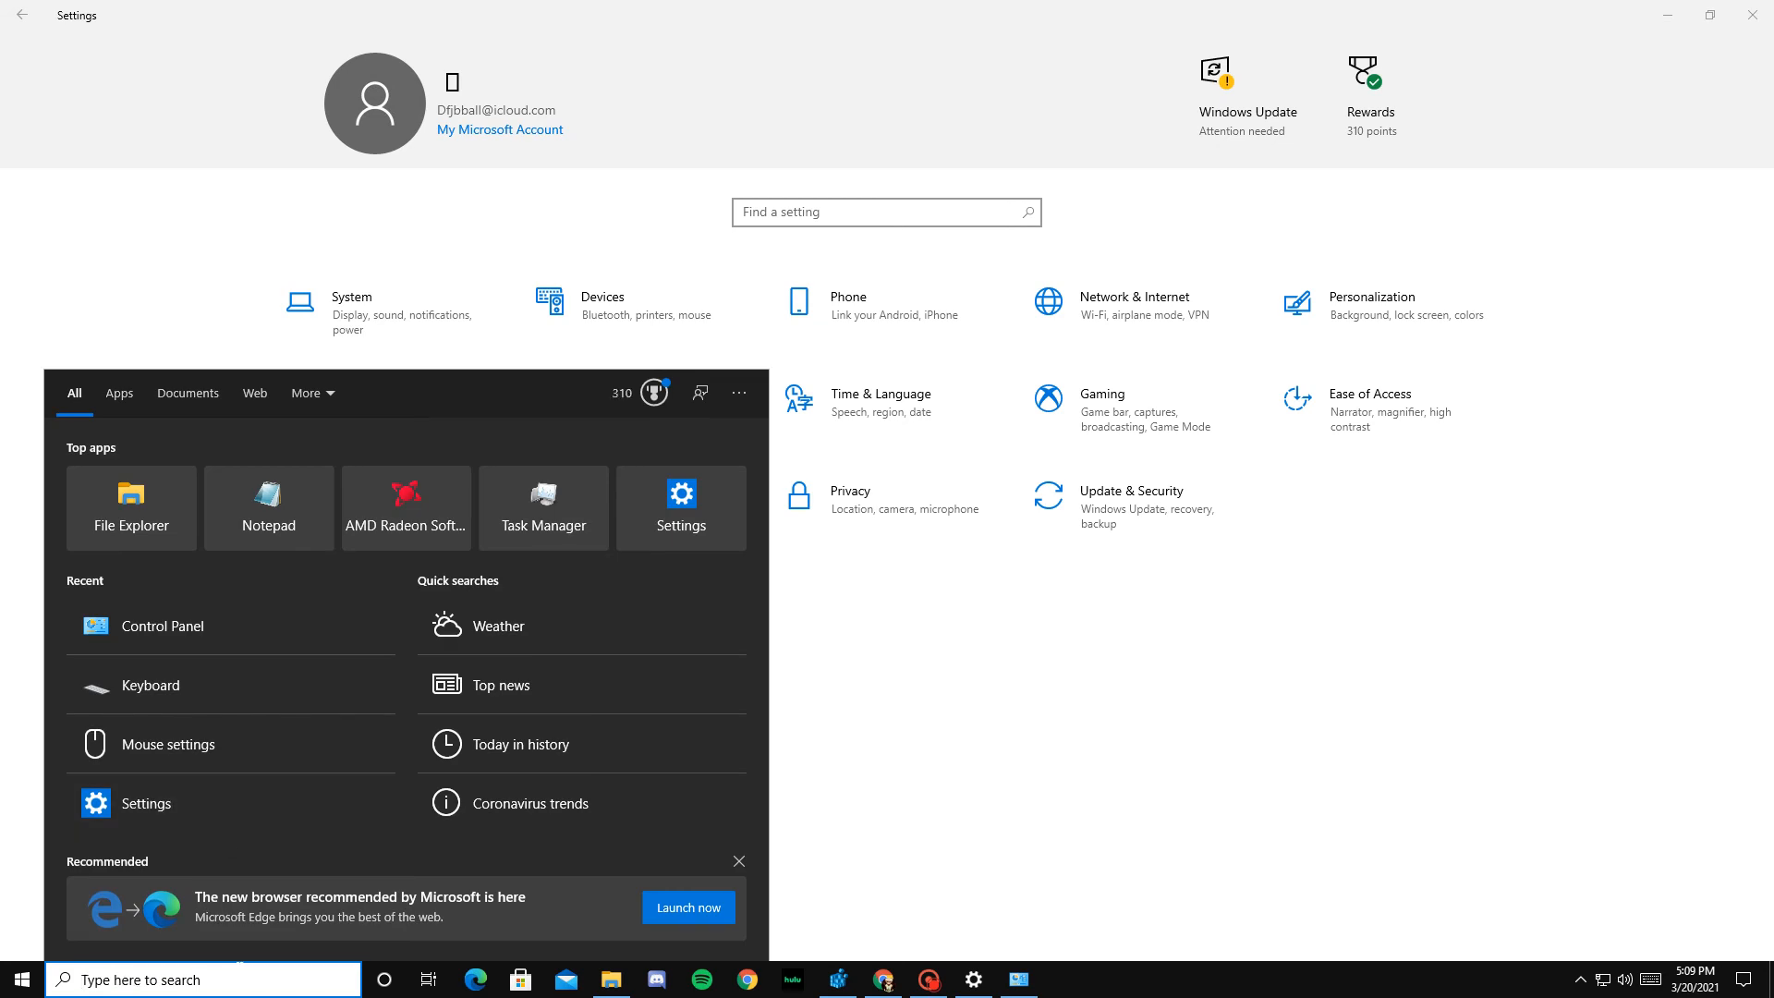
type("r")
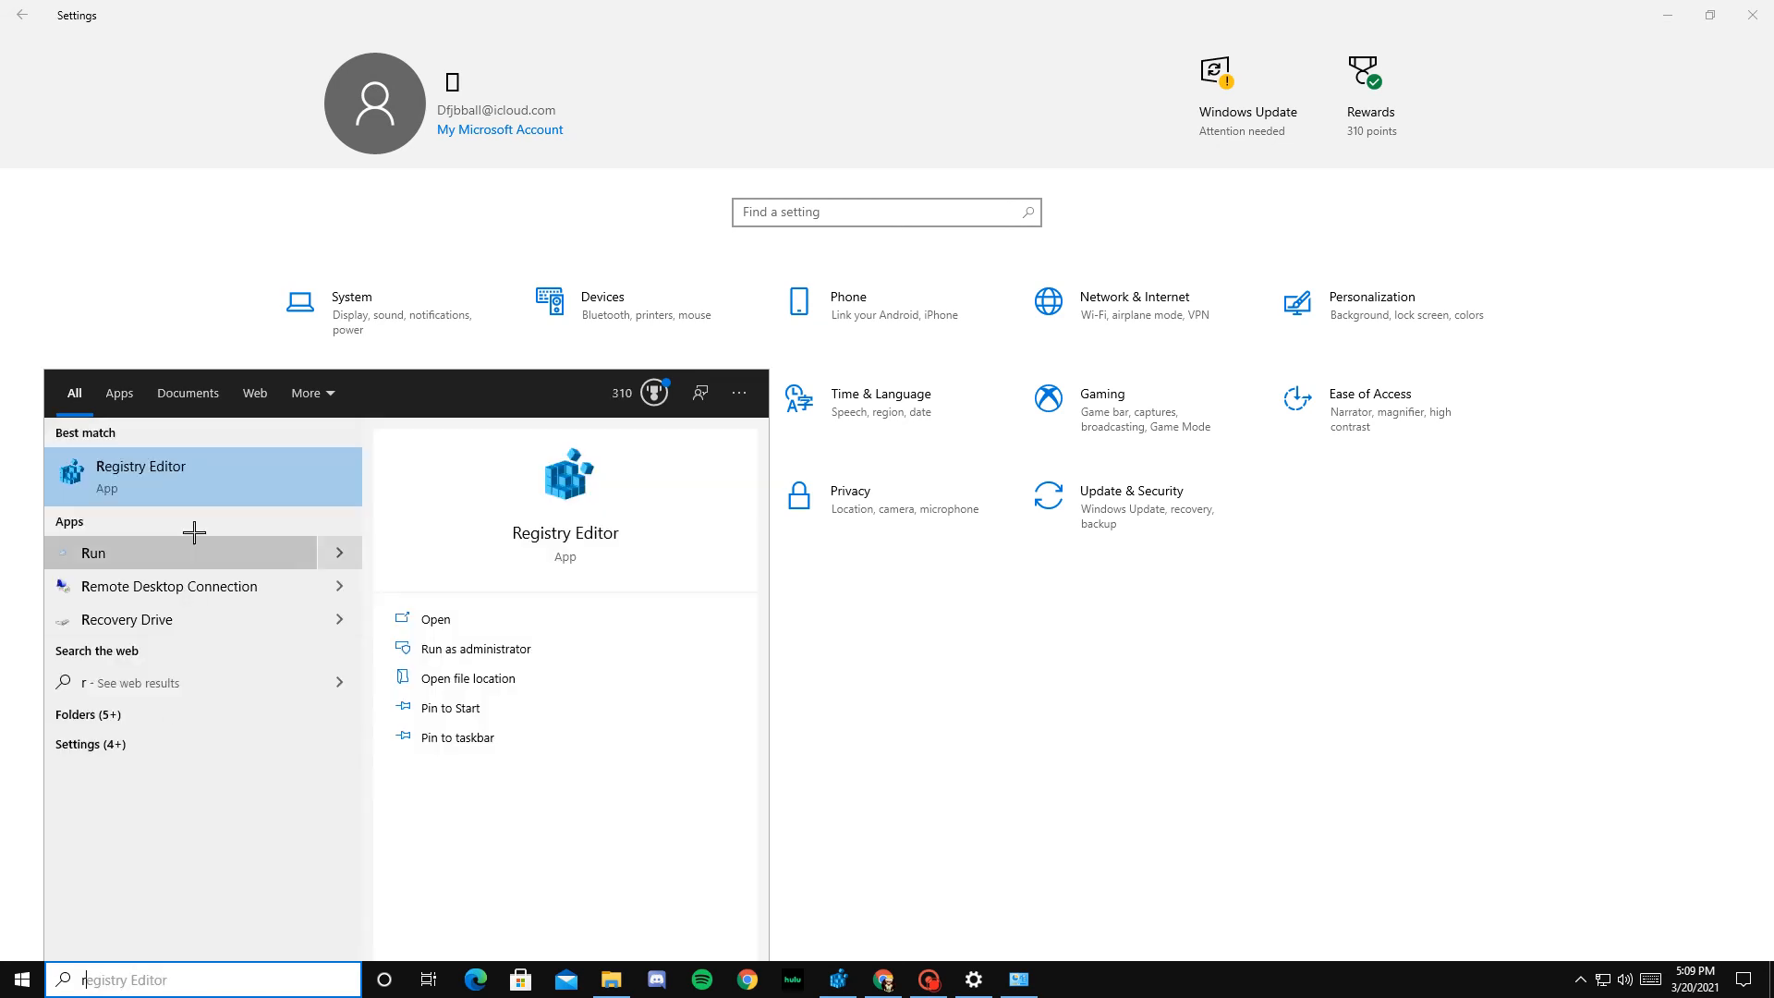
type("eg")
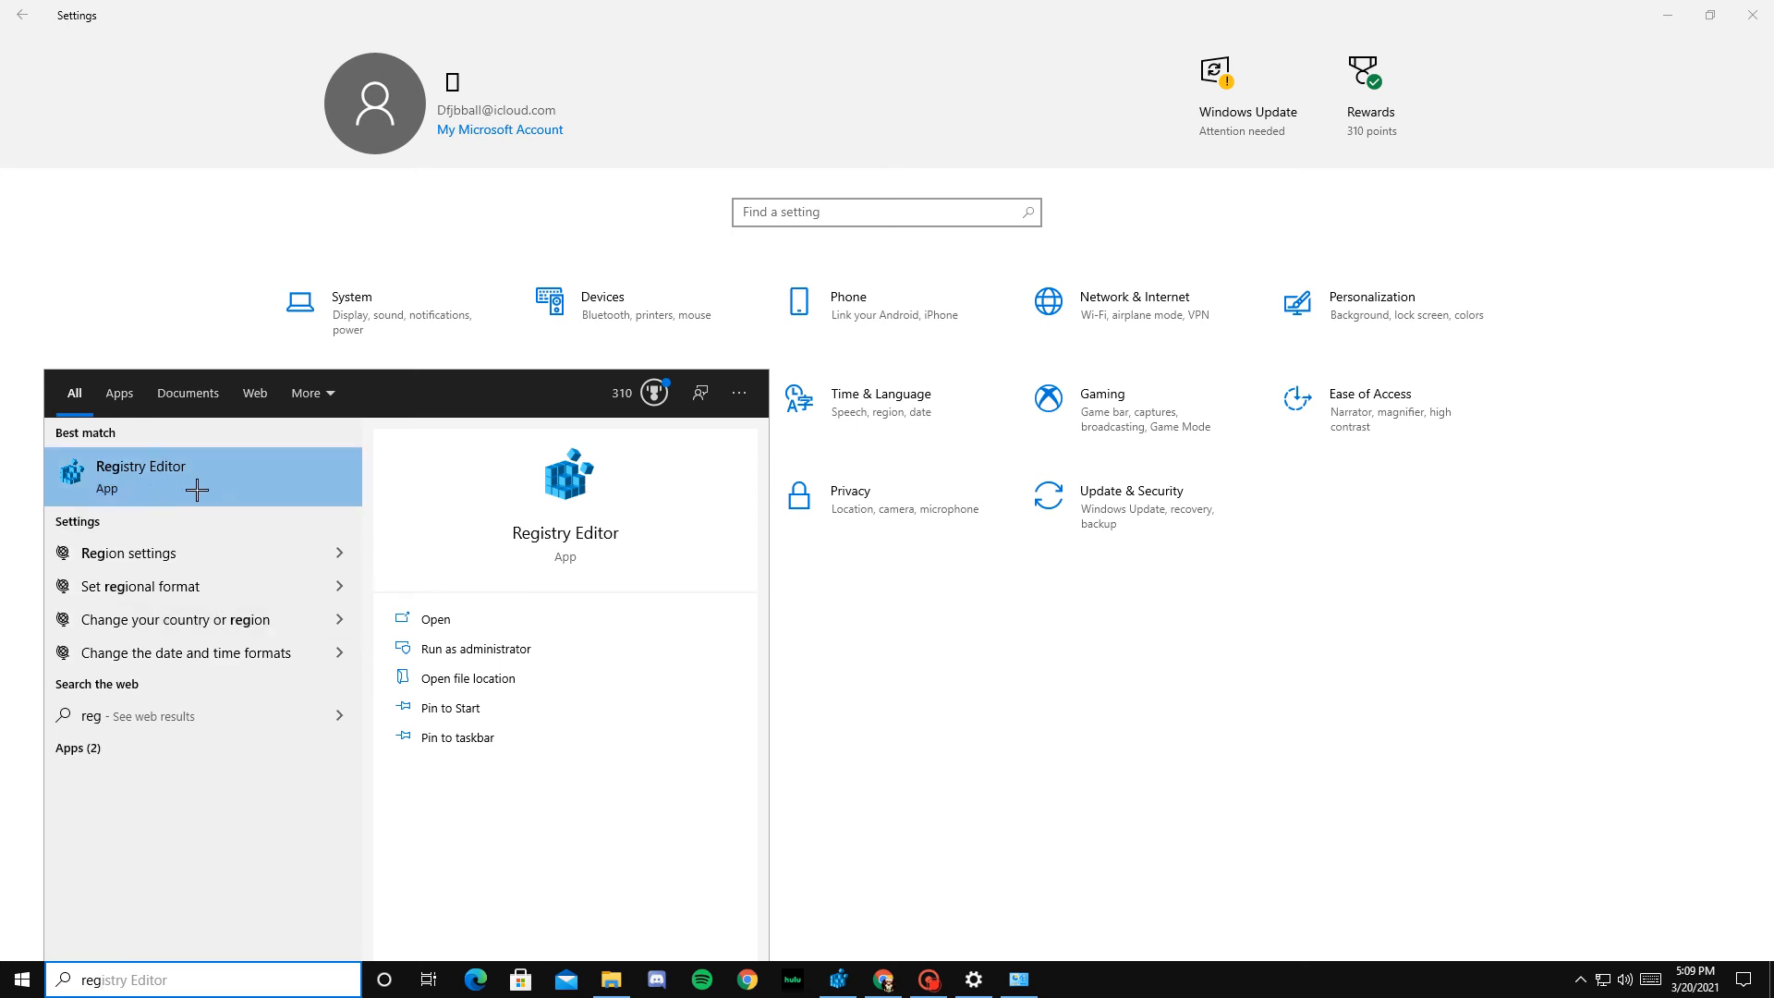
left_click(193, 488)
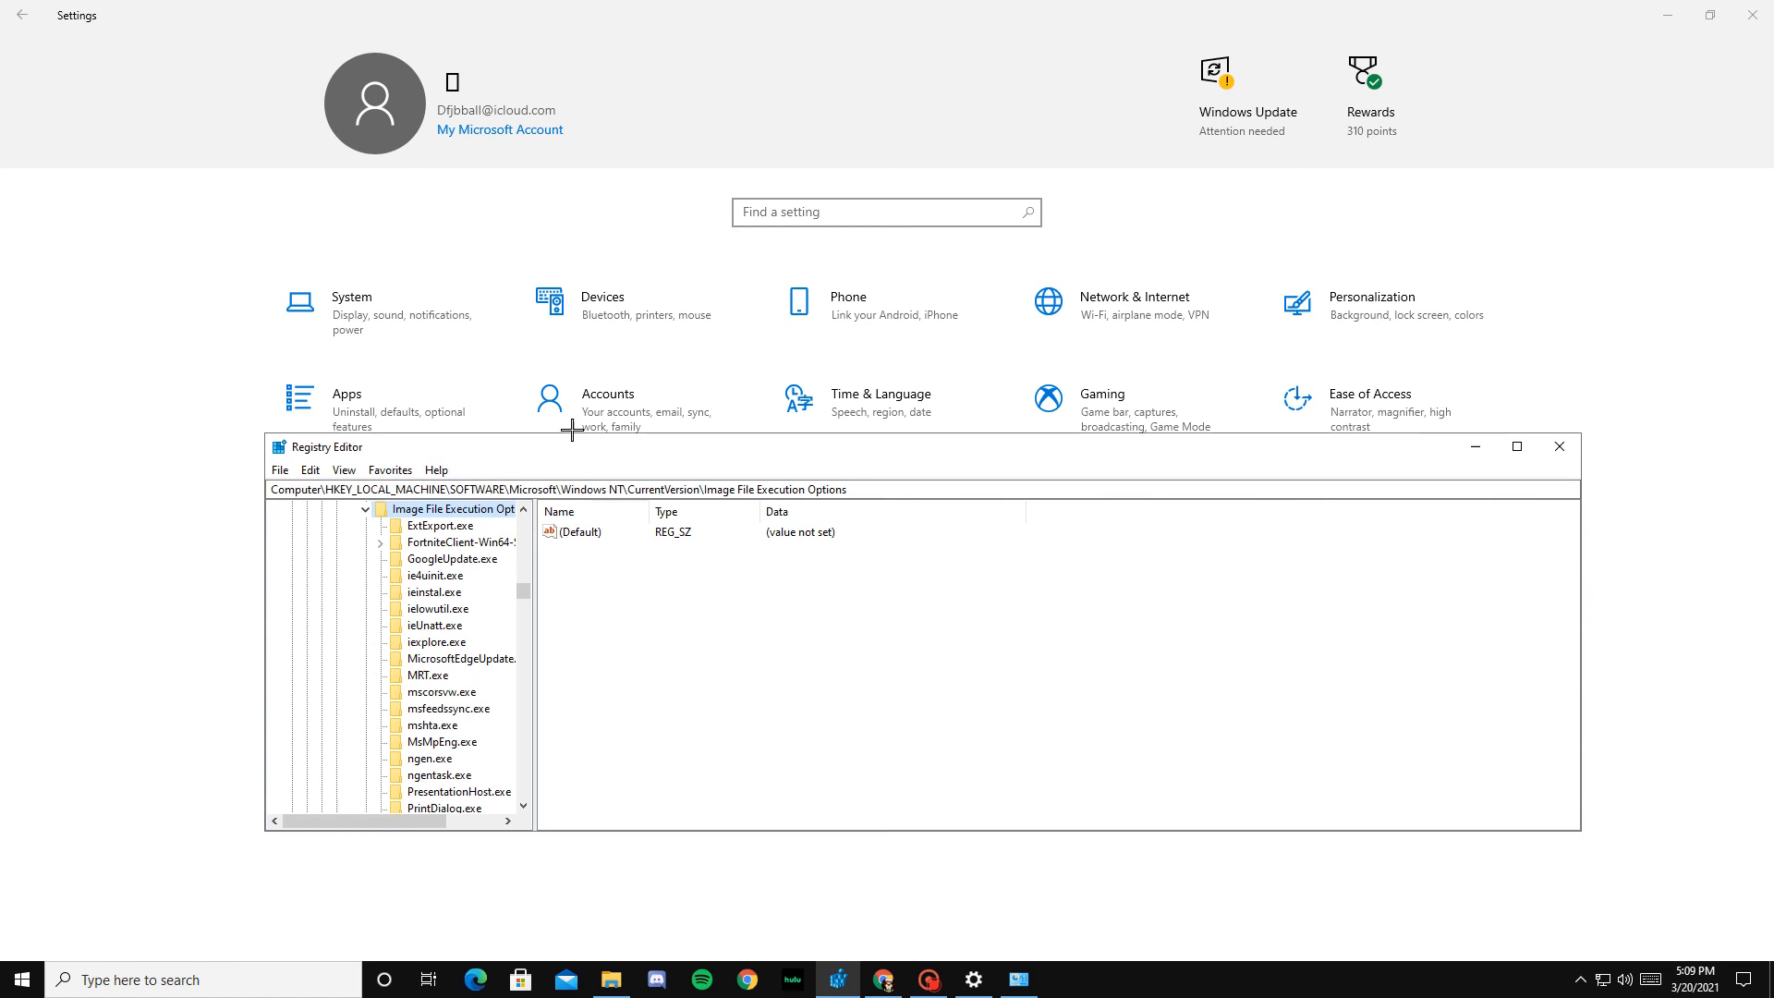
Step: Move the Registry Editor window higher and trace the key tree from HKEY_LOCAL_MACHINE through SOFTWARE to Microsoft
left_click_drag(572, 430, 599, 338)
scroll(499, 457, "up", 15)
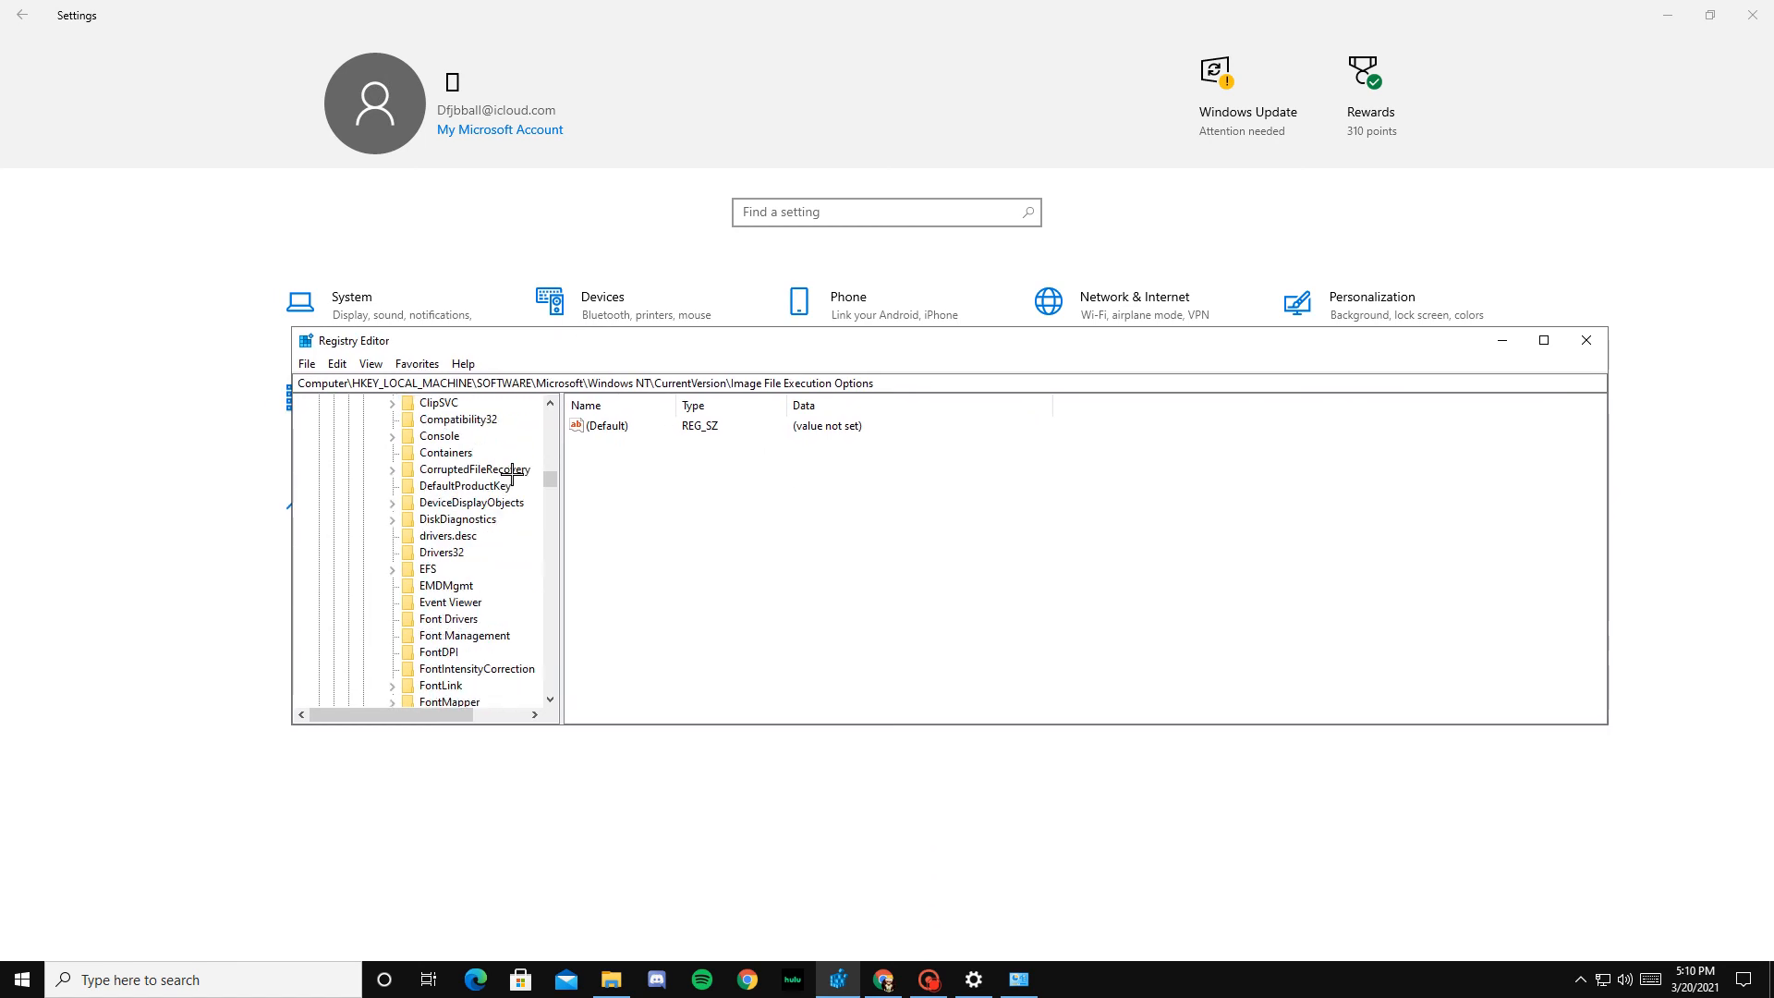
scroll(496, 478, "up", 15)
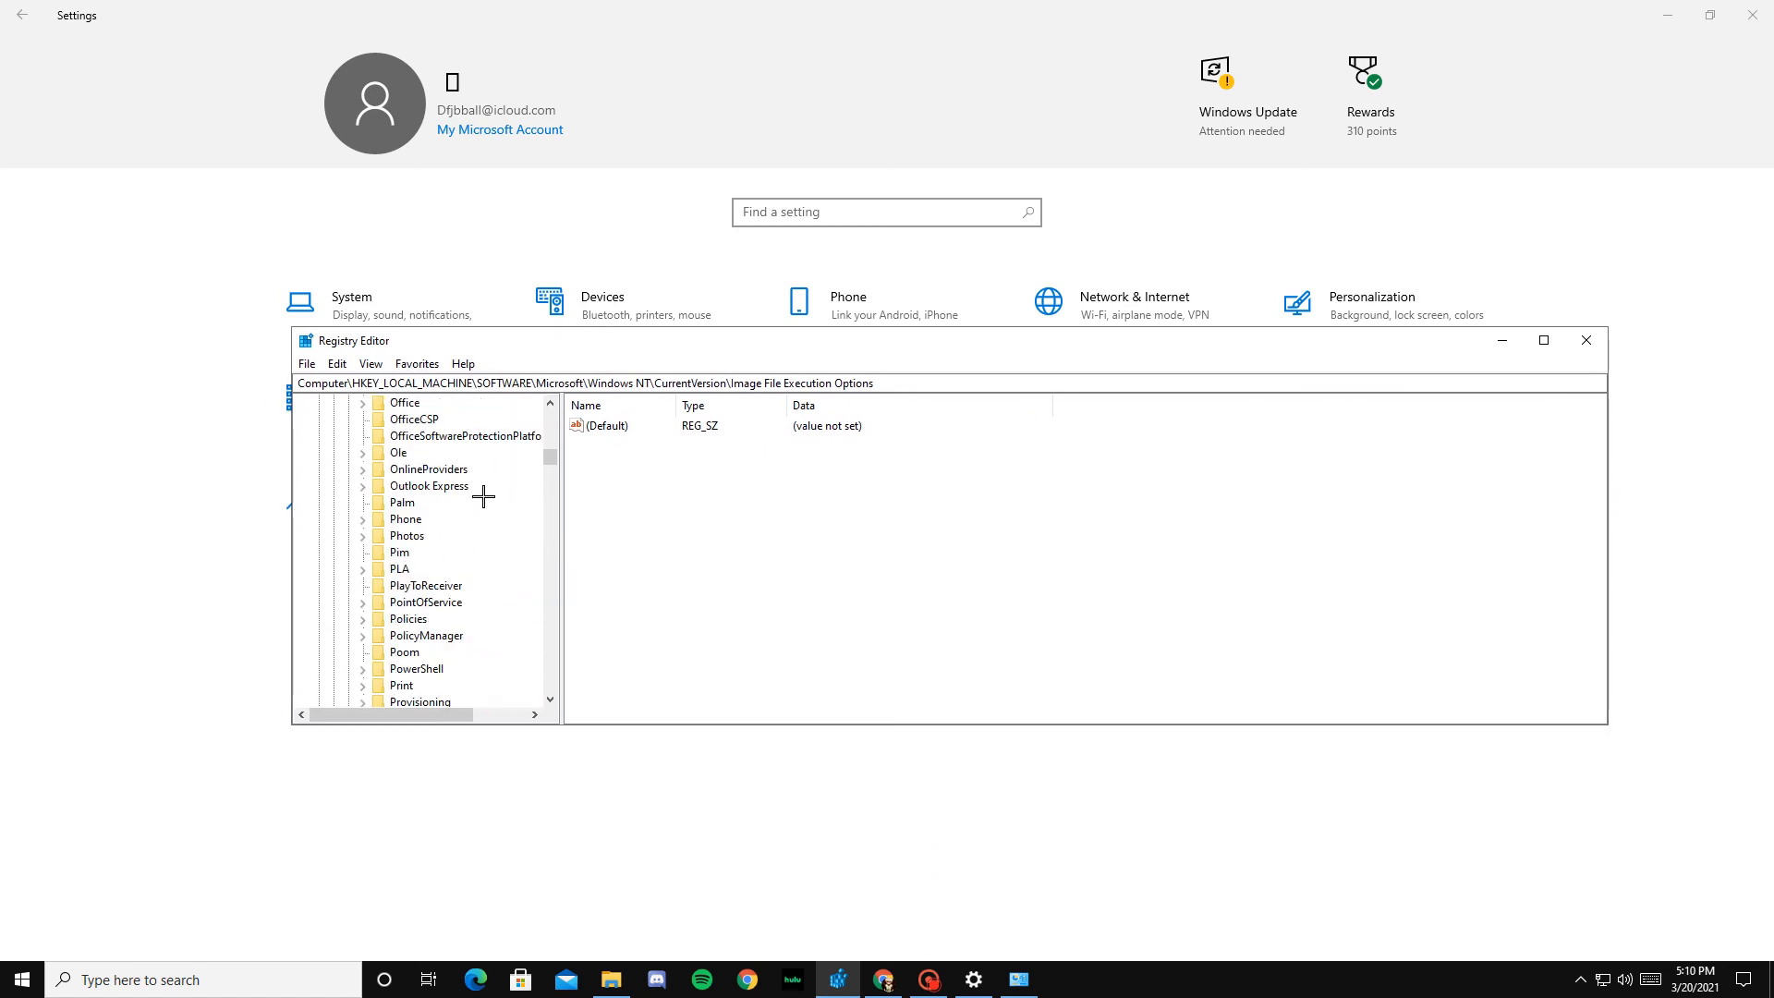
left_click_drag(558, 441, 552, 372)
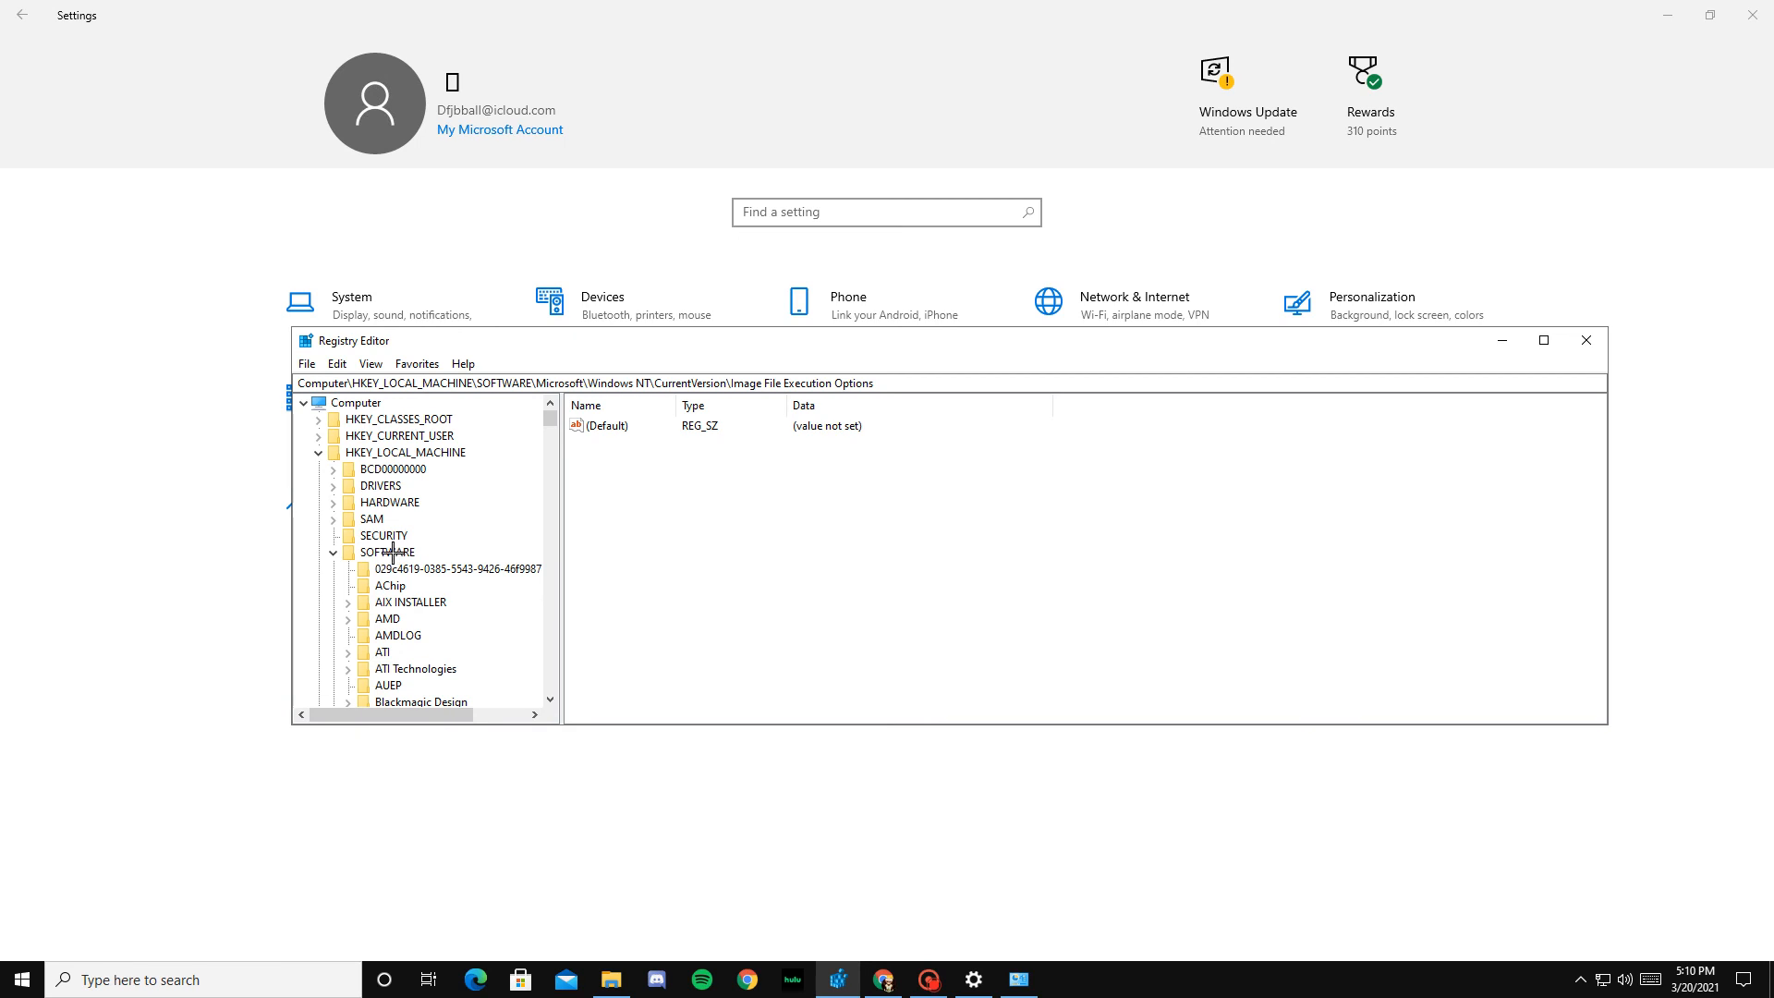
scroll(464, 601, "down", 15)
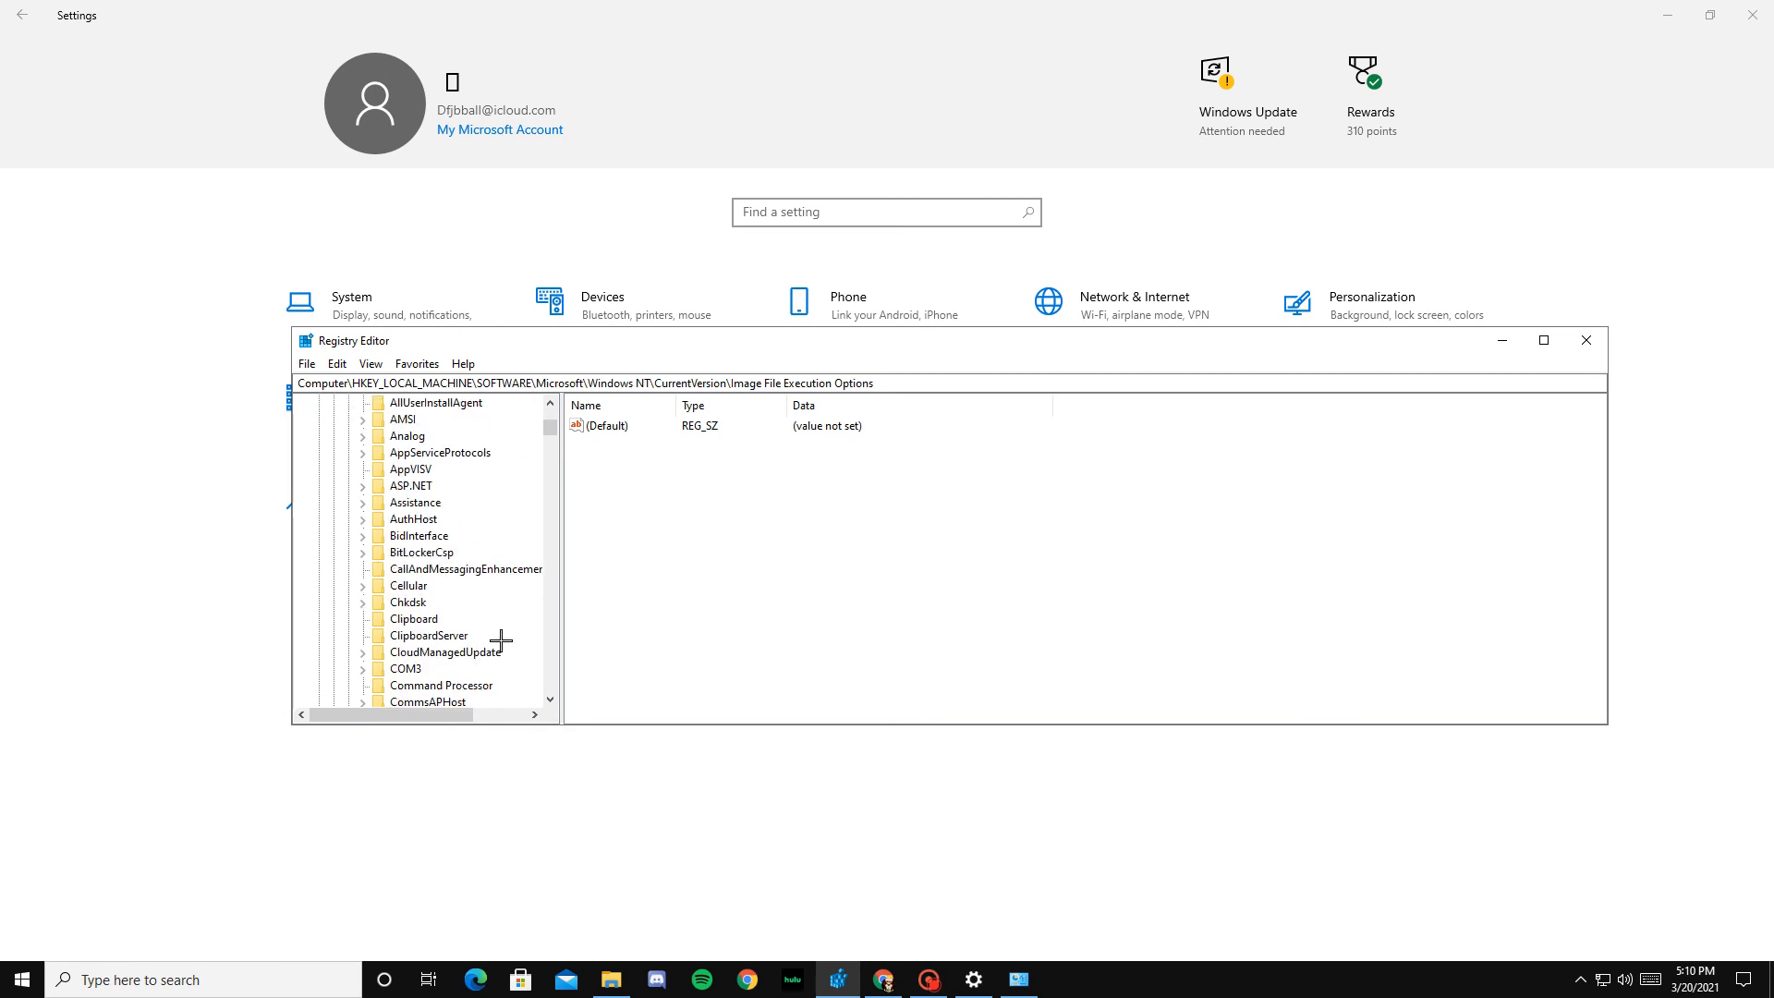
scroll(486, 619, "down", 15)
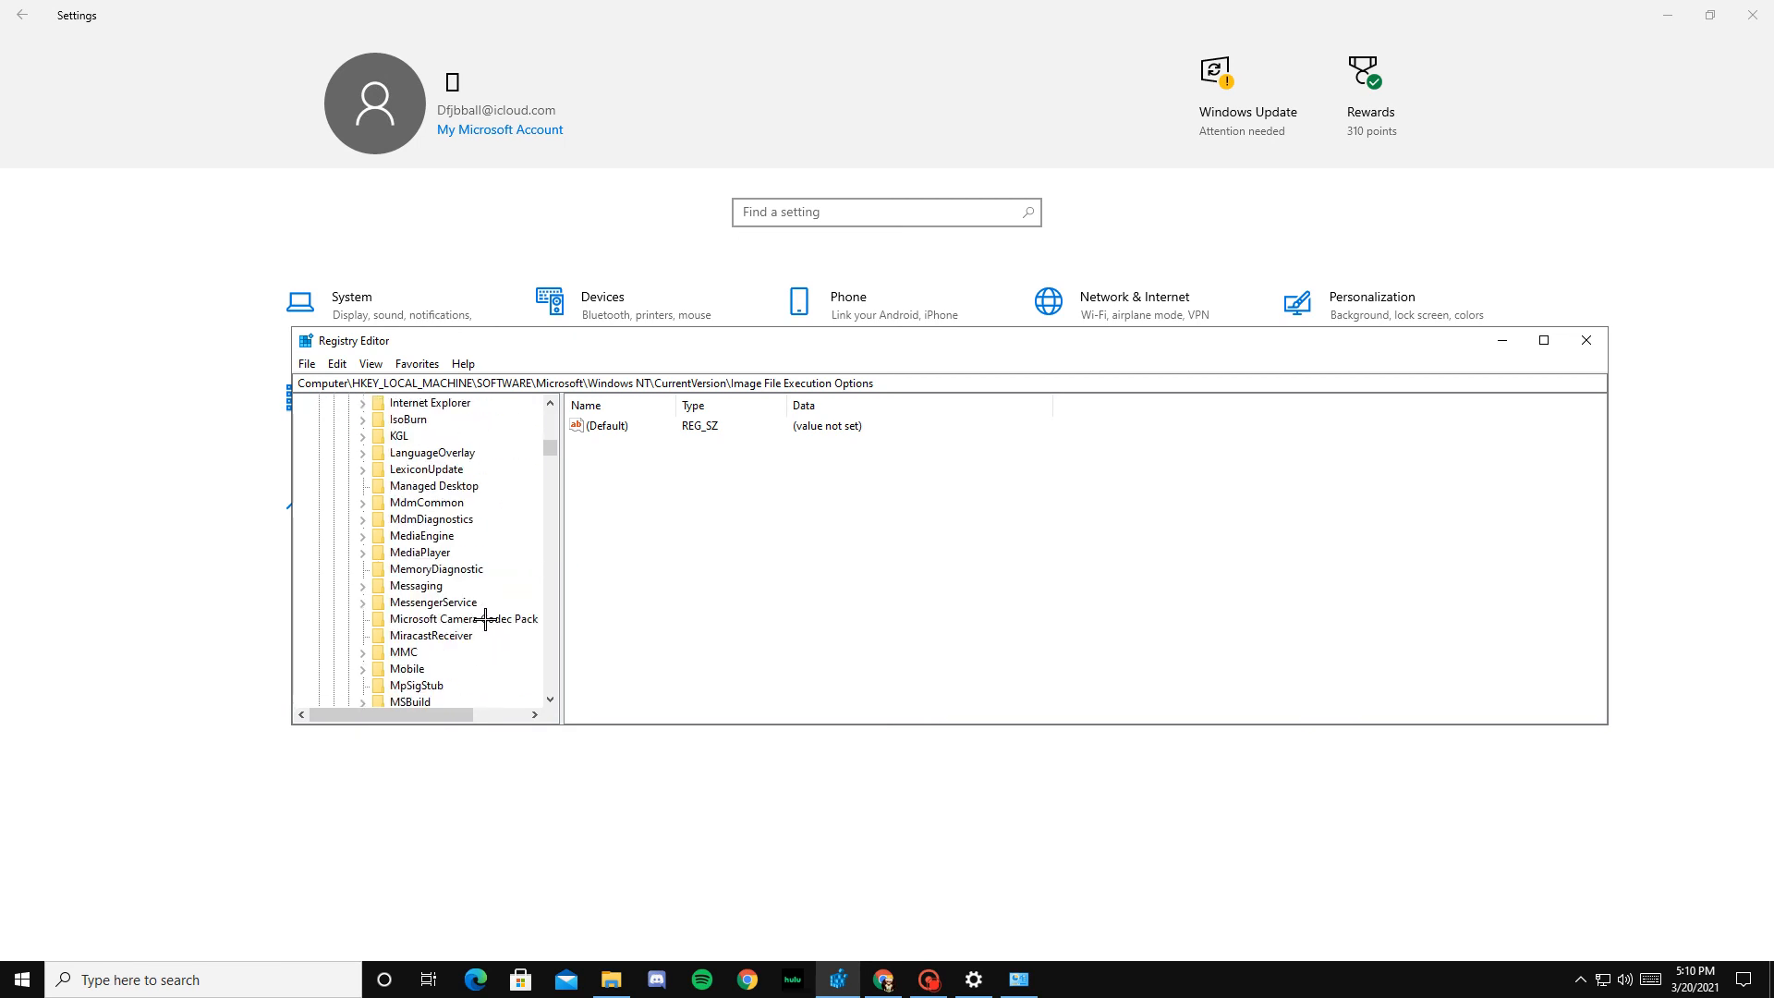
scroll(486, 619, "up", 15)
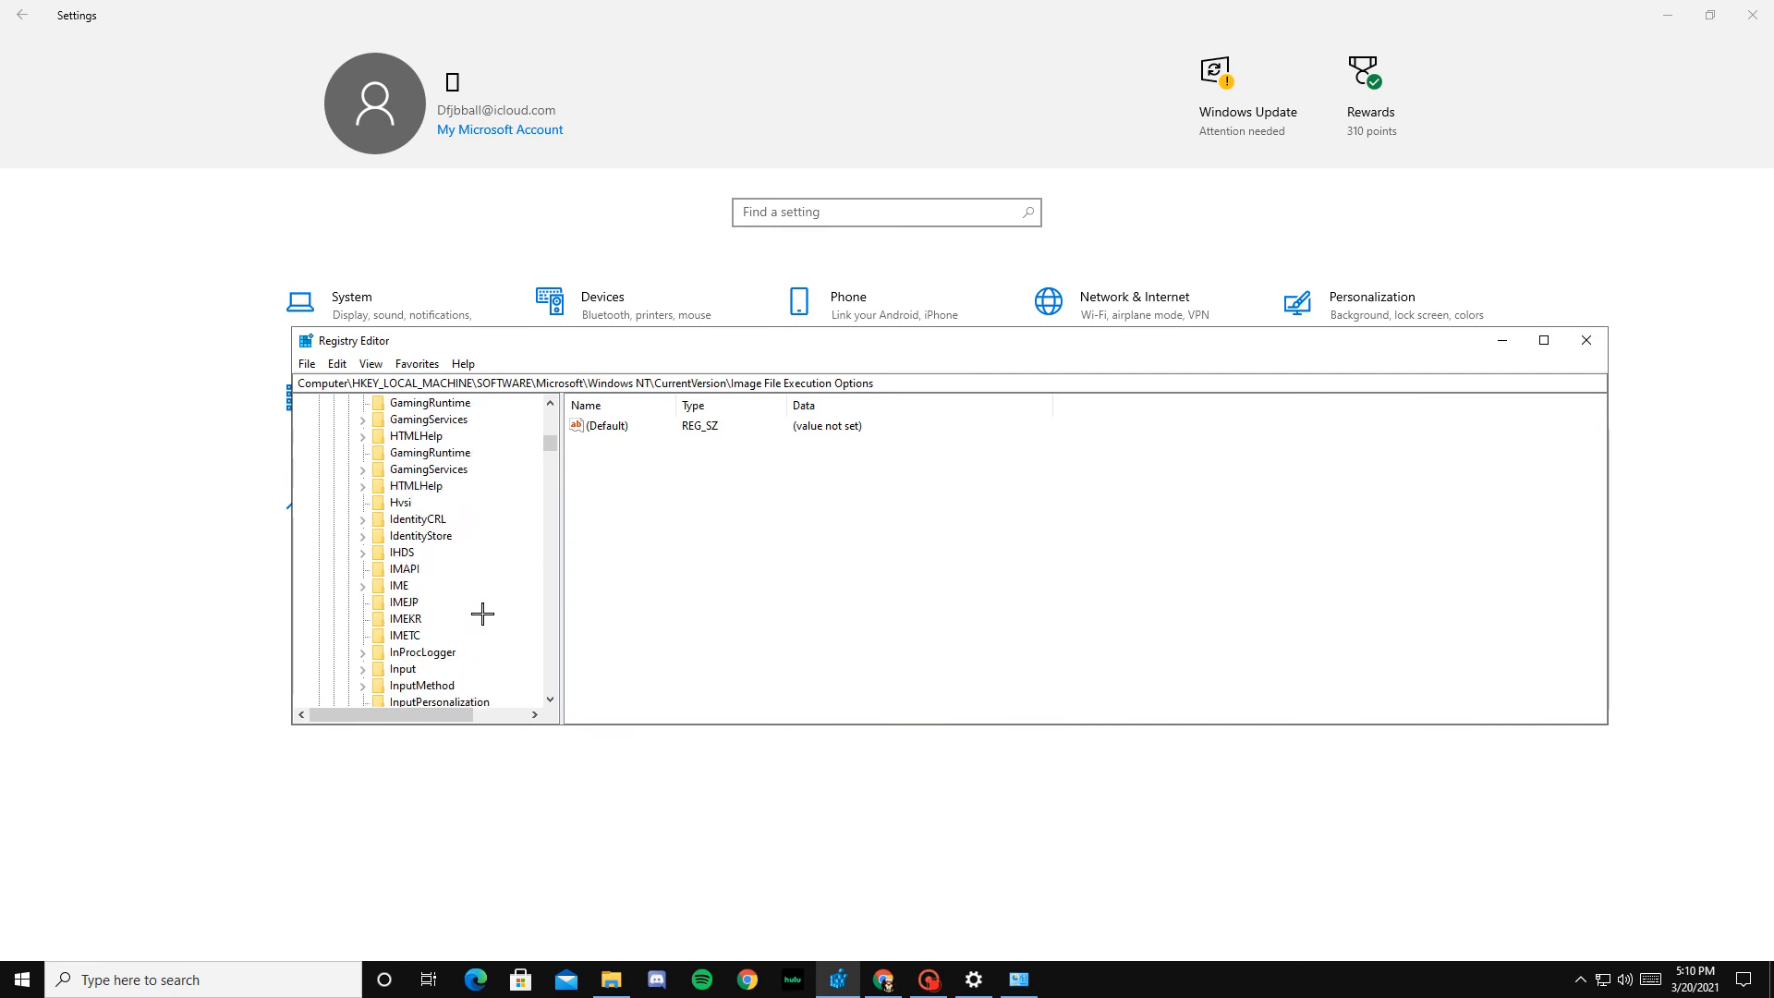
scroll(483, 611, "up", 20)
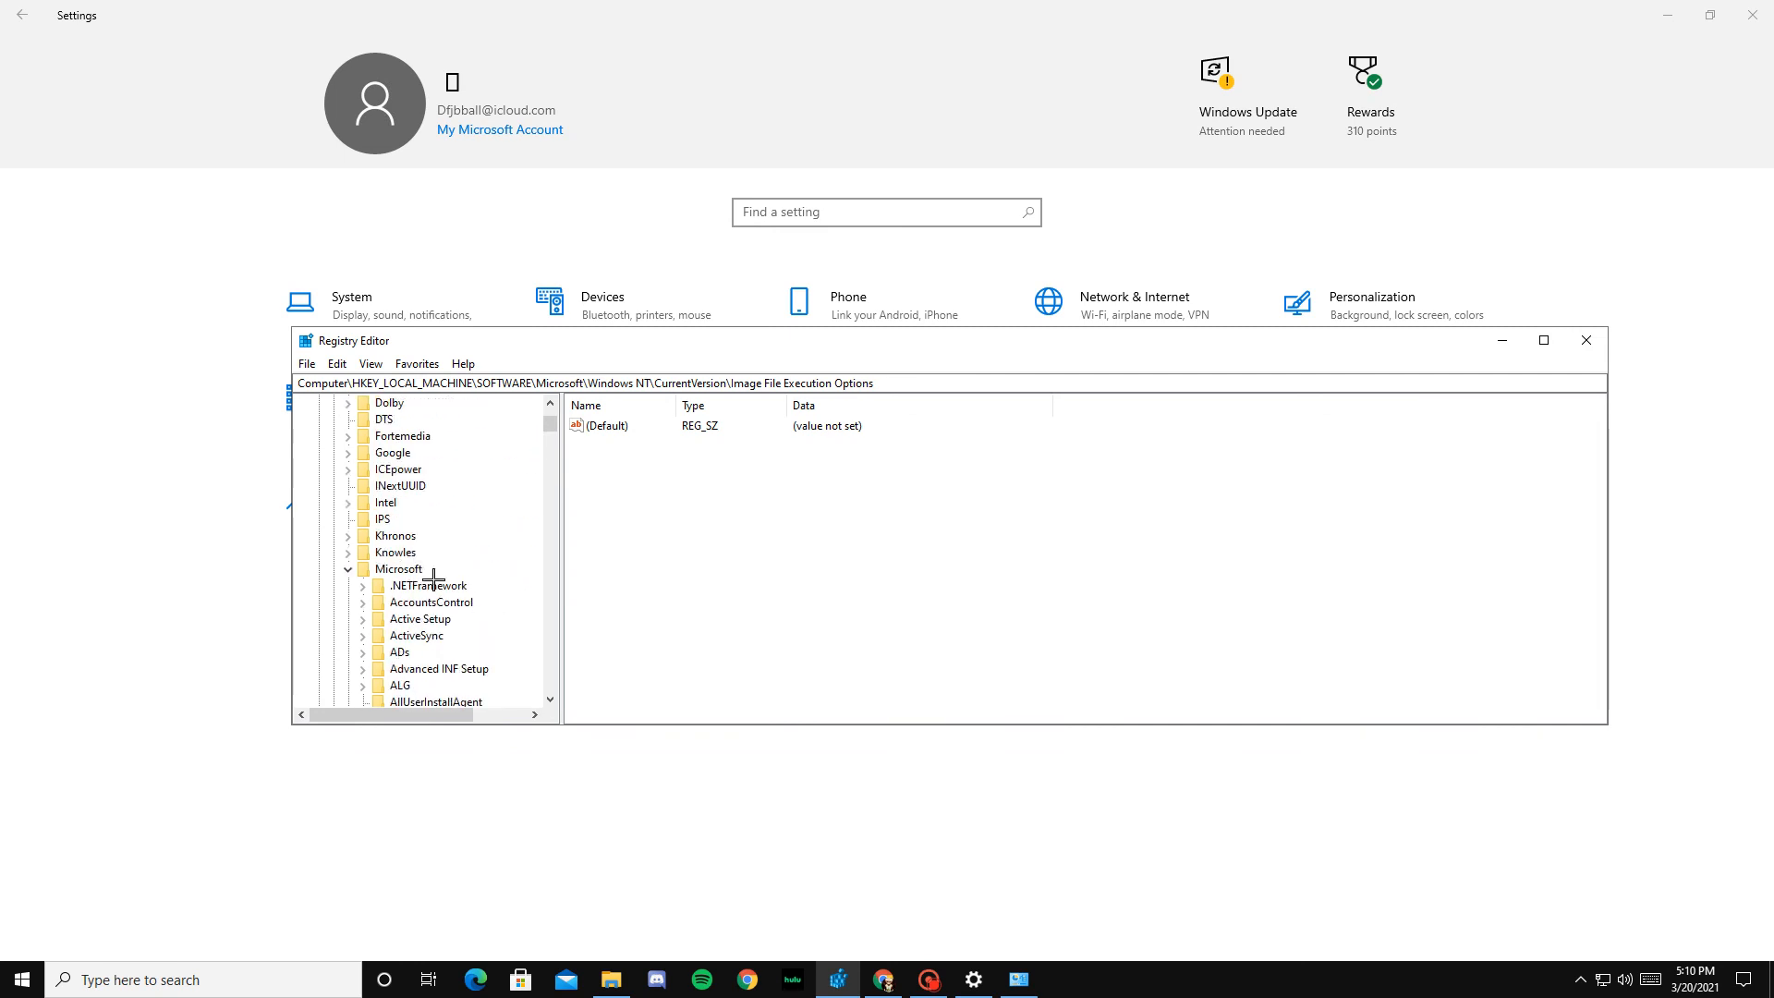
Step: Trace the keys under Microsoft through Windows NT and CurrentVersion to Image File Execution Options
scroll(433, 577, "down", 20)
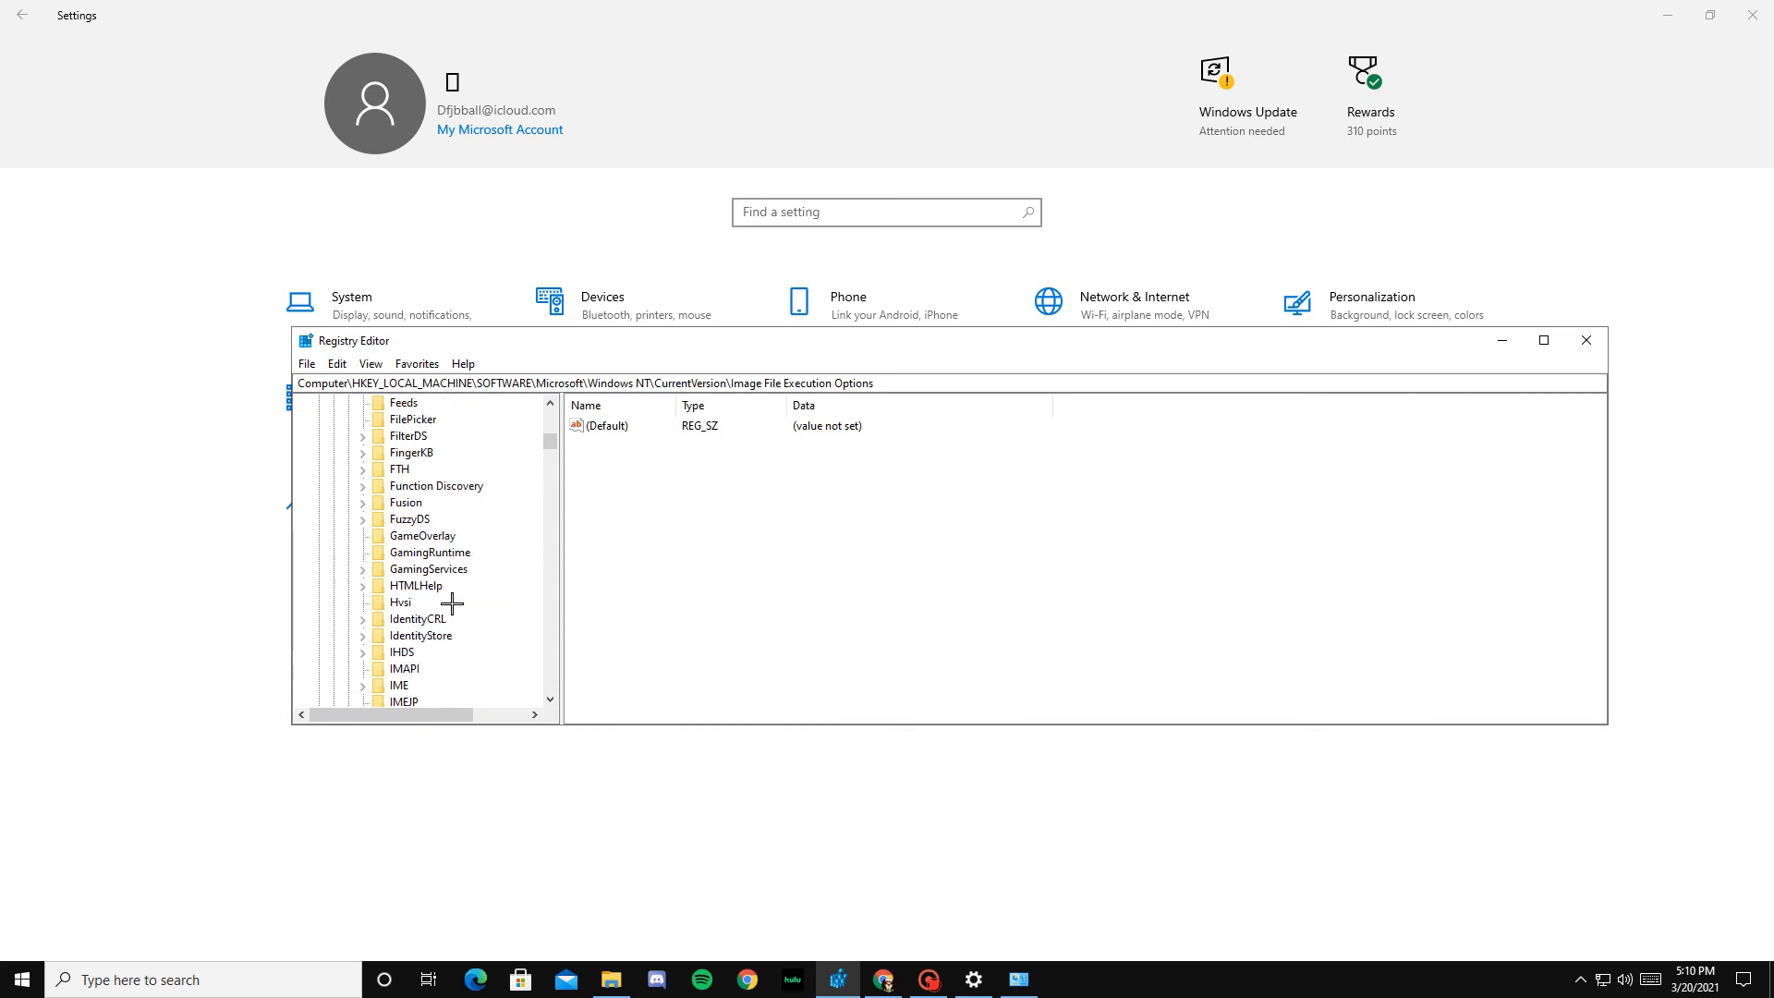
scroll(452, 603, "down", 20)
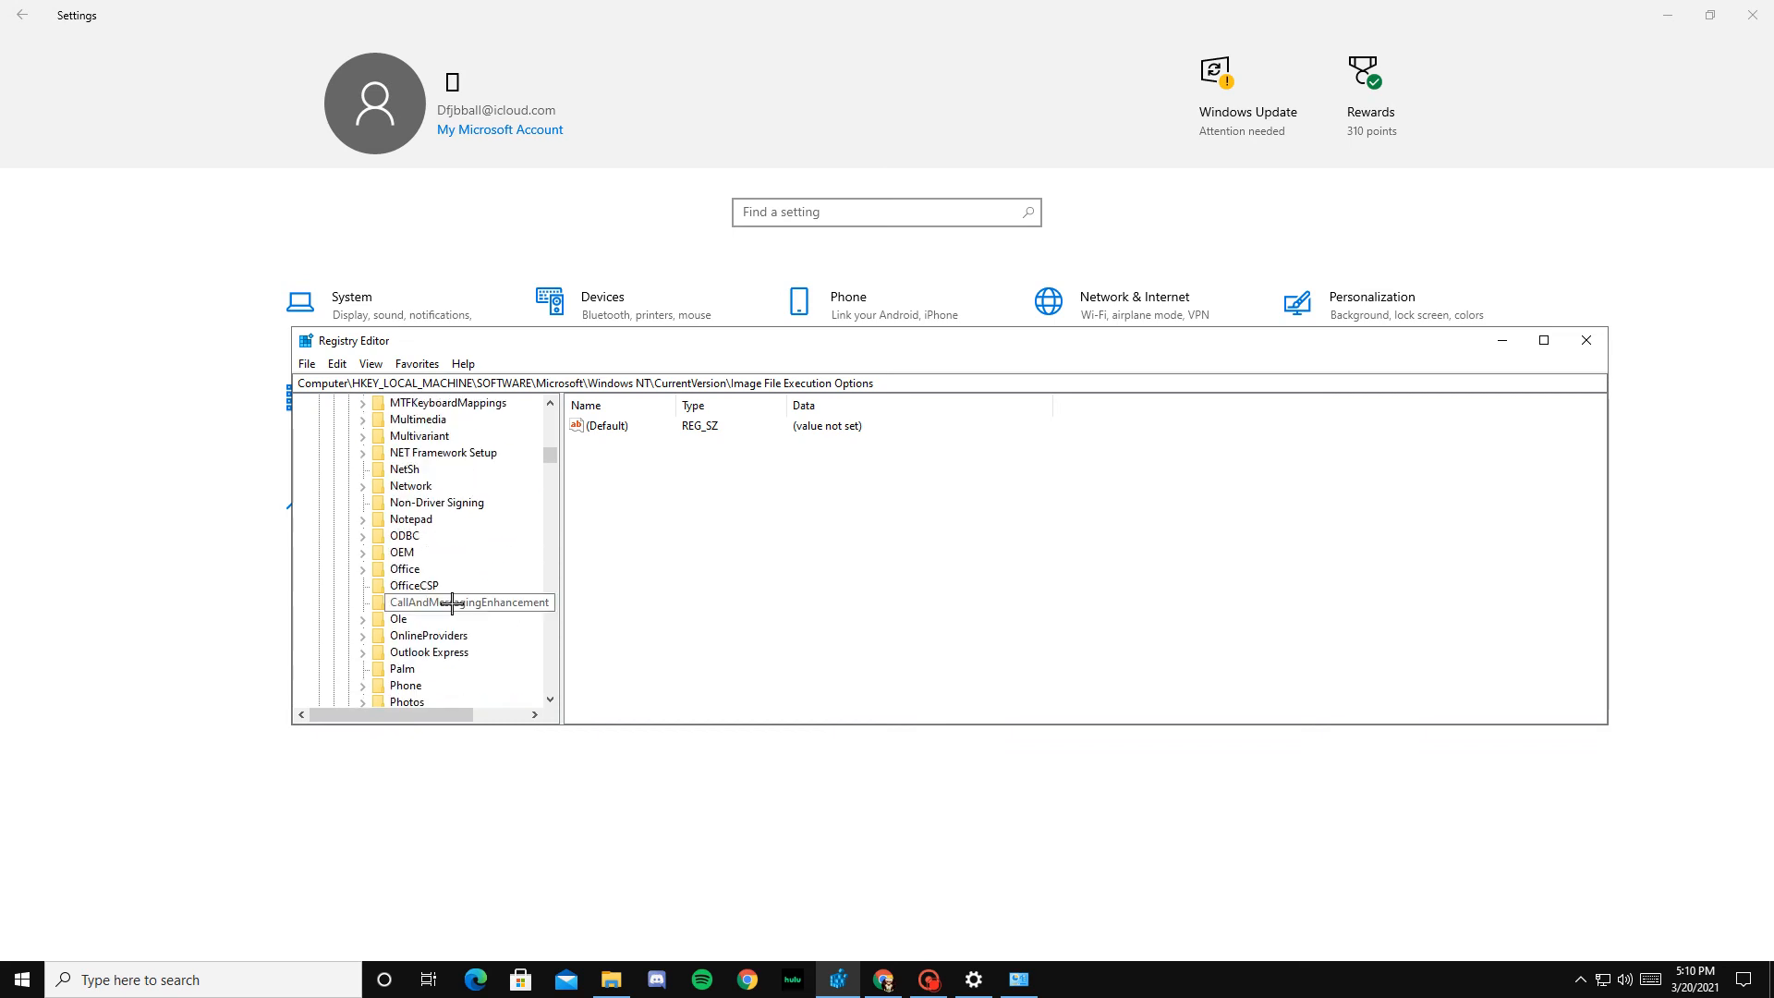
scroll(451, 602, "down", 20)
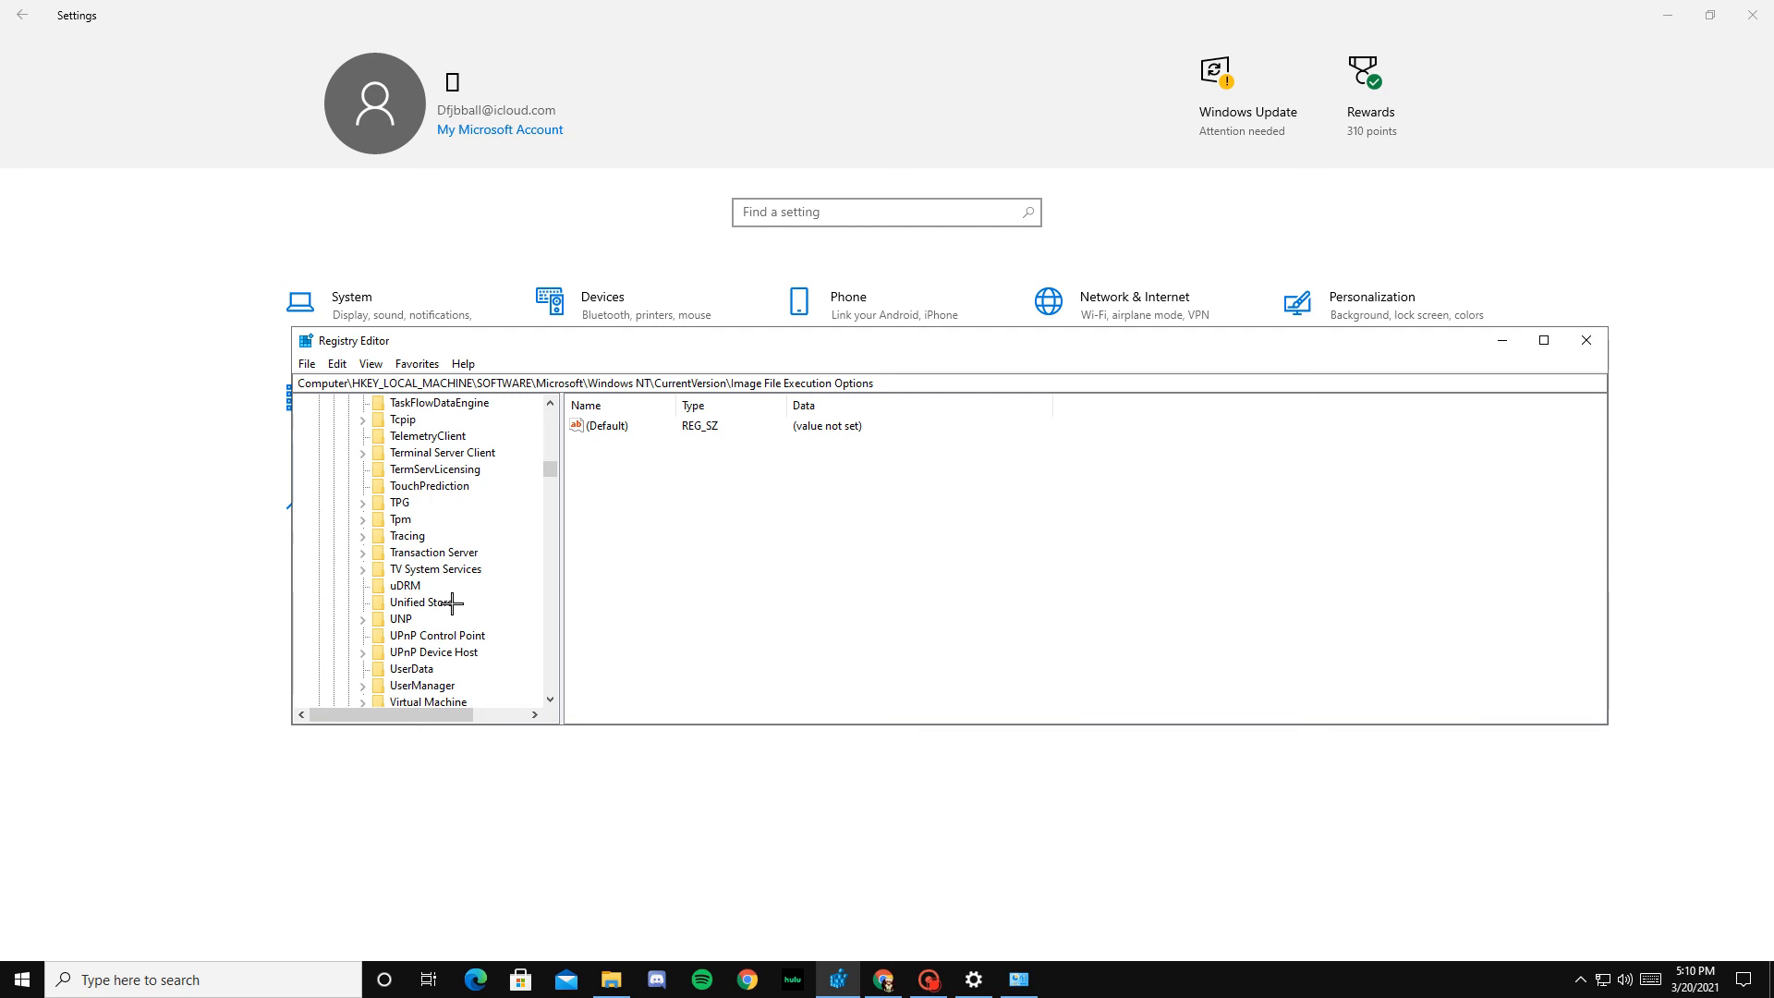
scroll(452, 602, "down", 7)
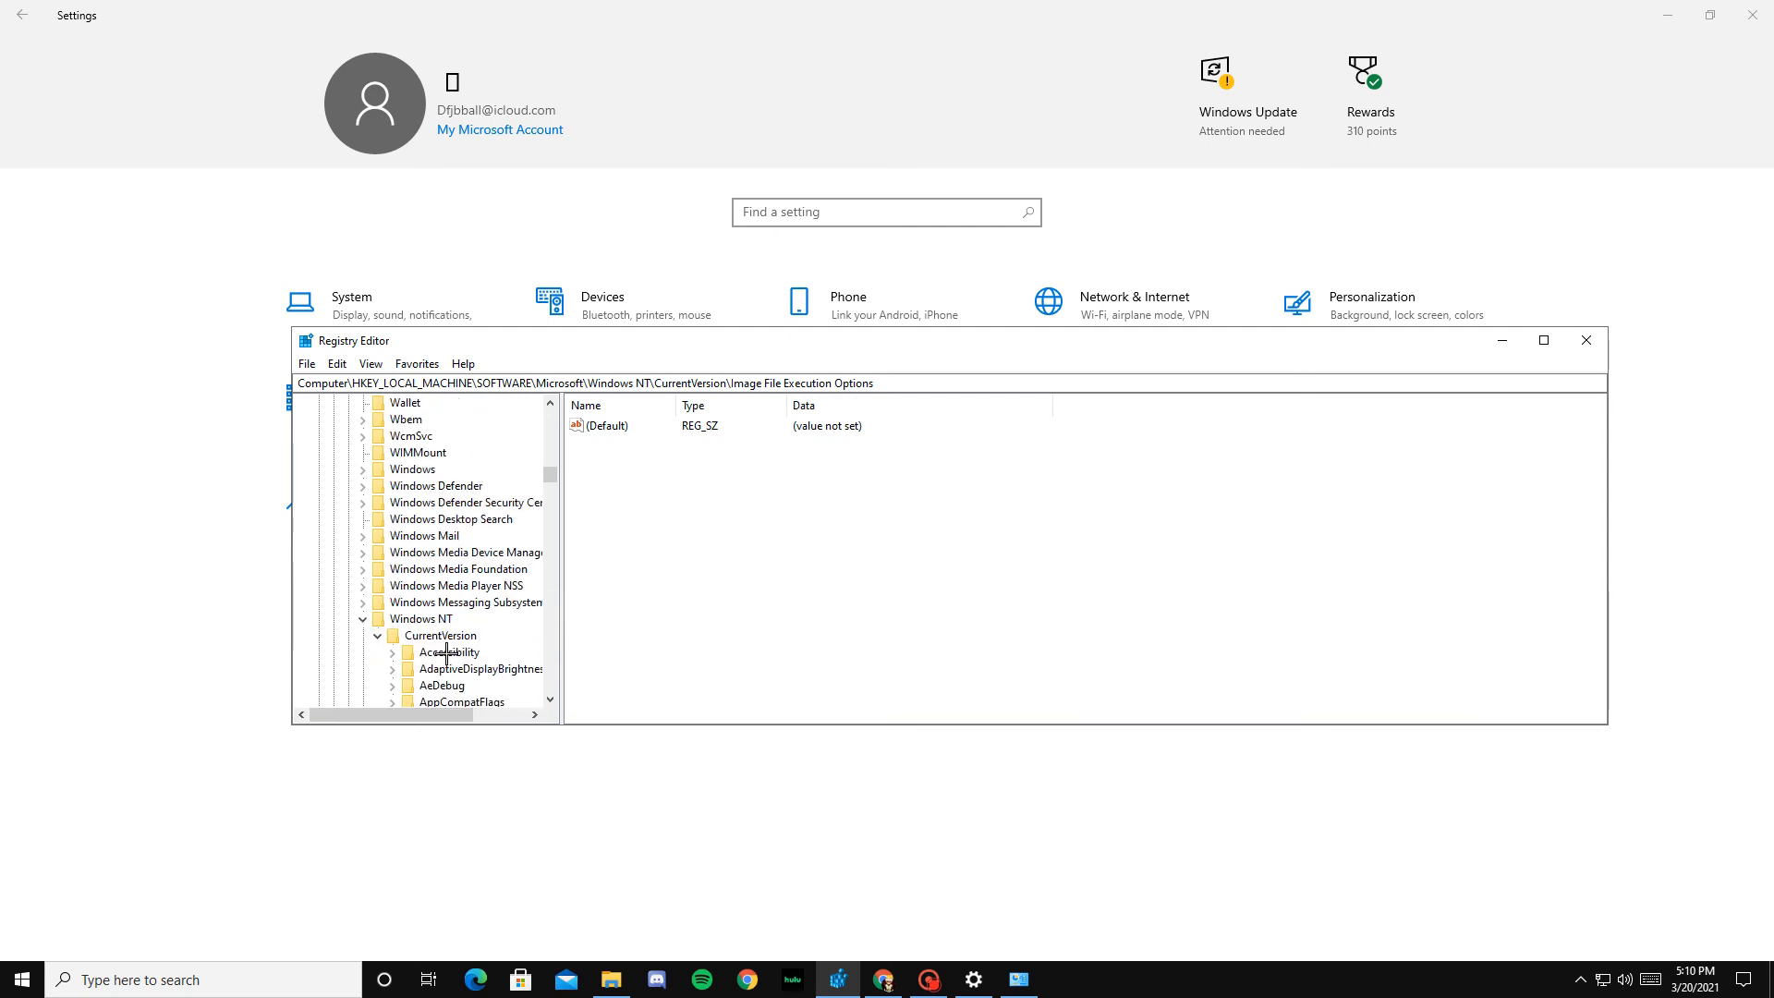
scroll(443, 611, "down", 5)
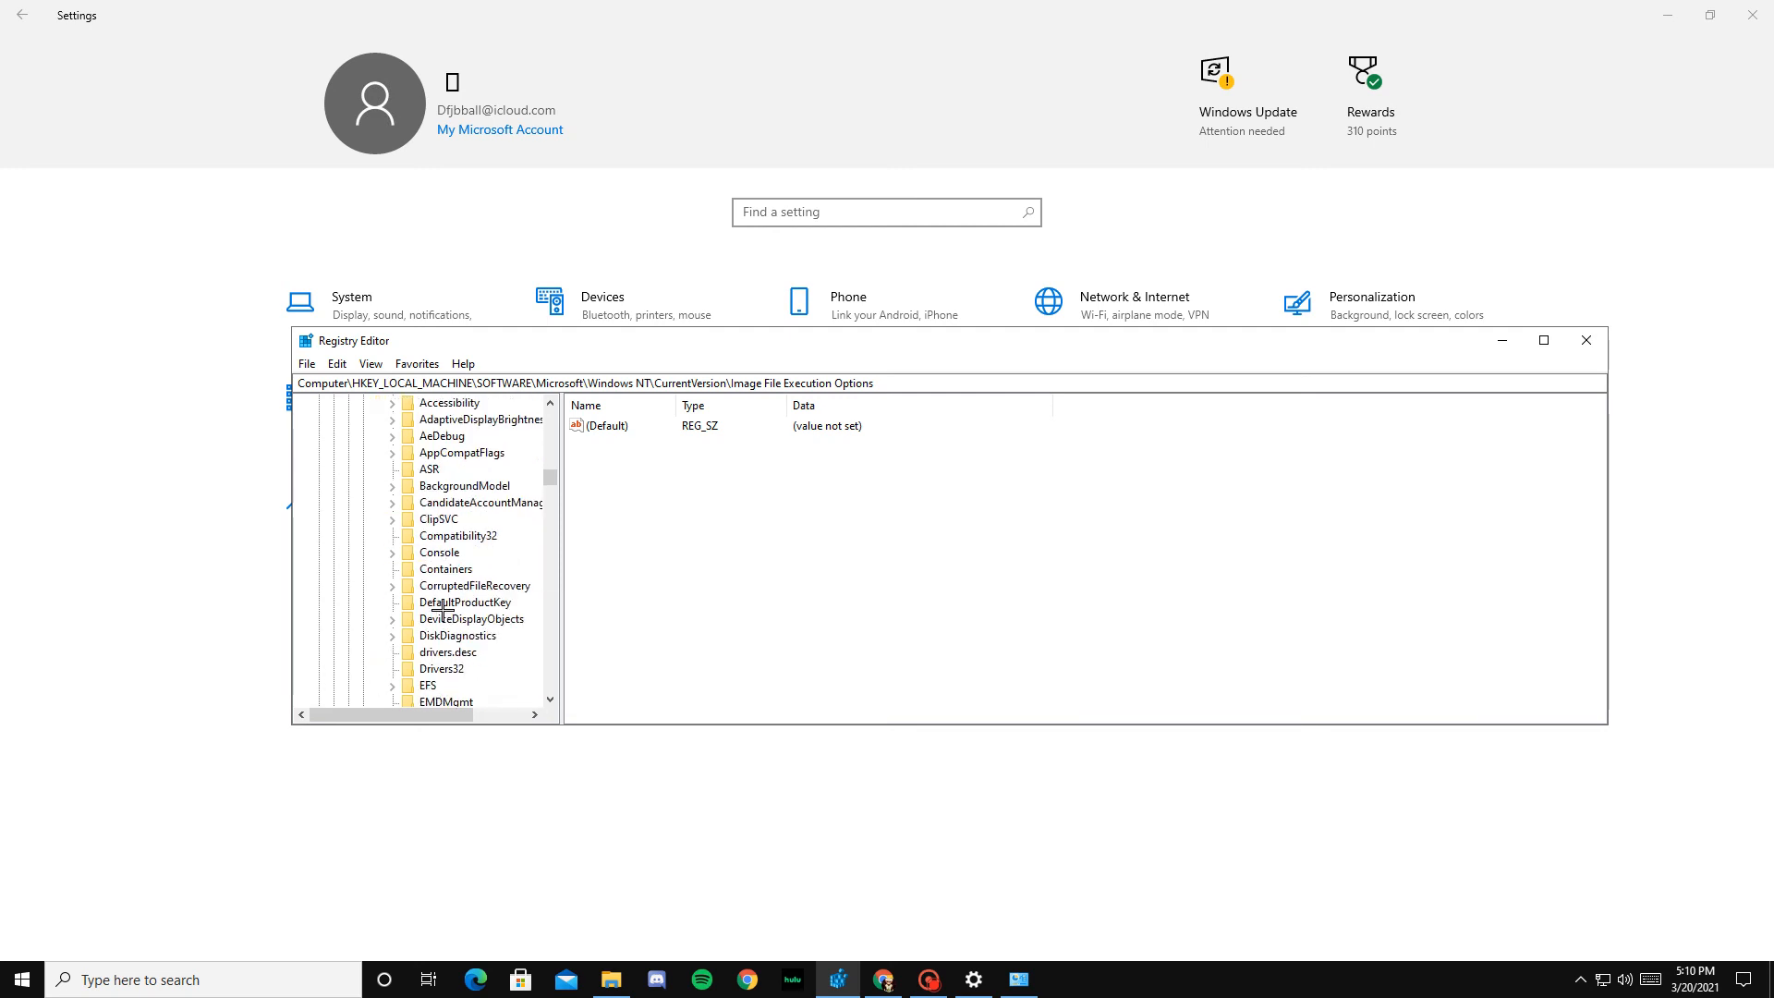
scroll(517, 591, "down", 1)
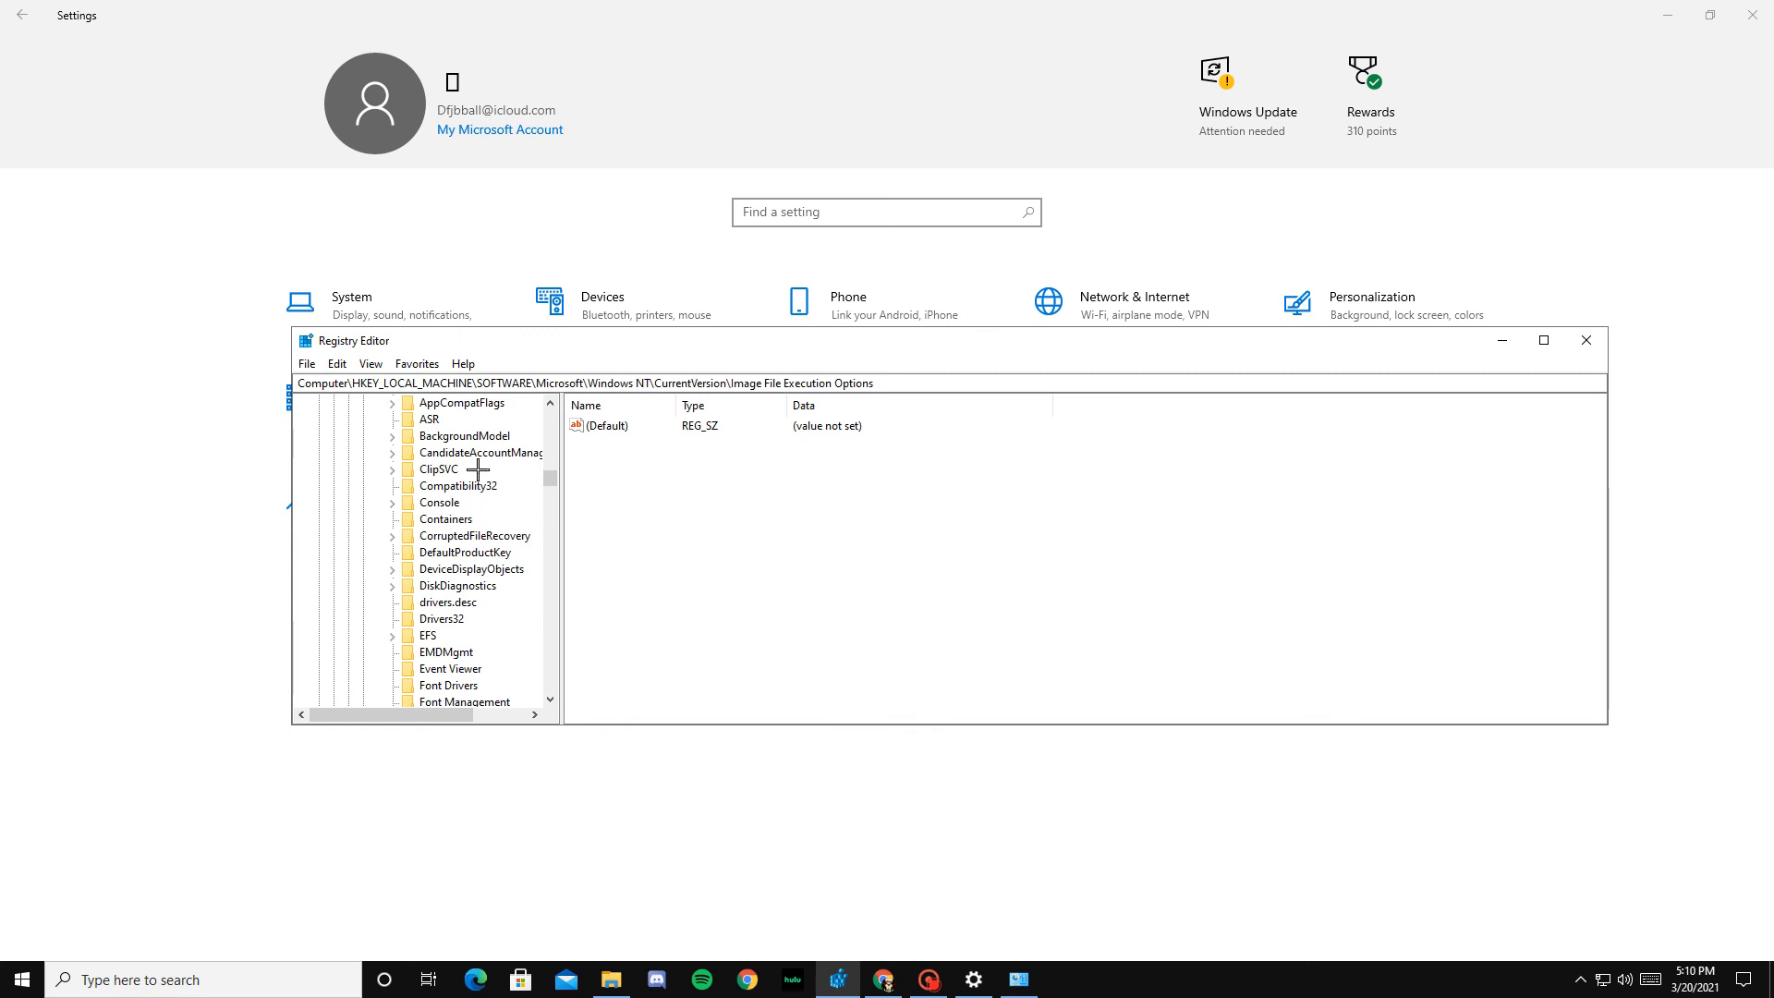
scroll(476, 614, "down", 4)
scroll(475, 610, "up", 5)
scroll(478, 612, "down", 4)
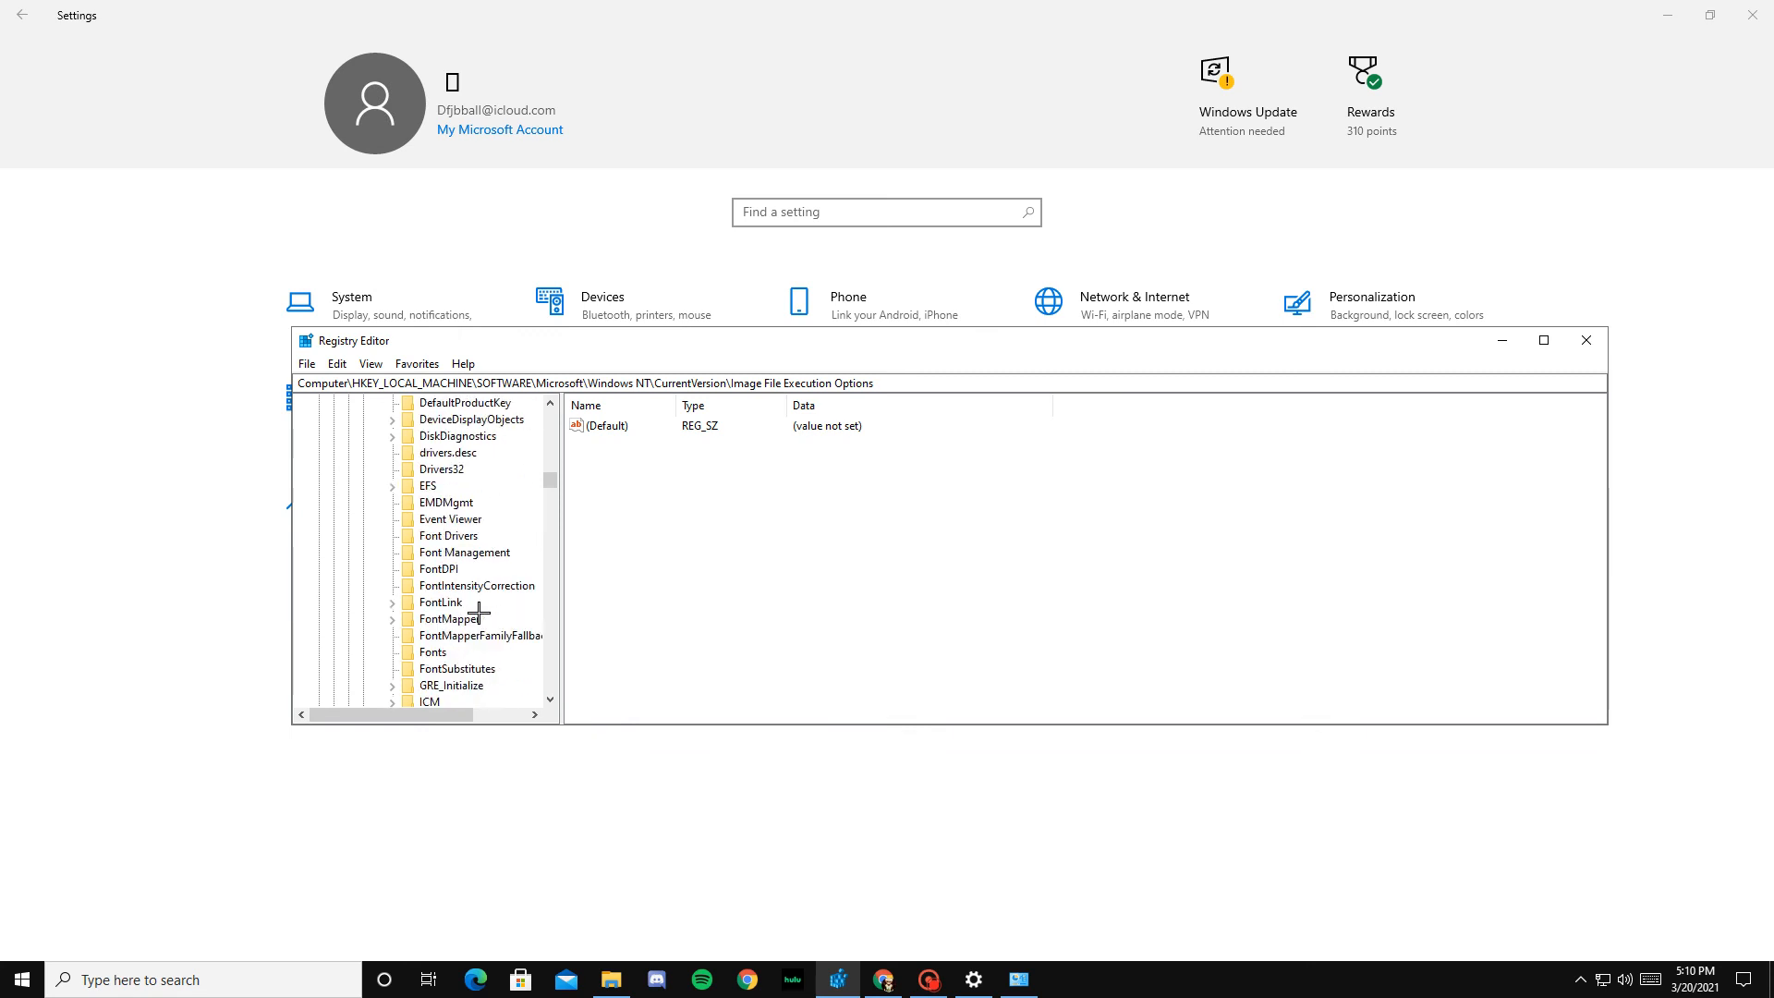
scroll(478, 611, "down", 1)
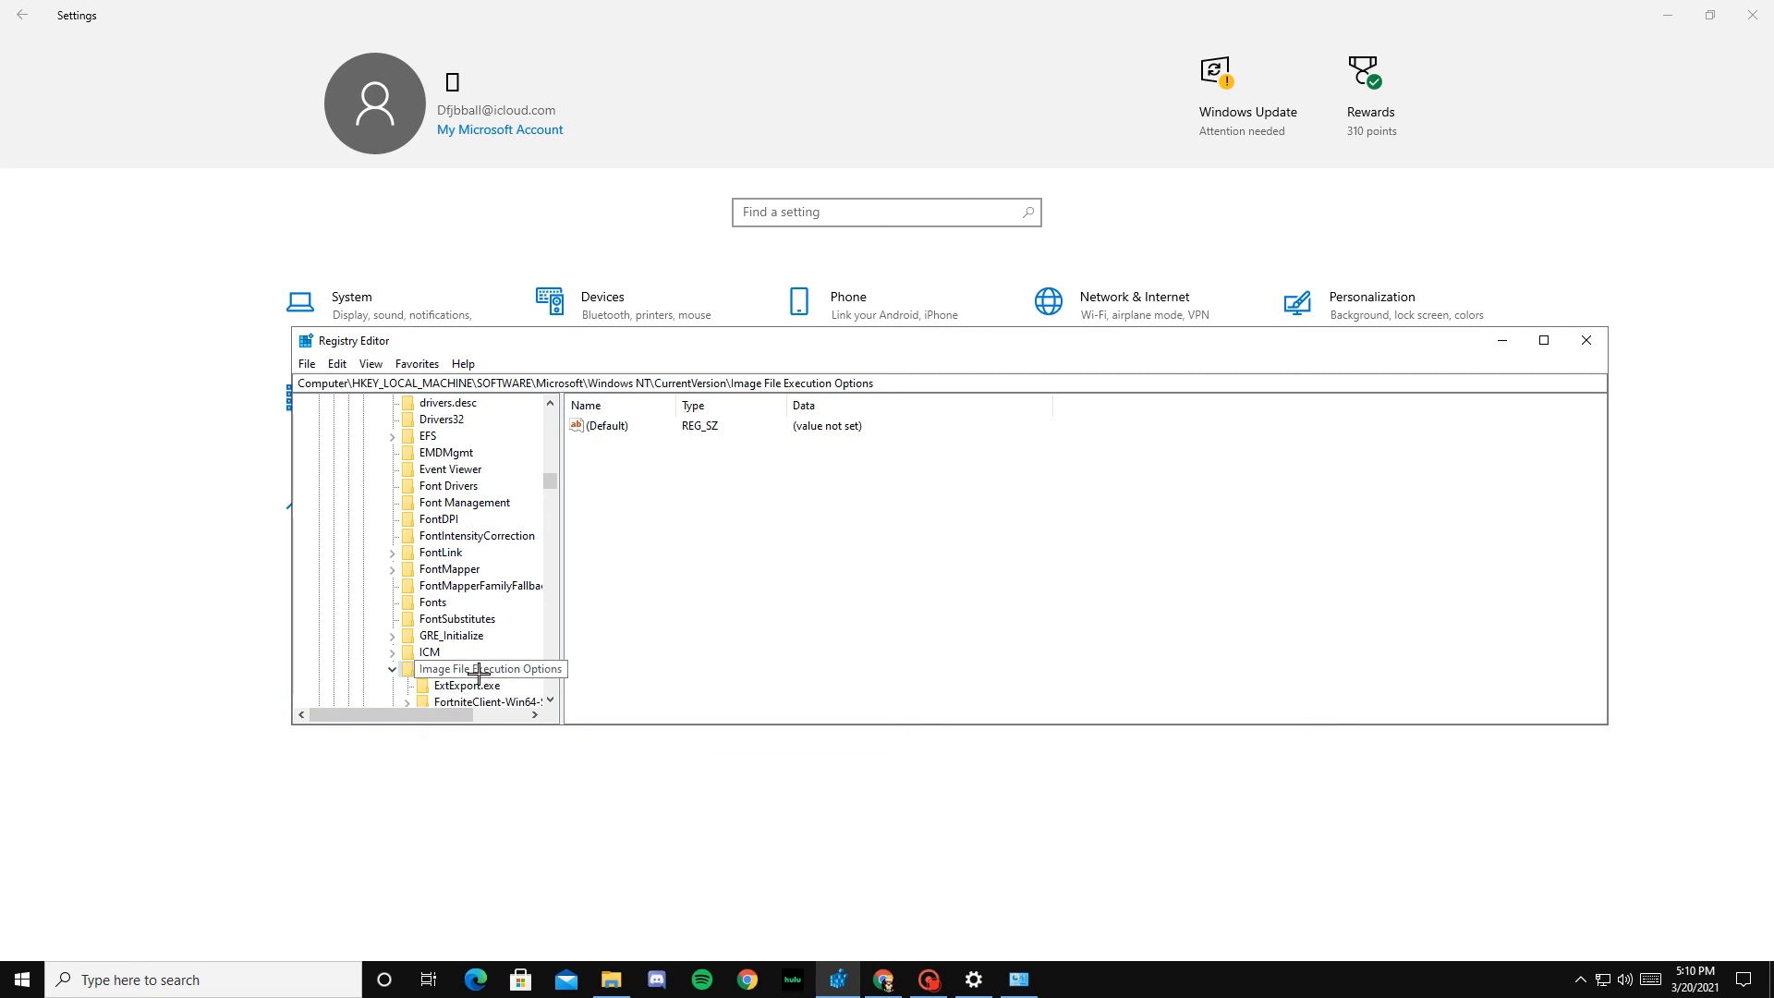
Step: Select the Windows NT key, collapse and re-expand it, and locate Image File Execution Options under CurrentVersion
scroll(478, 673, "up", 10)
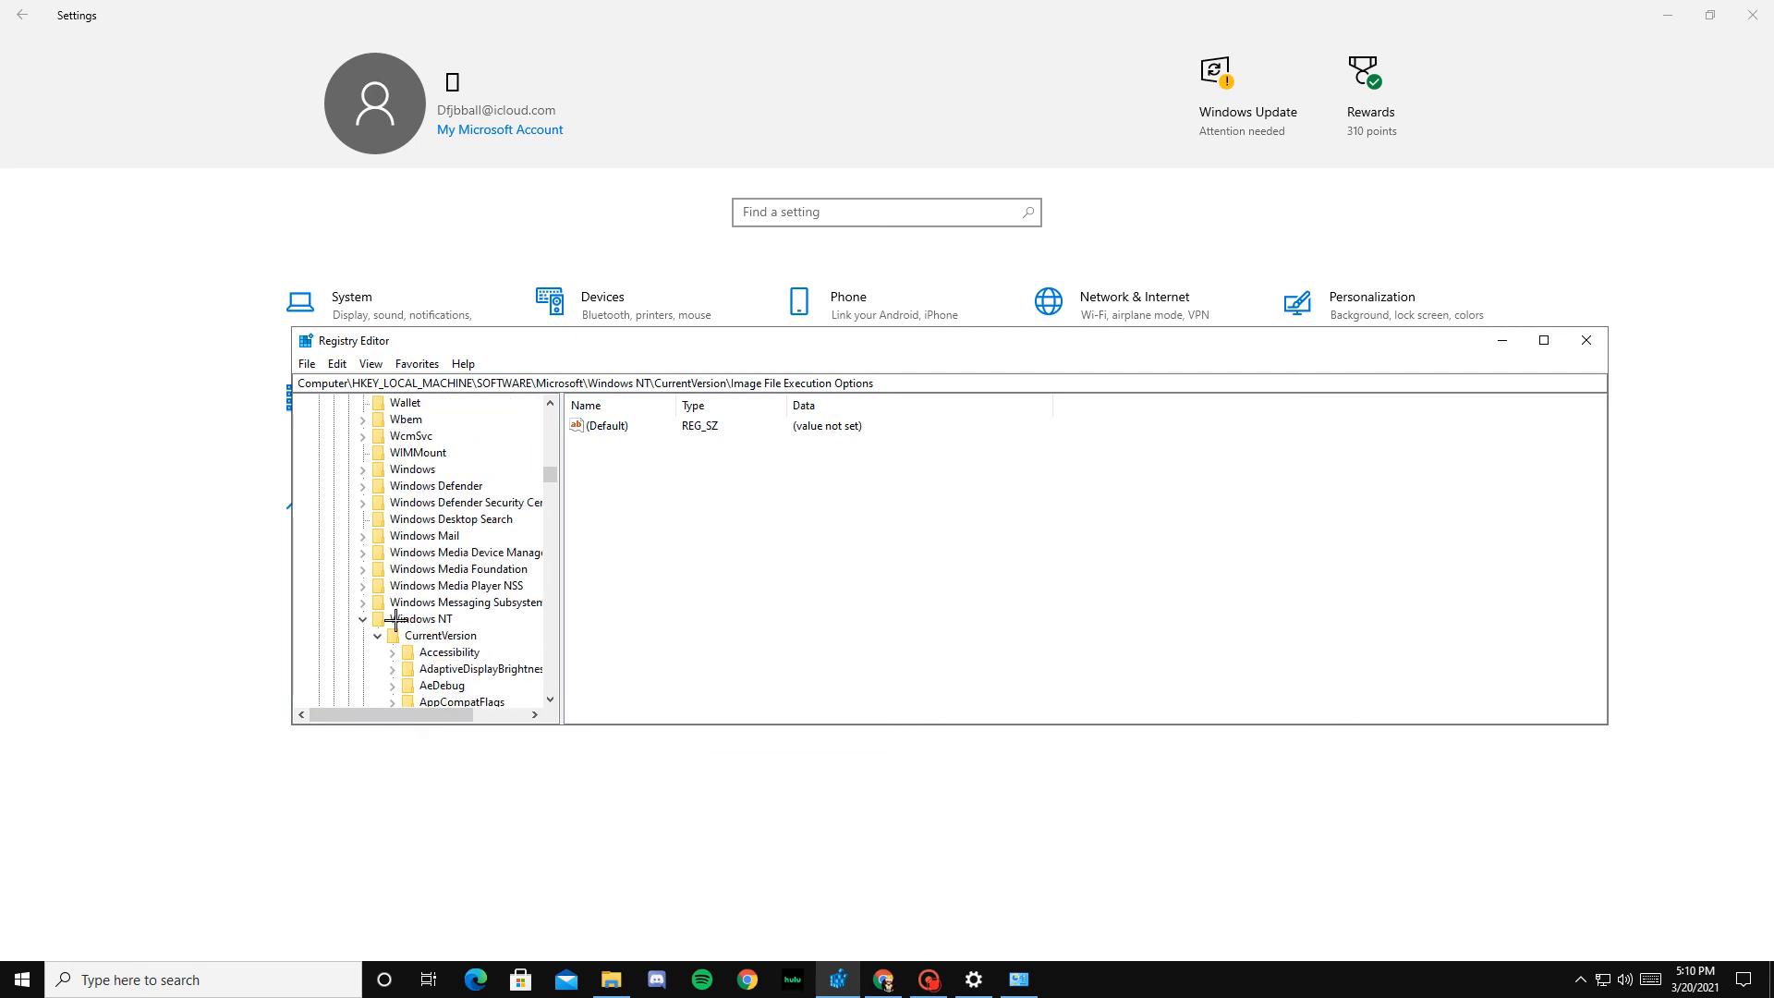
left_click(389, 624)
left_click(365, 620)
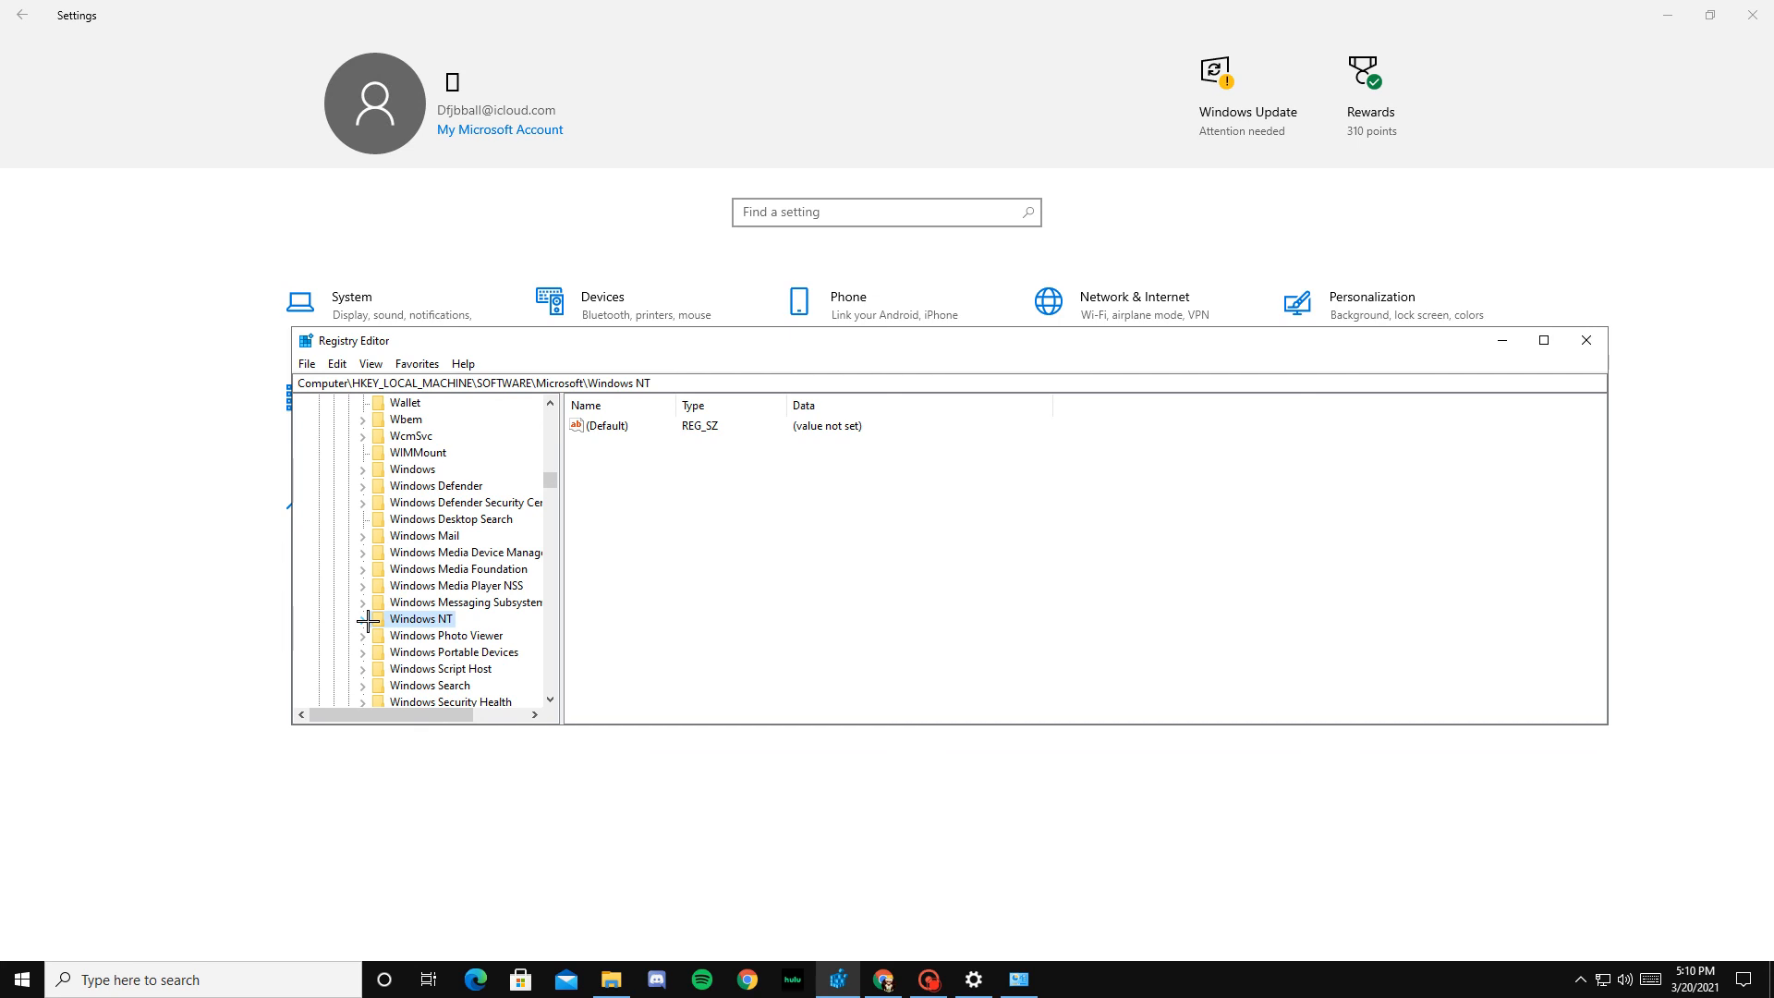
left_click(364, 619)
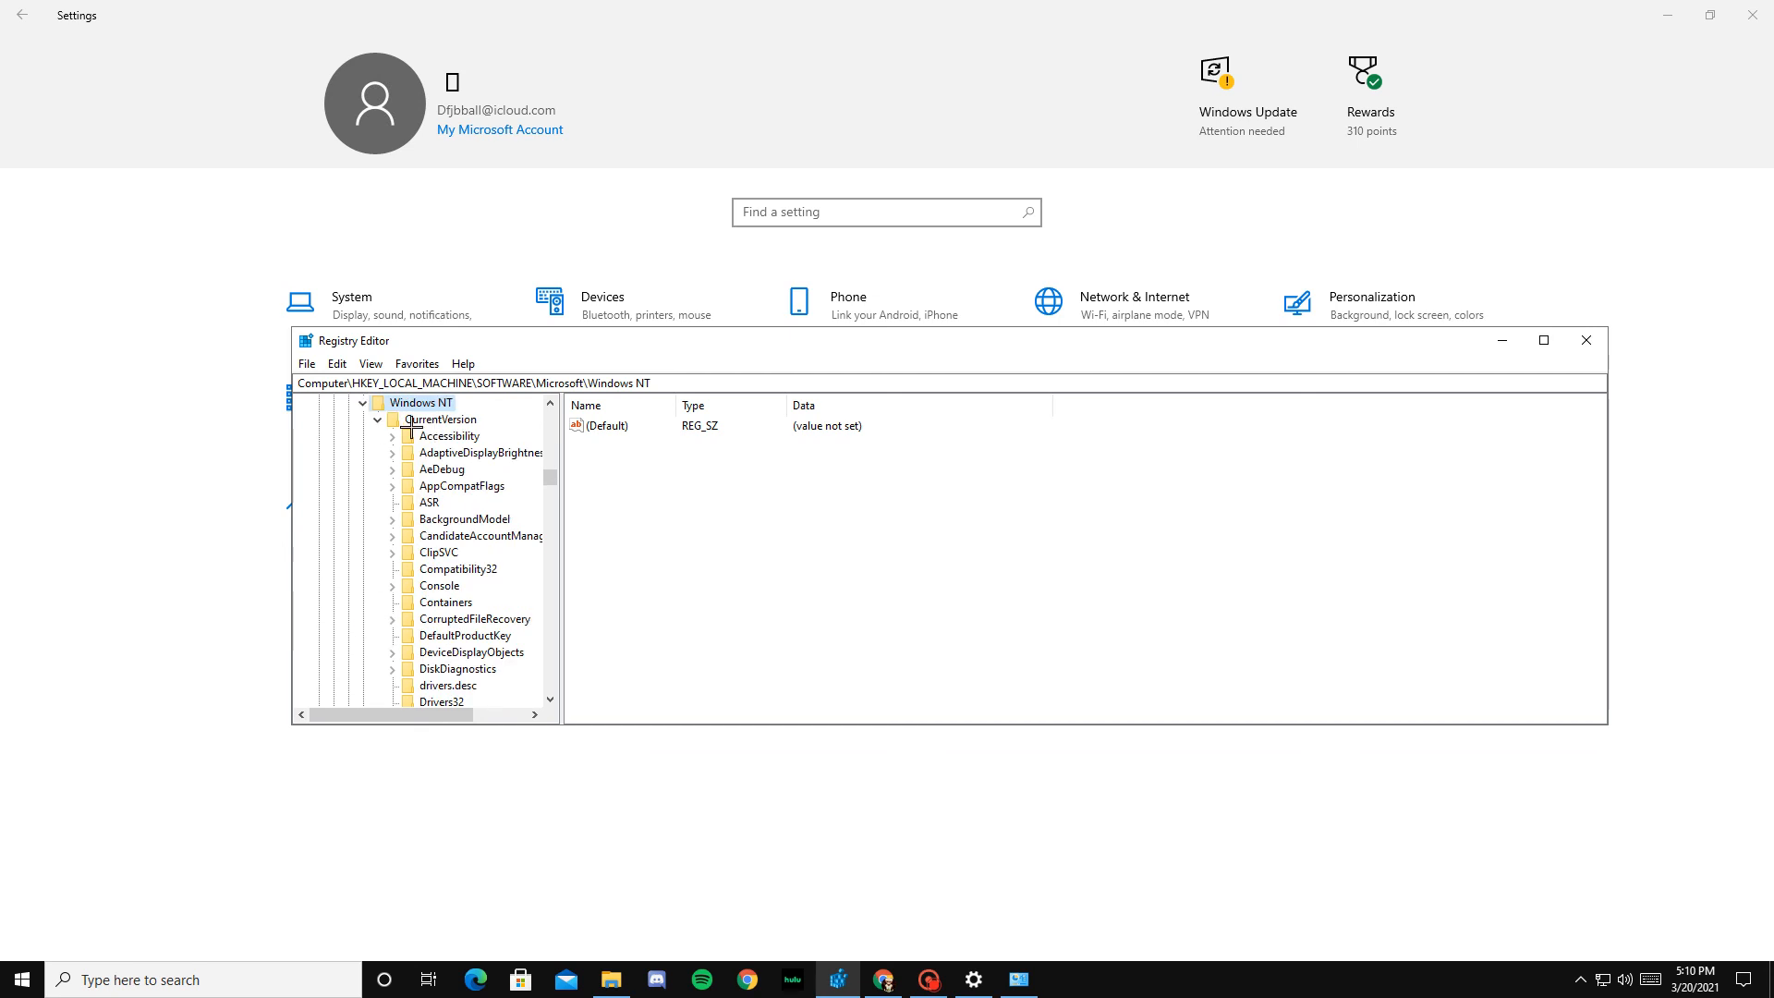
scroll(465, 635, "down", 8)
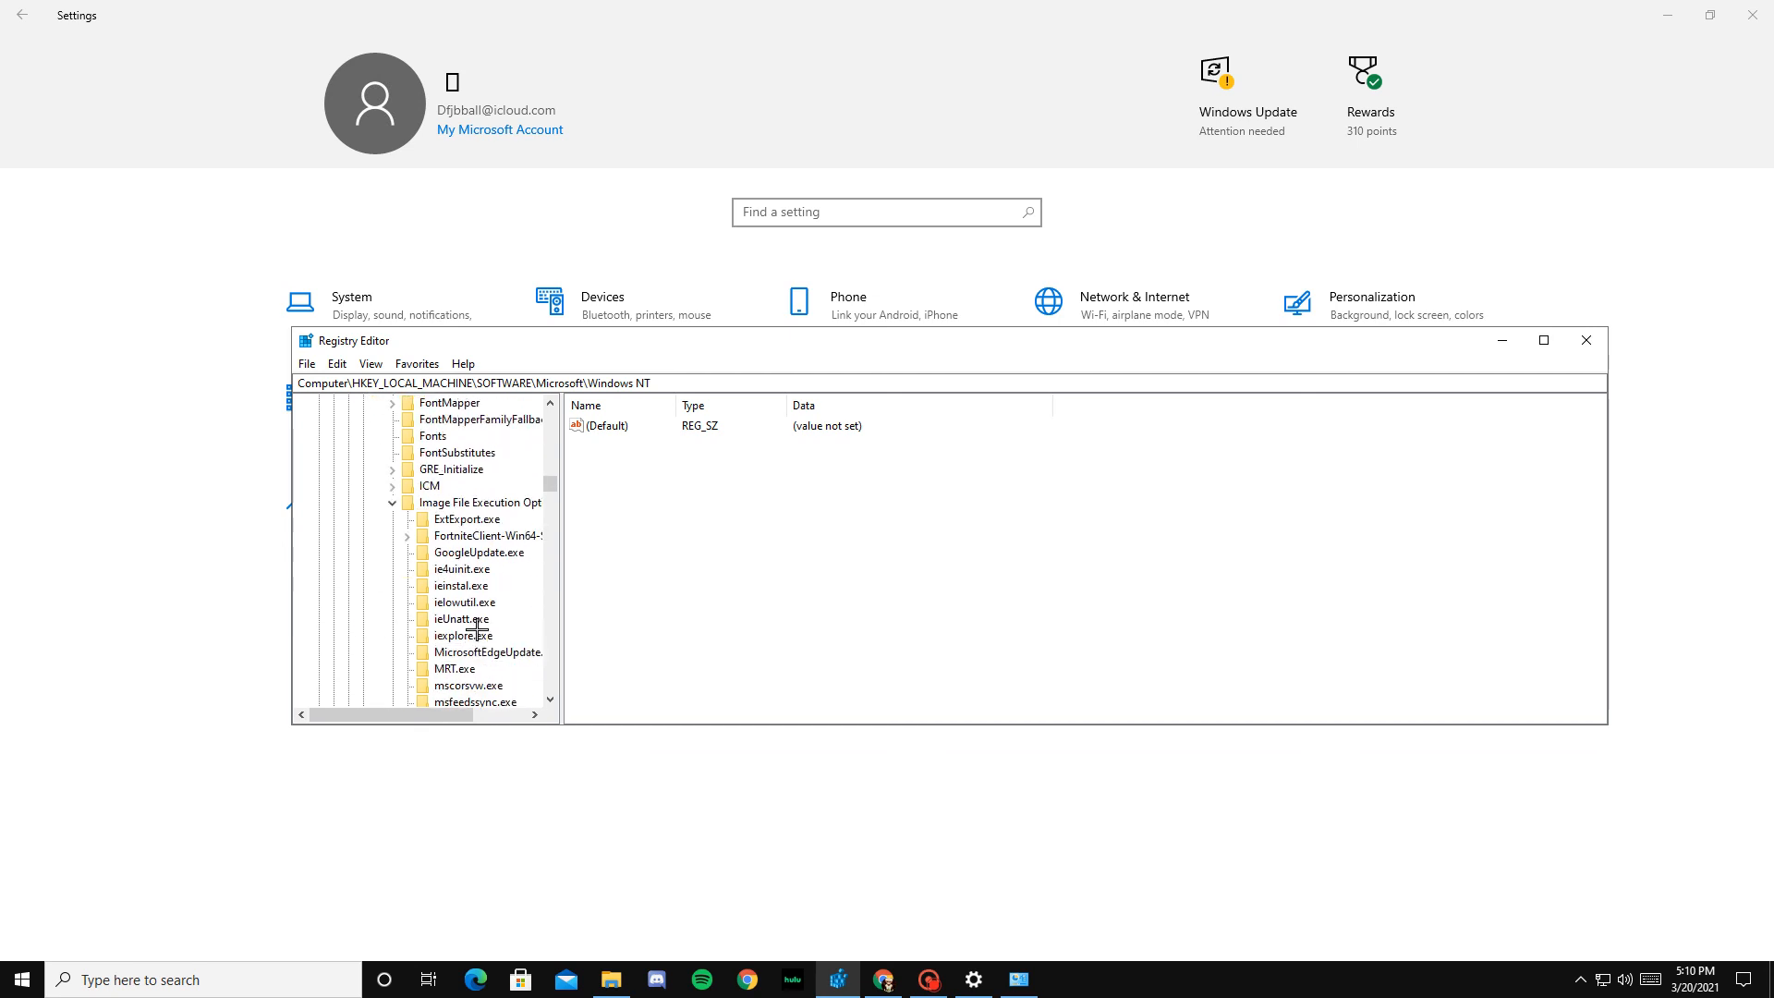
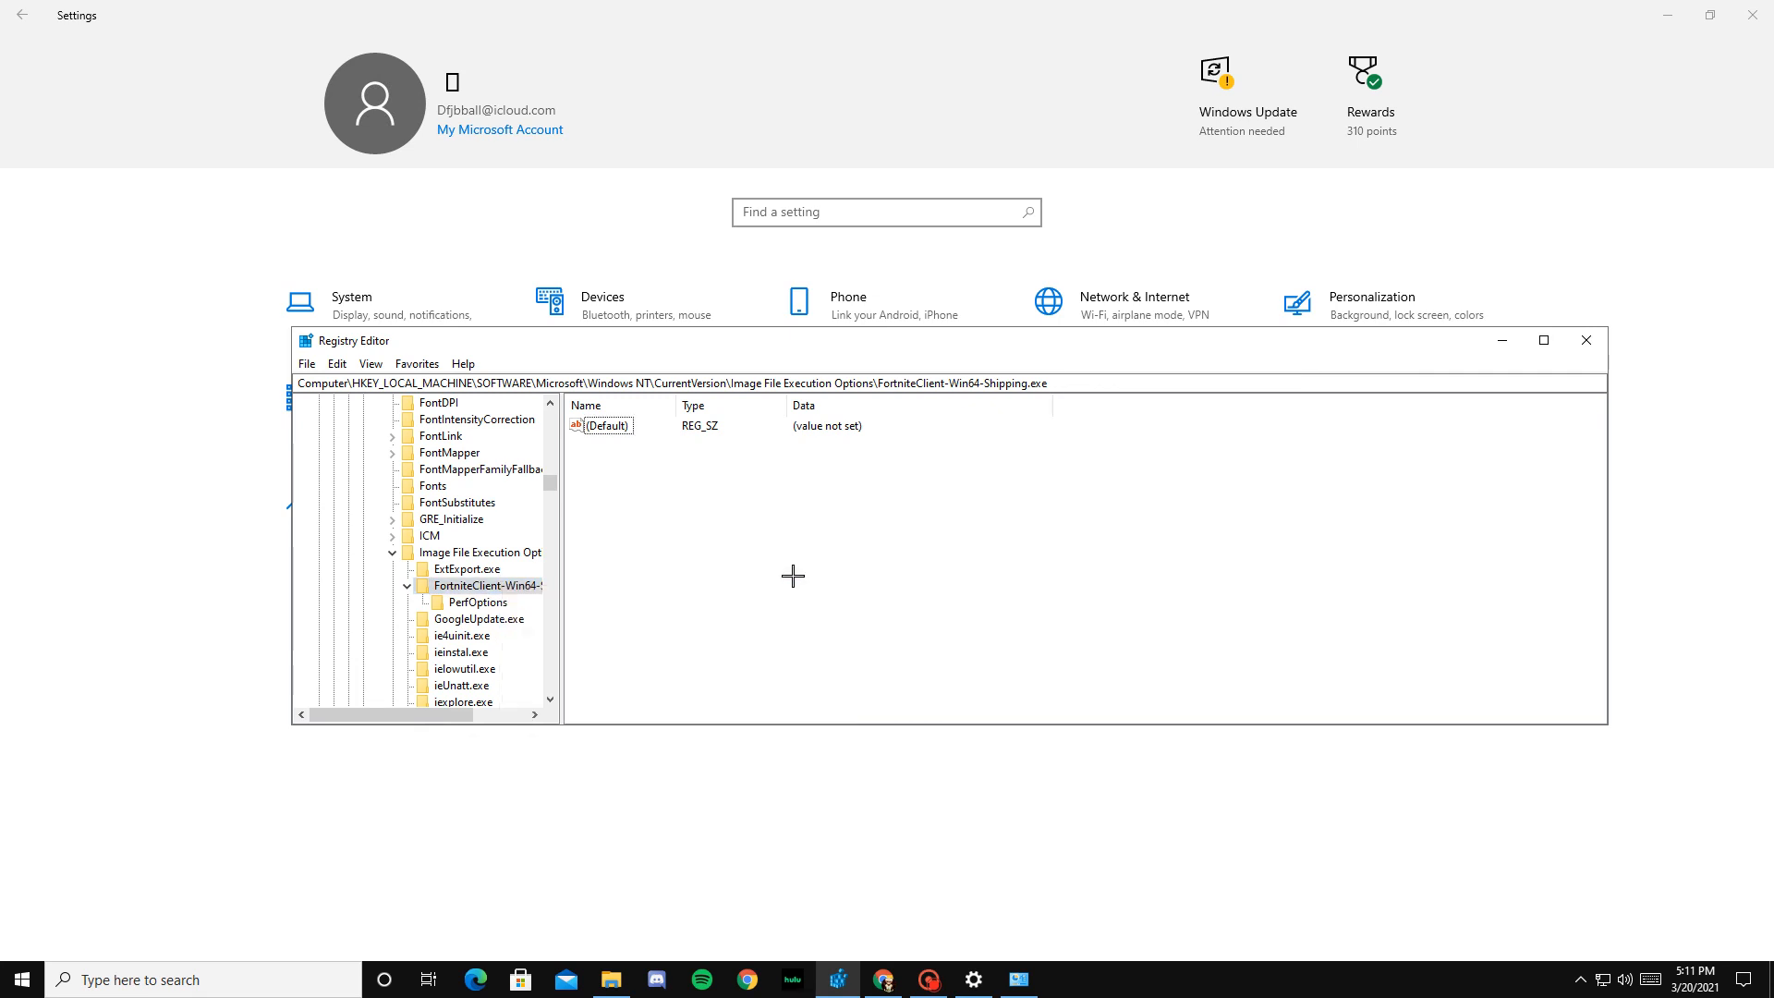
Step: Select the PerfOptions key under FortniteClient-Win64-Shipping.exe and show the value types that can be created in it, without creating one
left_click(484, 601)
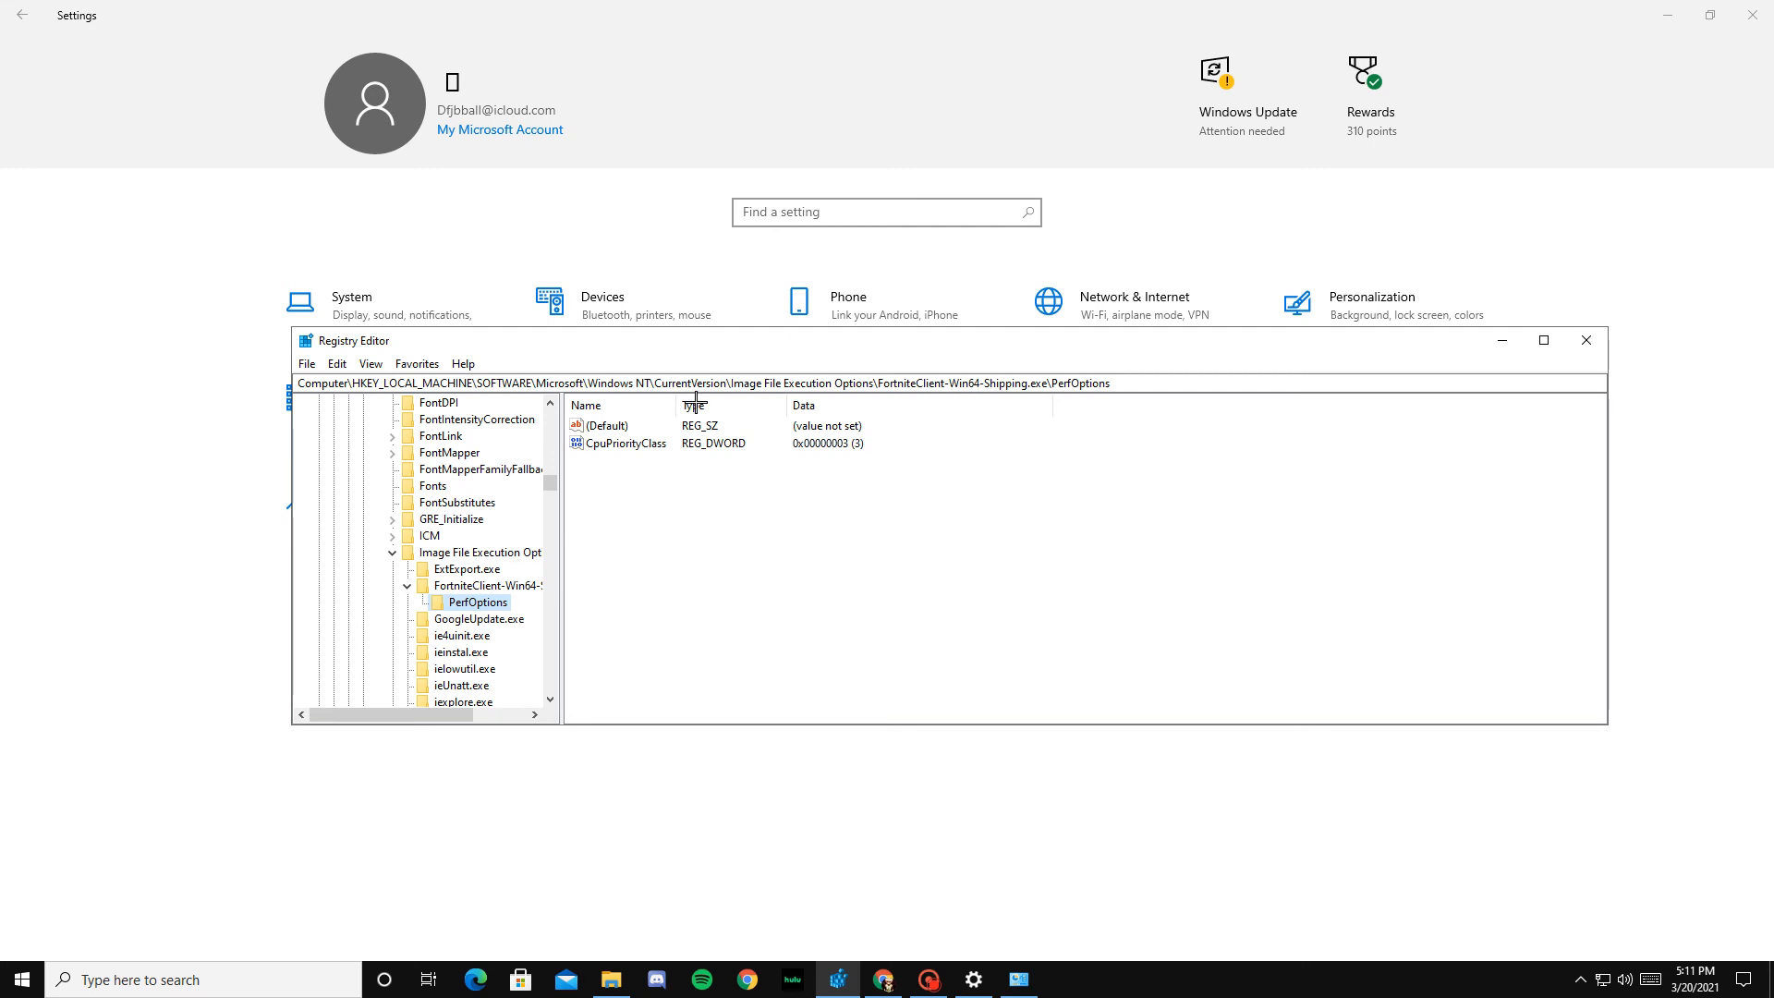
right_click(658, 496)
mouse_move(704, 507)
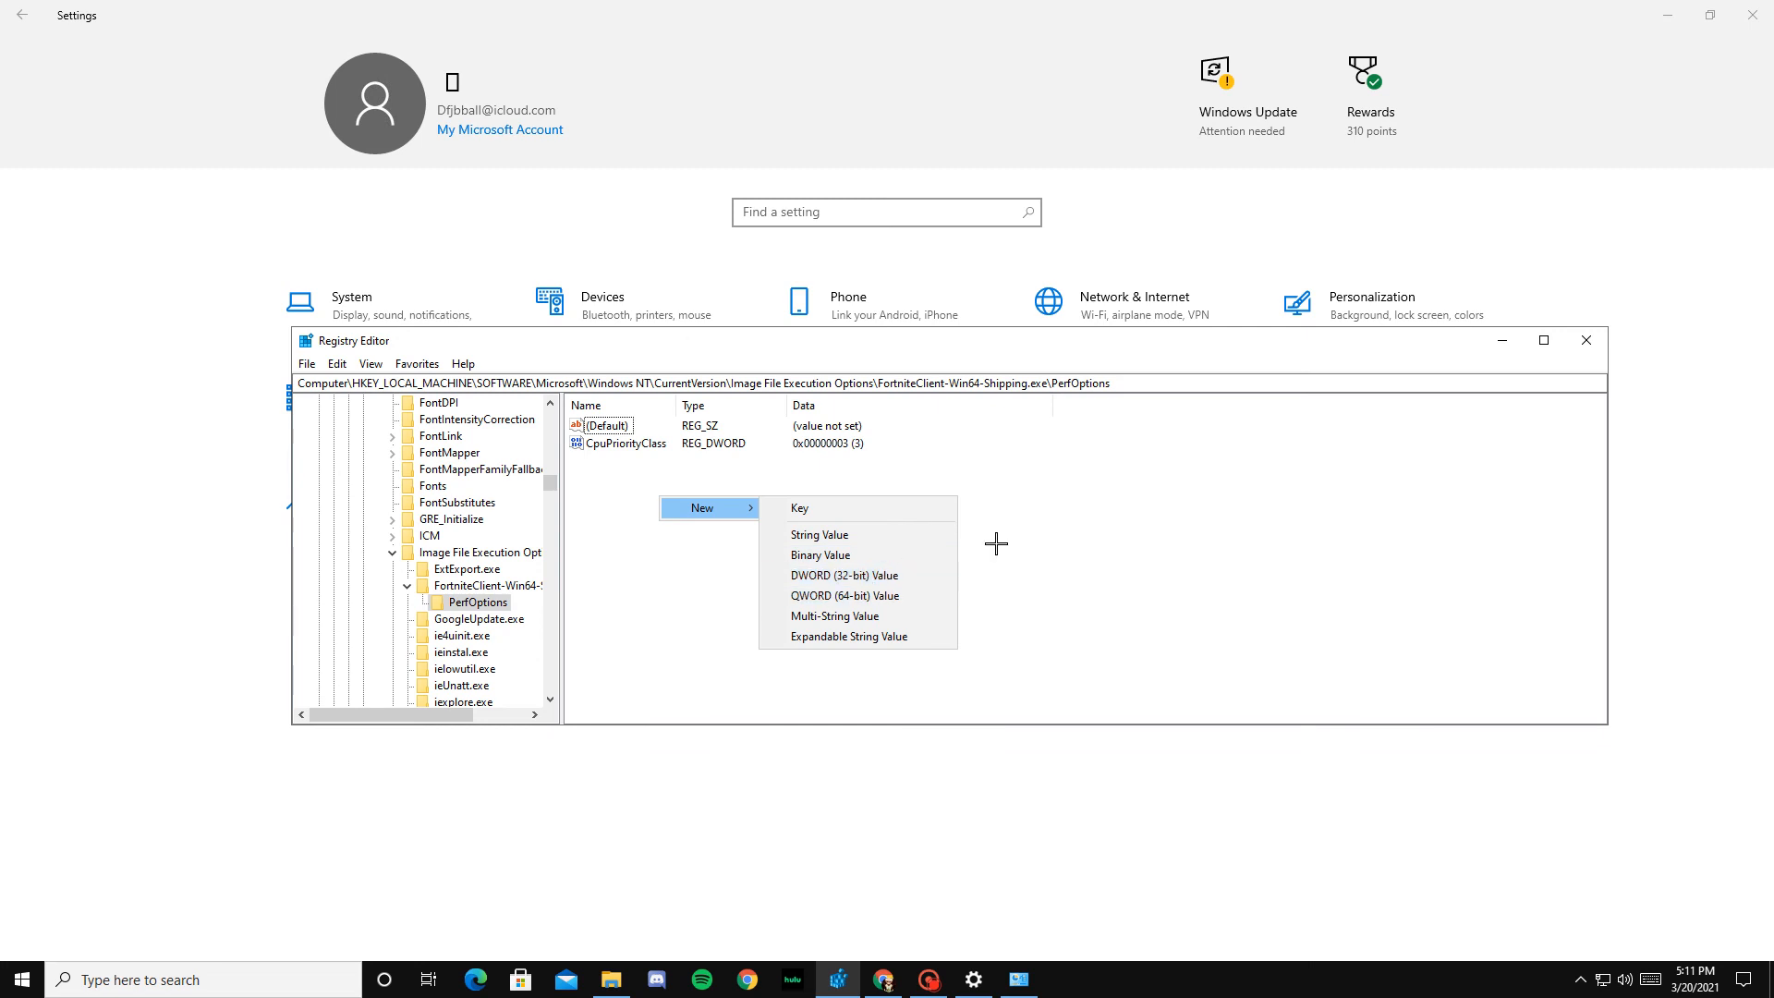
left_click(1047, 533)
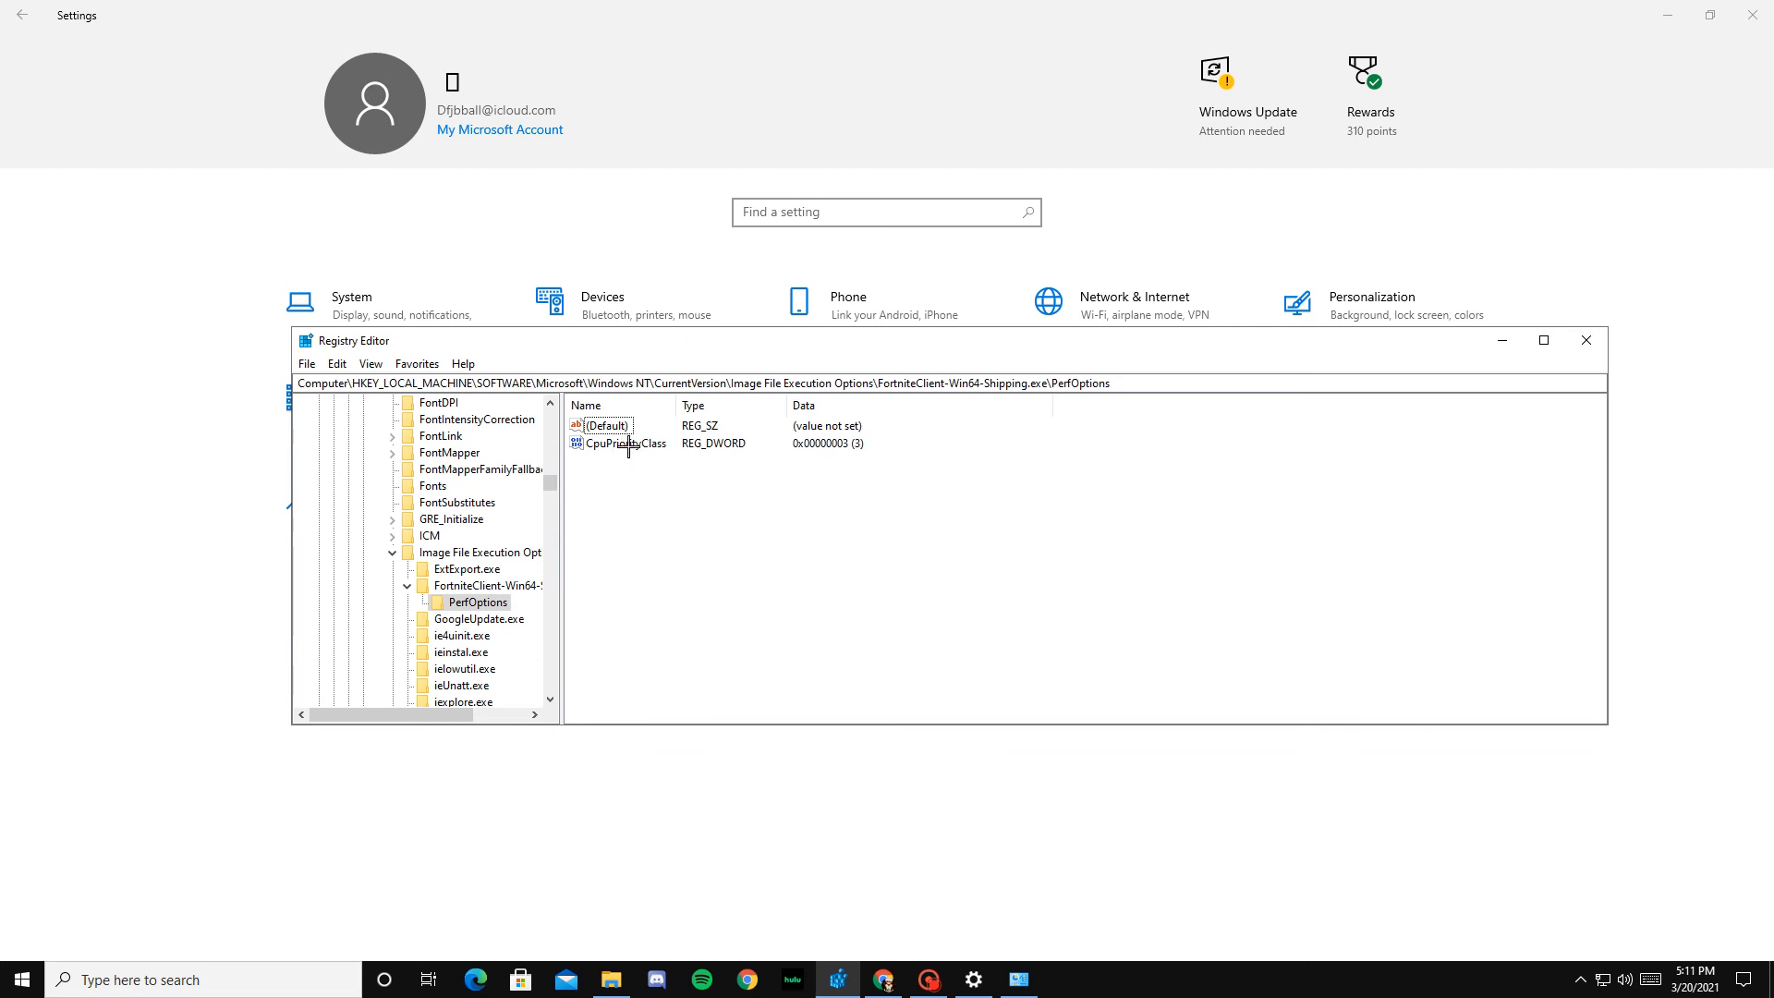
Step: Open the Priority Settings text document from Documents in Notepad to consult the Fortnite priority values, and minimise it
left_click(200, 970)
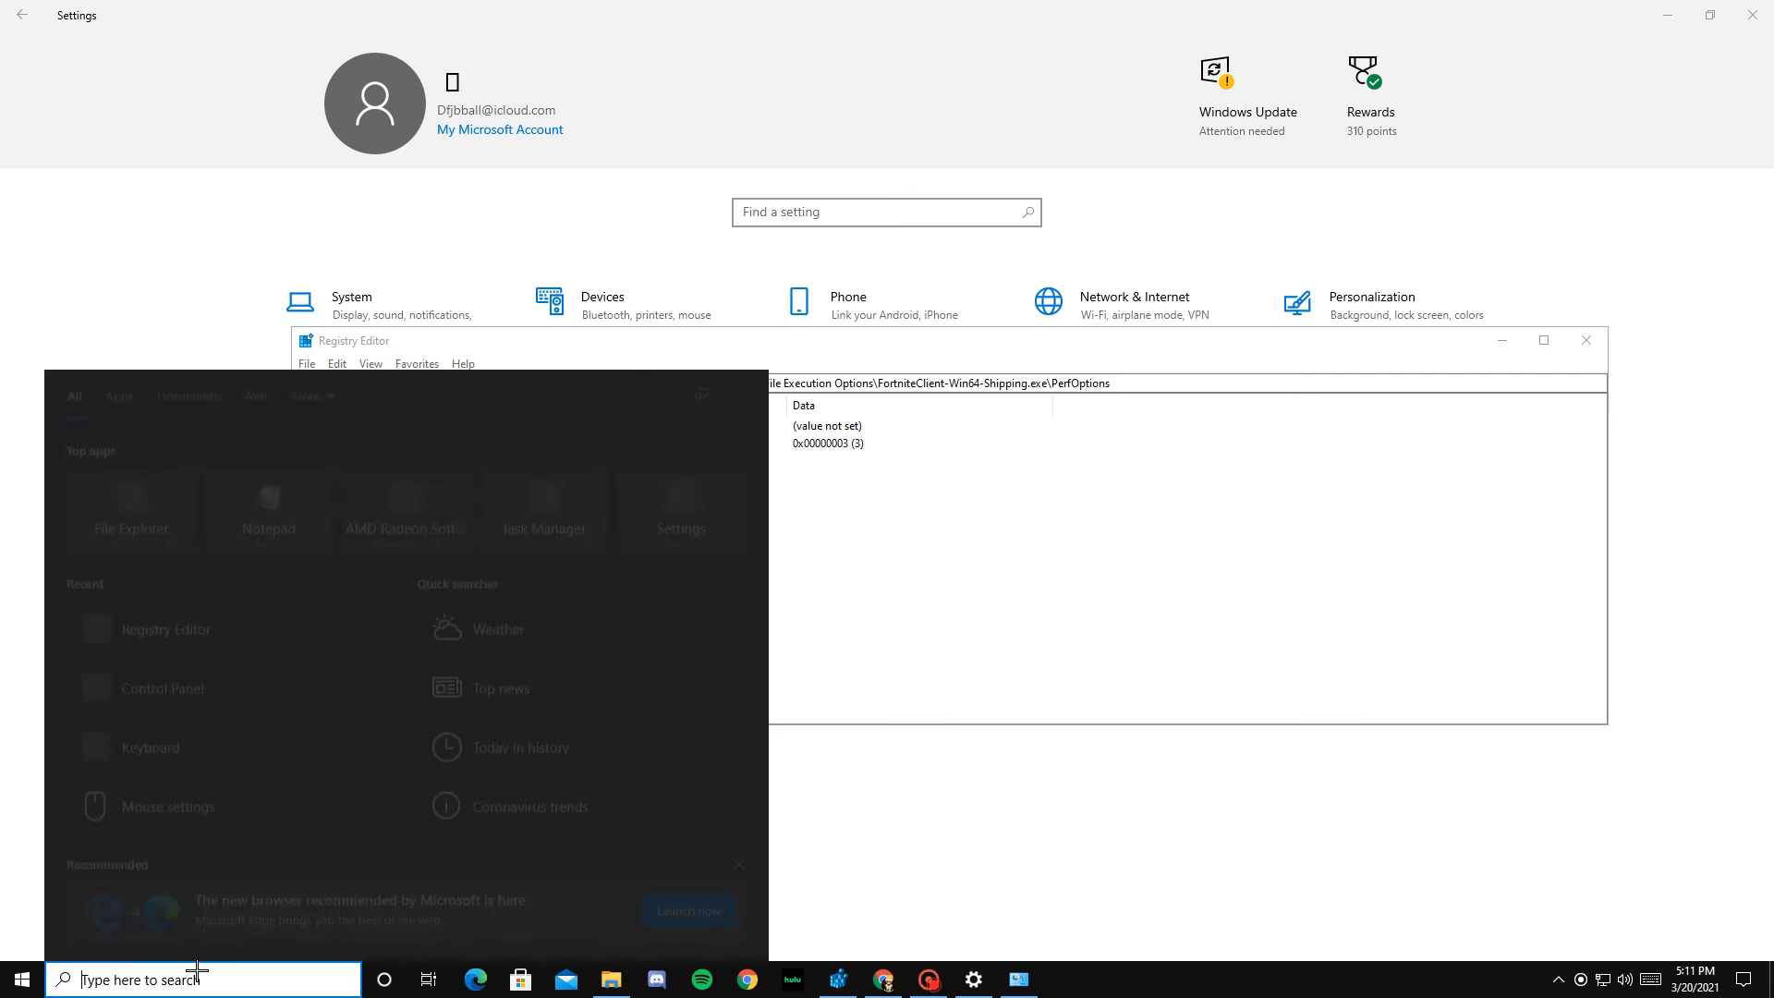
type("notepad")
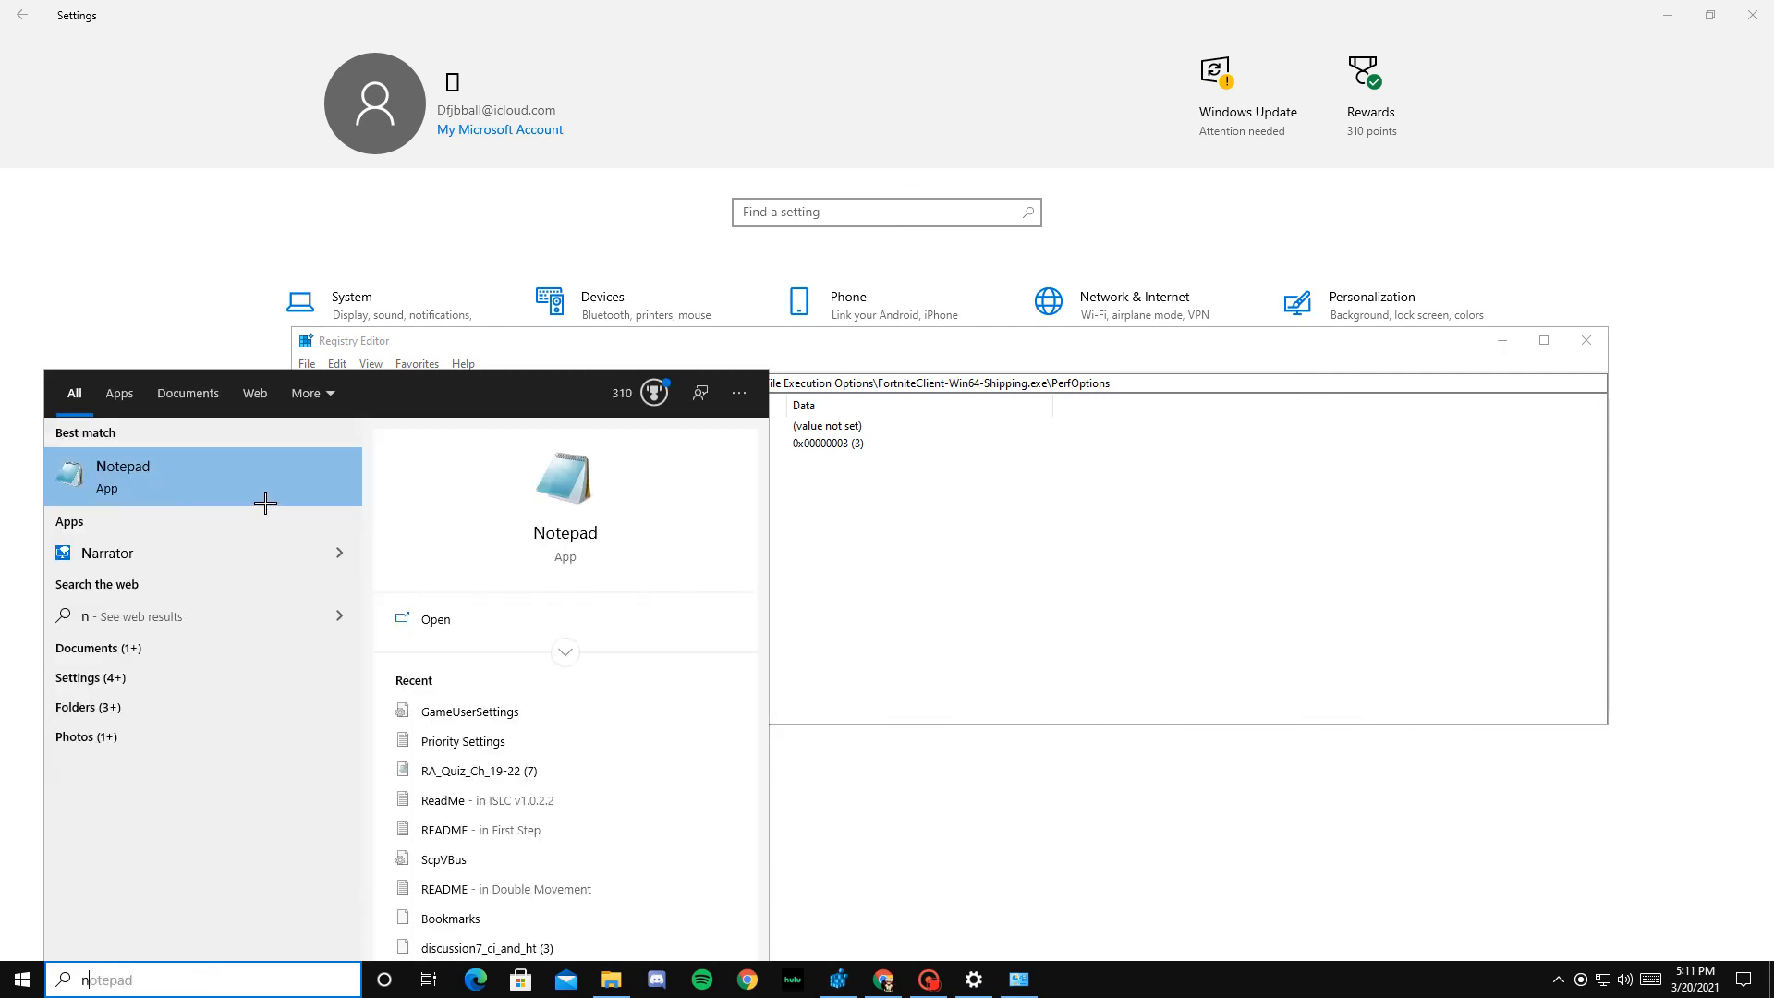
key("Return")
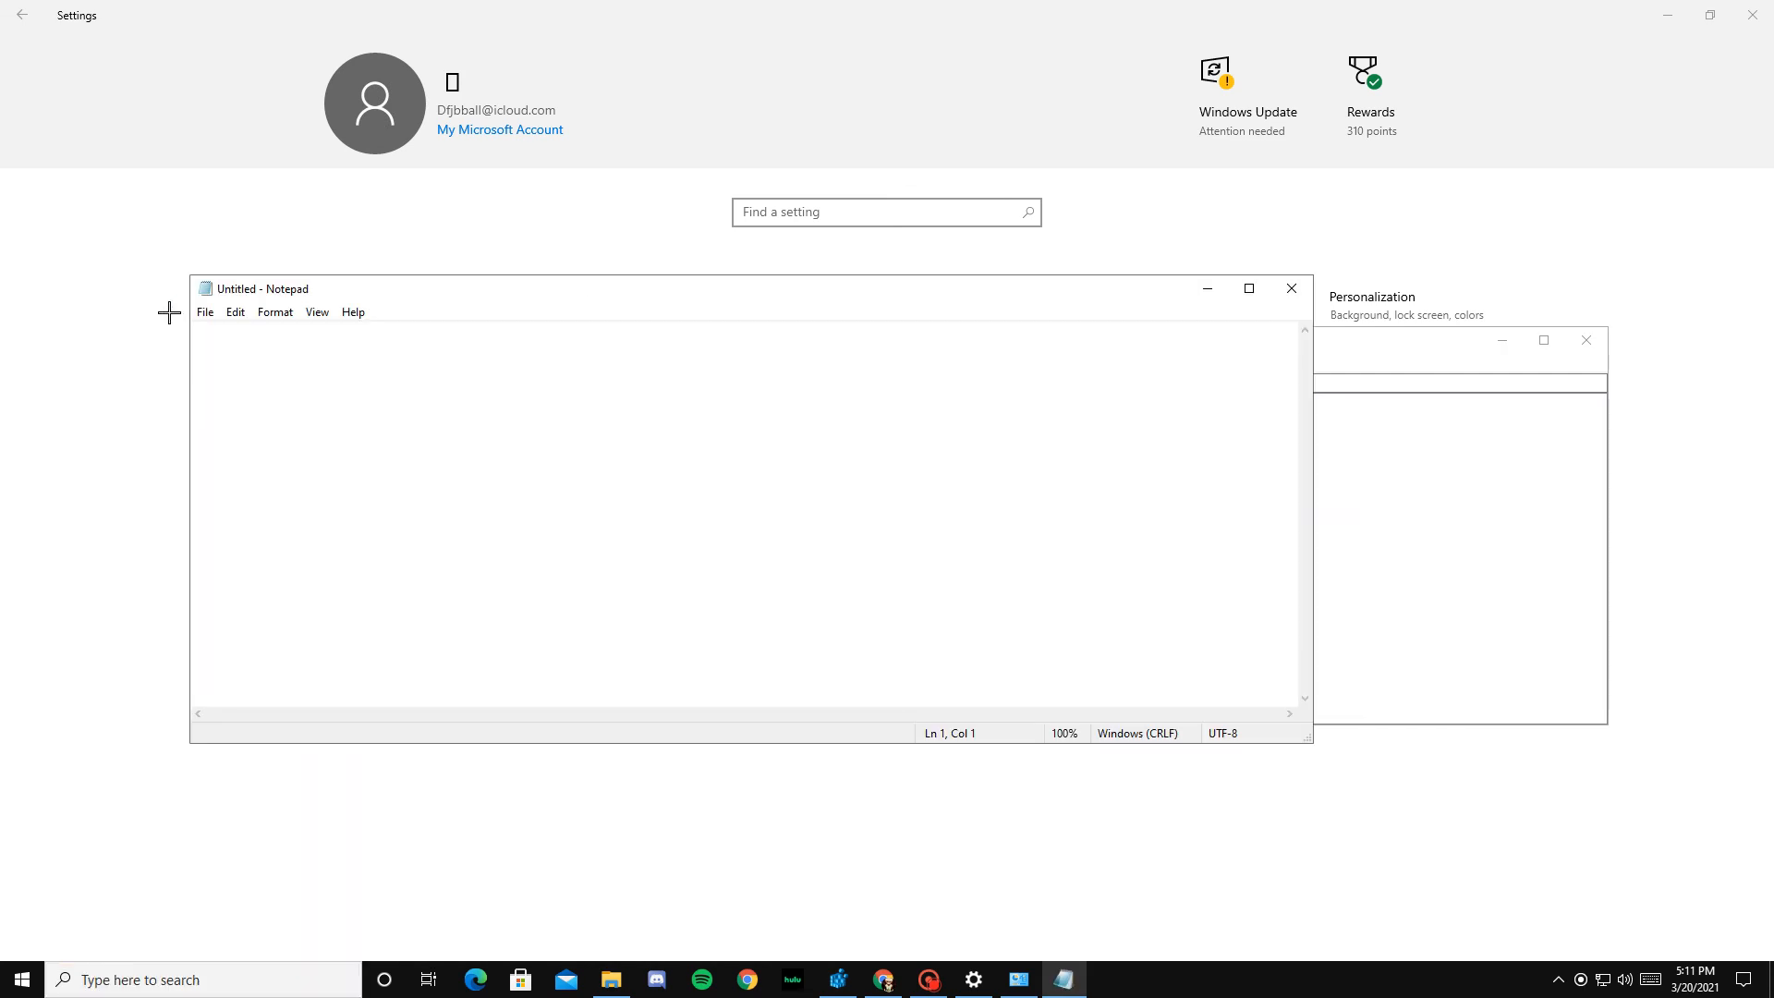
left_click(205, 312)
left_click(262, 378)
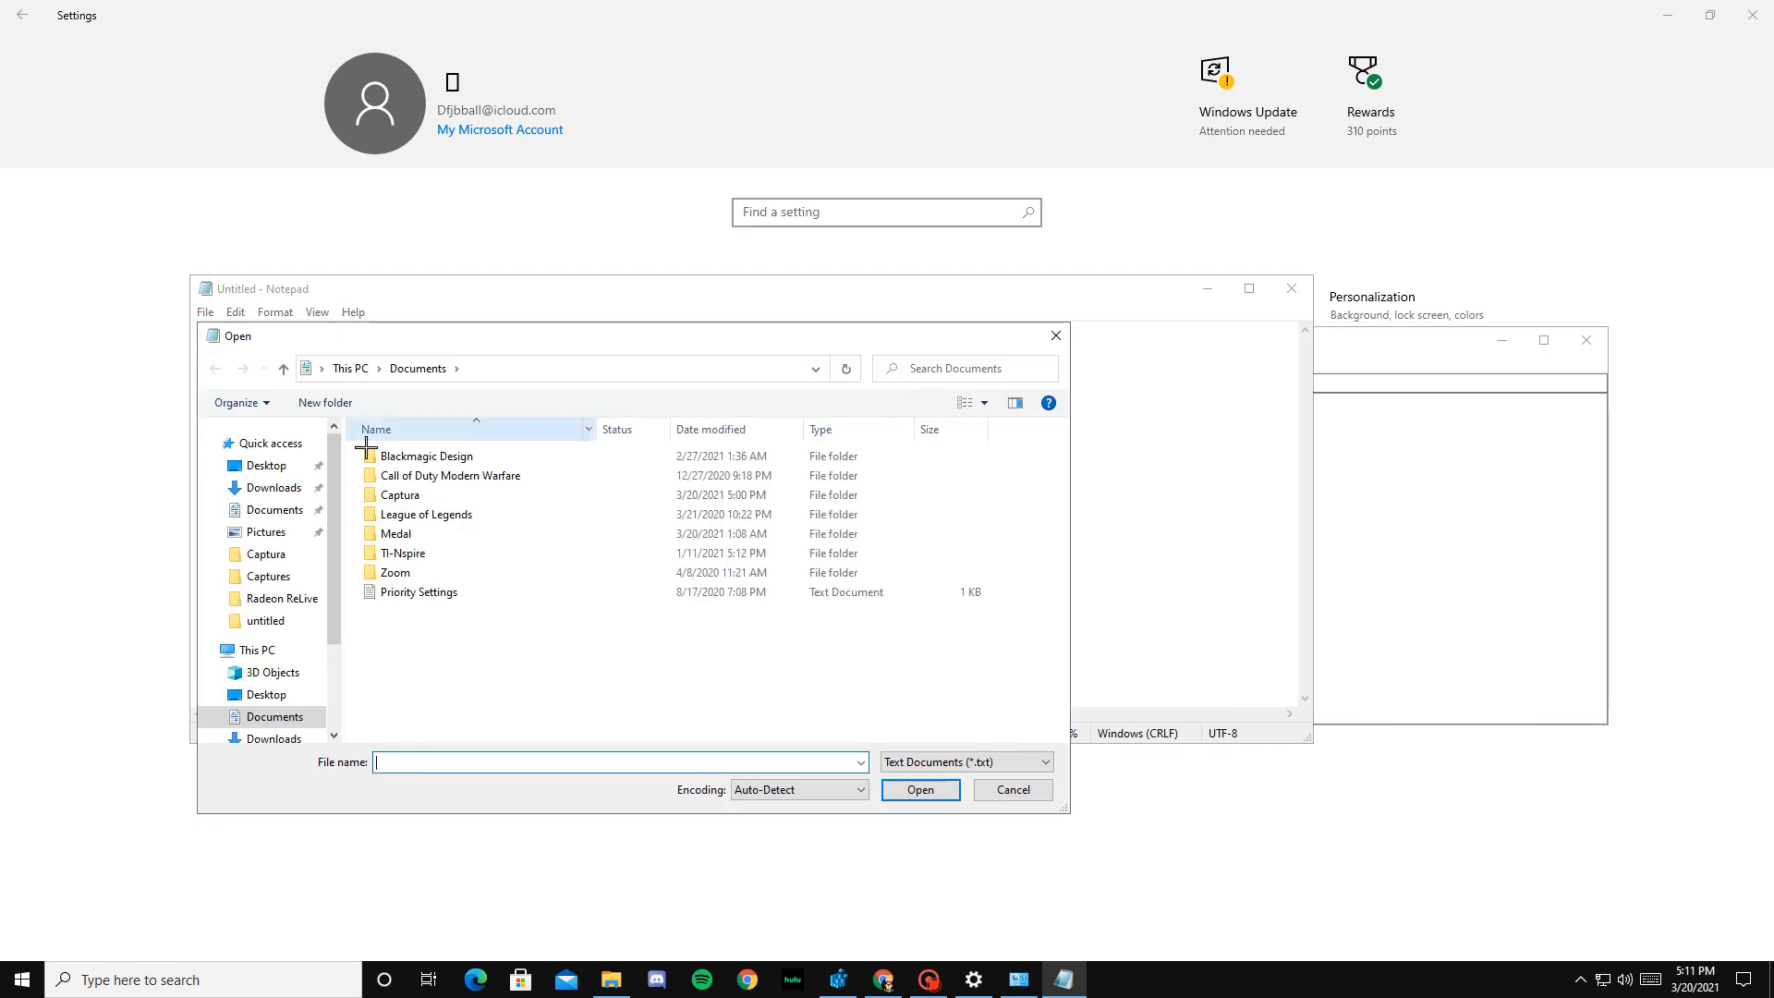
double_click(427, 591)
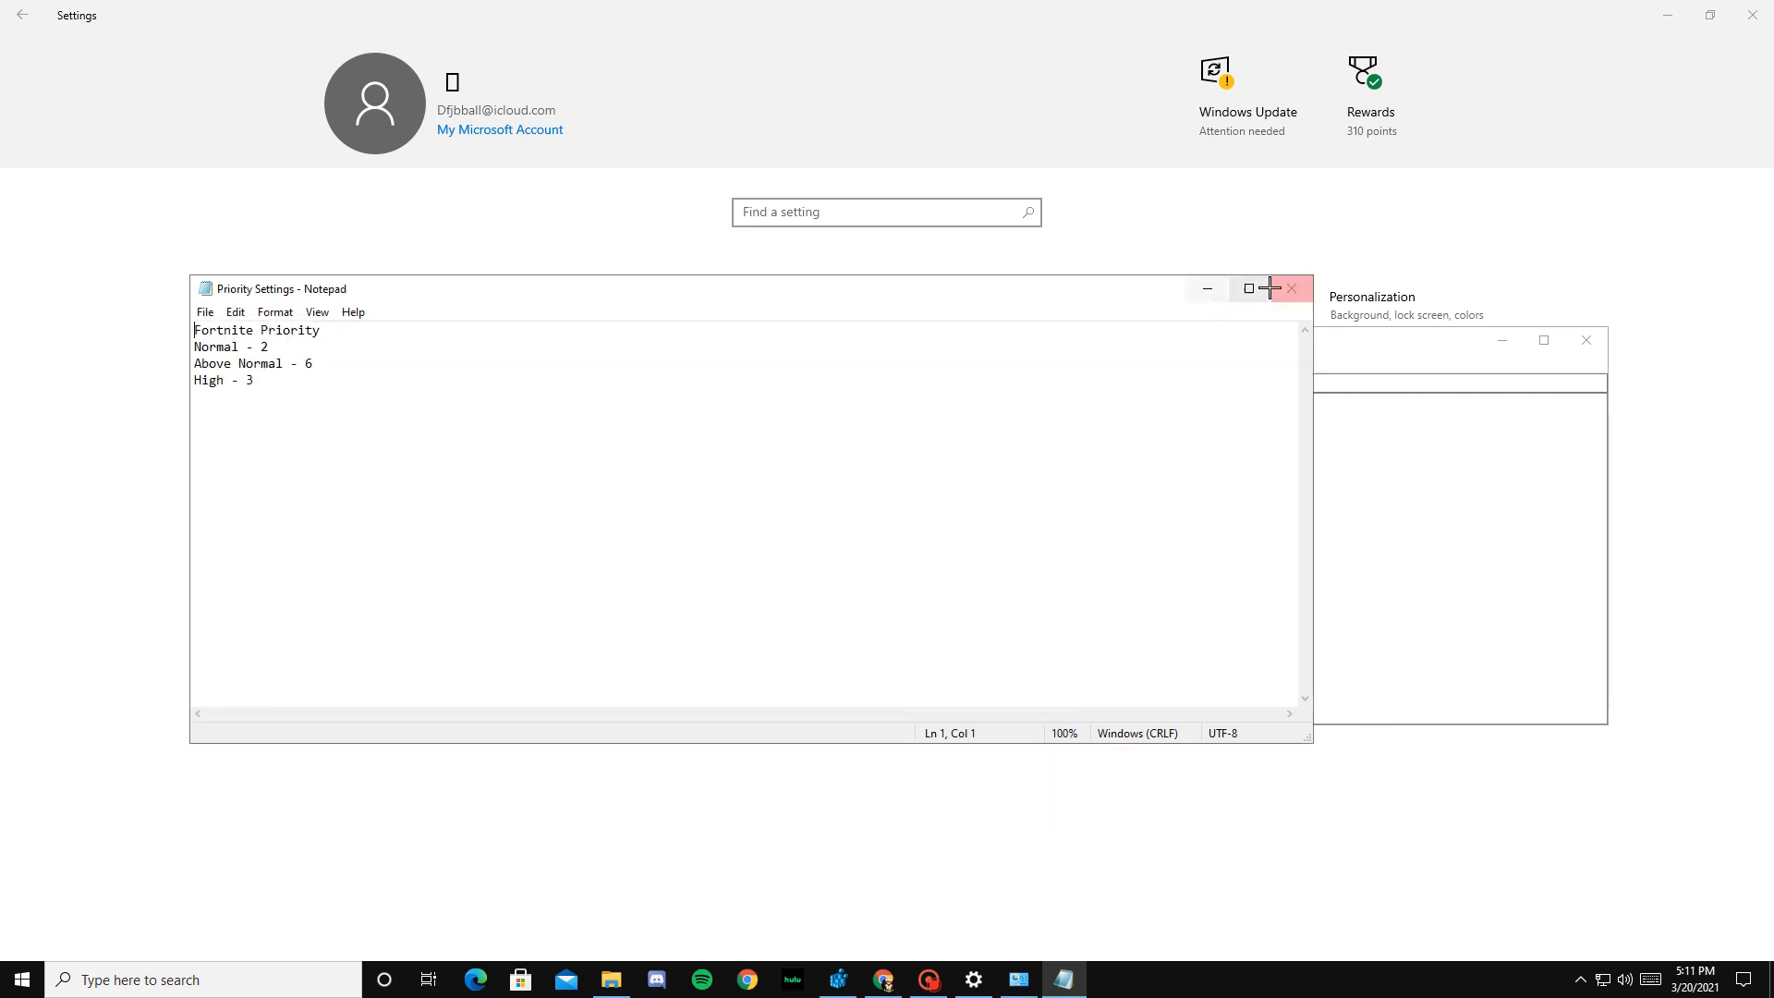
left_click(1206, 289)
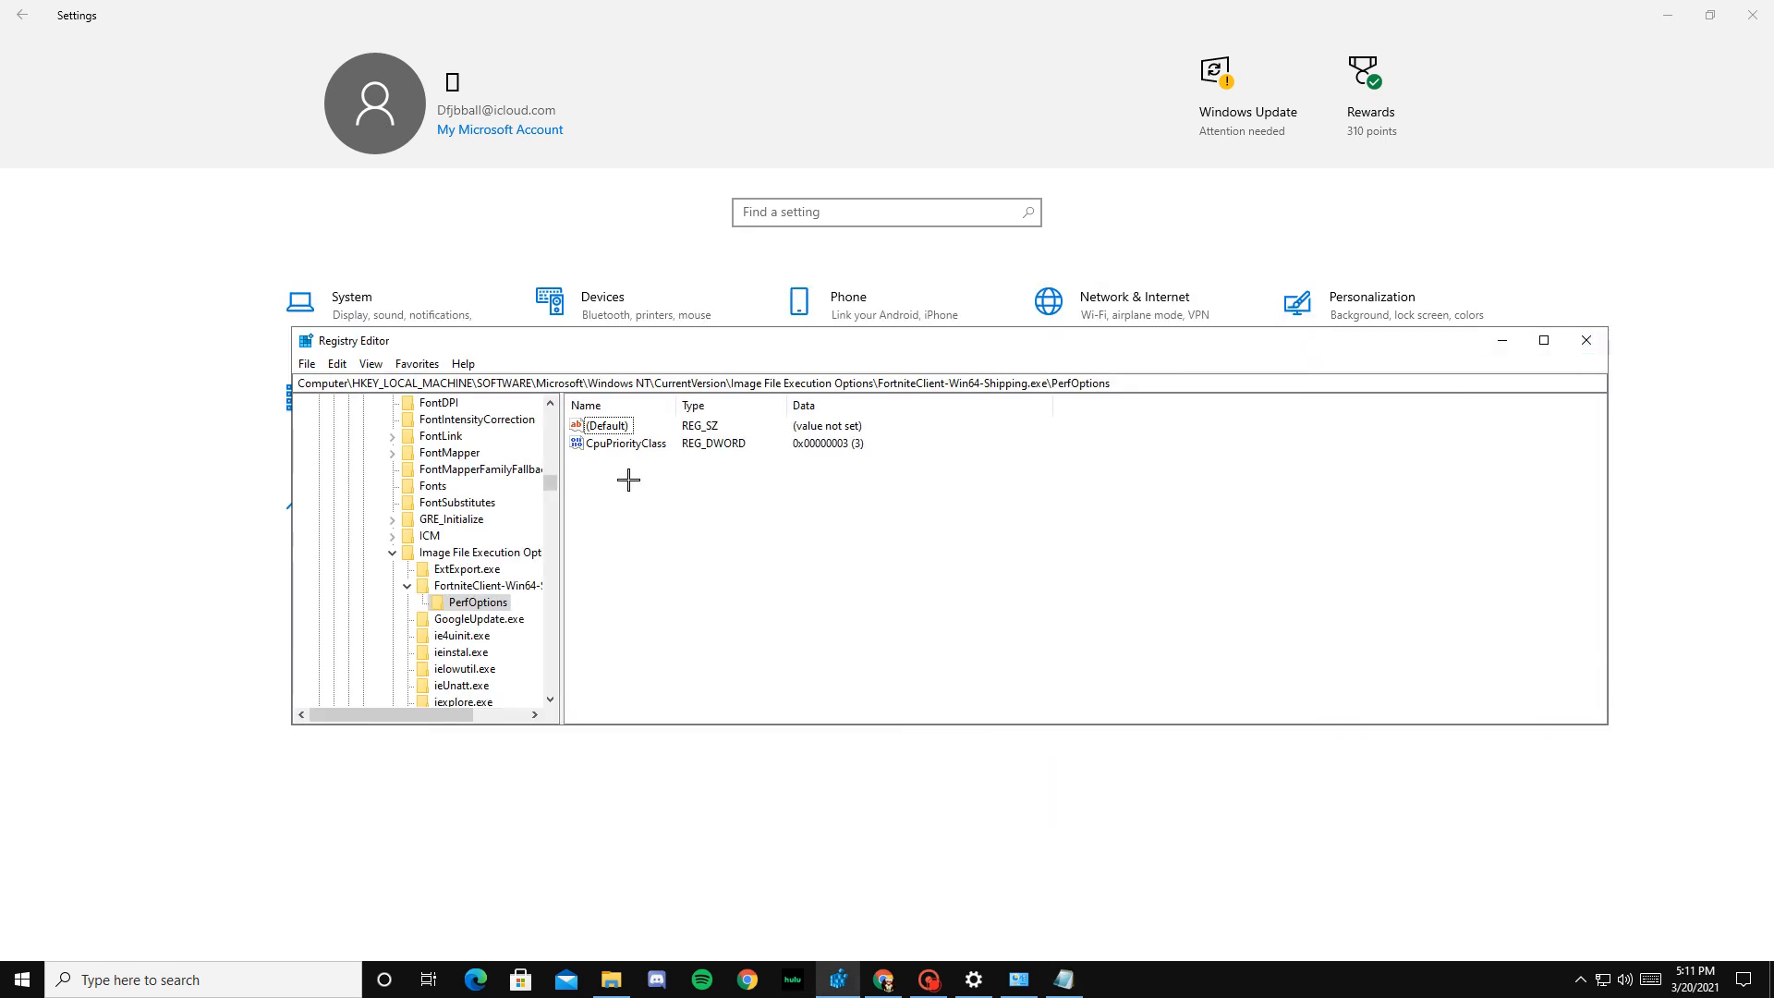
Step: Set CpuPriorityClass in PerfOptions to decimal base with value data 3, consulting the Priority Settings notes before confirming
double_click(625, 444)
left_click(533, 534)
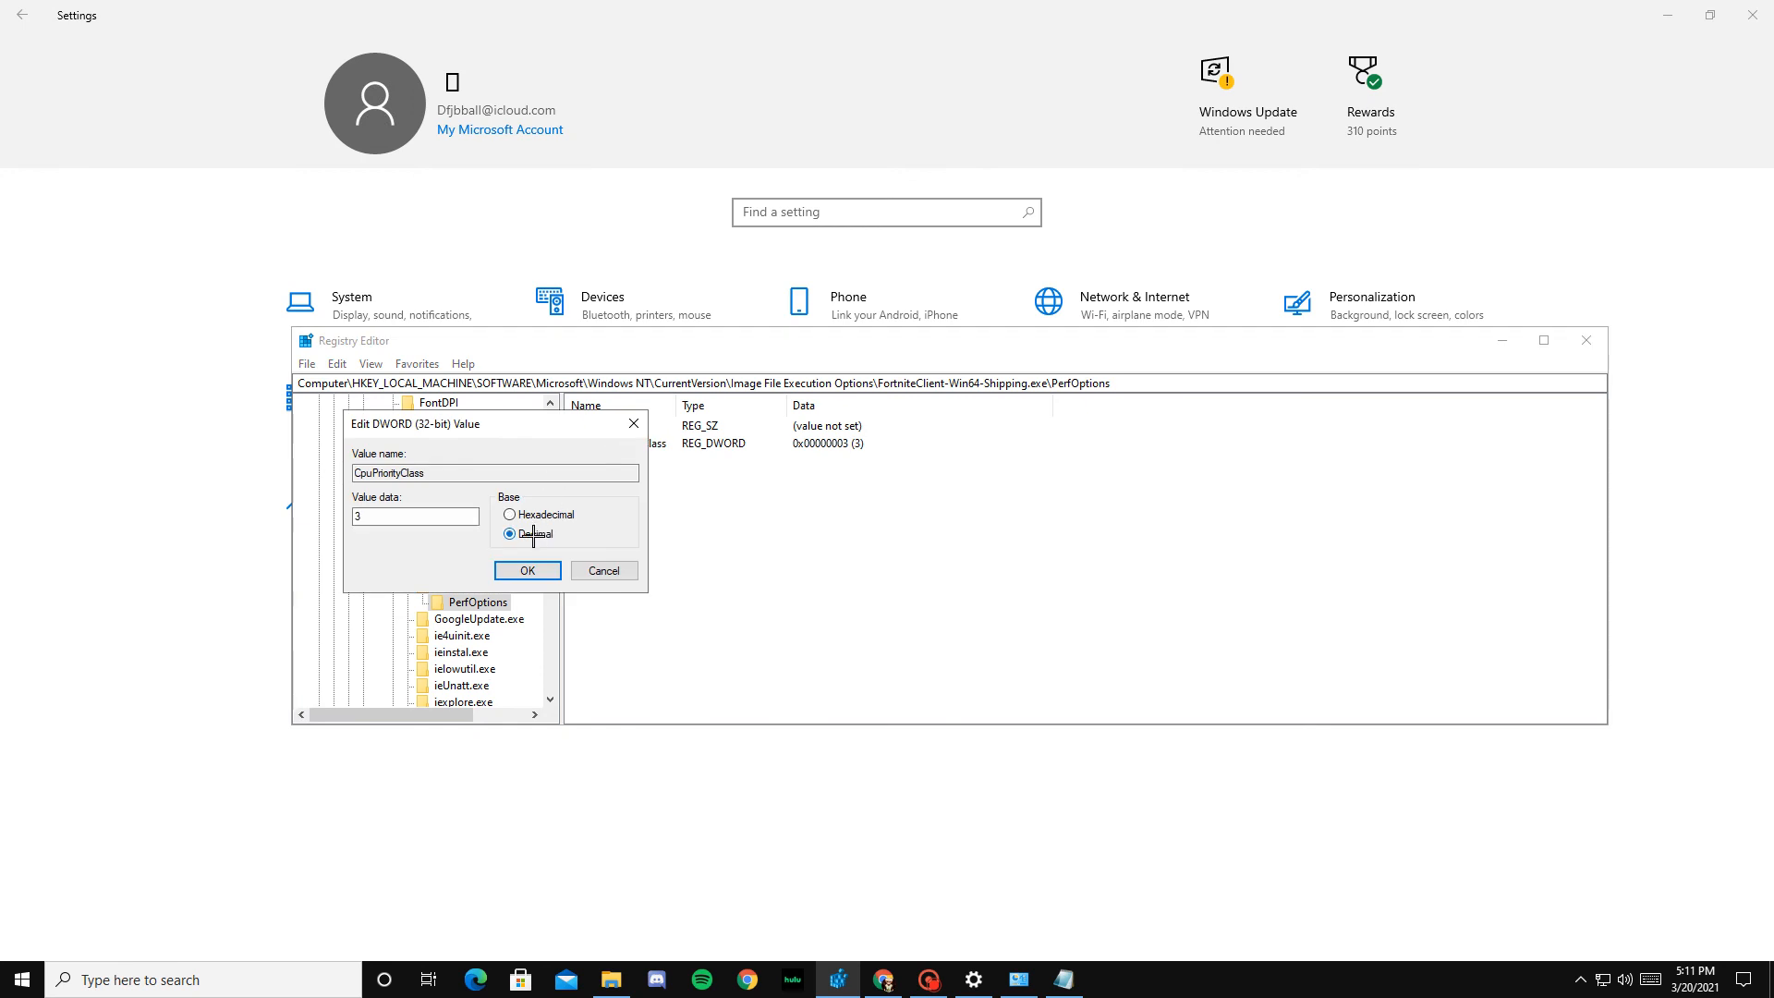
left_click(1062, 984)
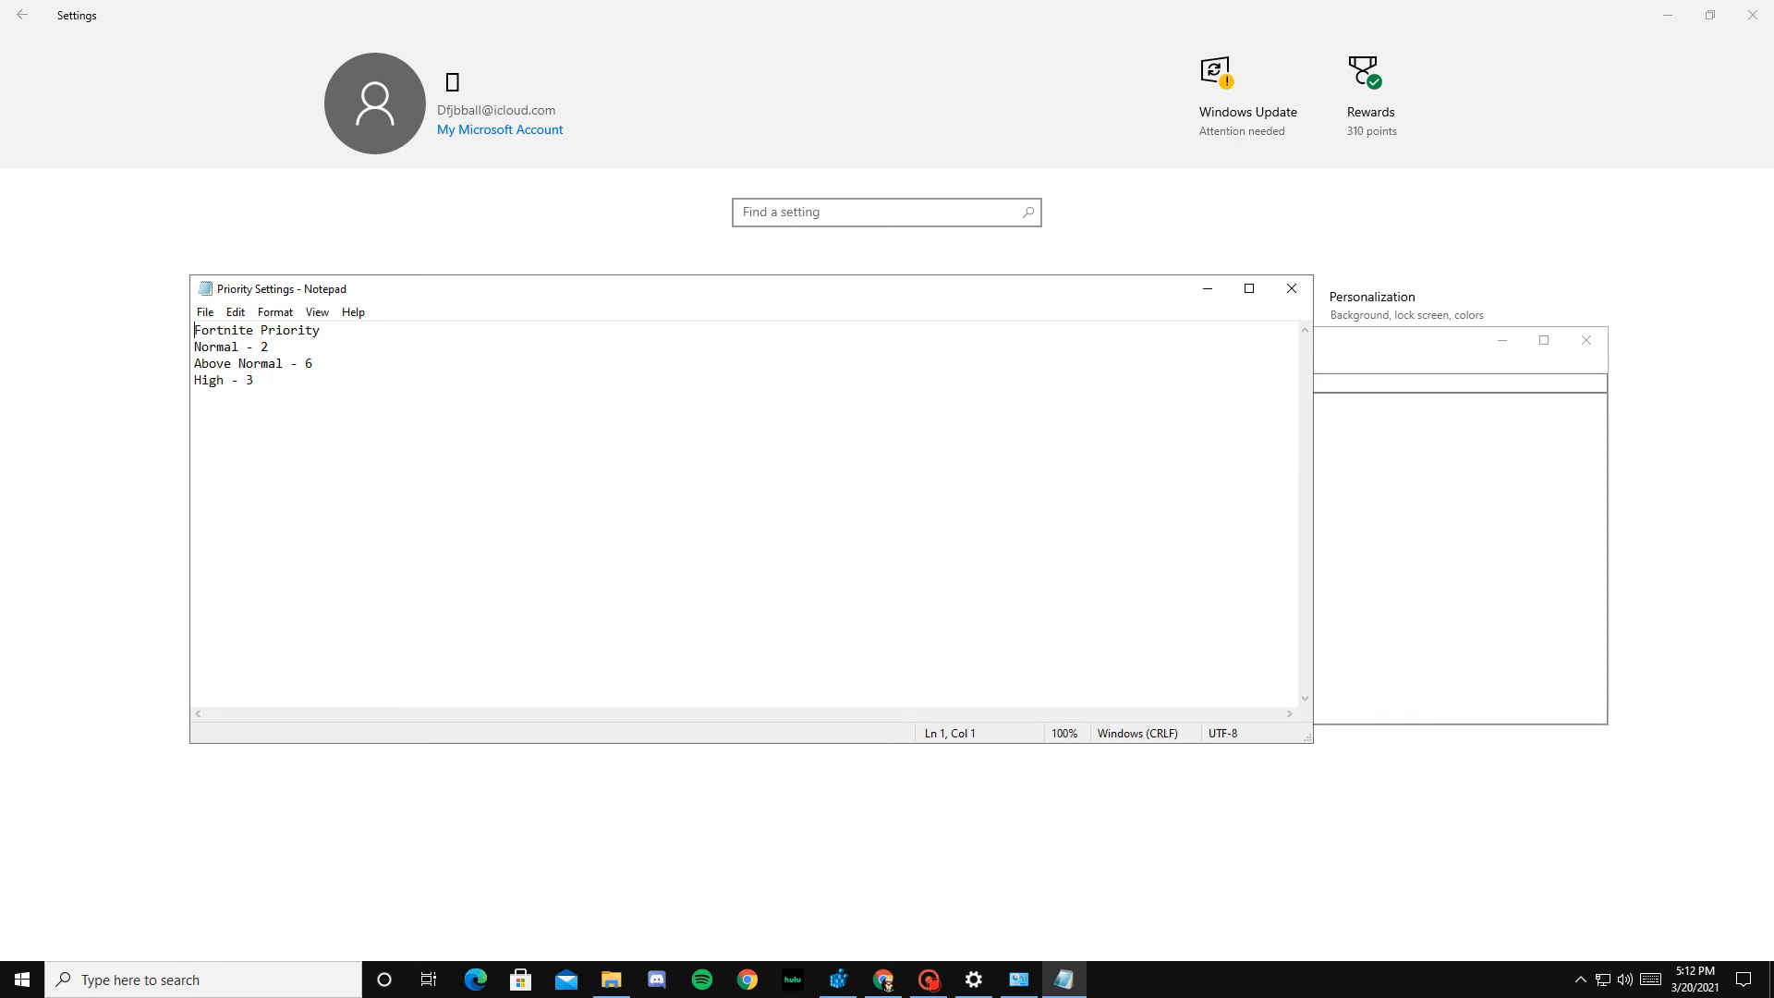
left_click(1205, 289)
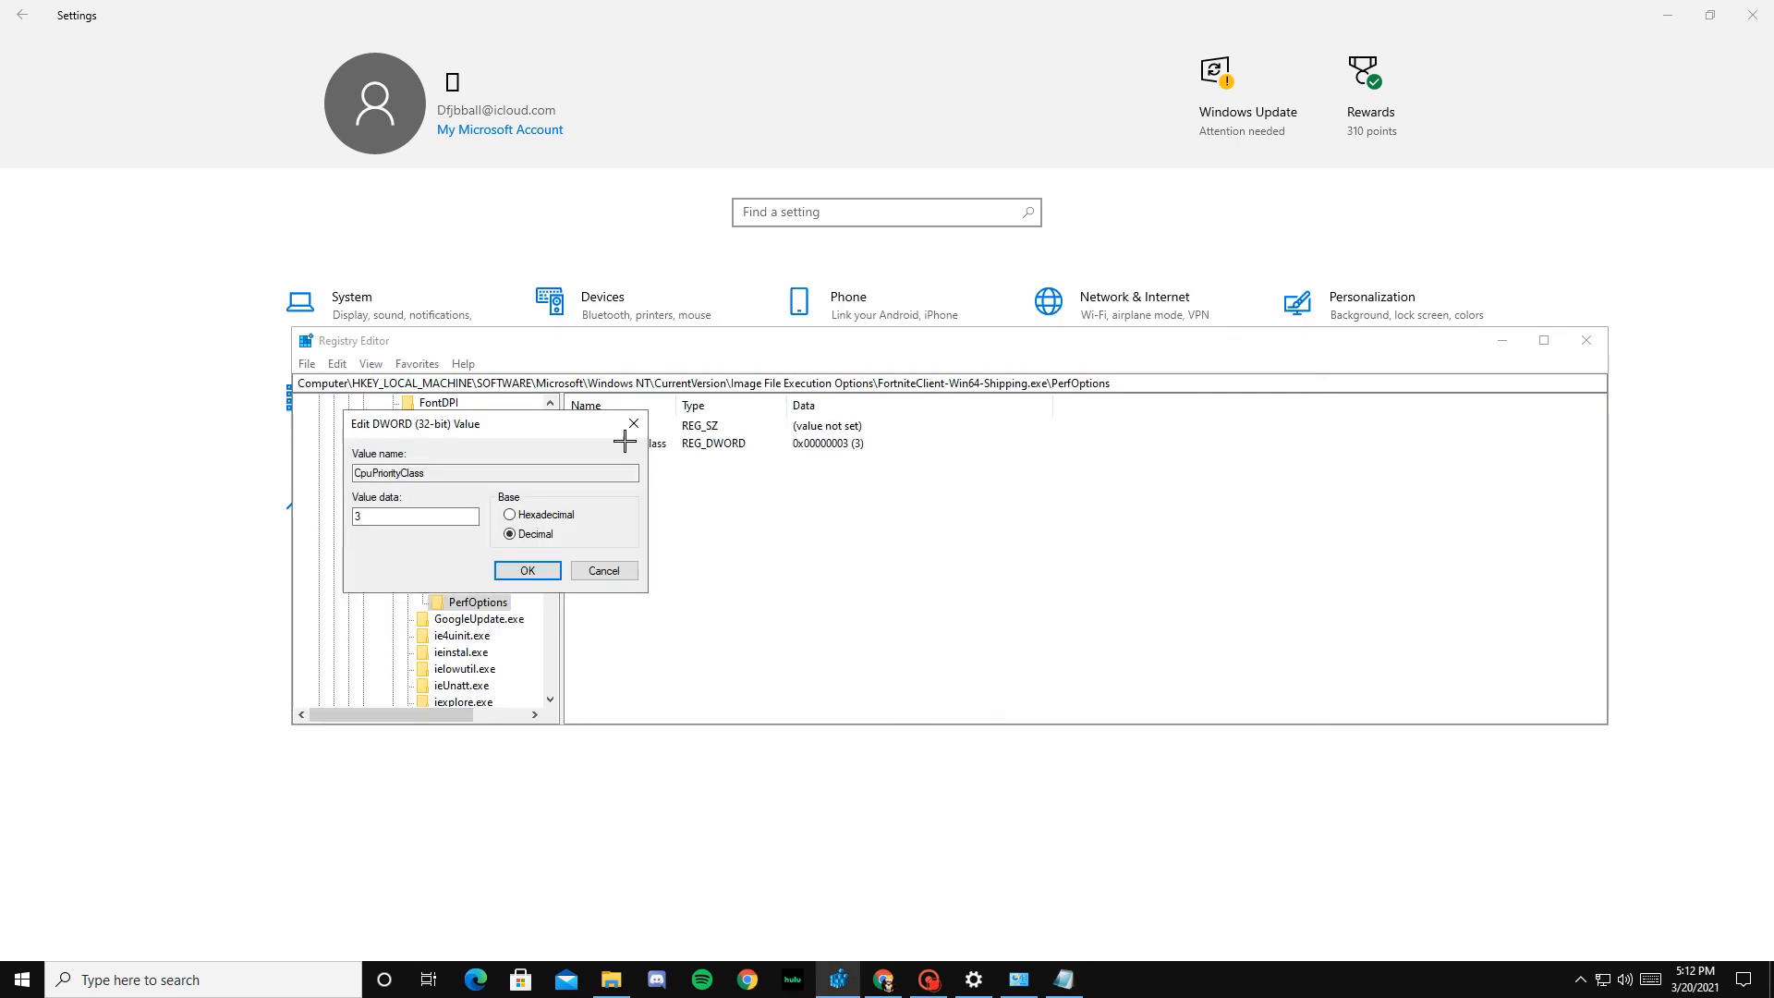
left_click(537, 570)
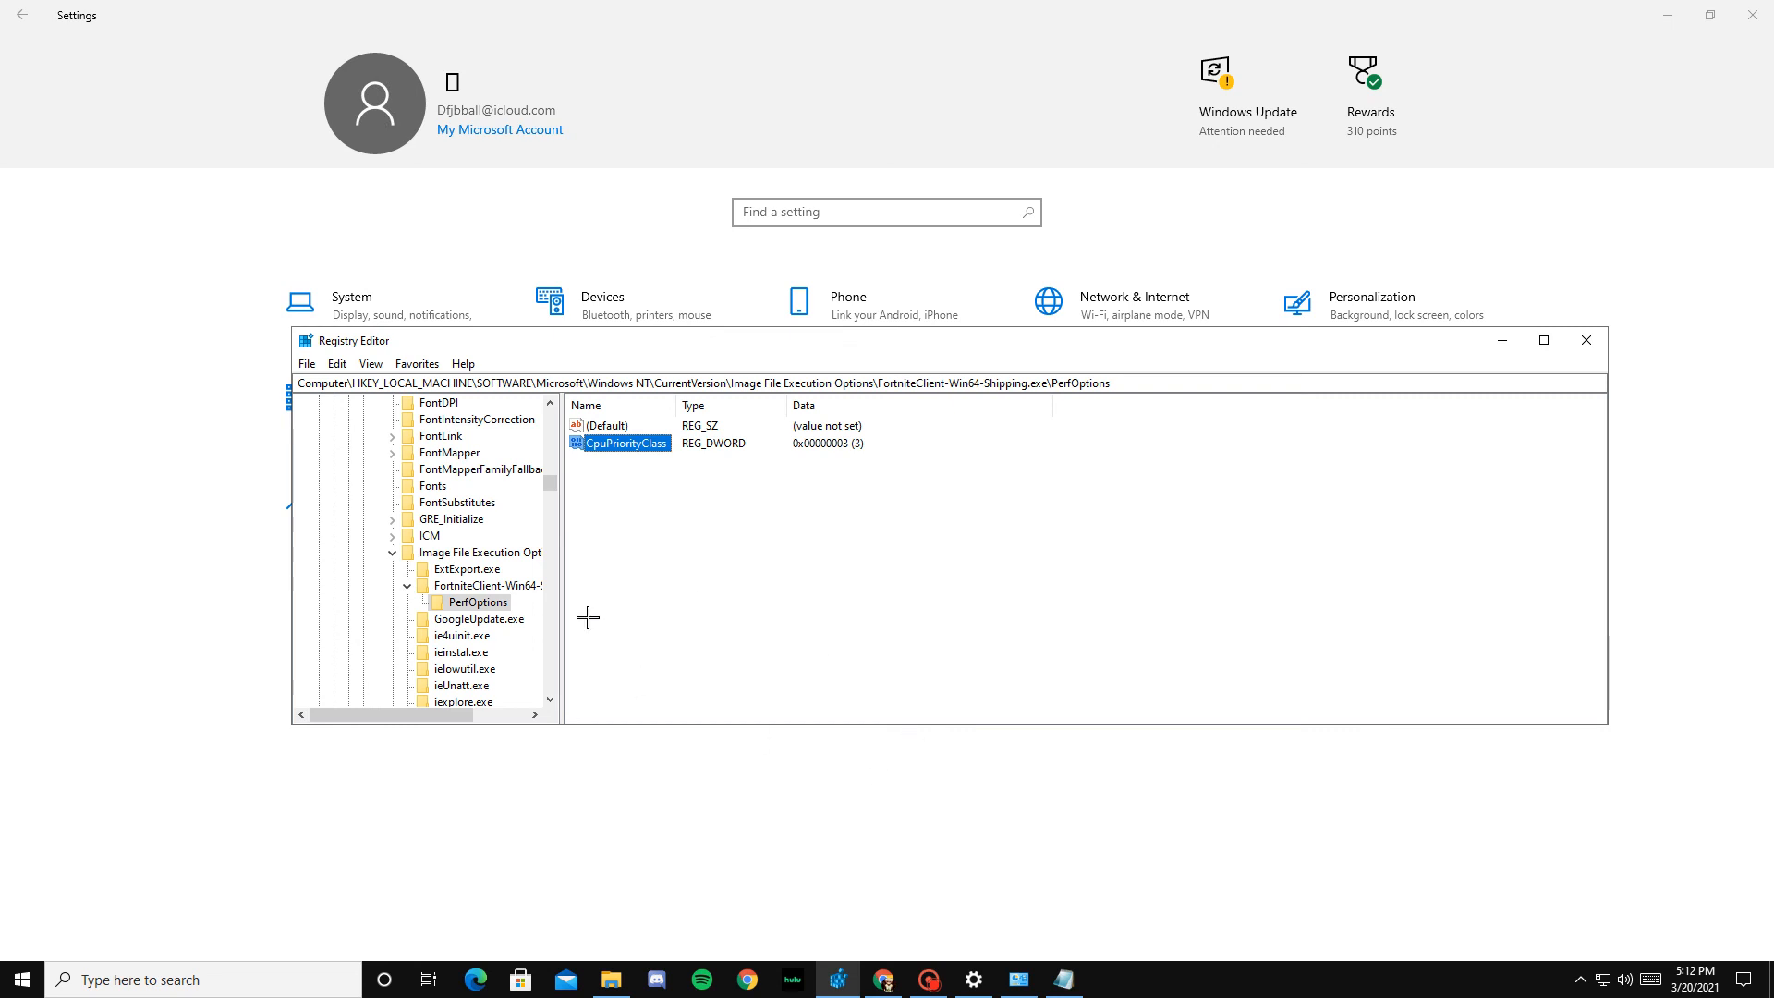
Step: Return to the top of the registry tree and expand SYSTEM and its CurrentControlSet key under HKEY_LOCAL_MACHINE
scroll(486, 615, "up", 15)
scroll(486, 615, "up", 20)
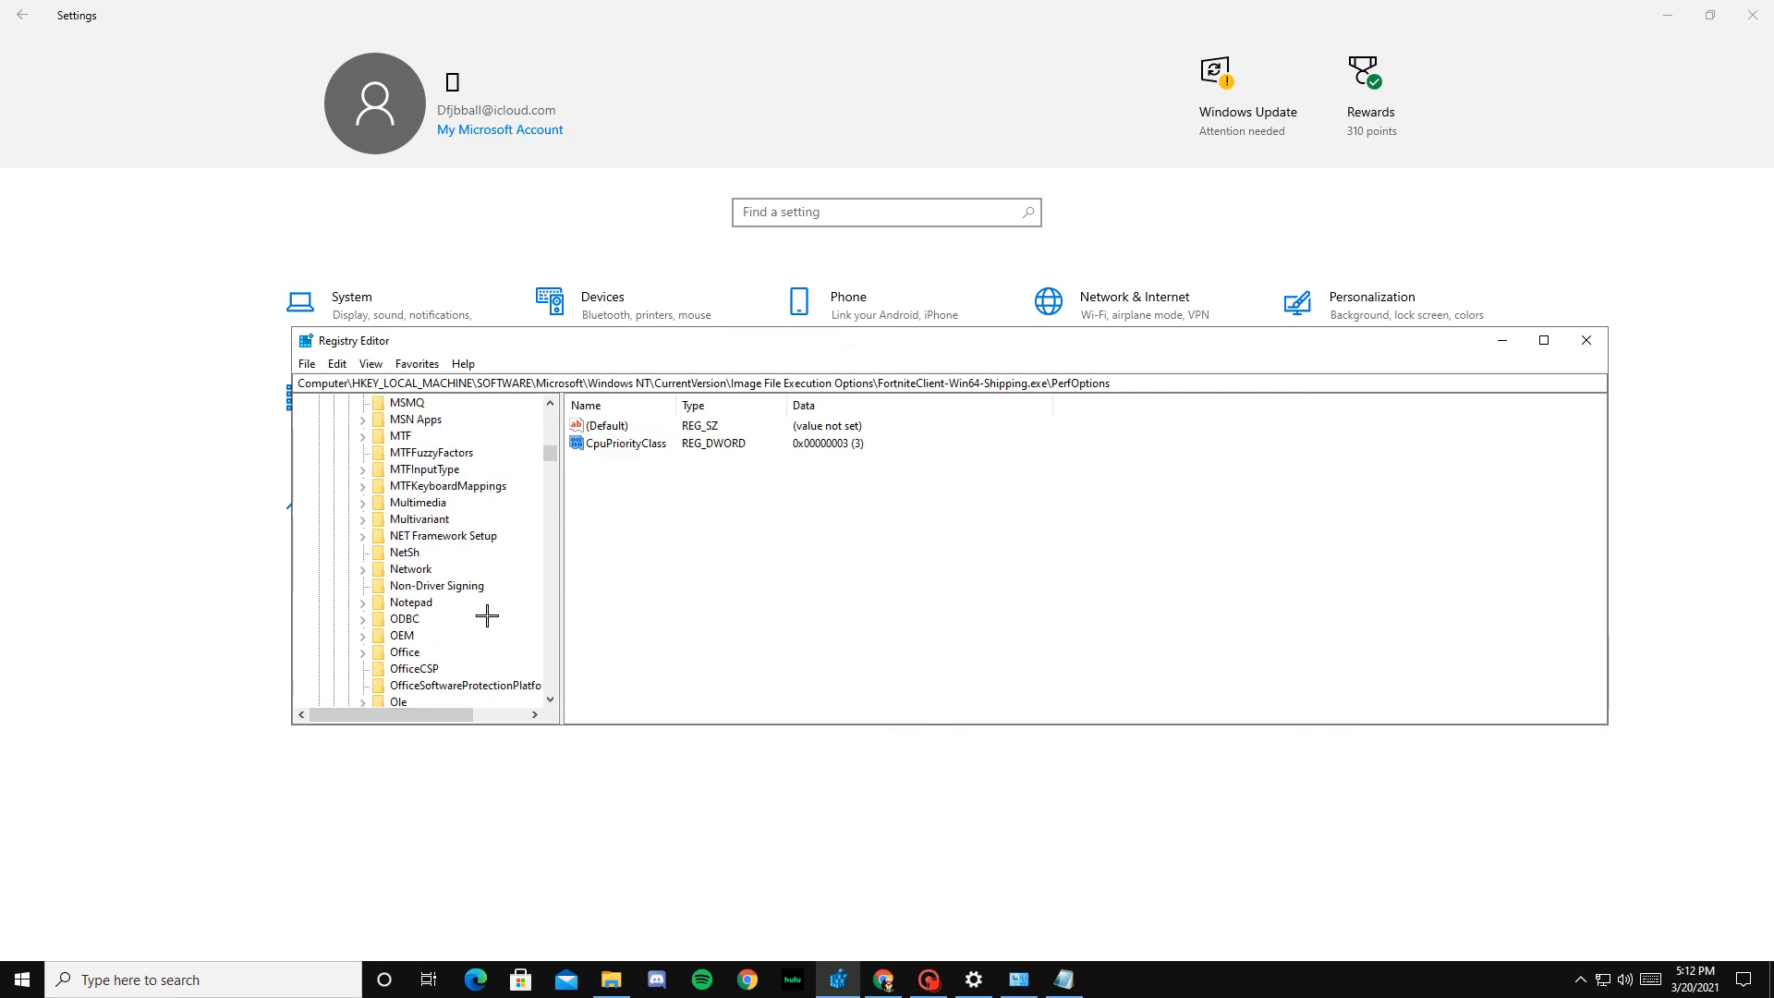
scroll(487, 608, "up", 15)
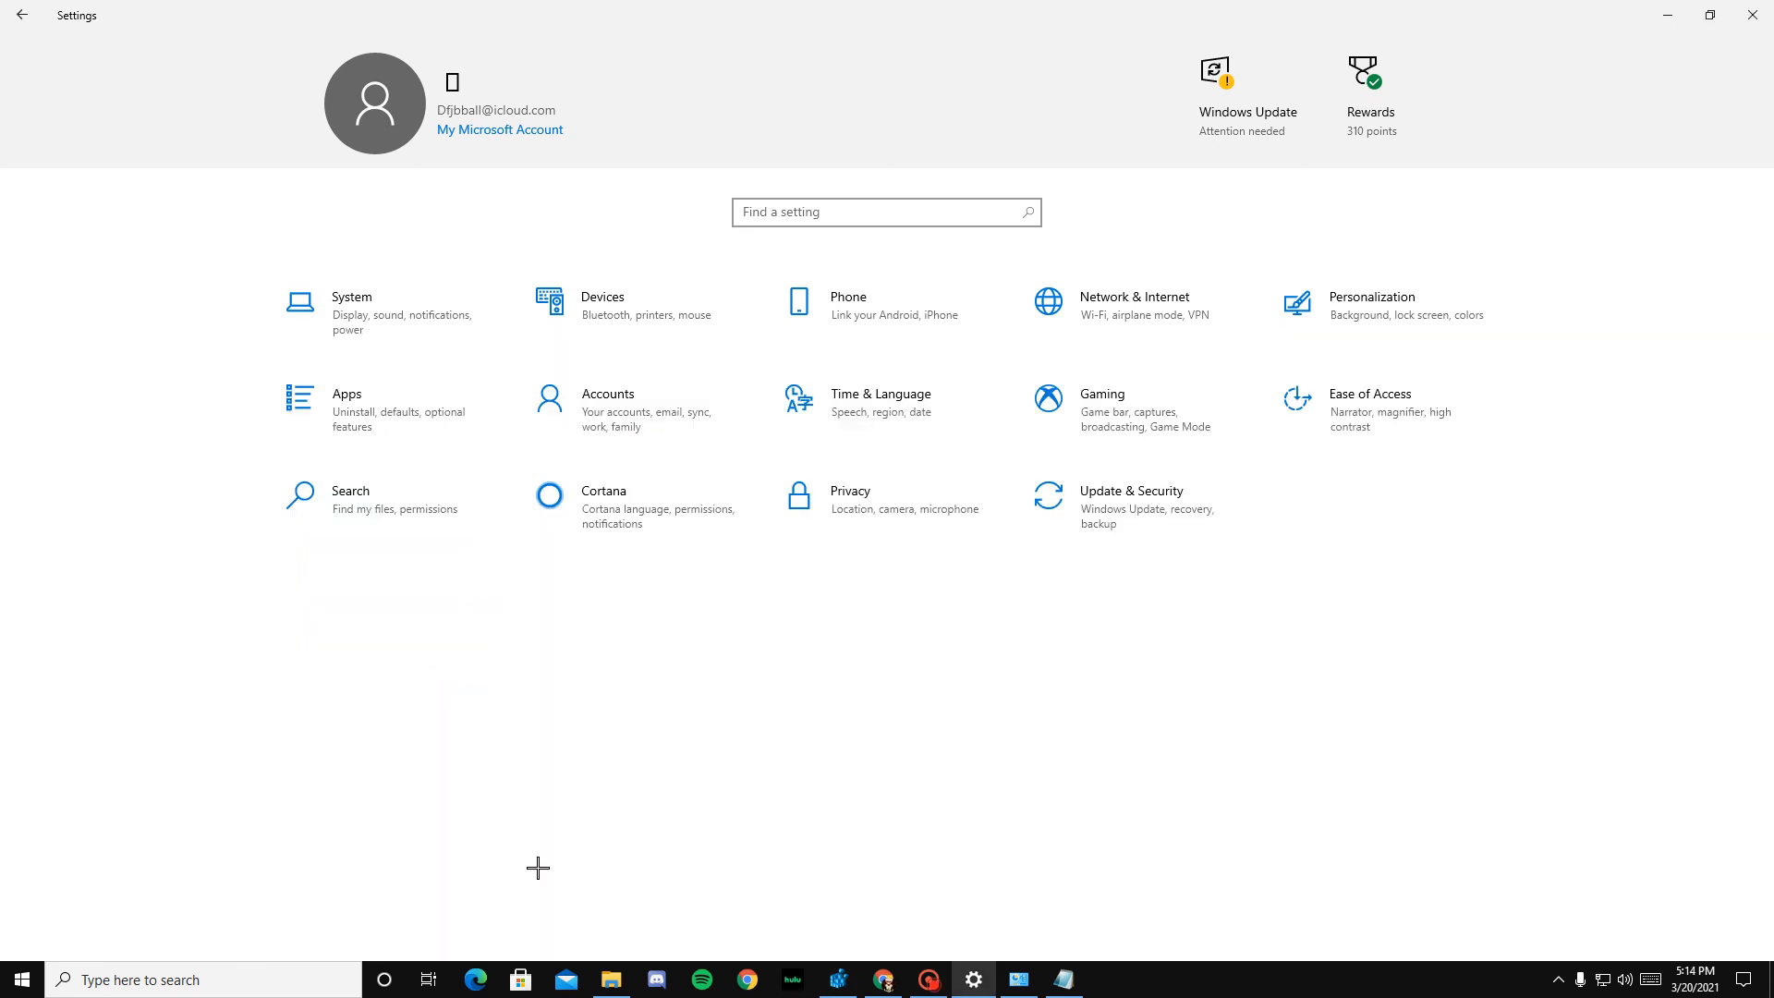
left_click(838, 977)
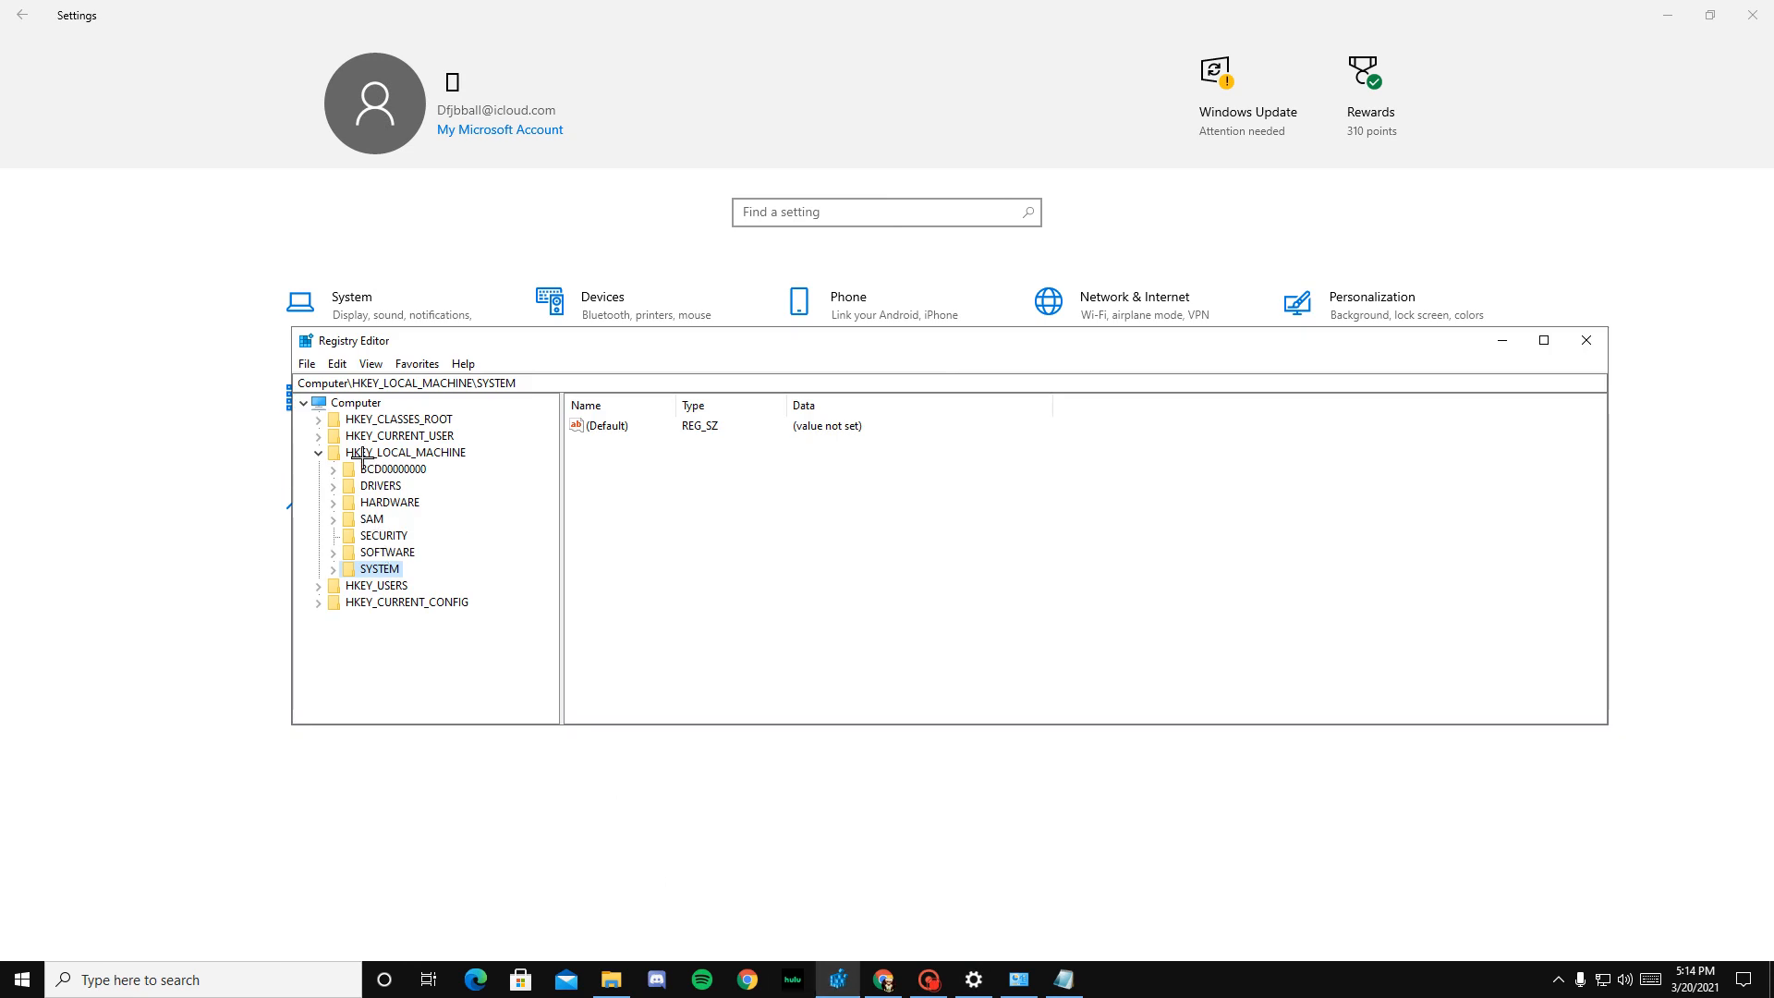
left_click(333, 571)
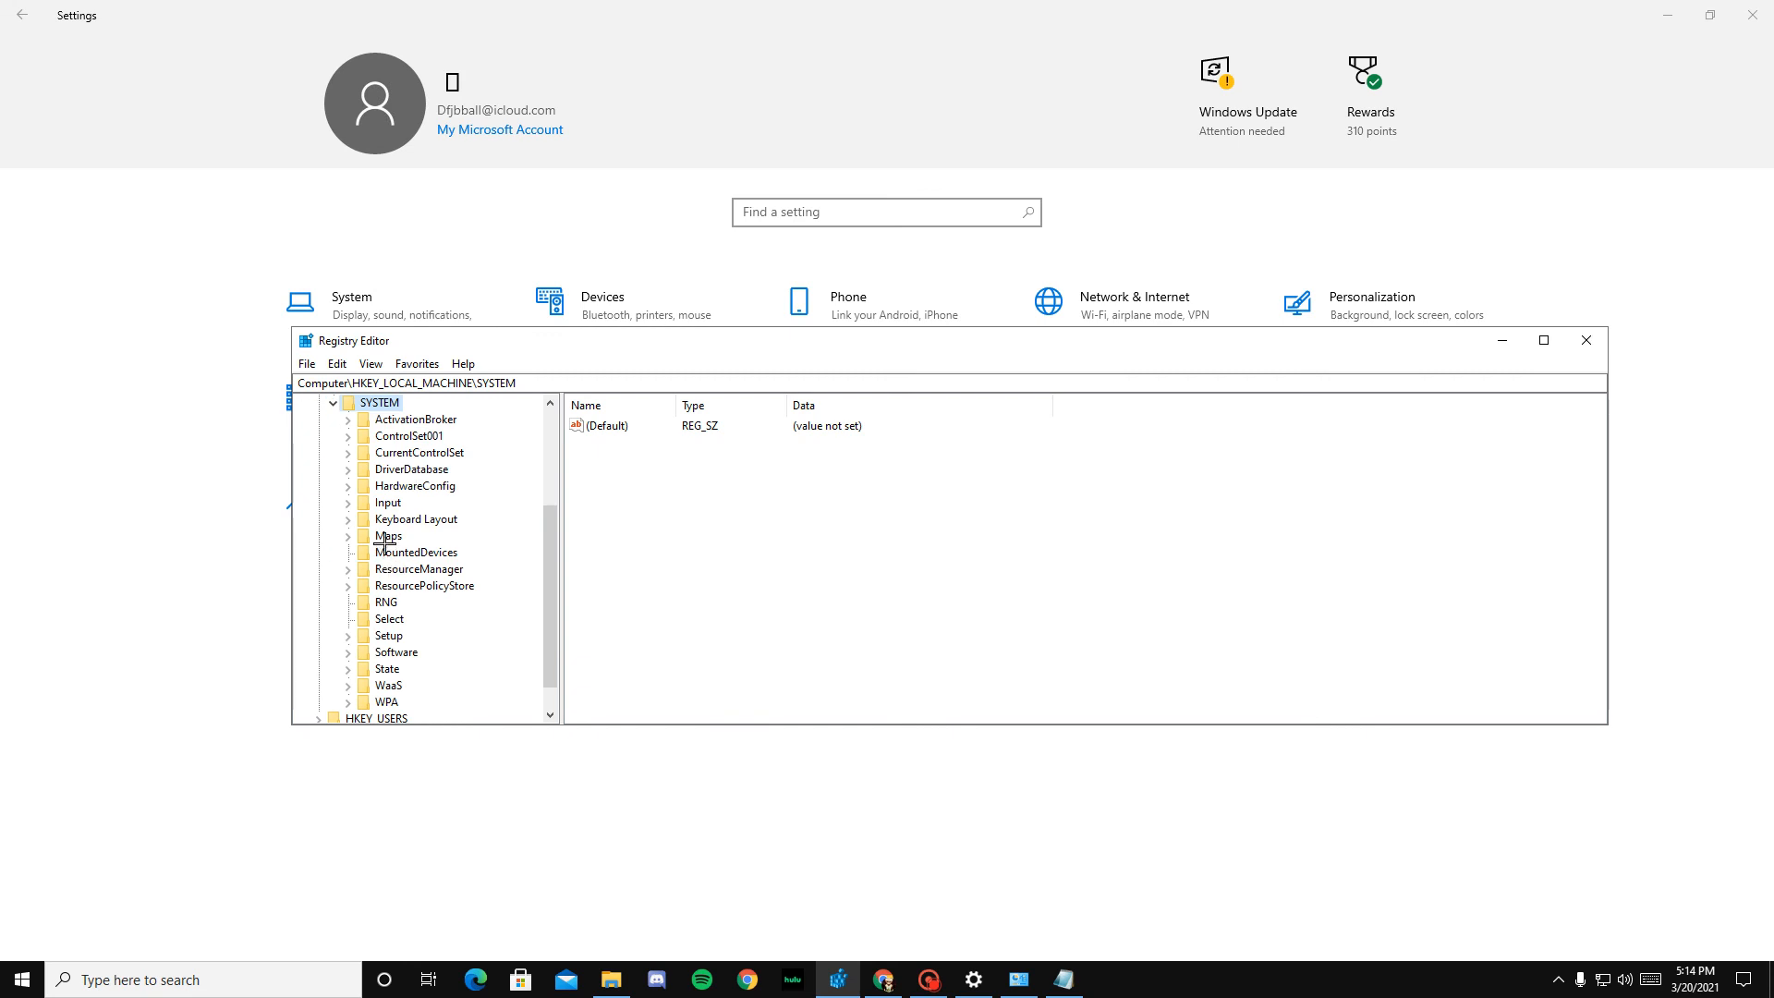
scroll(406, 637, "down", 1)
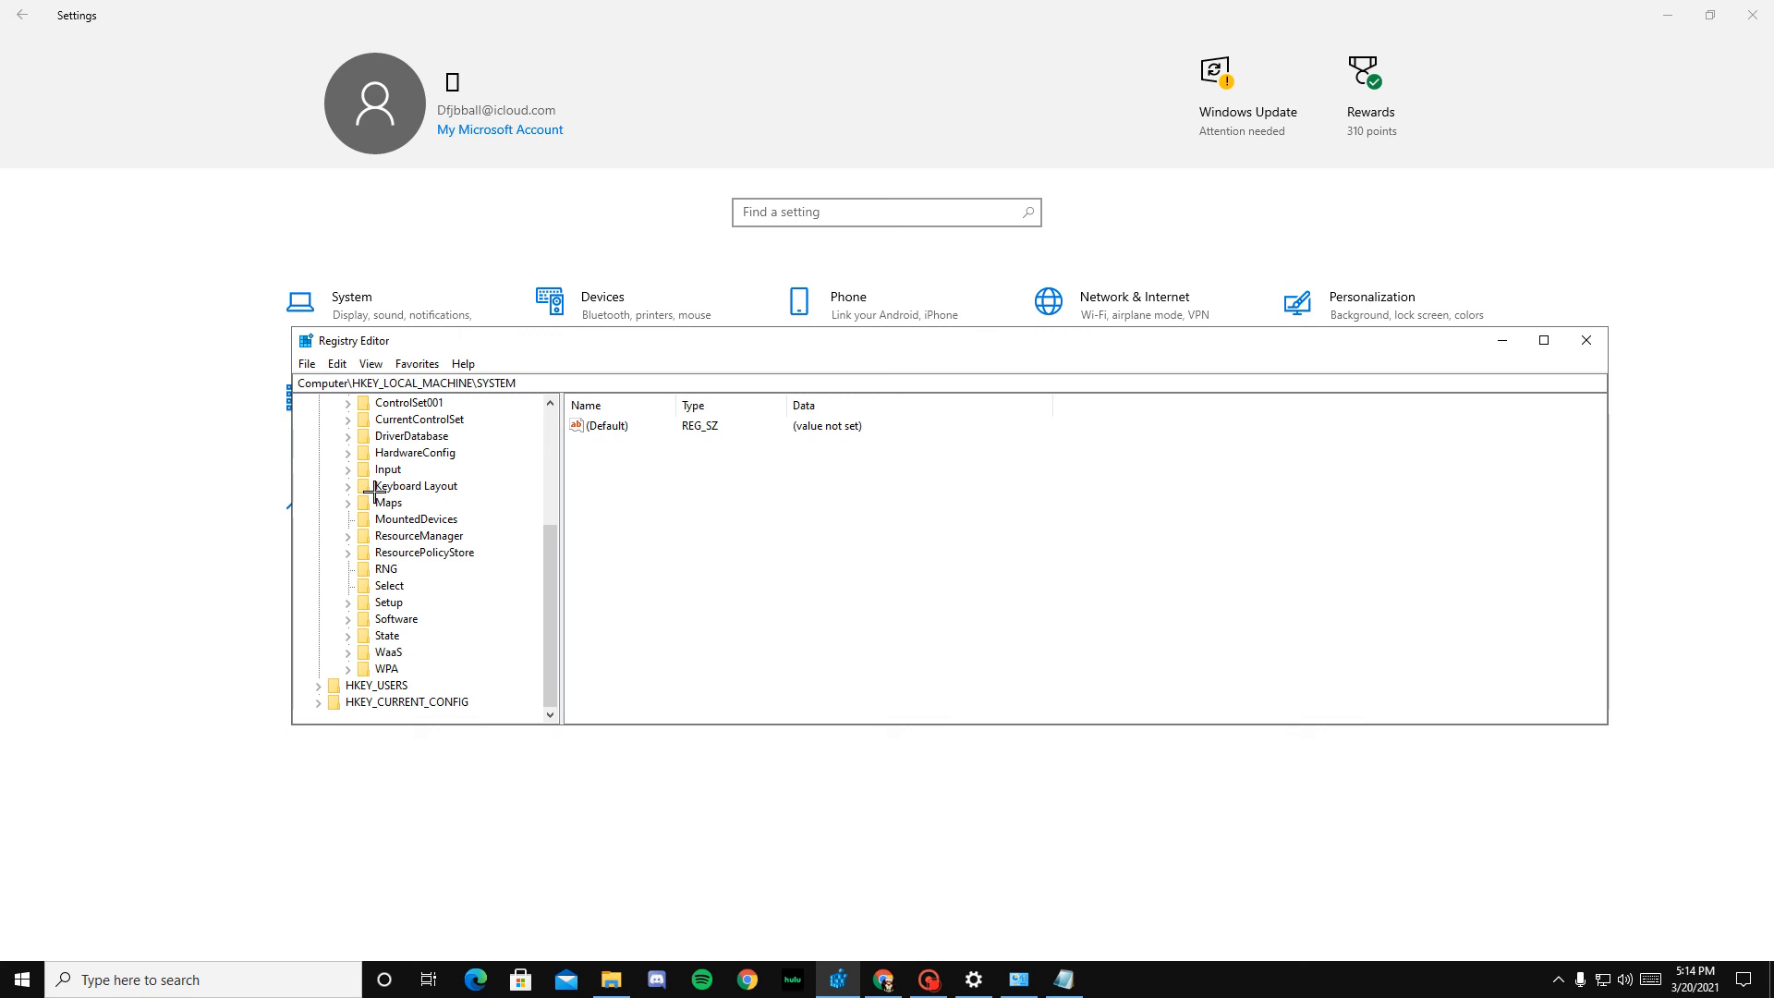
scroll(373, 486, "up", 1)
left_click(347, 470)
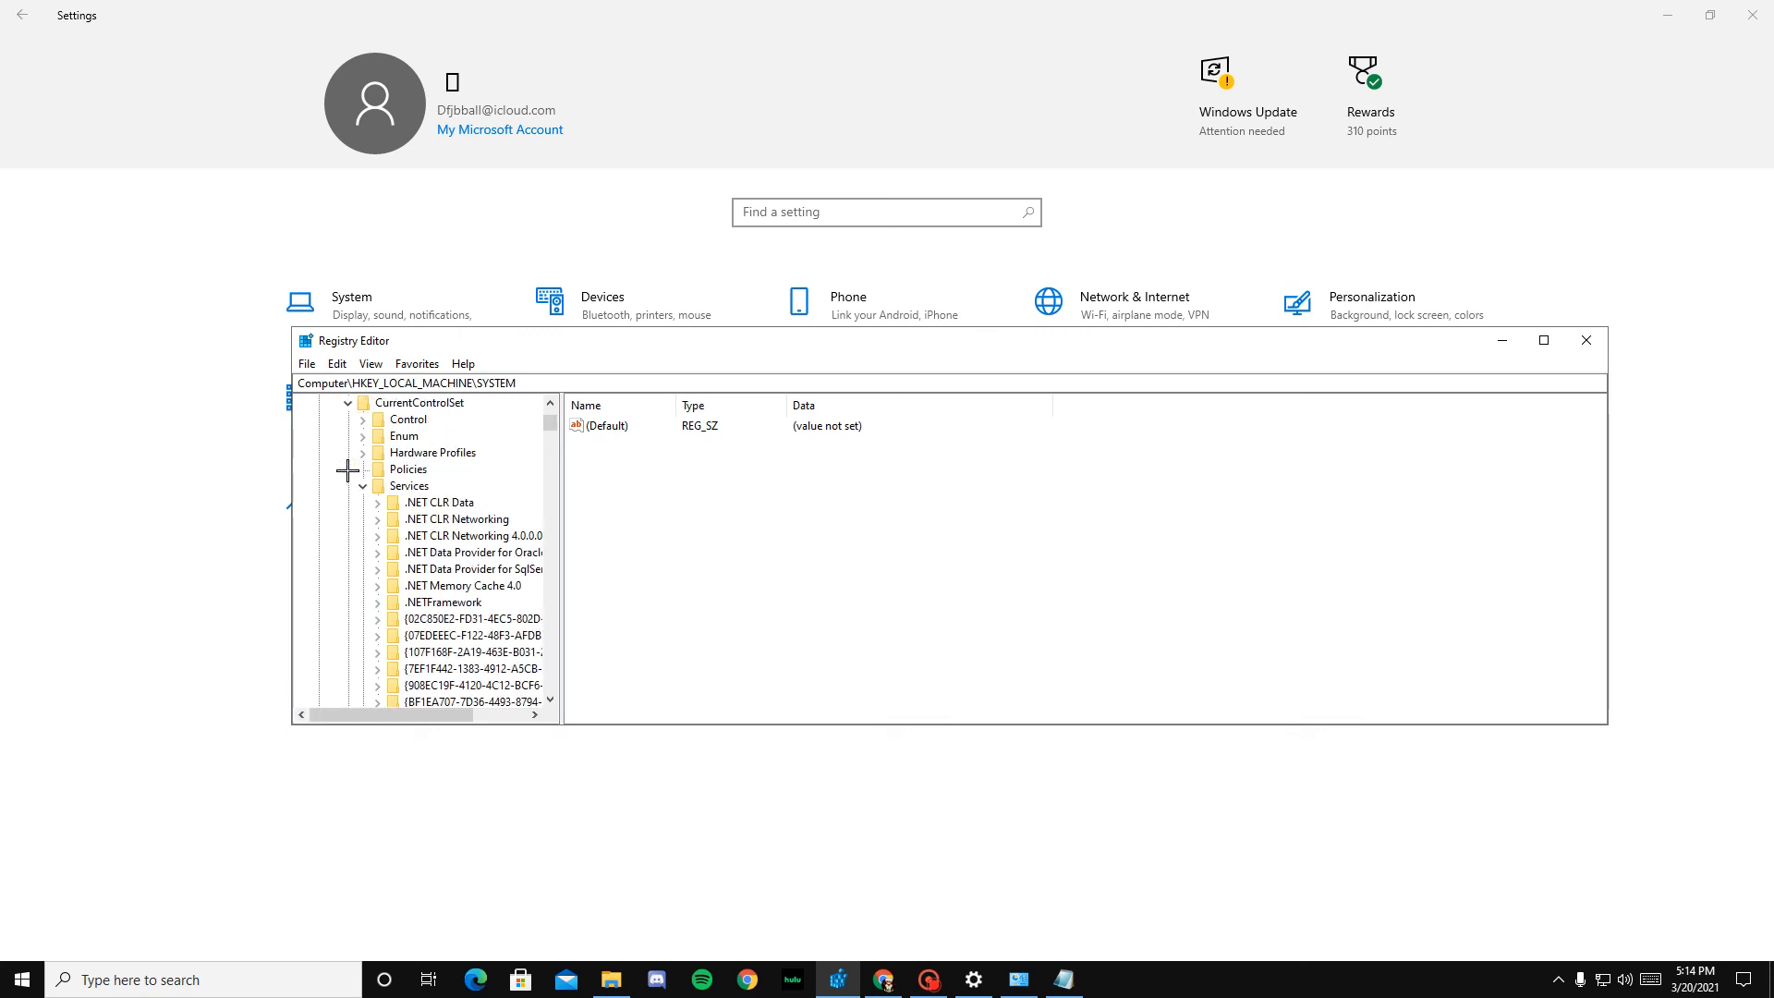
Step: Look through the keys under CurrentControlSet's Services to locate mouclass
scroll(366, 487, "down", 15)
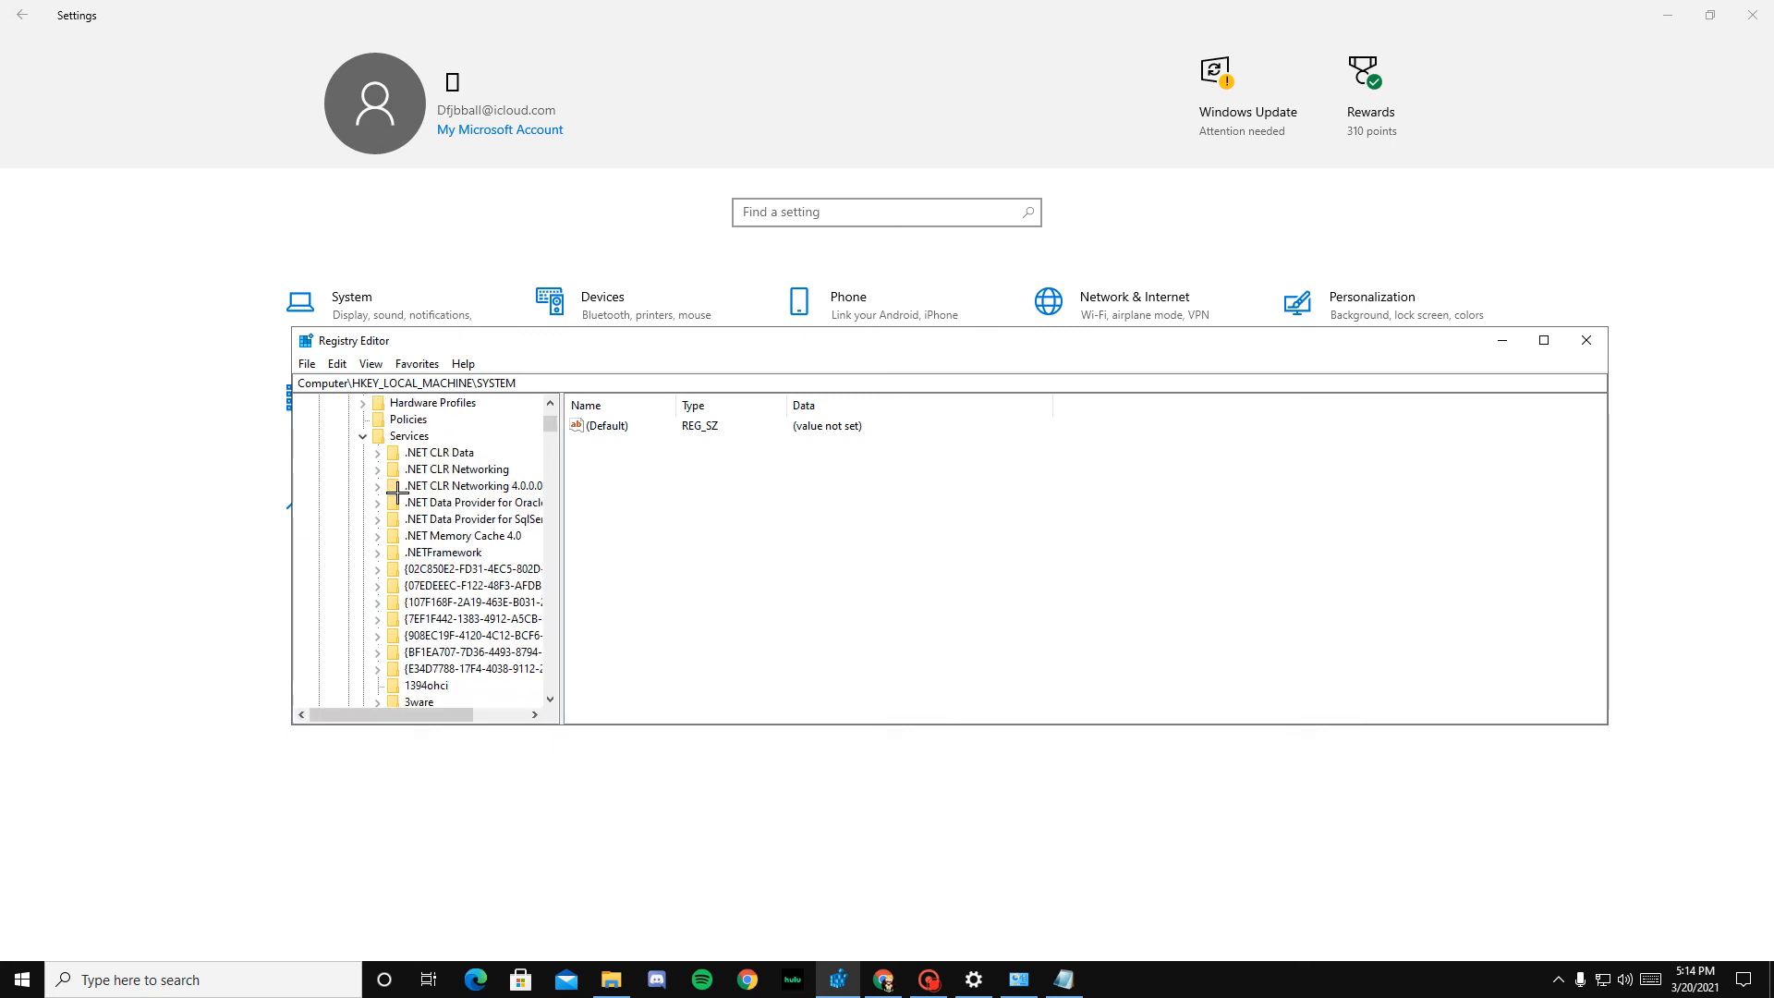
scroll(454, 552, "down", 20)
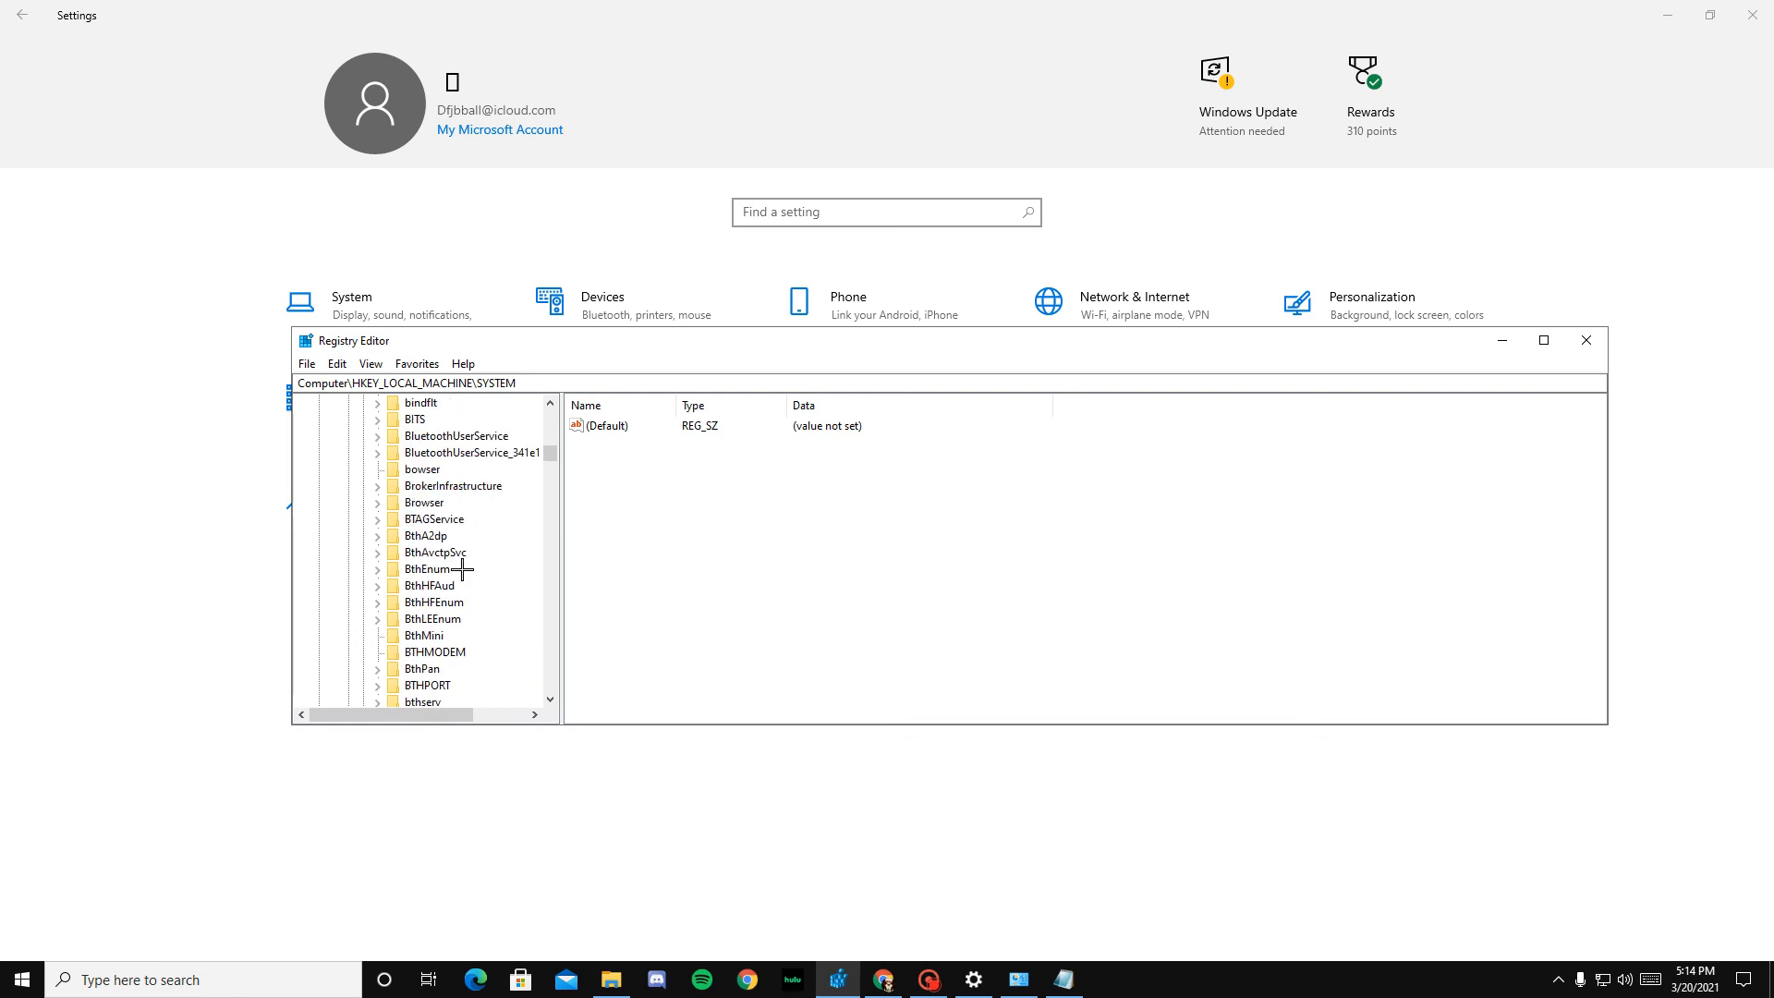
scroll(466, 576, "down", 20)
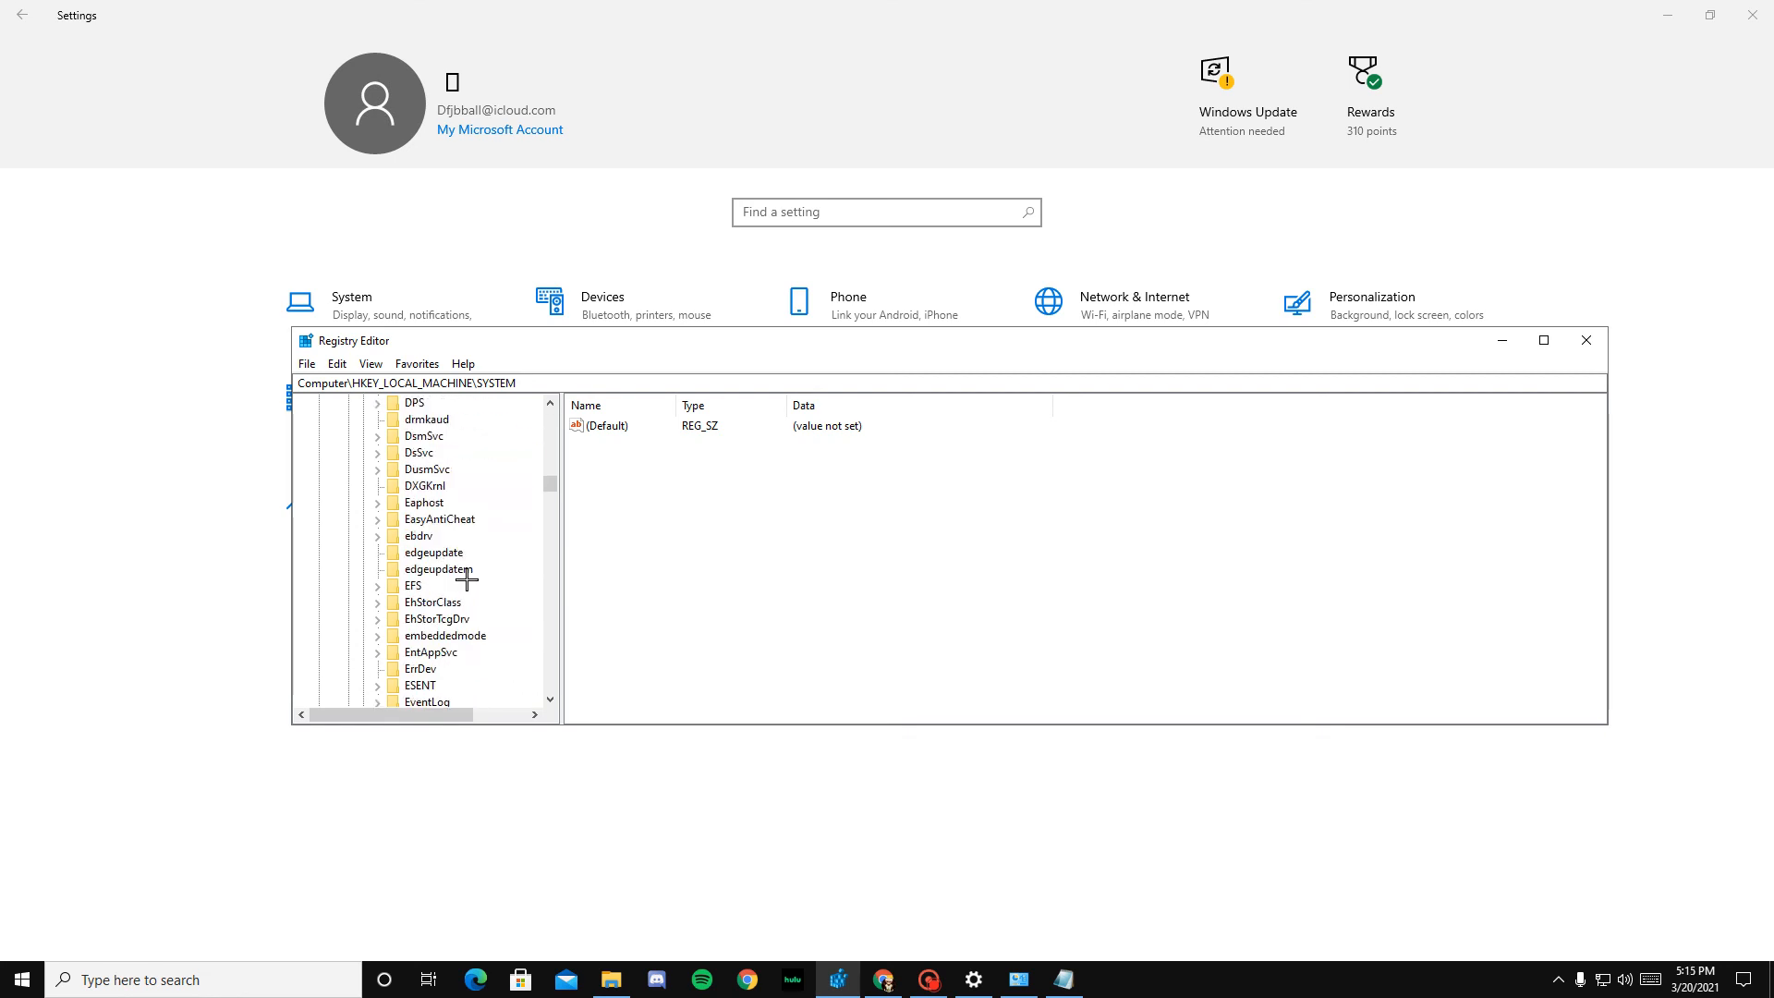
scroll(467, 578, "down", 20)
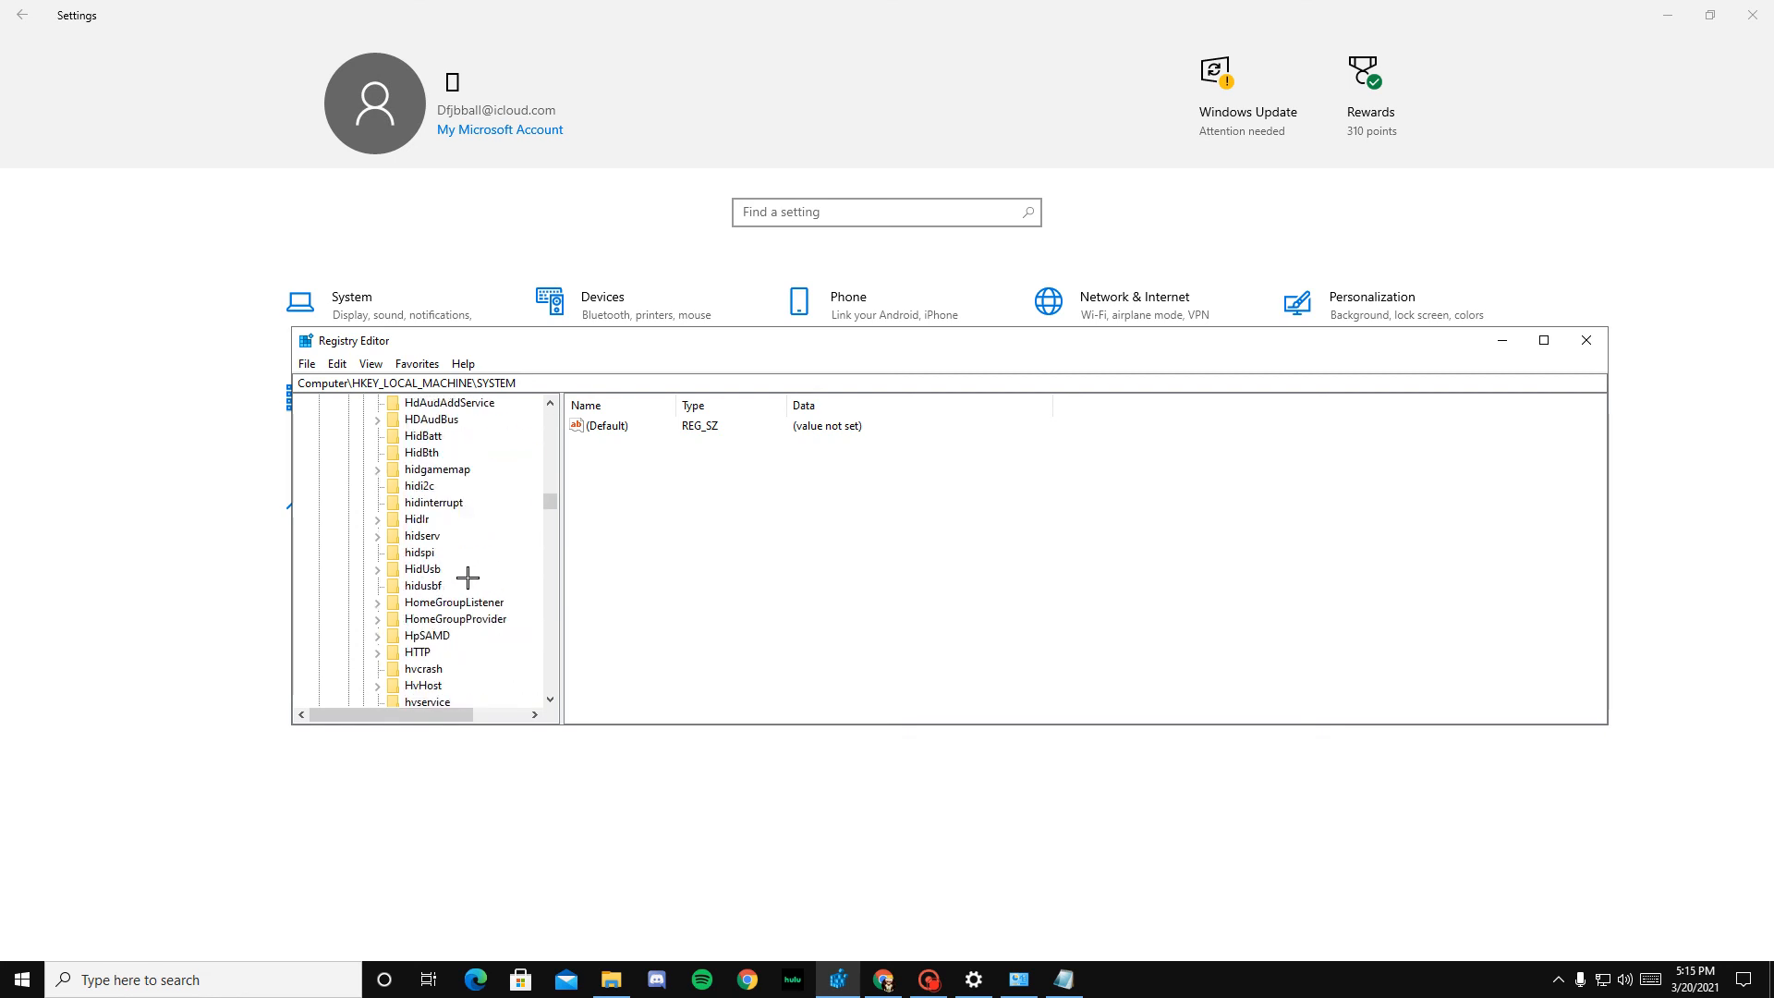
scroll(468, 578, "down", 10)
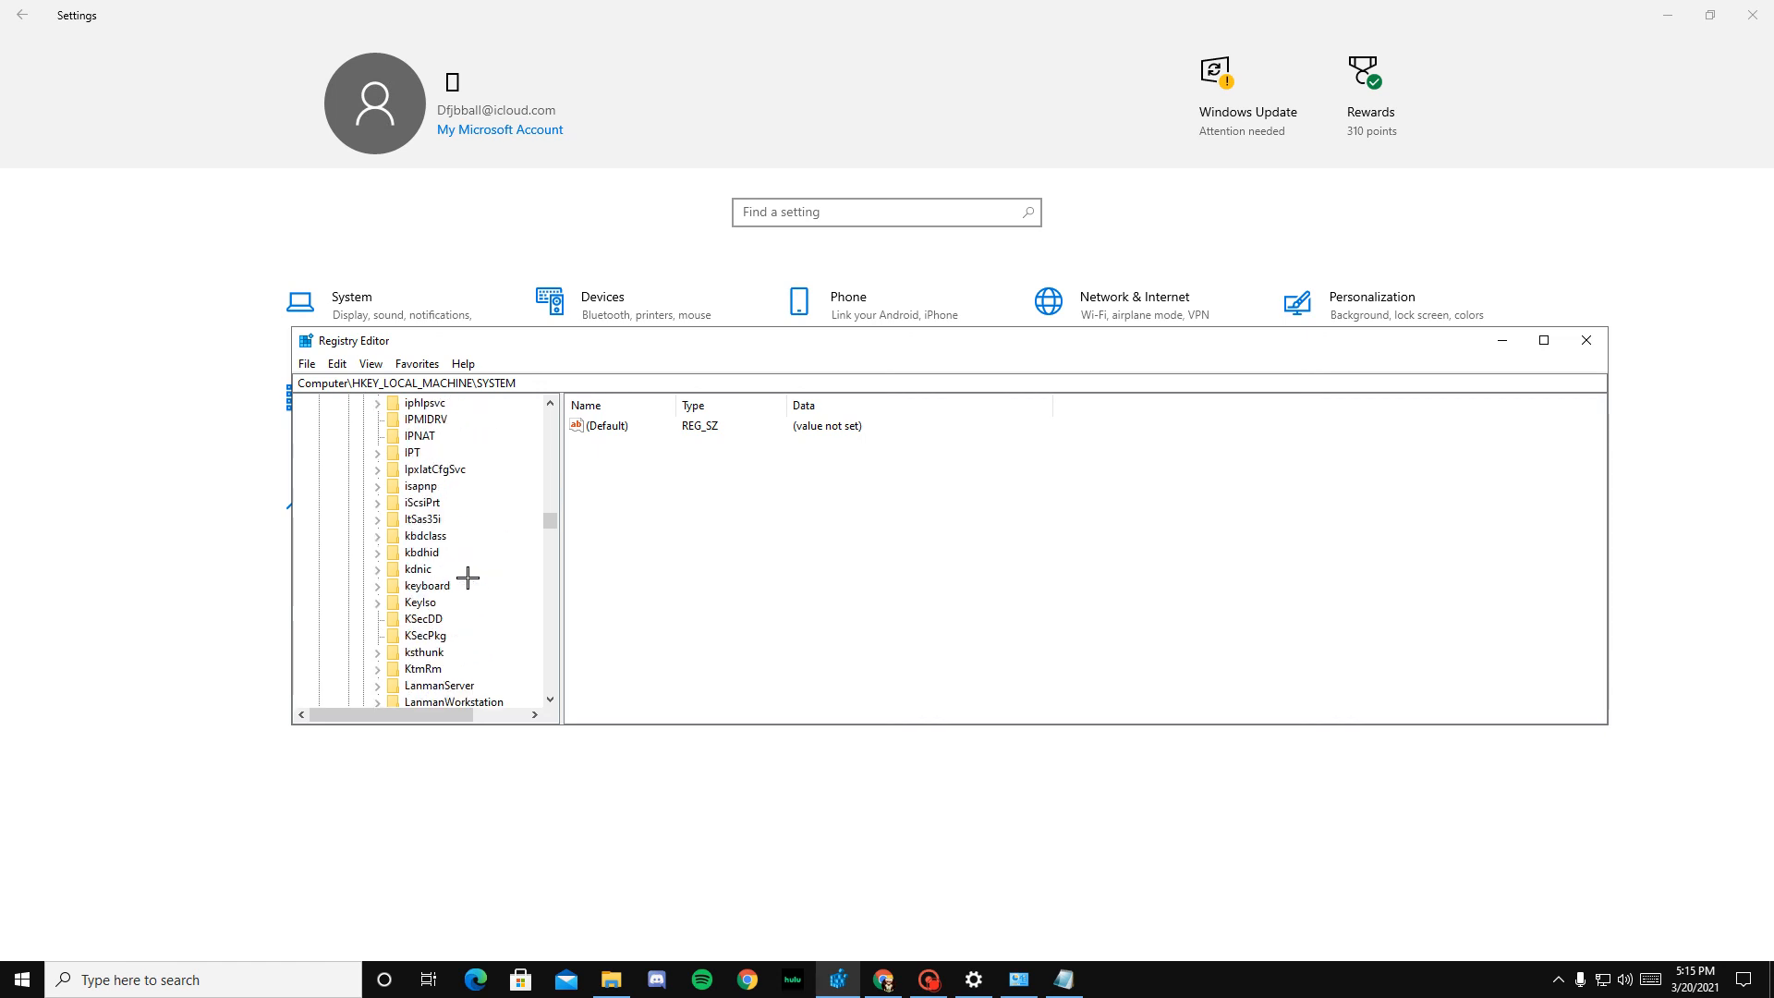
scroll(468, 560, "down", 6)
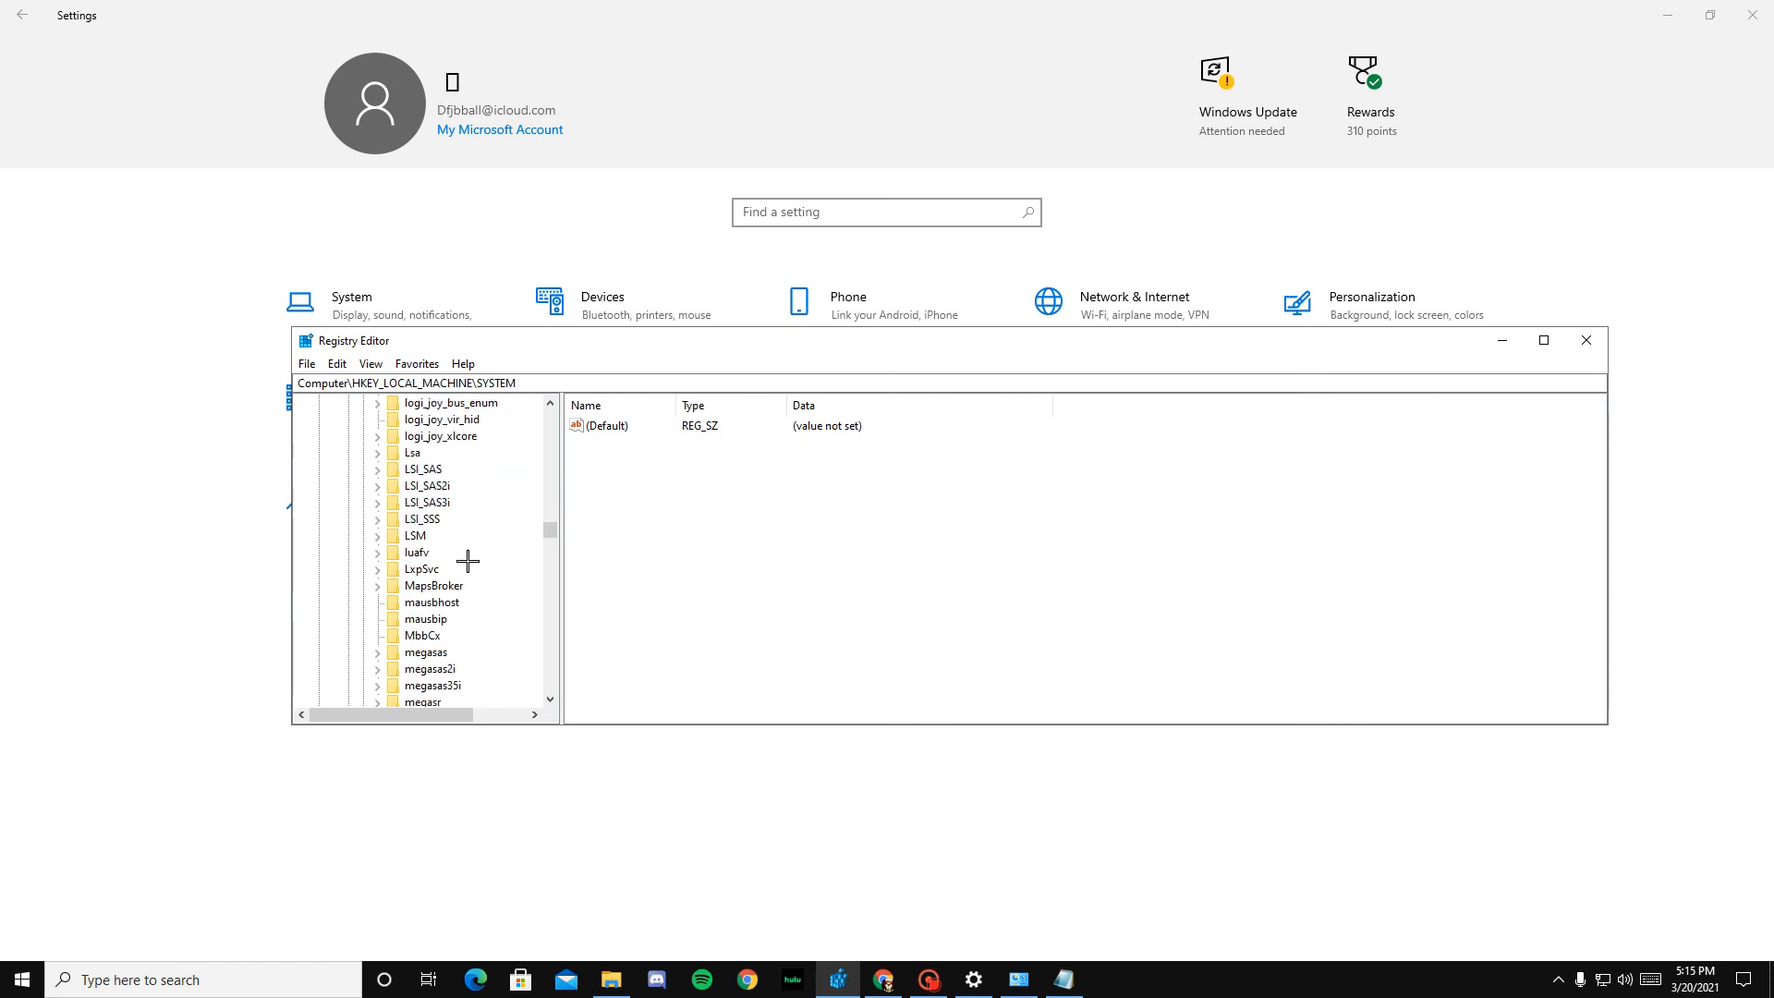
scroll(449, 574, "down", 1)
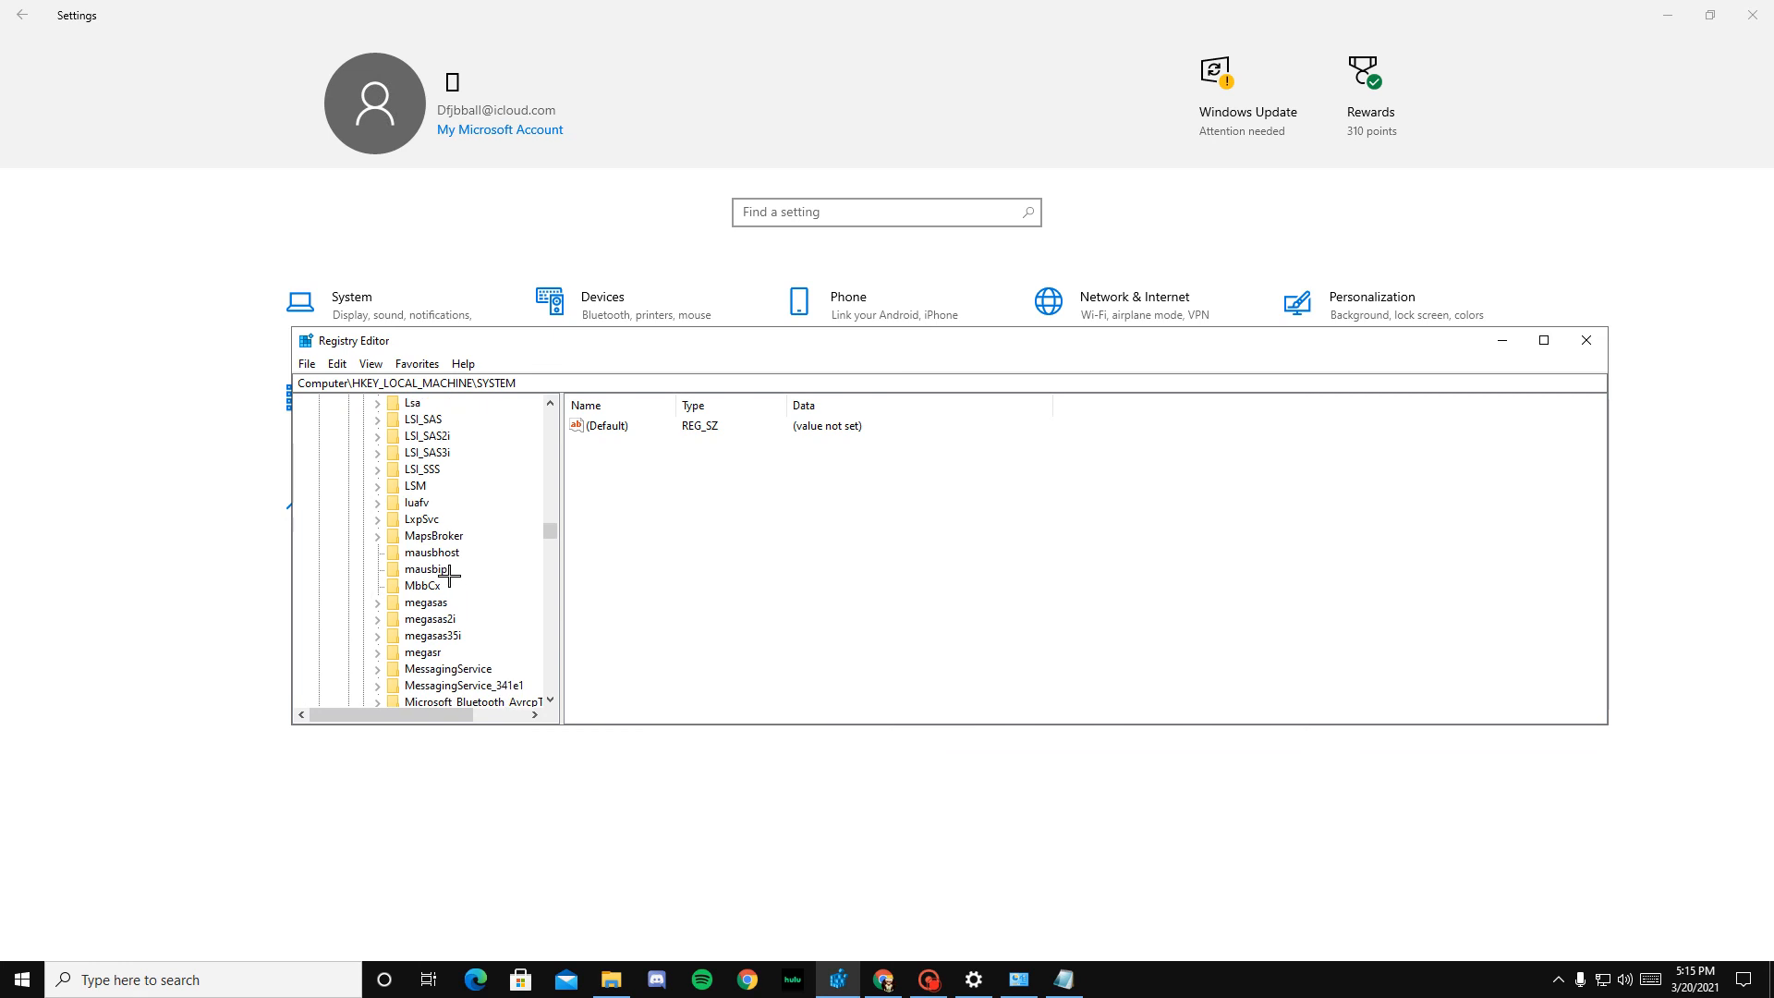
scroll(454, 568, "down", 3)
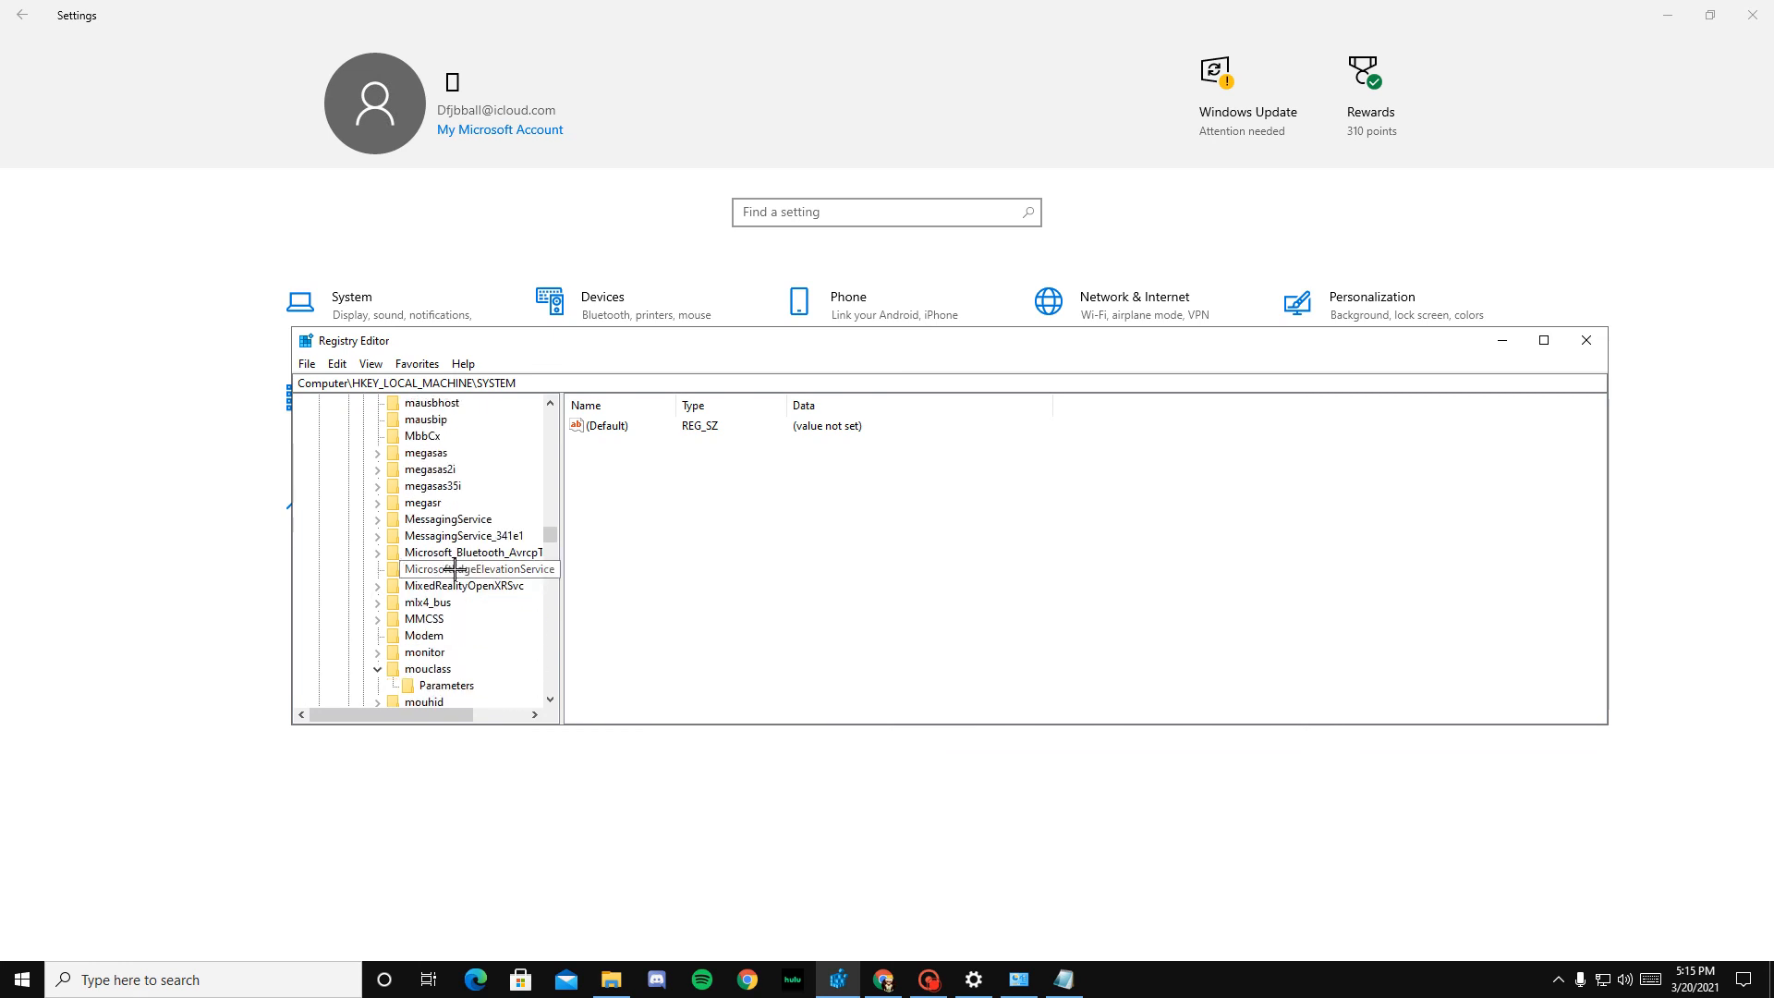
Step: Show how a new key can be created under mouclass without adding one, and select its existing Parameters subkey
right_click(436, 669)
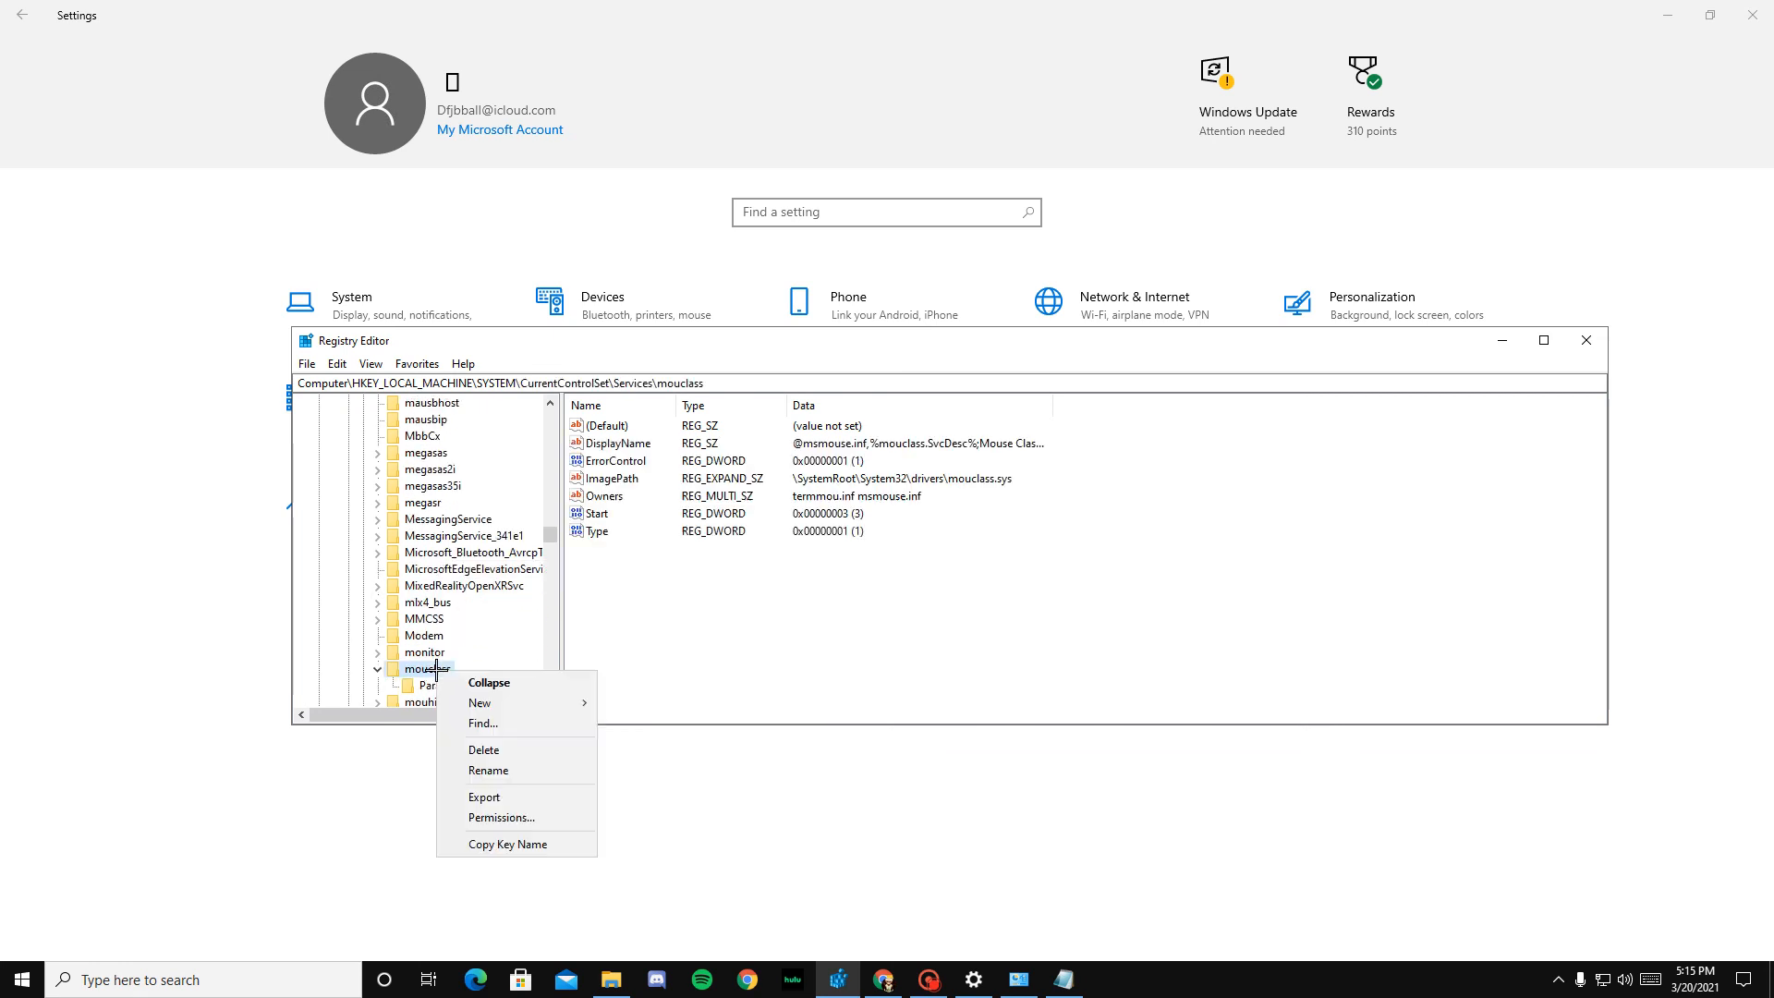
mouse_move(503, 704)
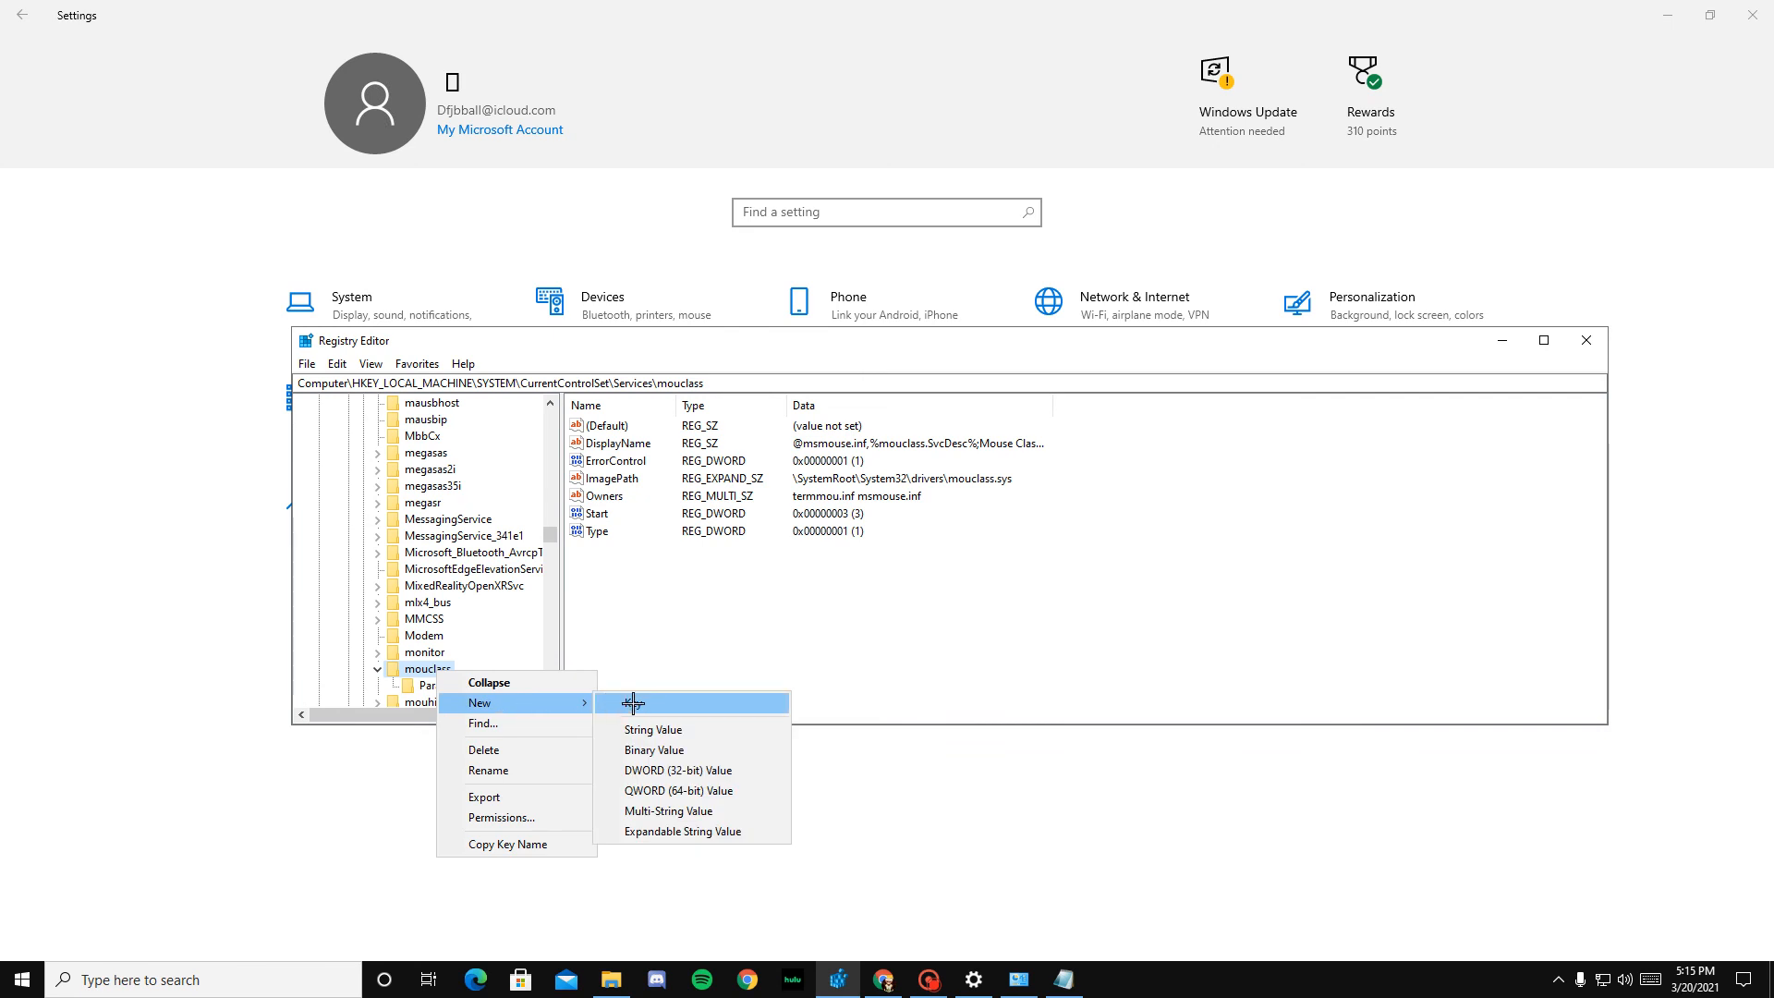
left_click(422, 684)
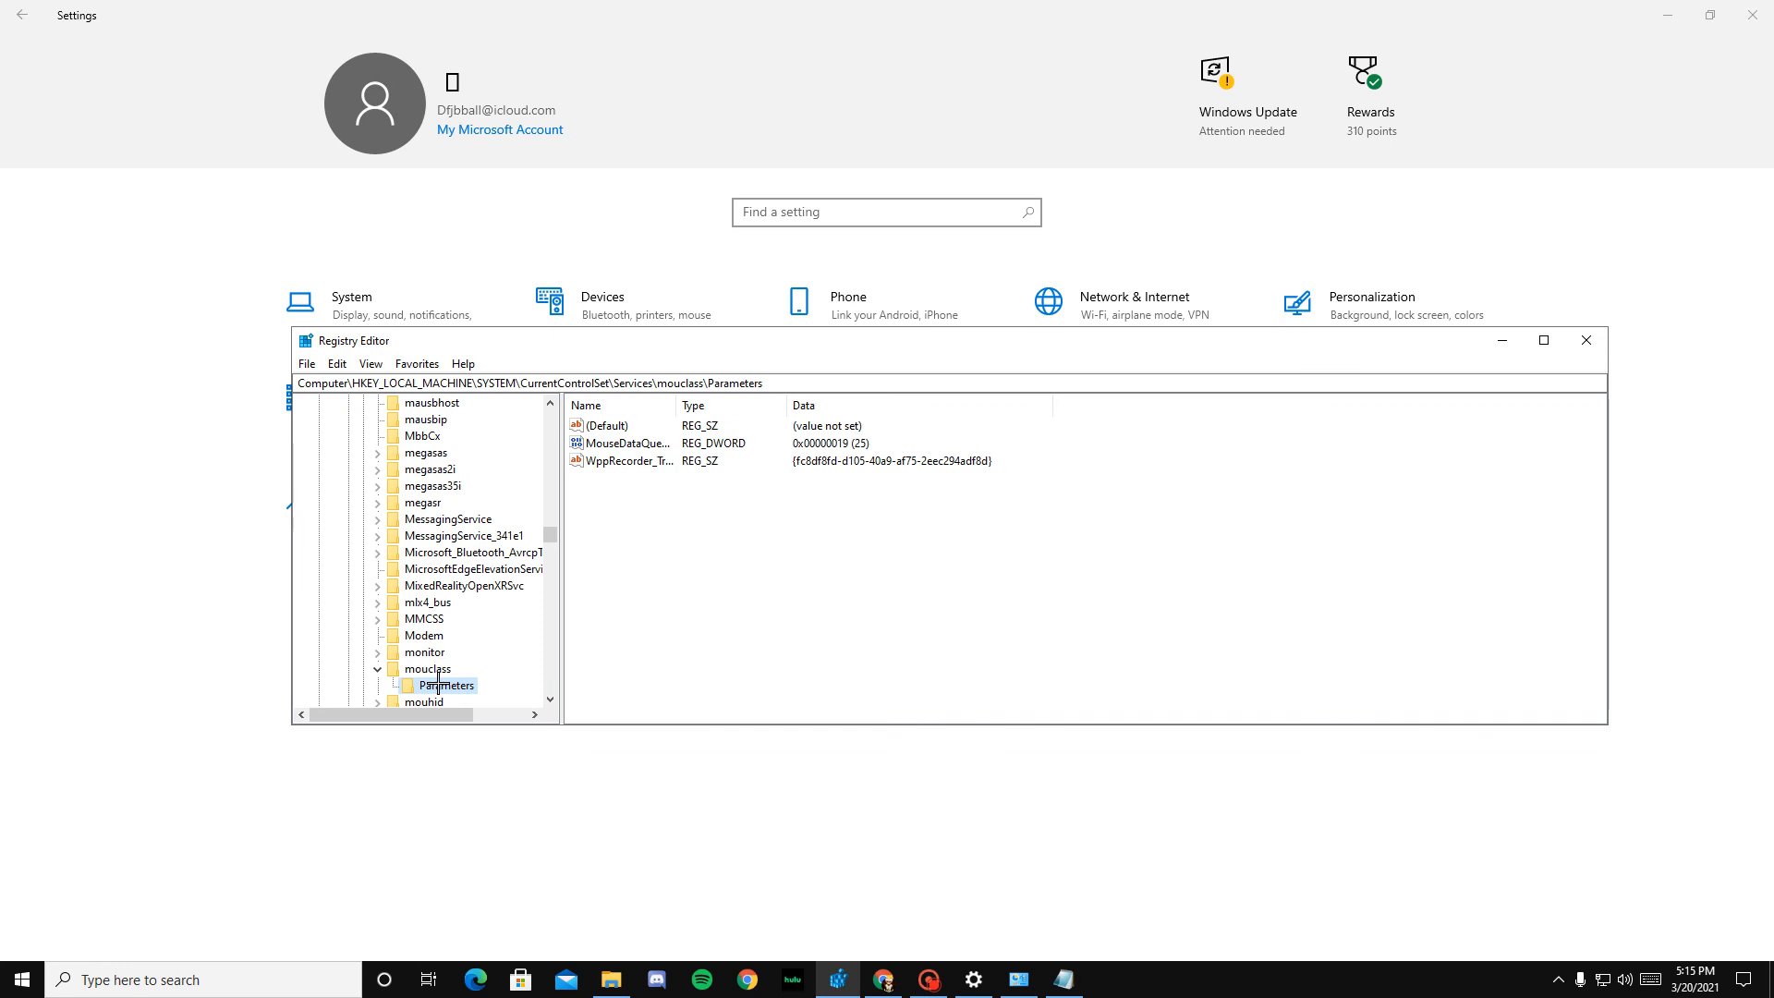
scroll(437, 682, "down", 2)
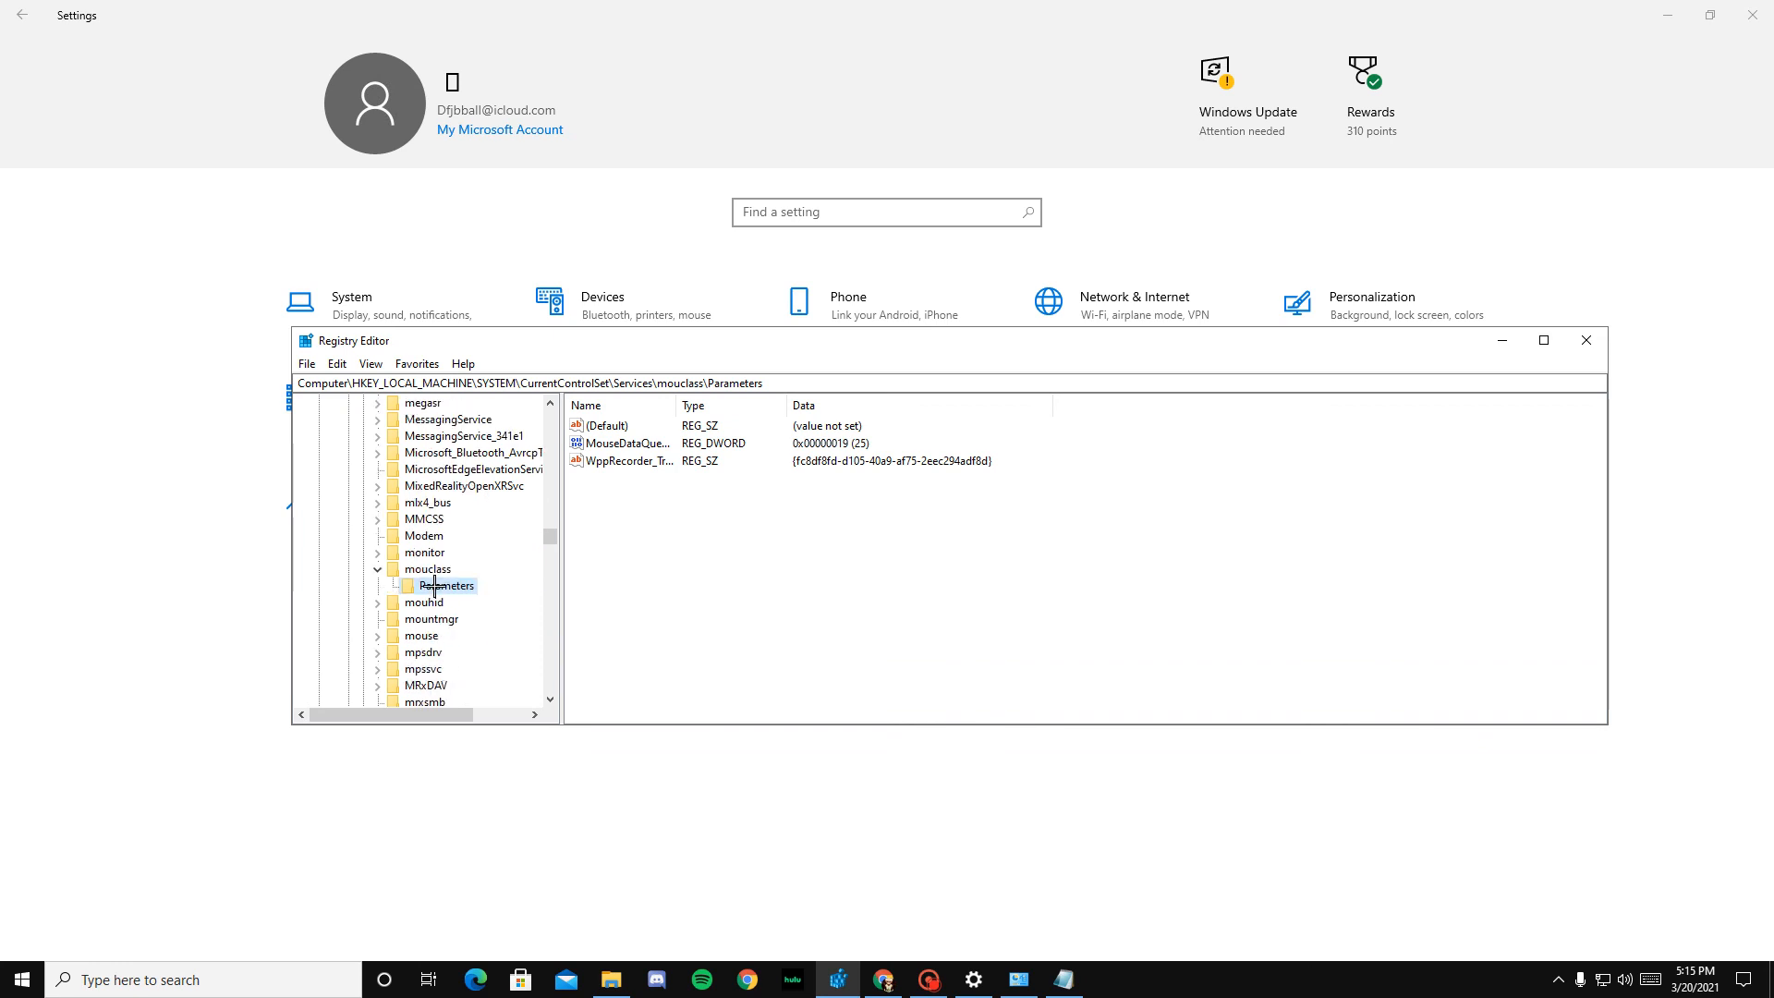
Step: Show the value types that can be created in mouclass Parameters without adding one, and select the MouseDataQueueSize value
right_click(664, 531)
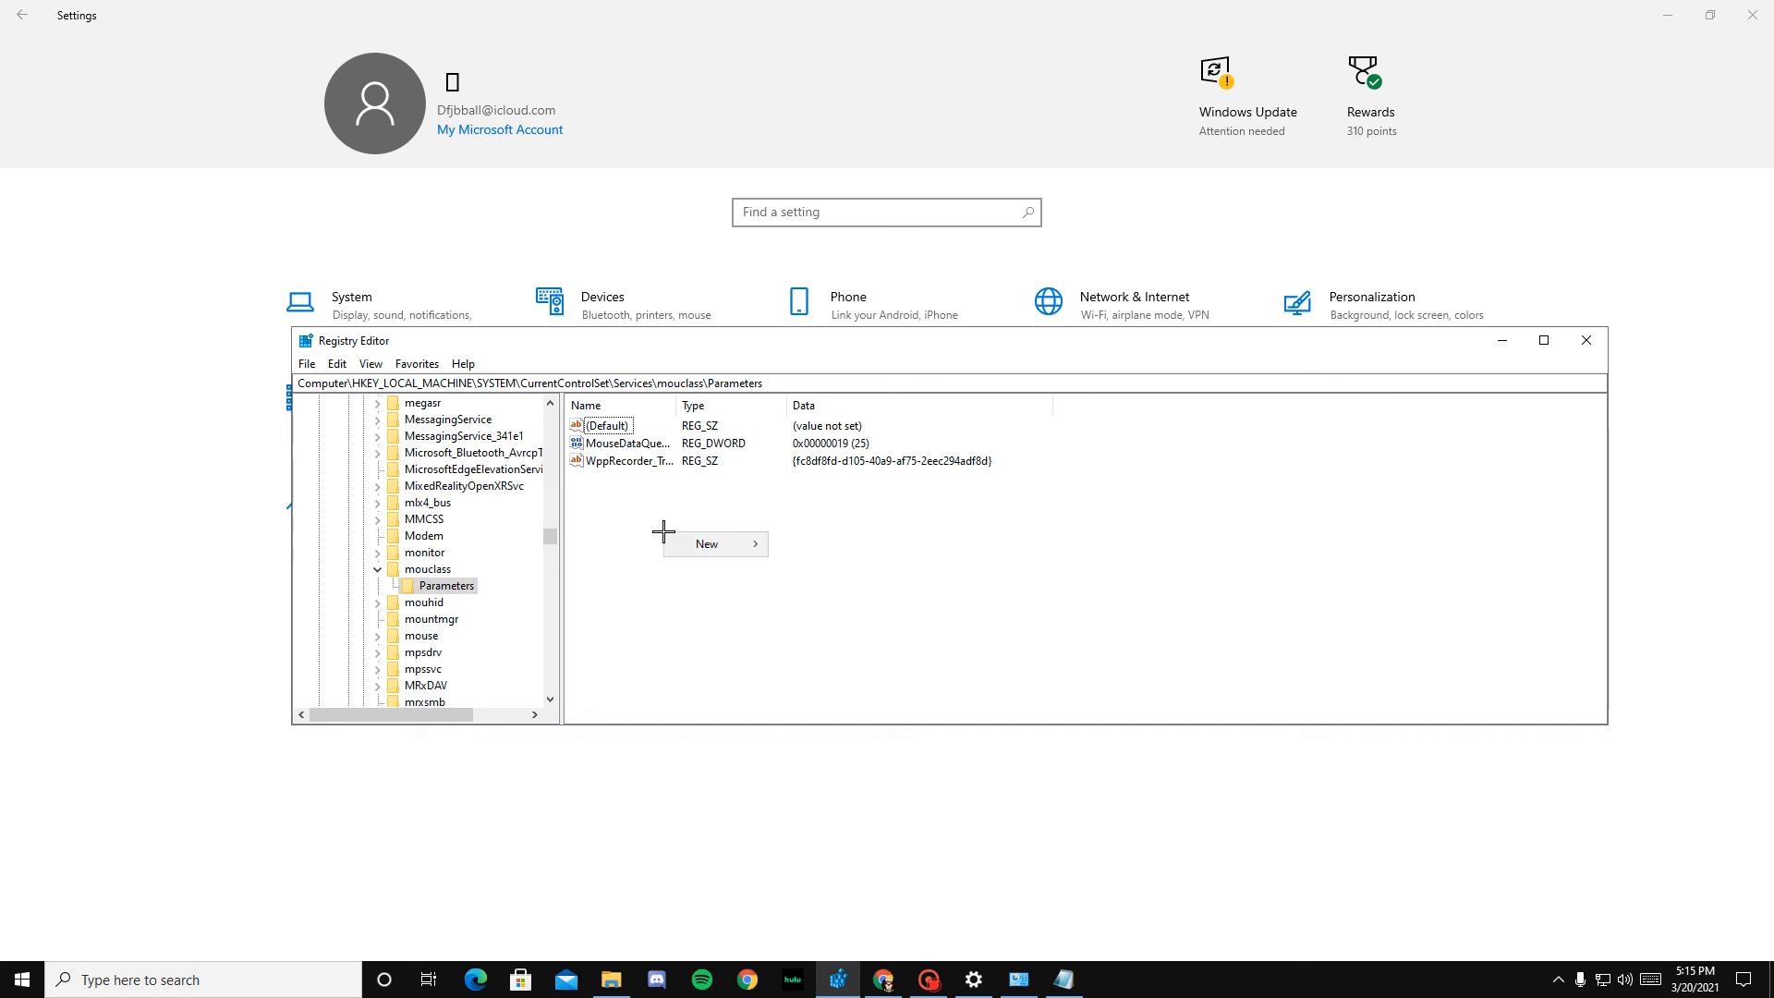
mouse_move(707, 544)
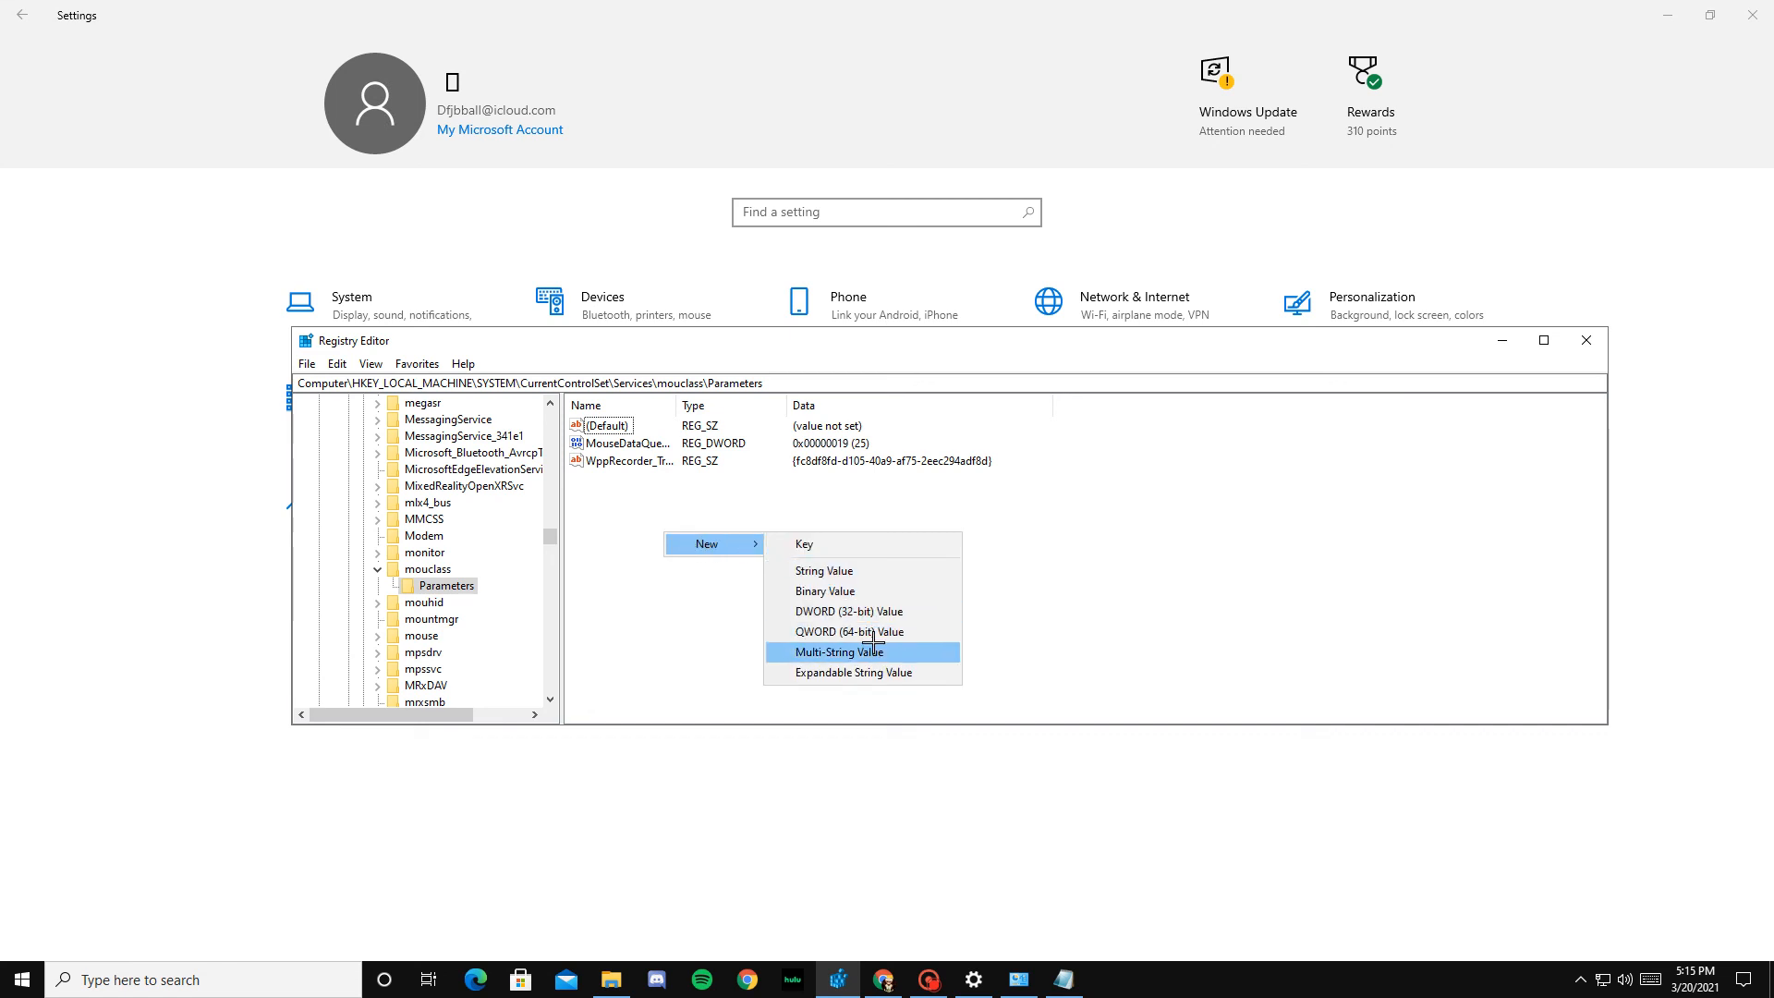
left_click(1040, 569)
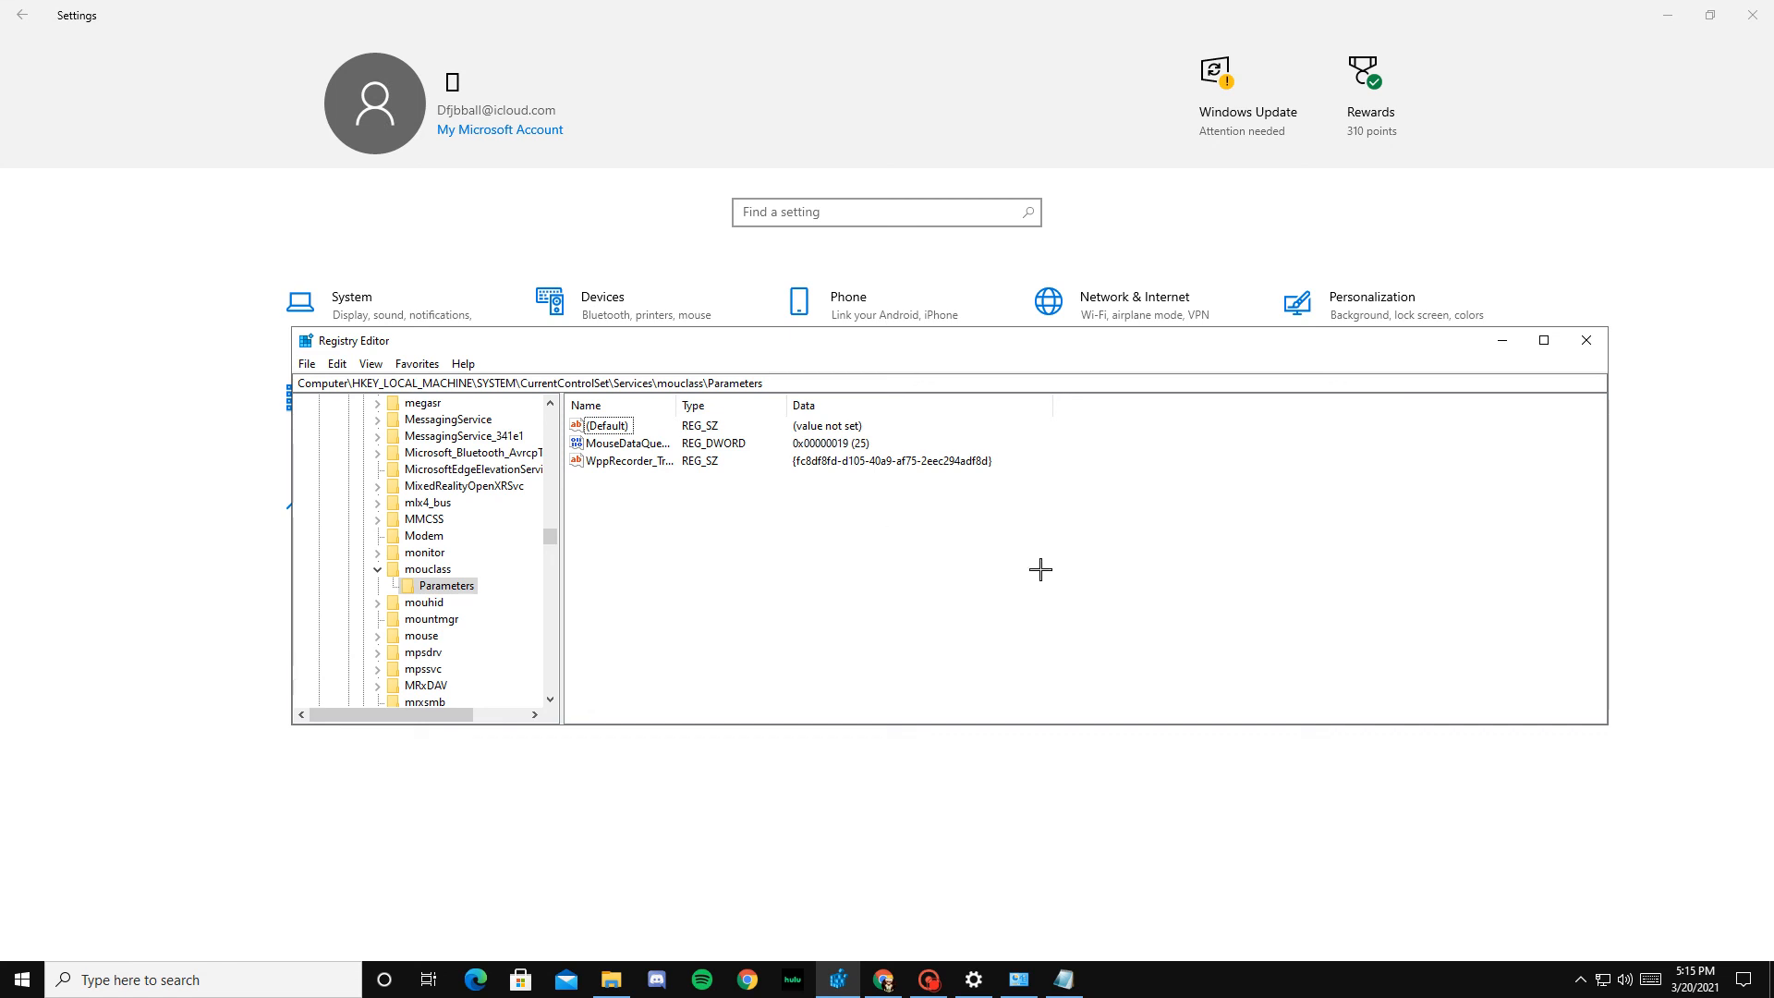
left_click(629, 443)
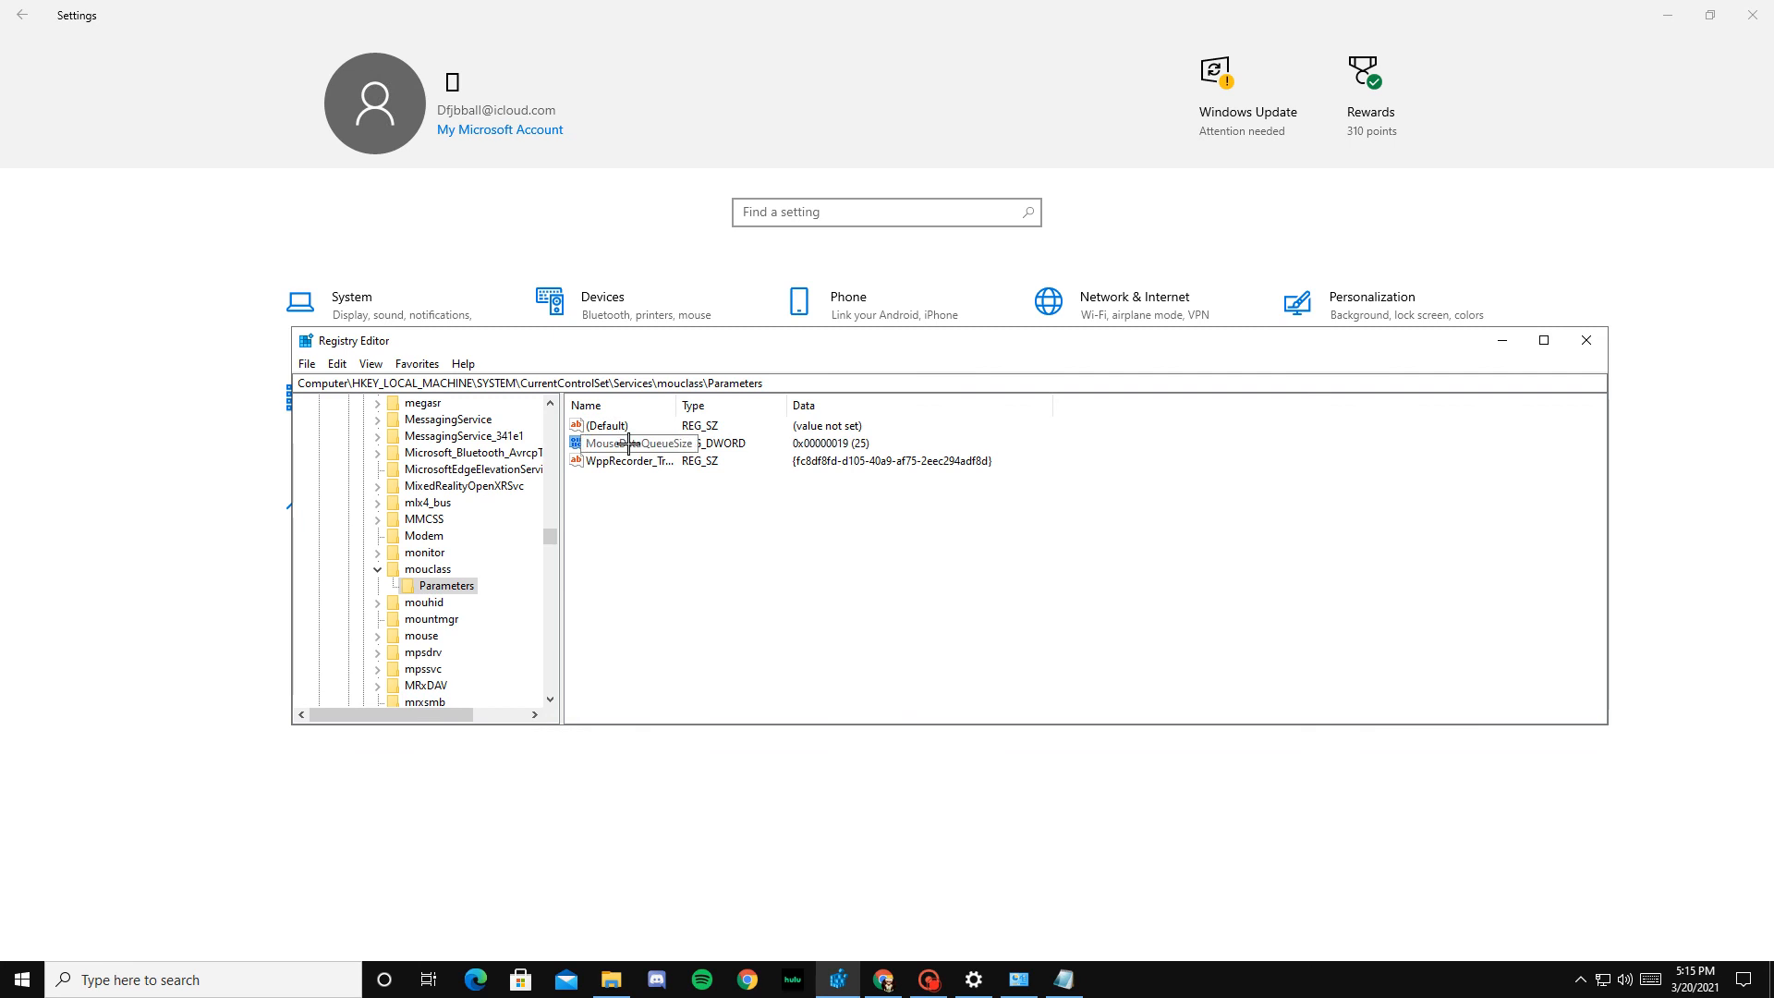
Step: Set MouseDataQueueSize in mouclass Parameters to 25 using the decimal base
double_click(651, 441)
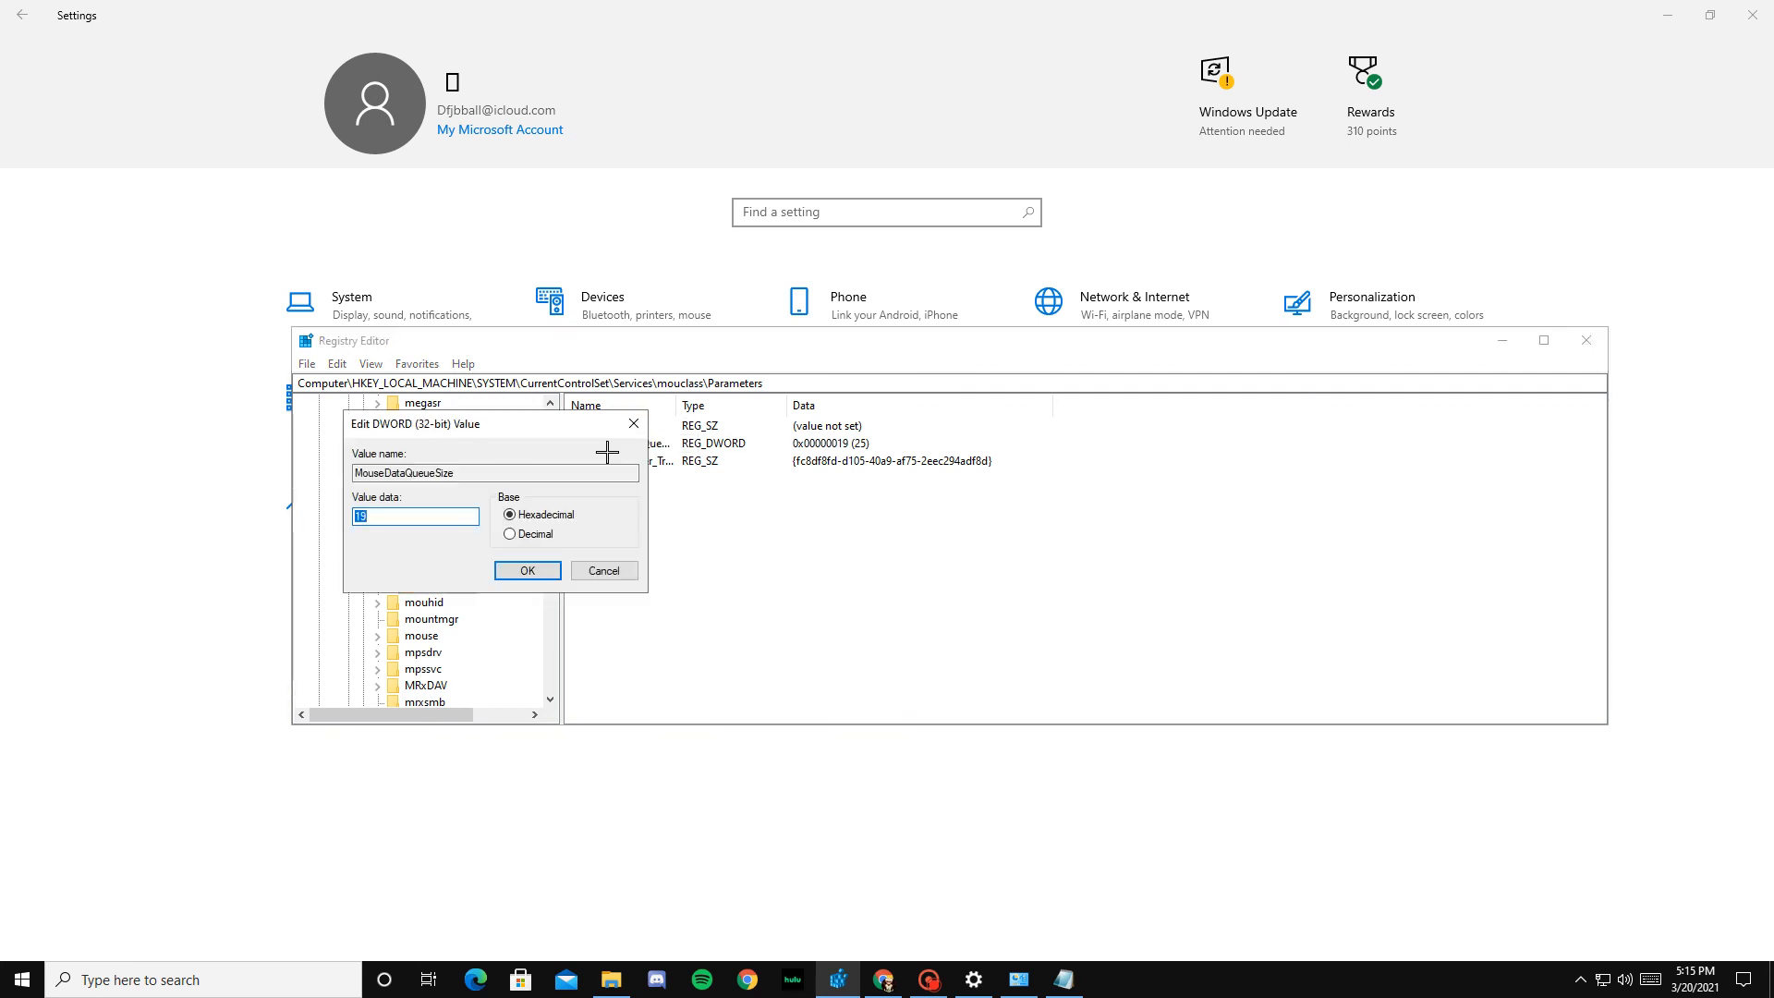
left_click(633, 423)
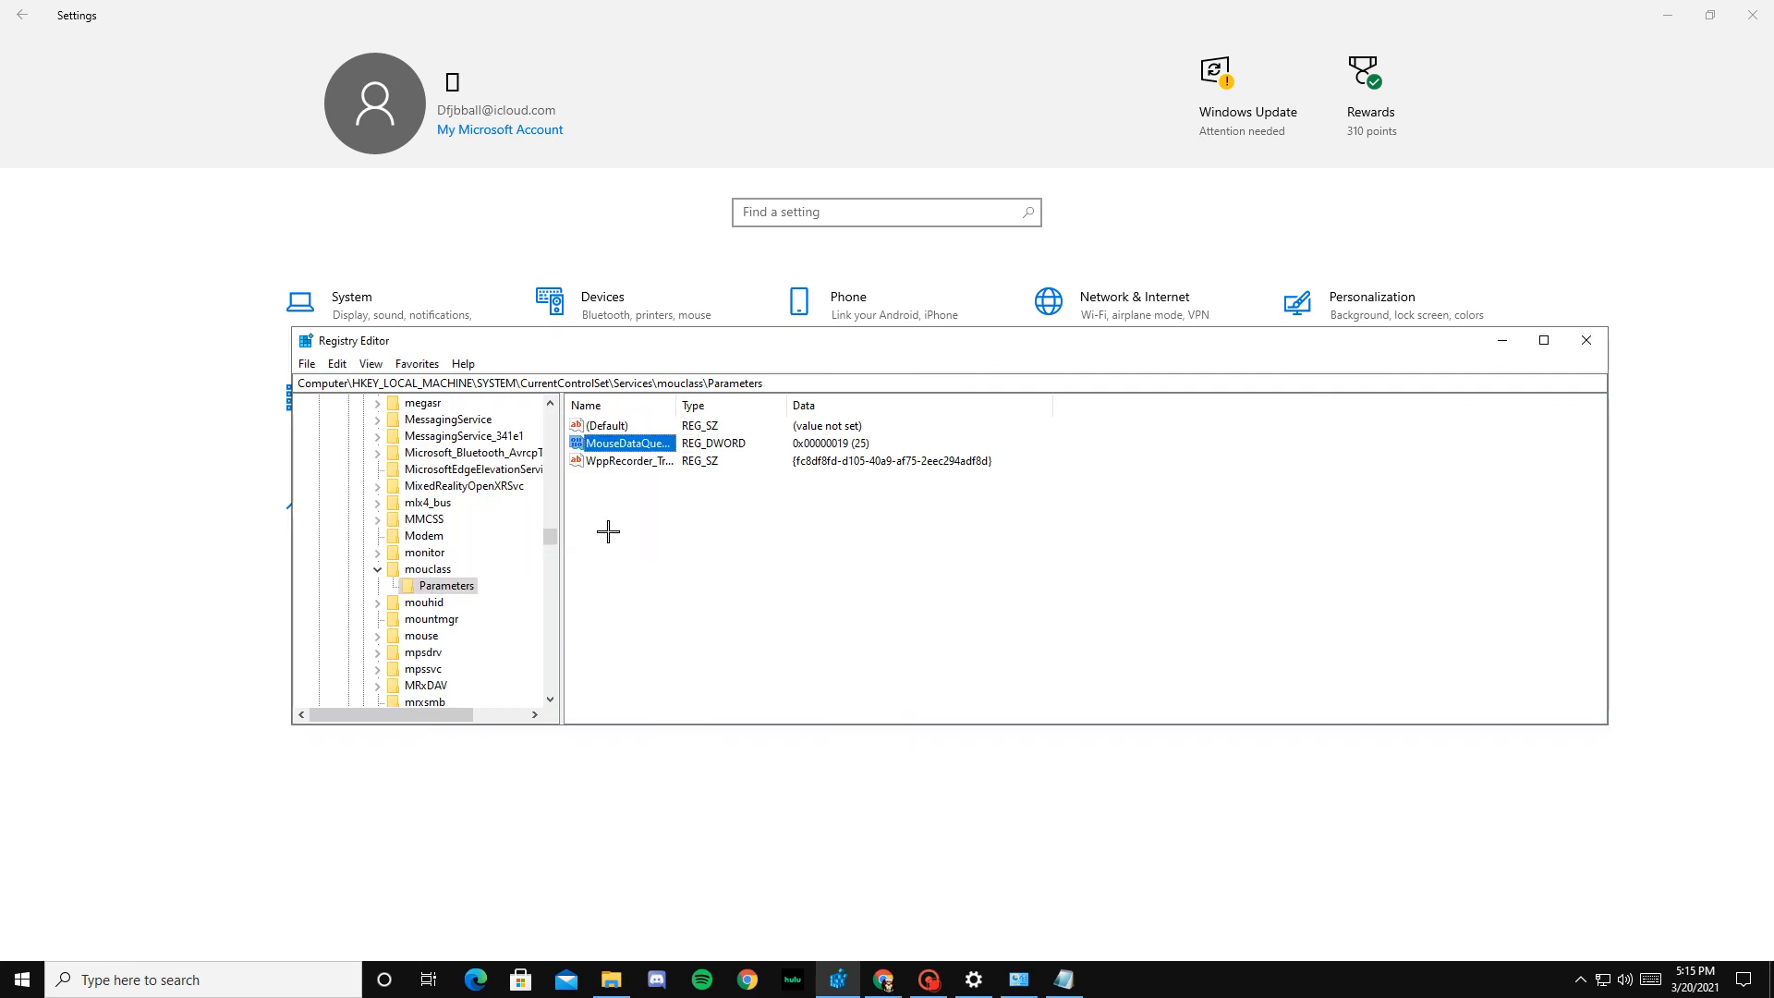
double_click(633, 449)
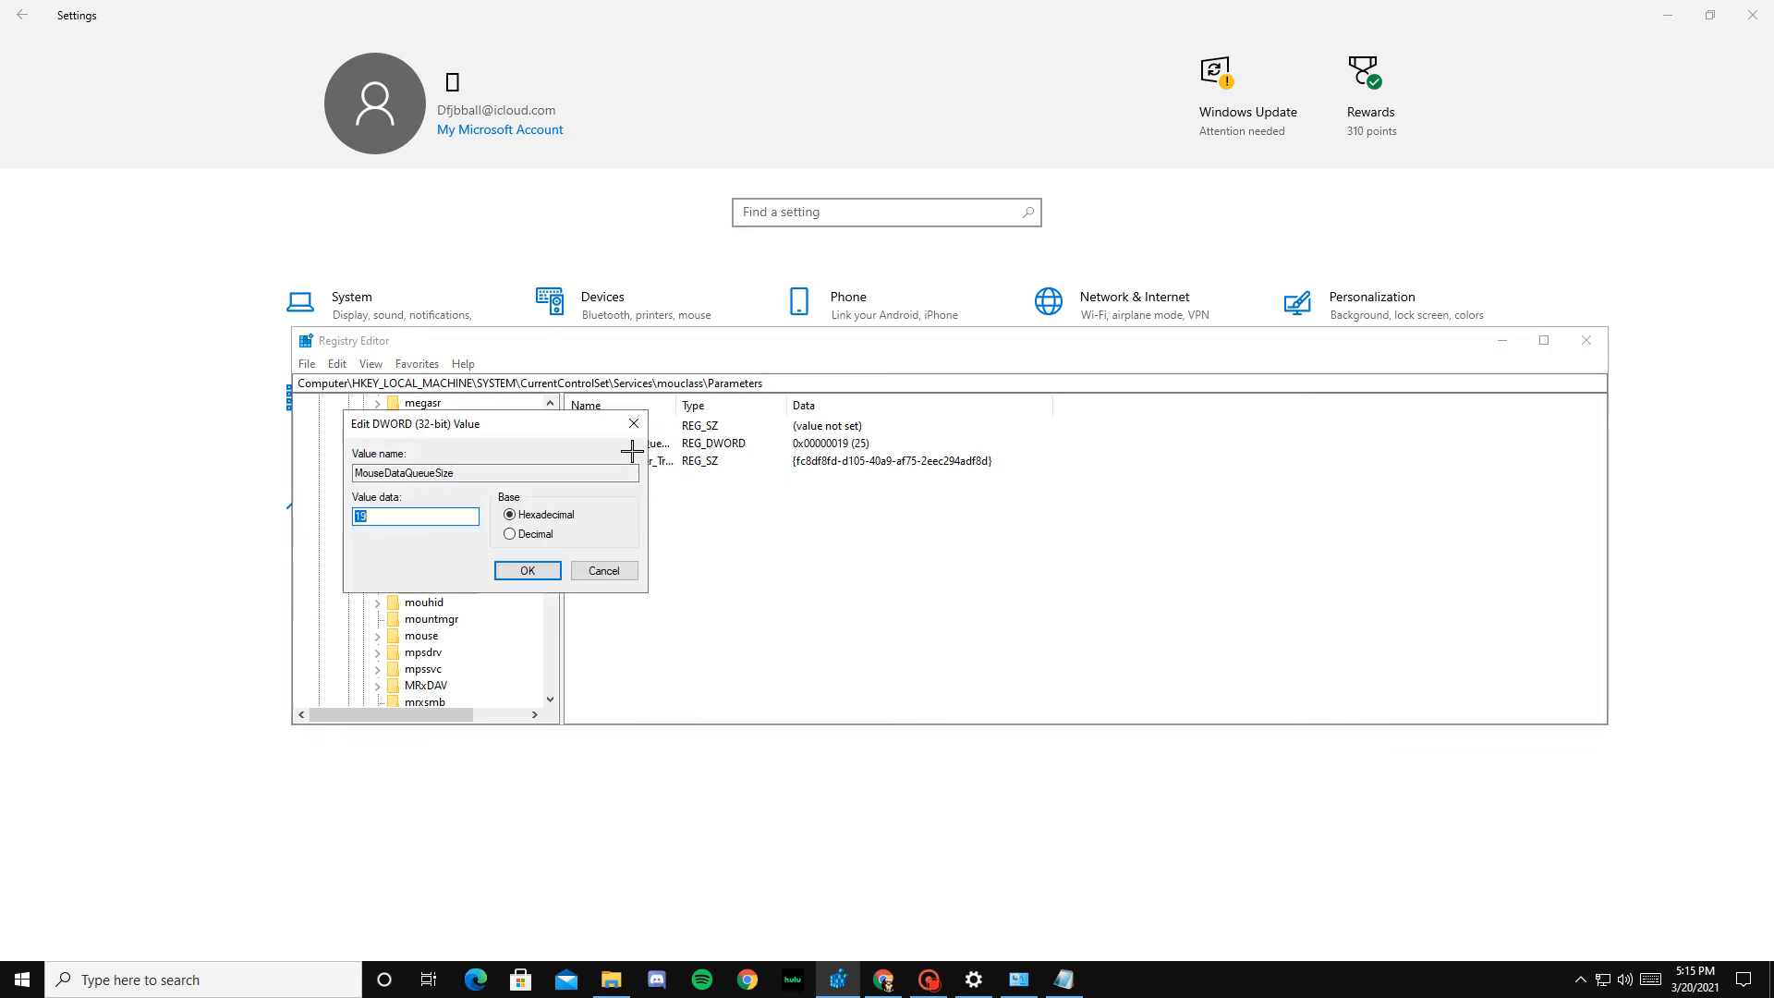
left_click(526, 536)
left_click(535, 570)
Step: Locate the keyboard key under CurrentControlSet's Services, expand it and select its Parameters subkey
scroll(479, 565, "down", 15)
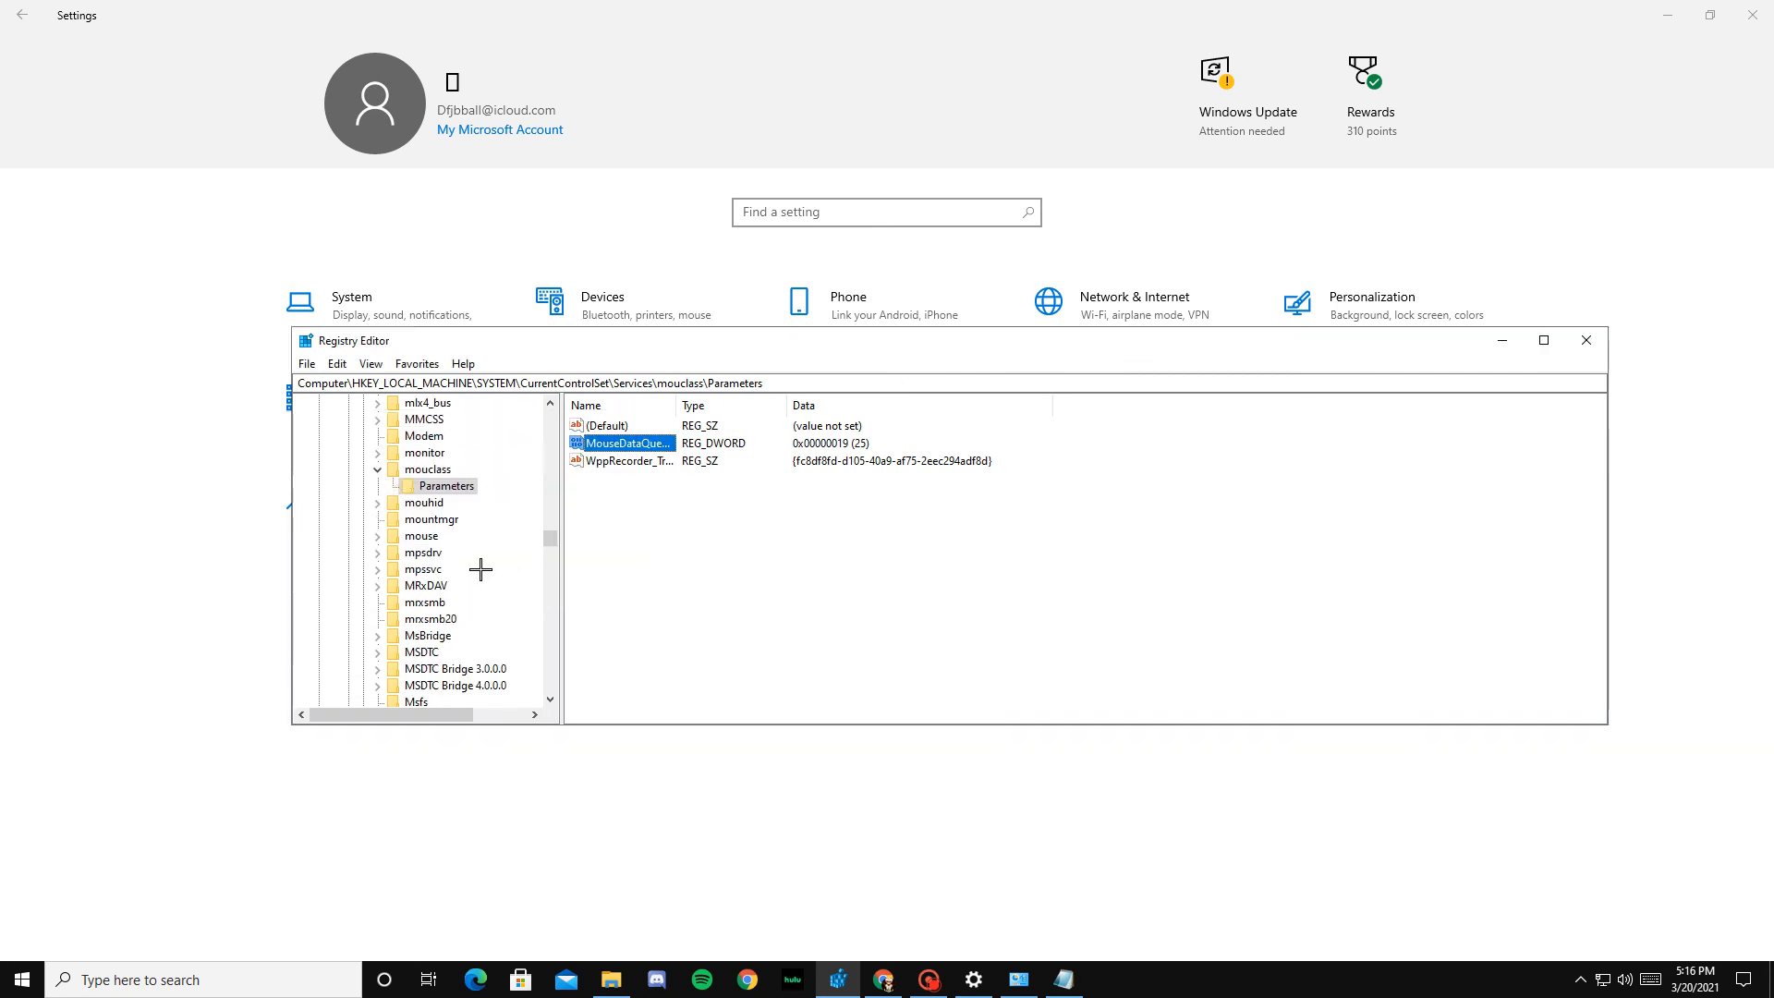
scroll(473, 554, "down", 20)
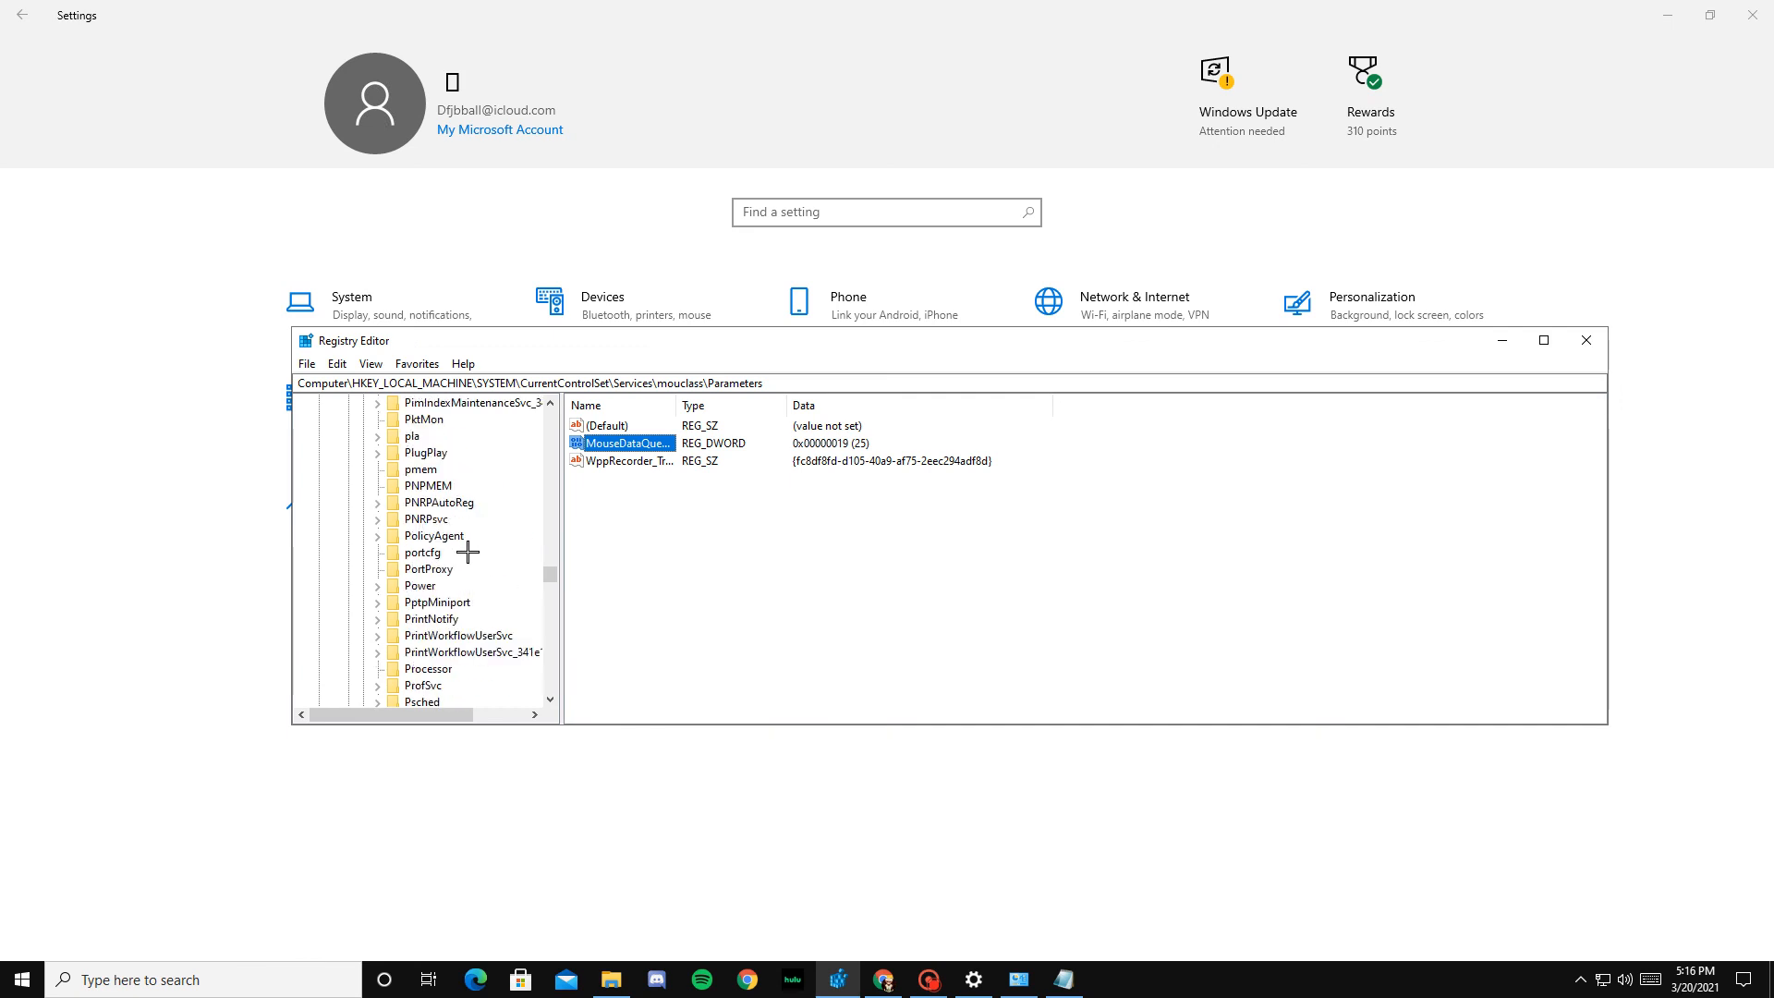
scroll(477, 556, "down", 20)
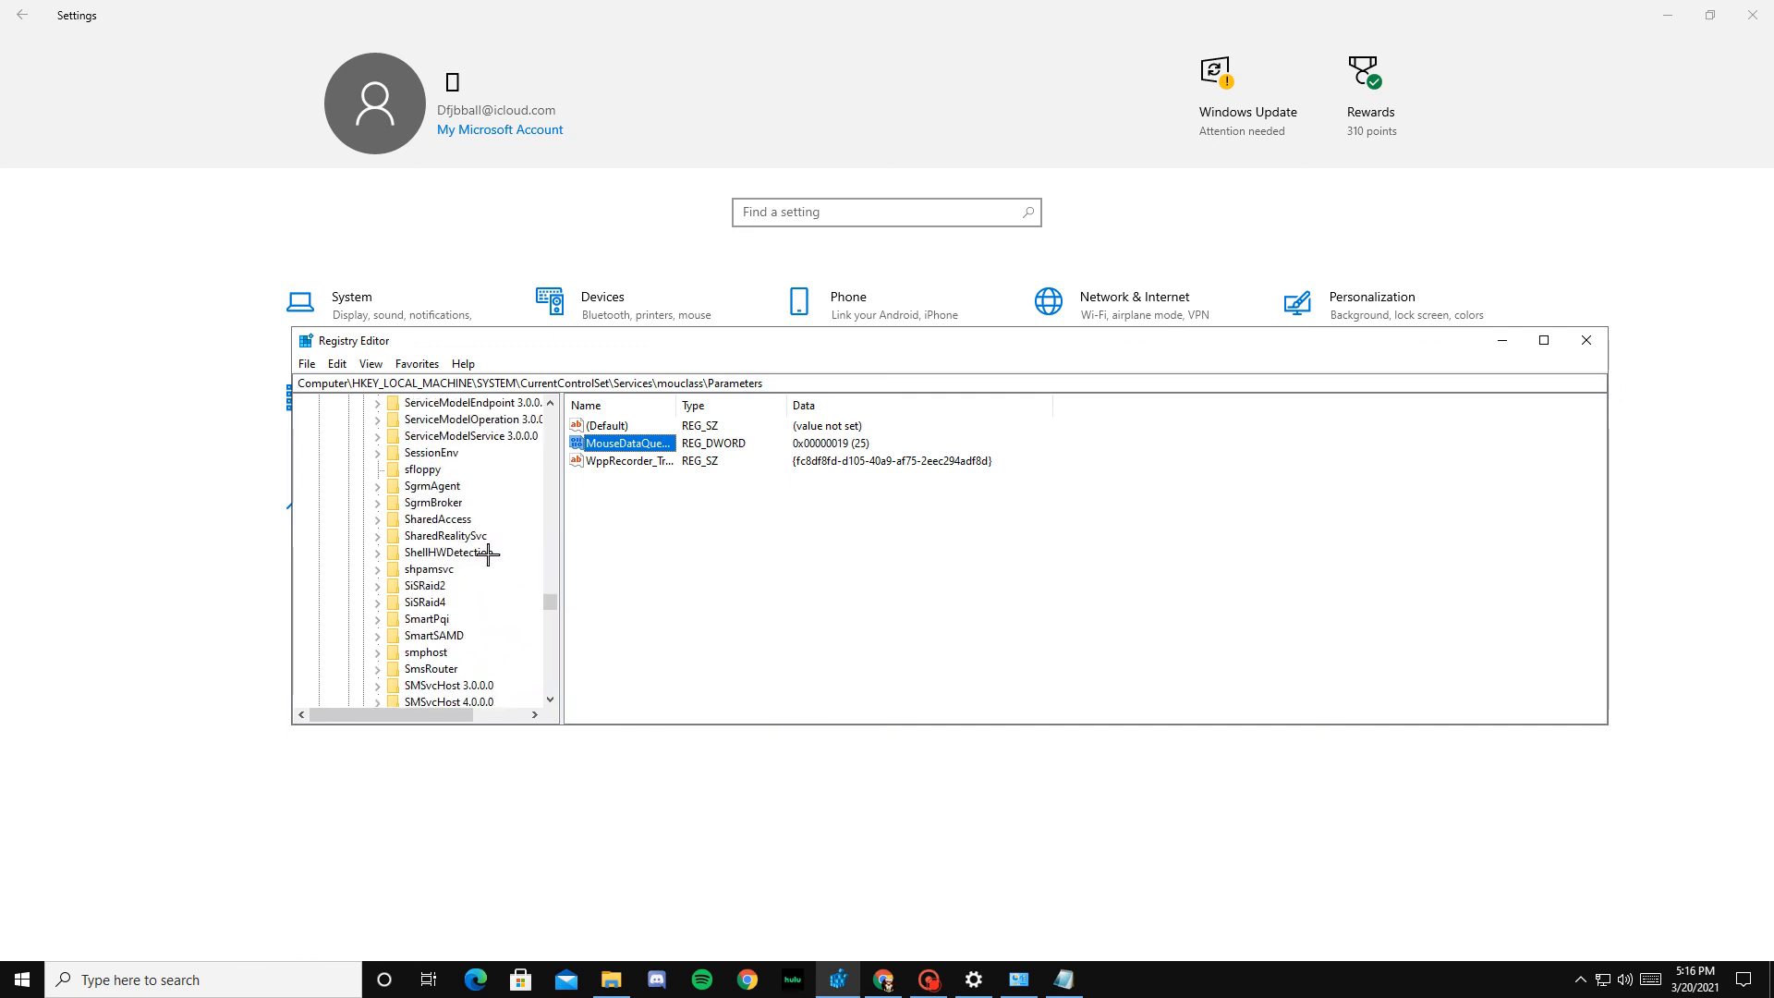
scroll(502, 561, "down", 10)
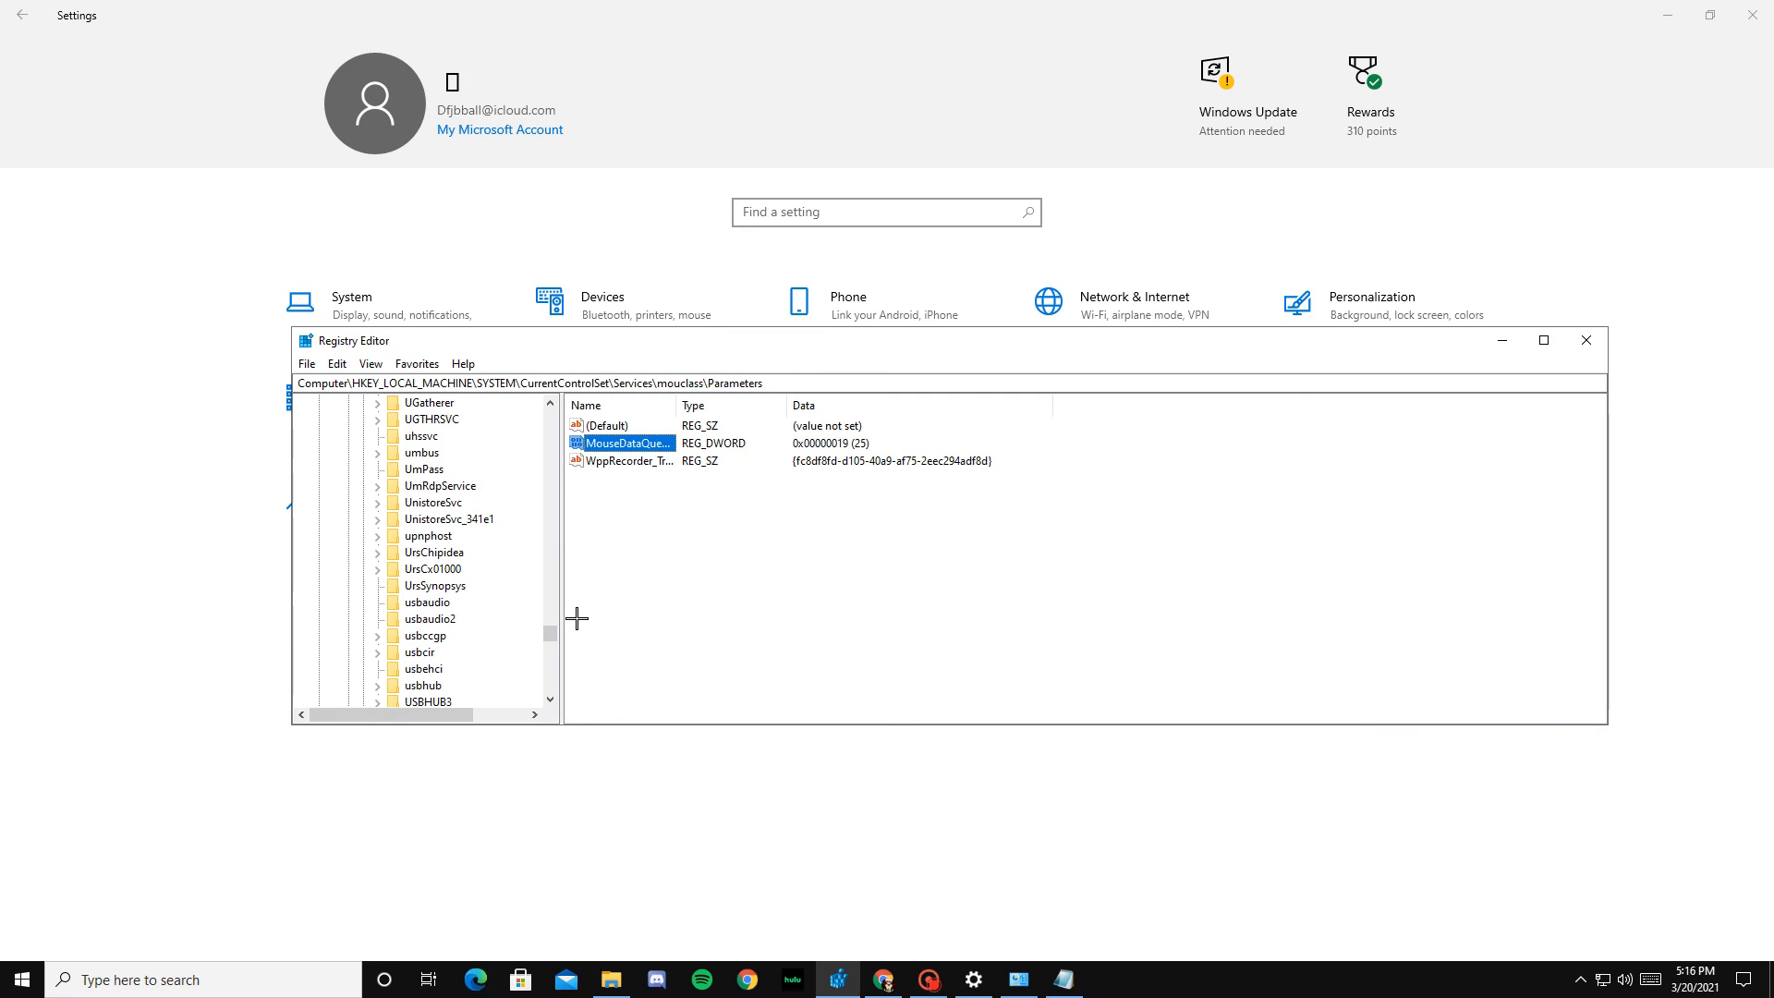
left_click_drag(551, 633, 565, 448)
scroll(439, 536, "down", 20)
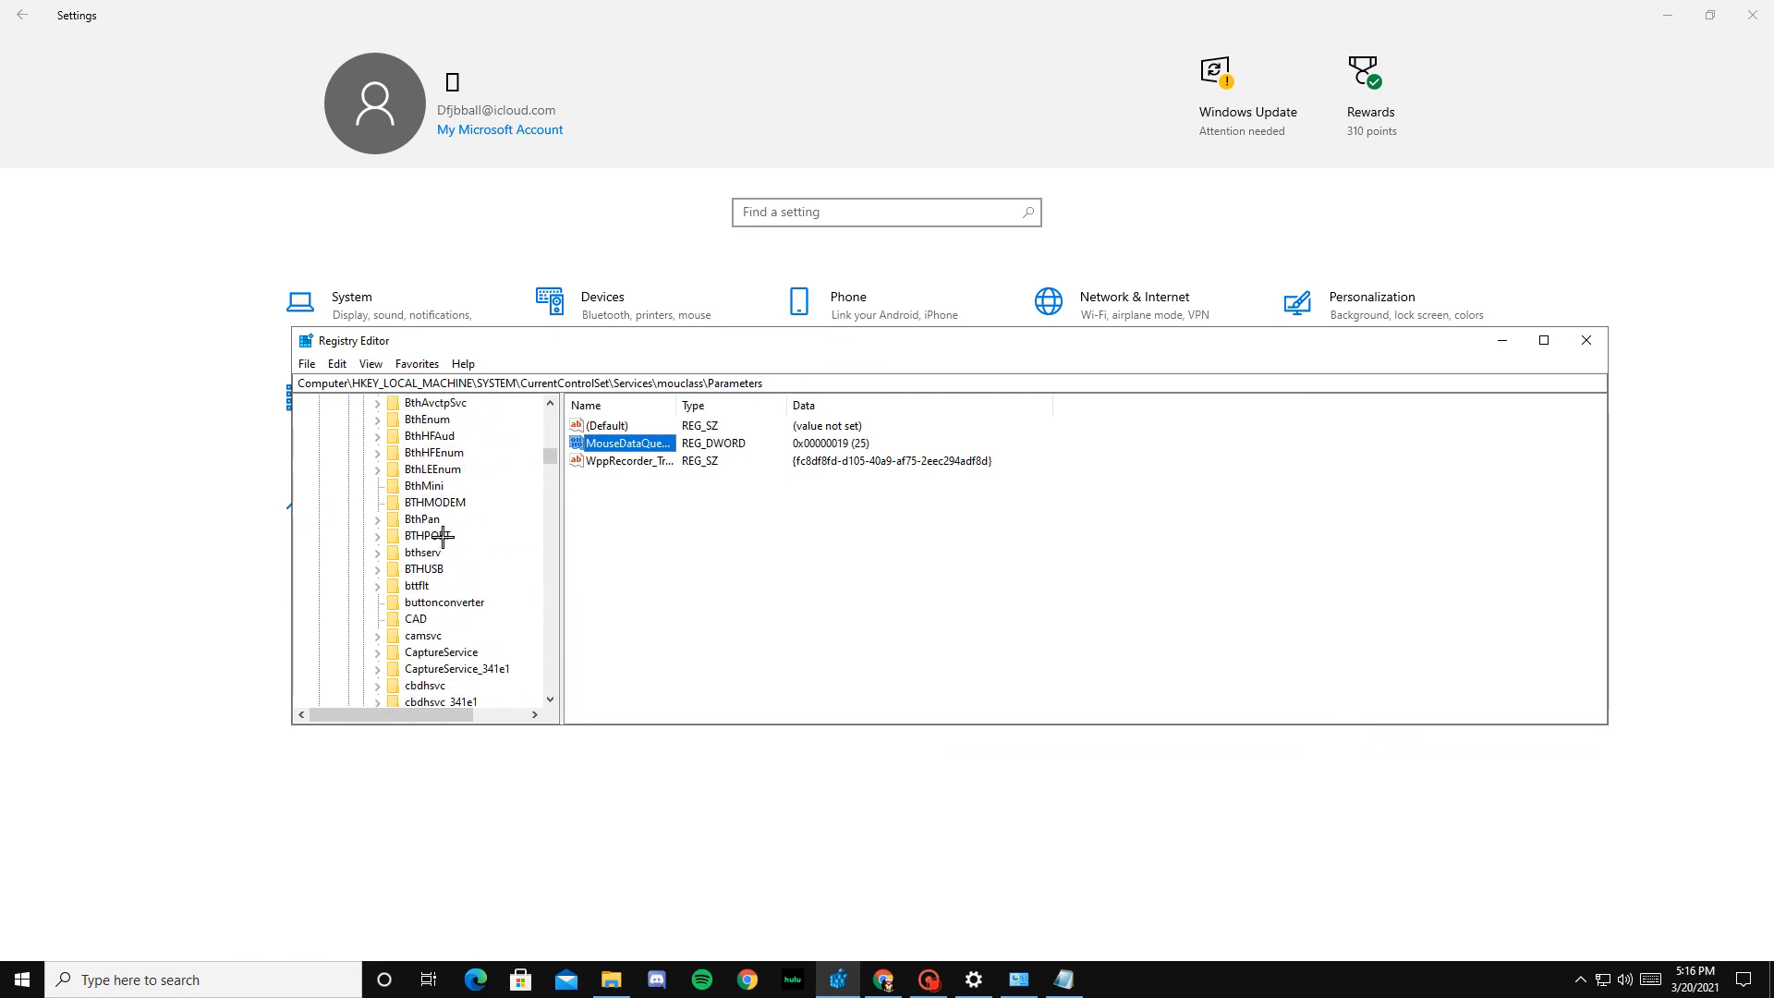
scroll(443, 536, "down", 10)
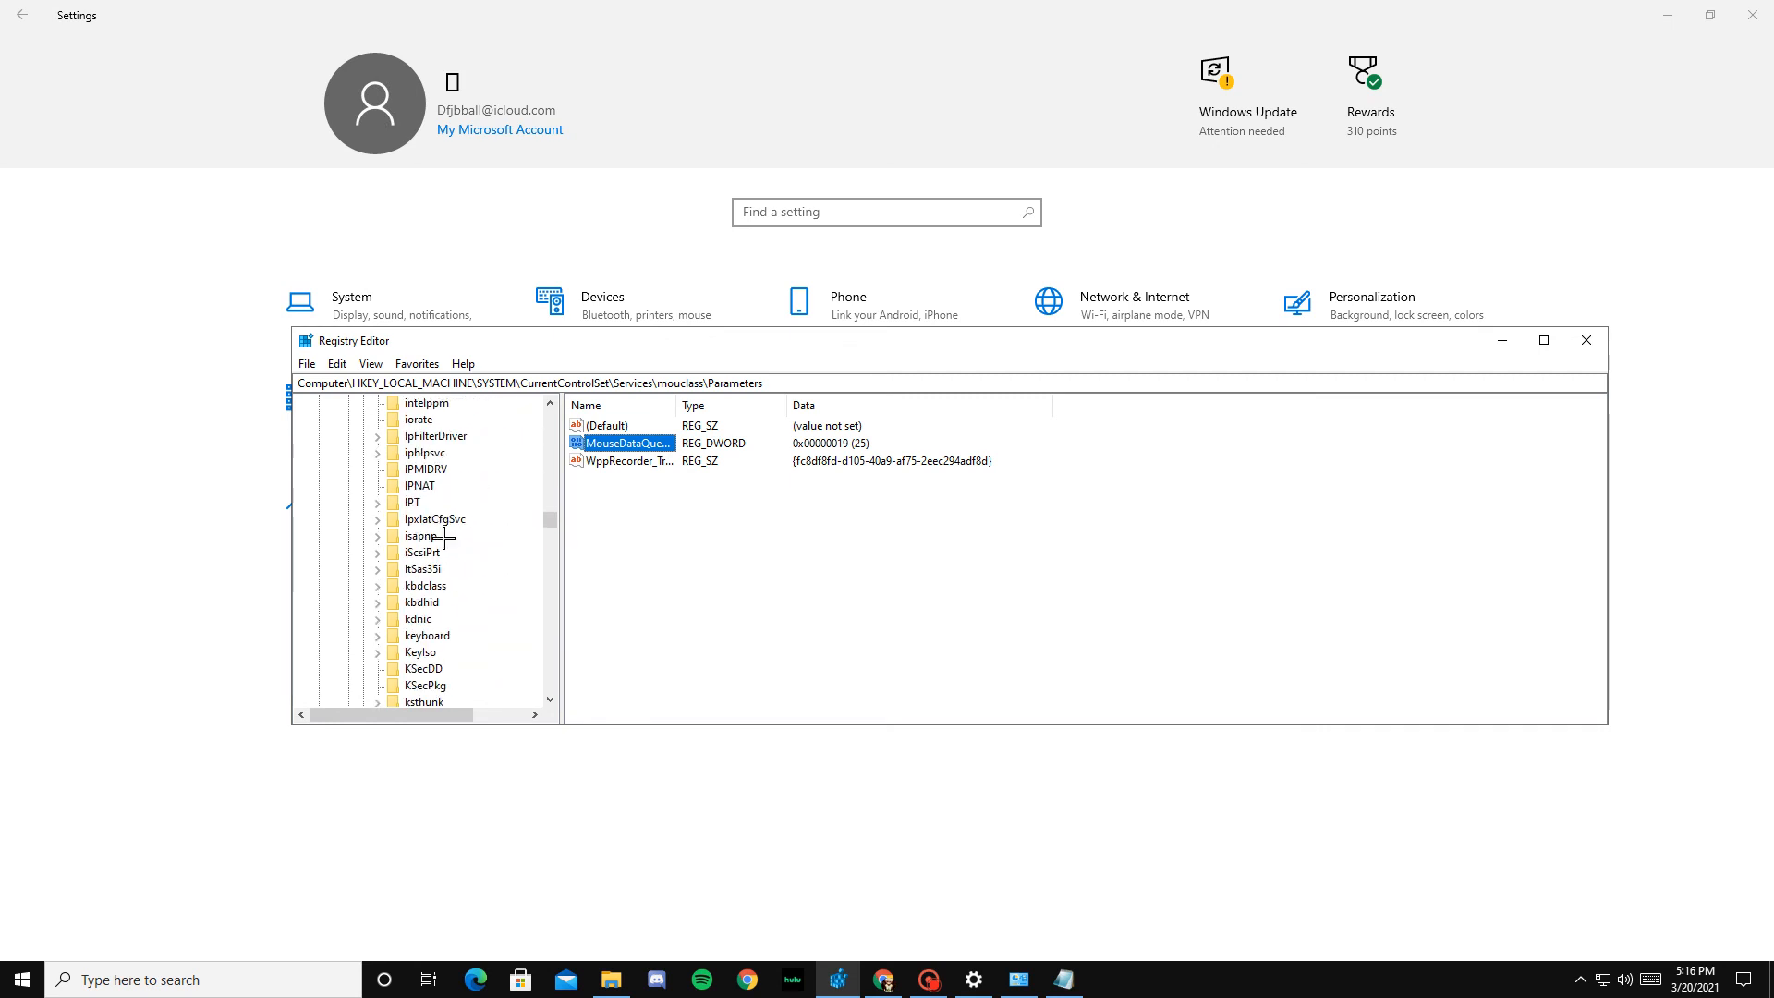
scroll(444, 536, "down", 1)
double_click(437, 584)
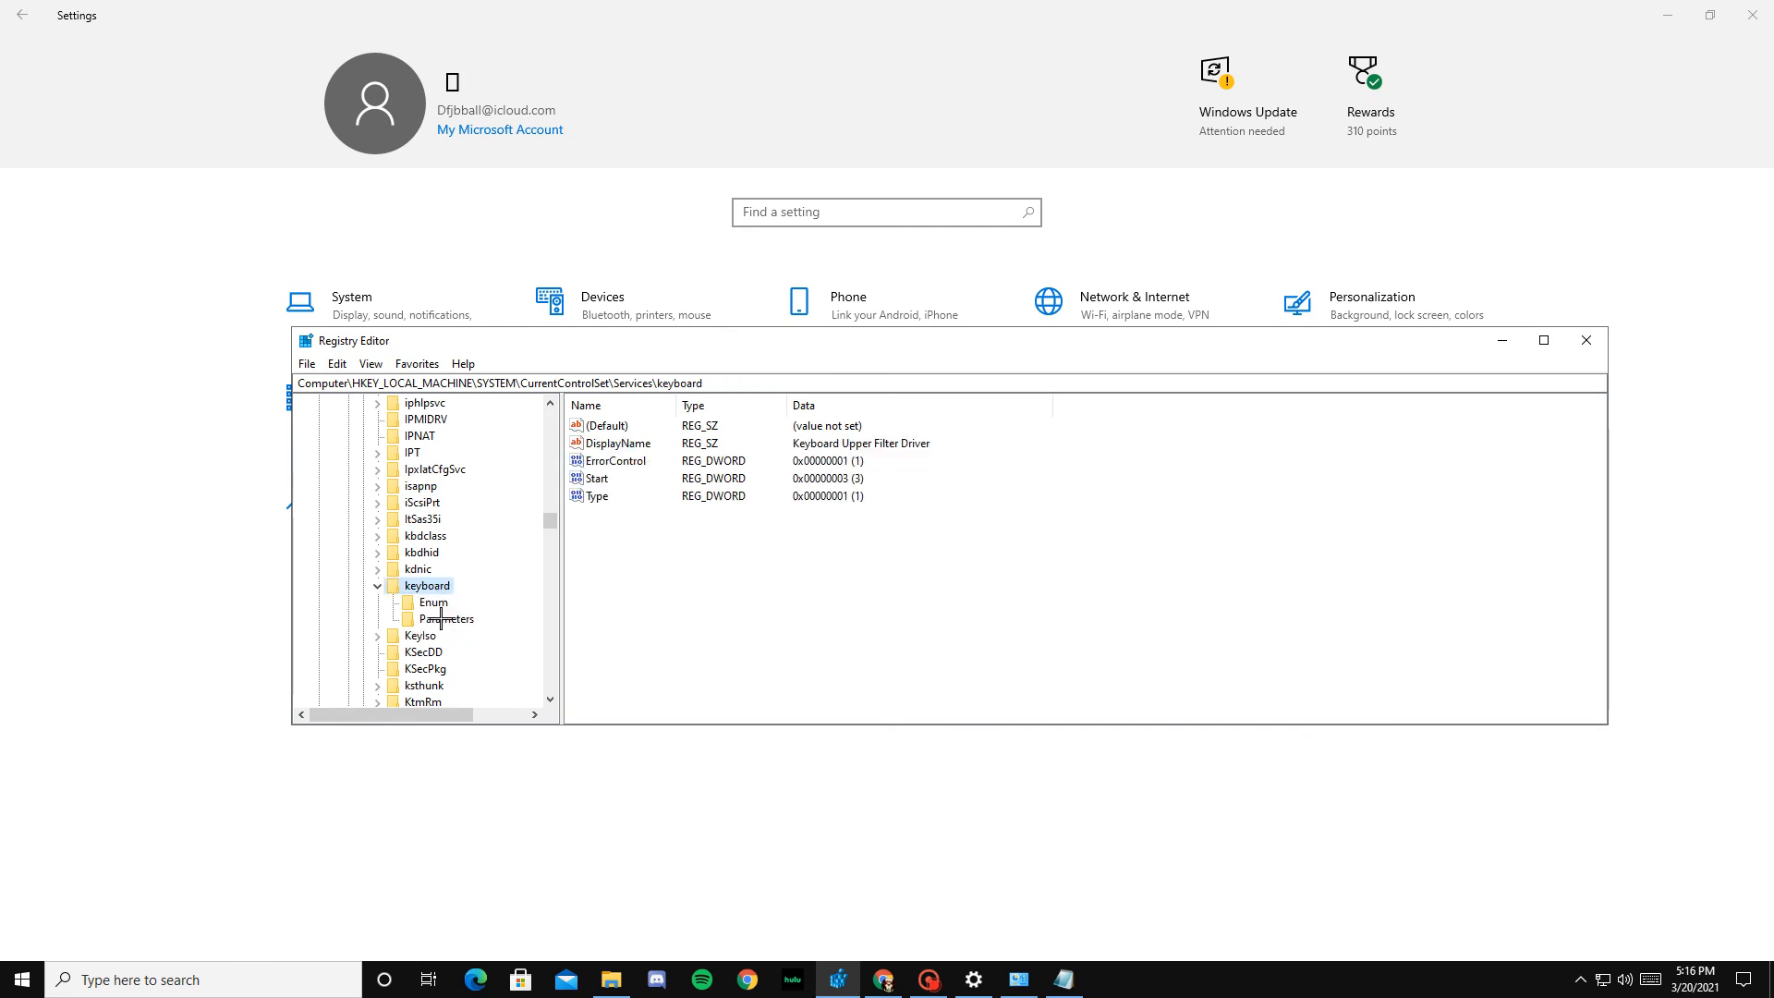
left_click(445, 621)
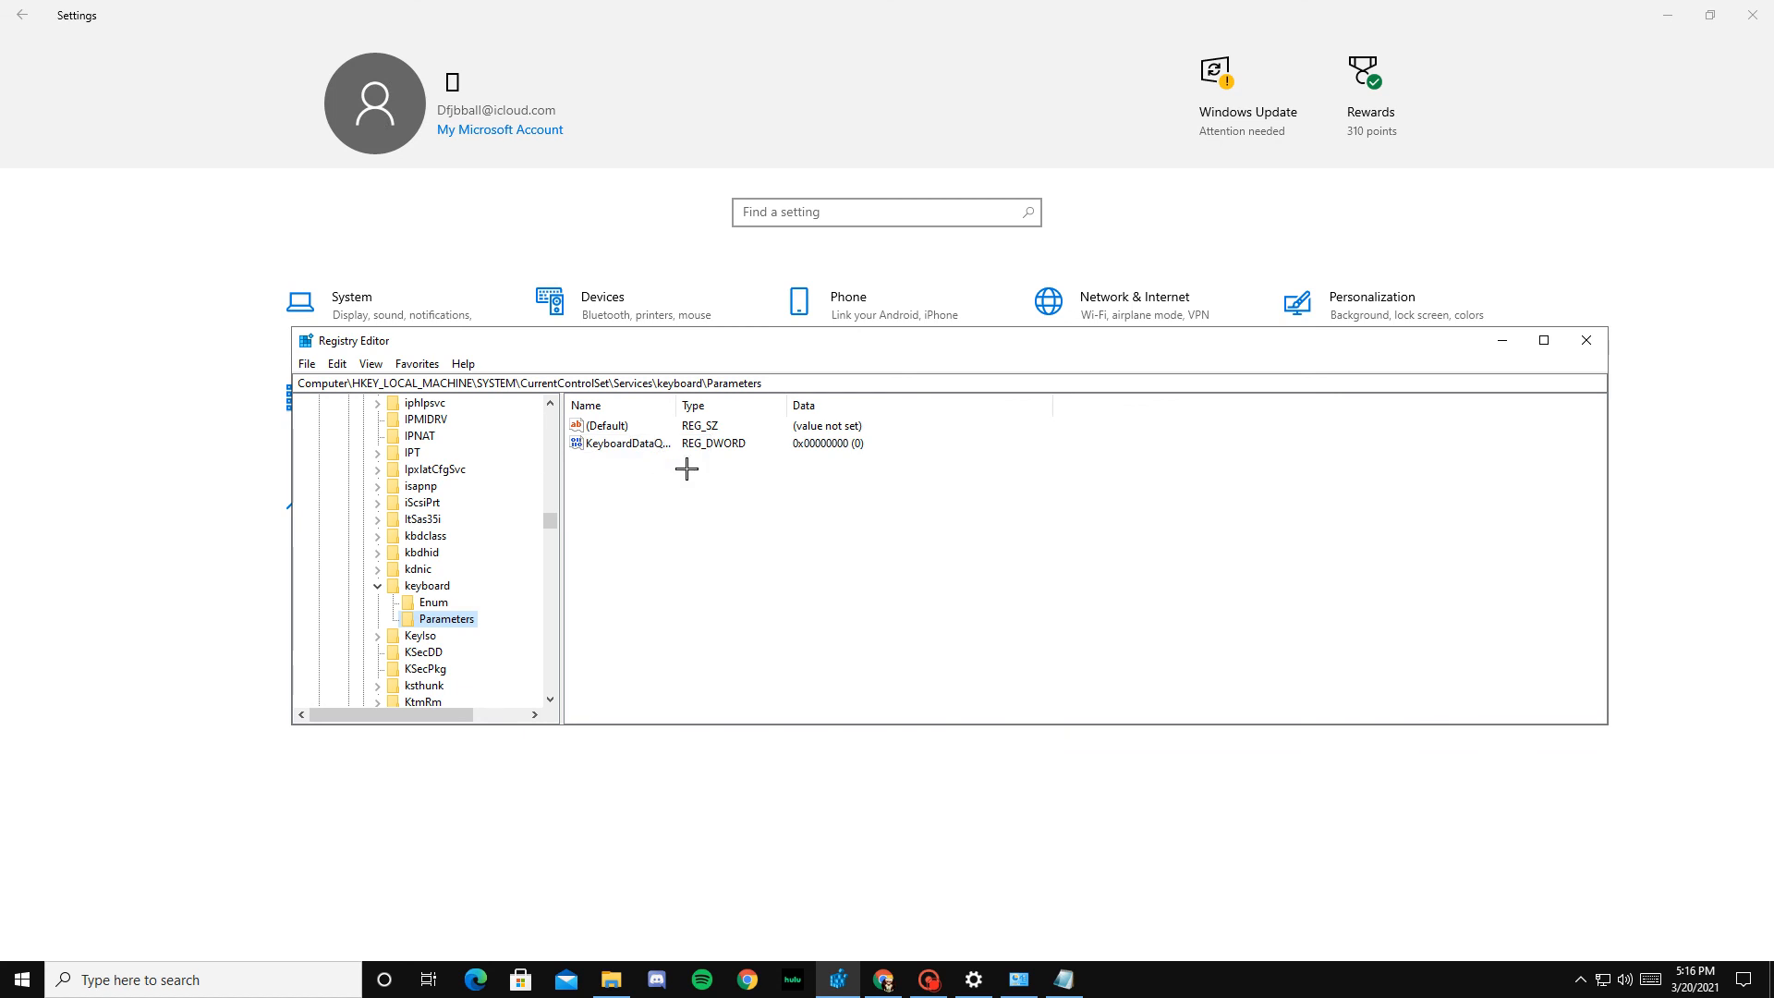
Step: Set KeyboardDataQueueSize in the keyboard Parameters subkey to 0 using the decimal base
double_click(625, 445)
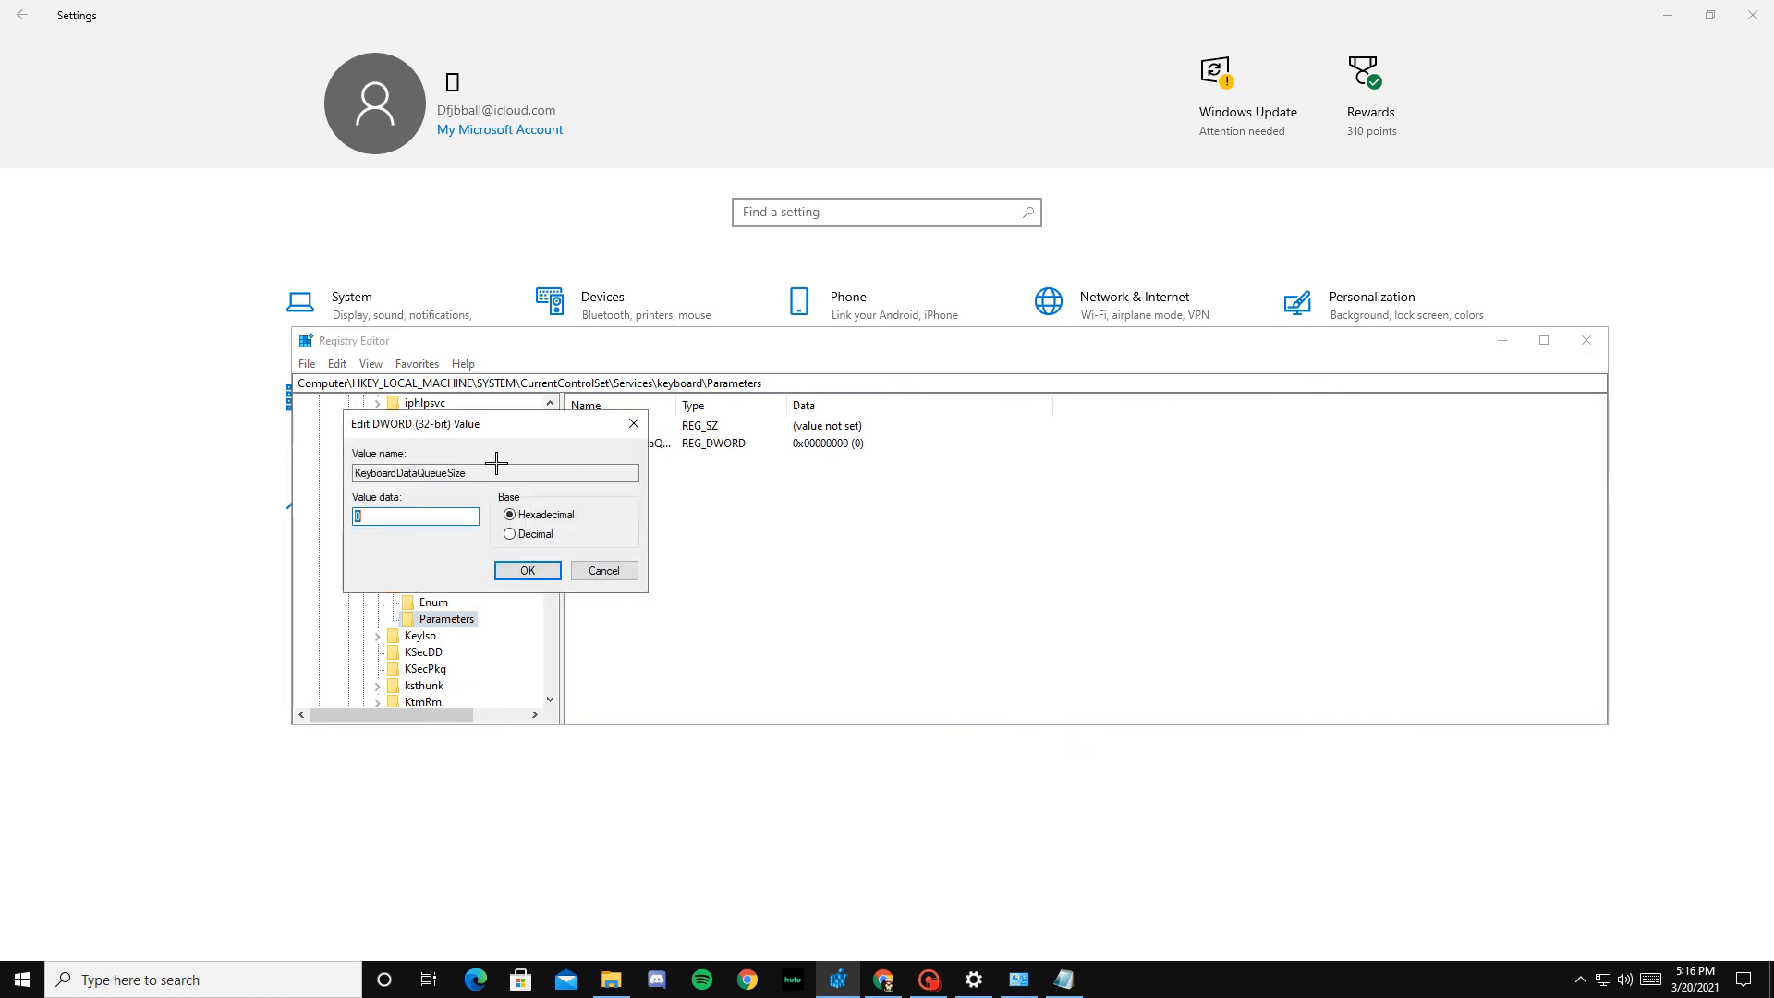
left_click(528, 533)
left_click(375, 515)
left_click(375, 515)
left_click_drag(367, 518, 357, 518)
left_click(539, 569)
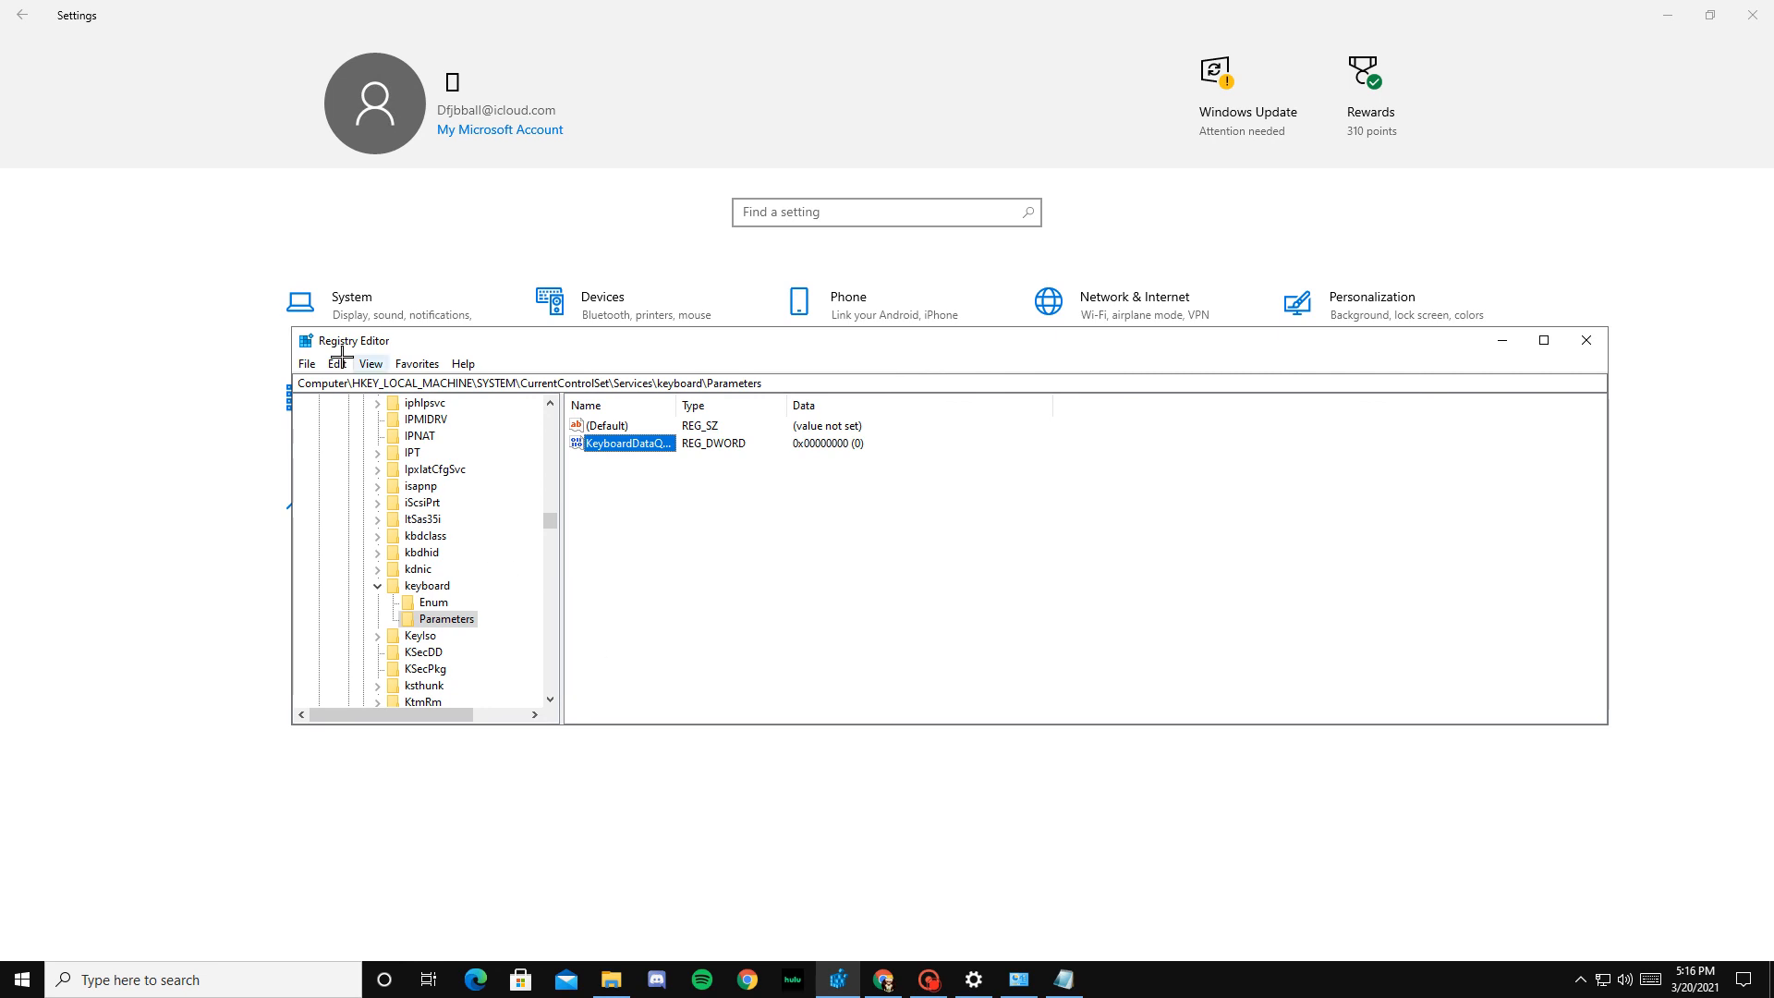
key("alt+F4")
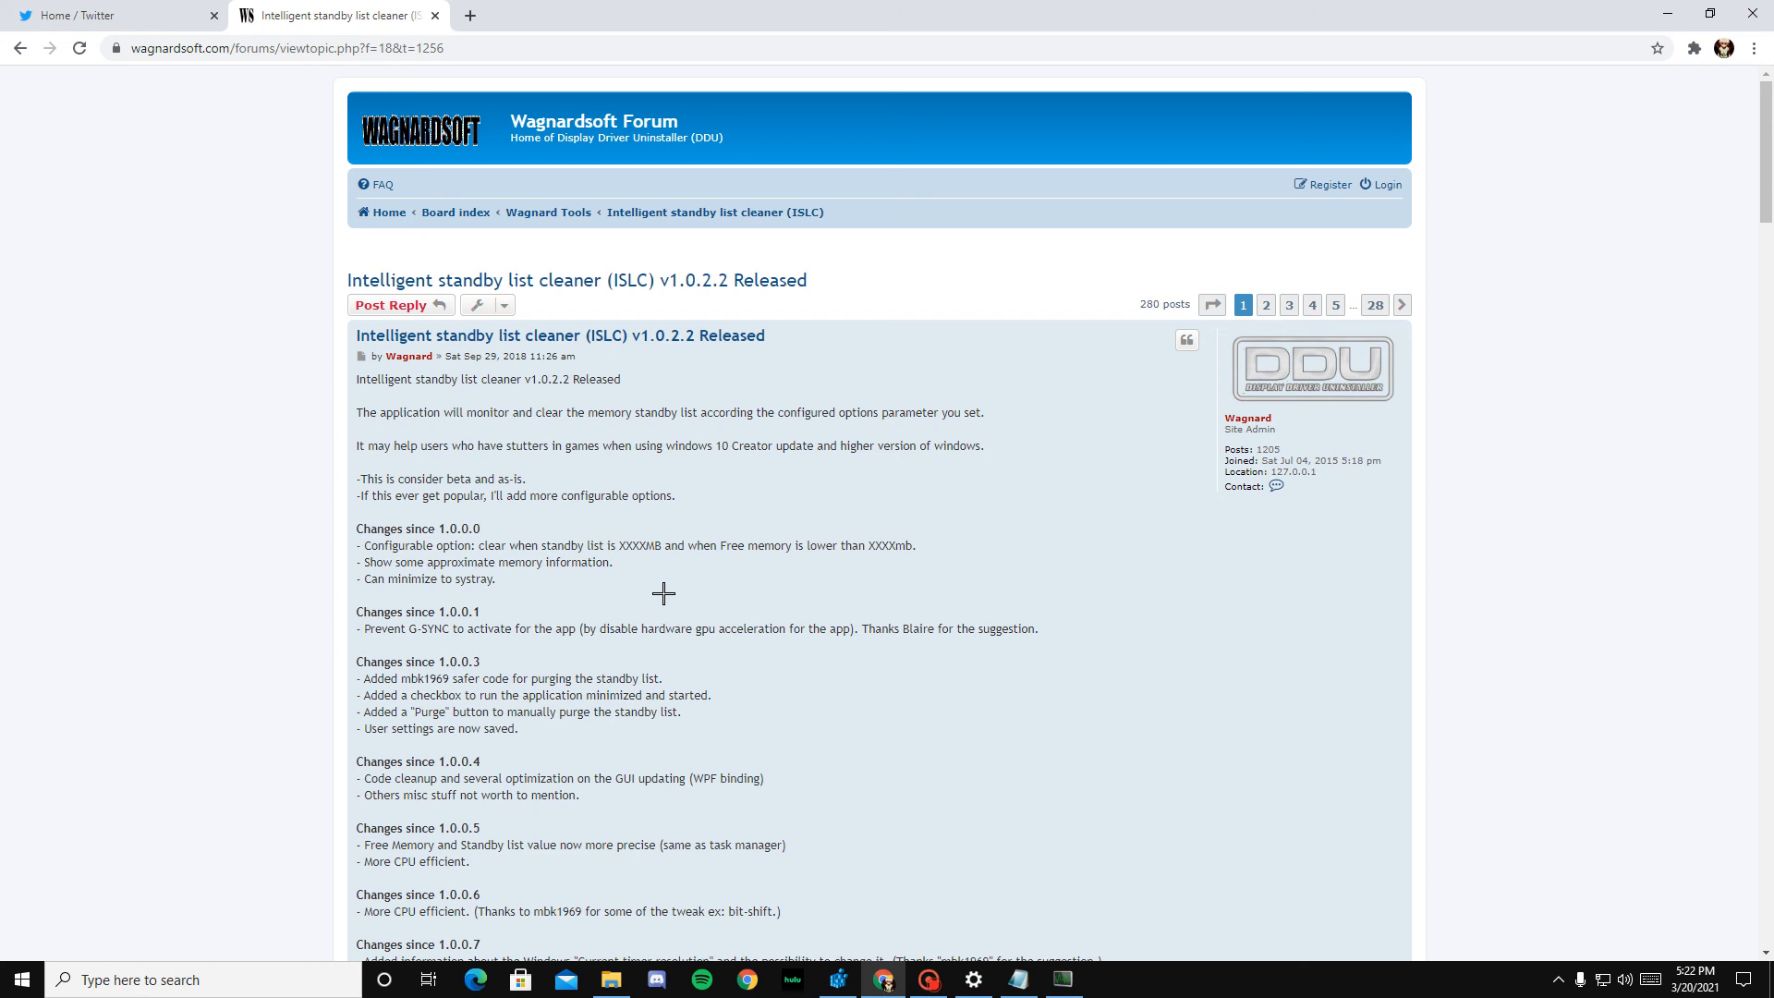
Step: Download ISLC v1.0.2.2 from the Wagnardsoft forum post and show its self-extracting archive dialog without extracting
scroll(663, 593, "down", 15)
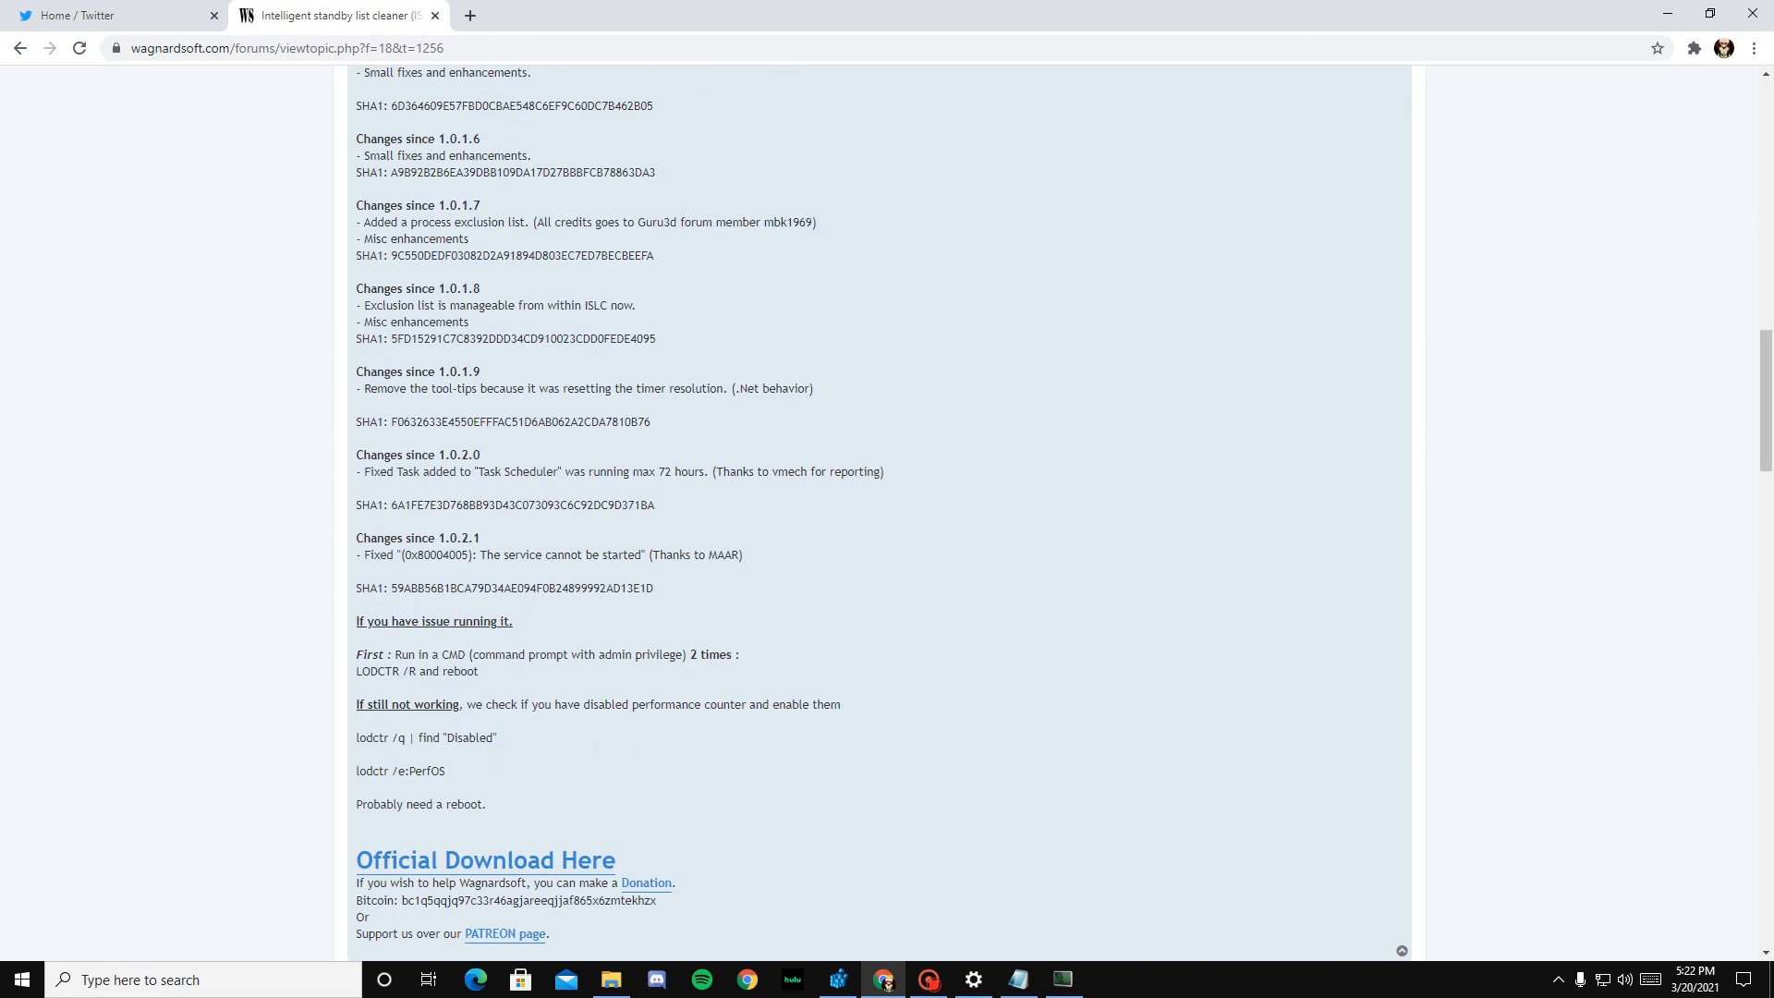
scroll(878, 513, "down", 8)
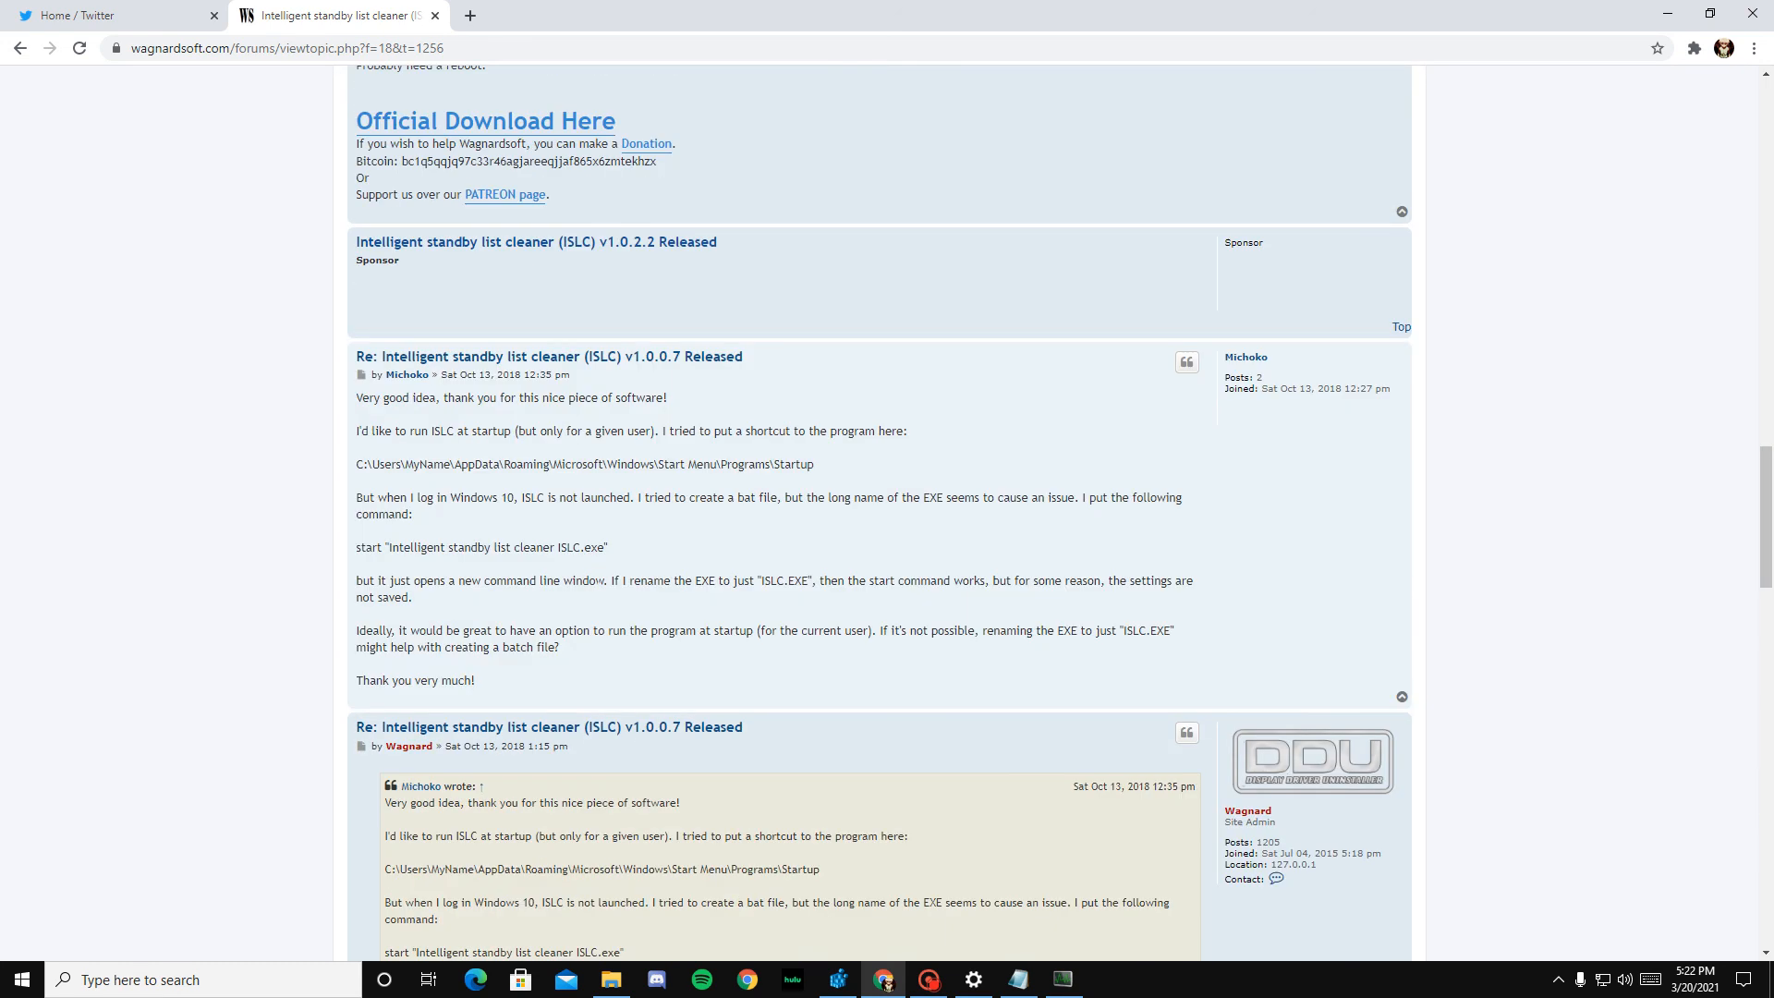
left_click(535, 121)
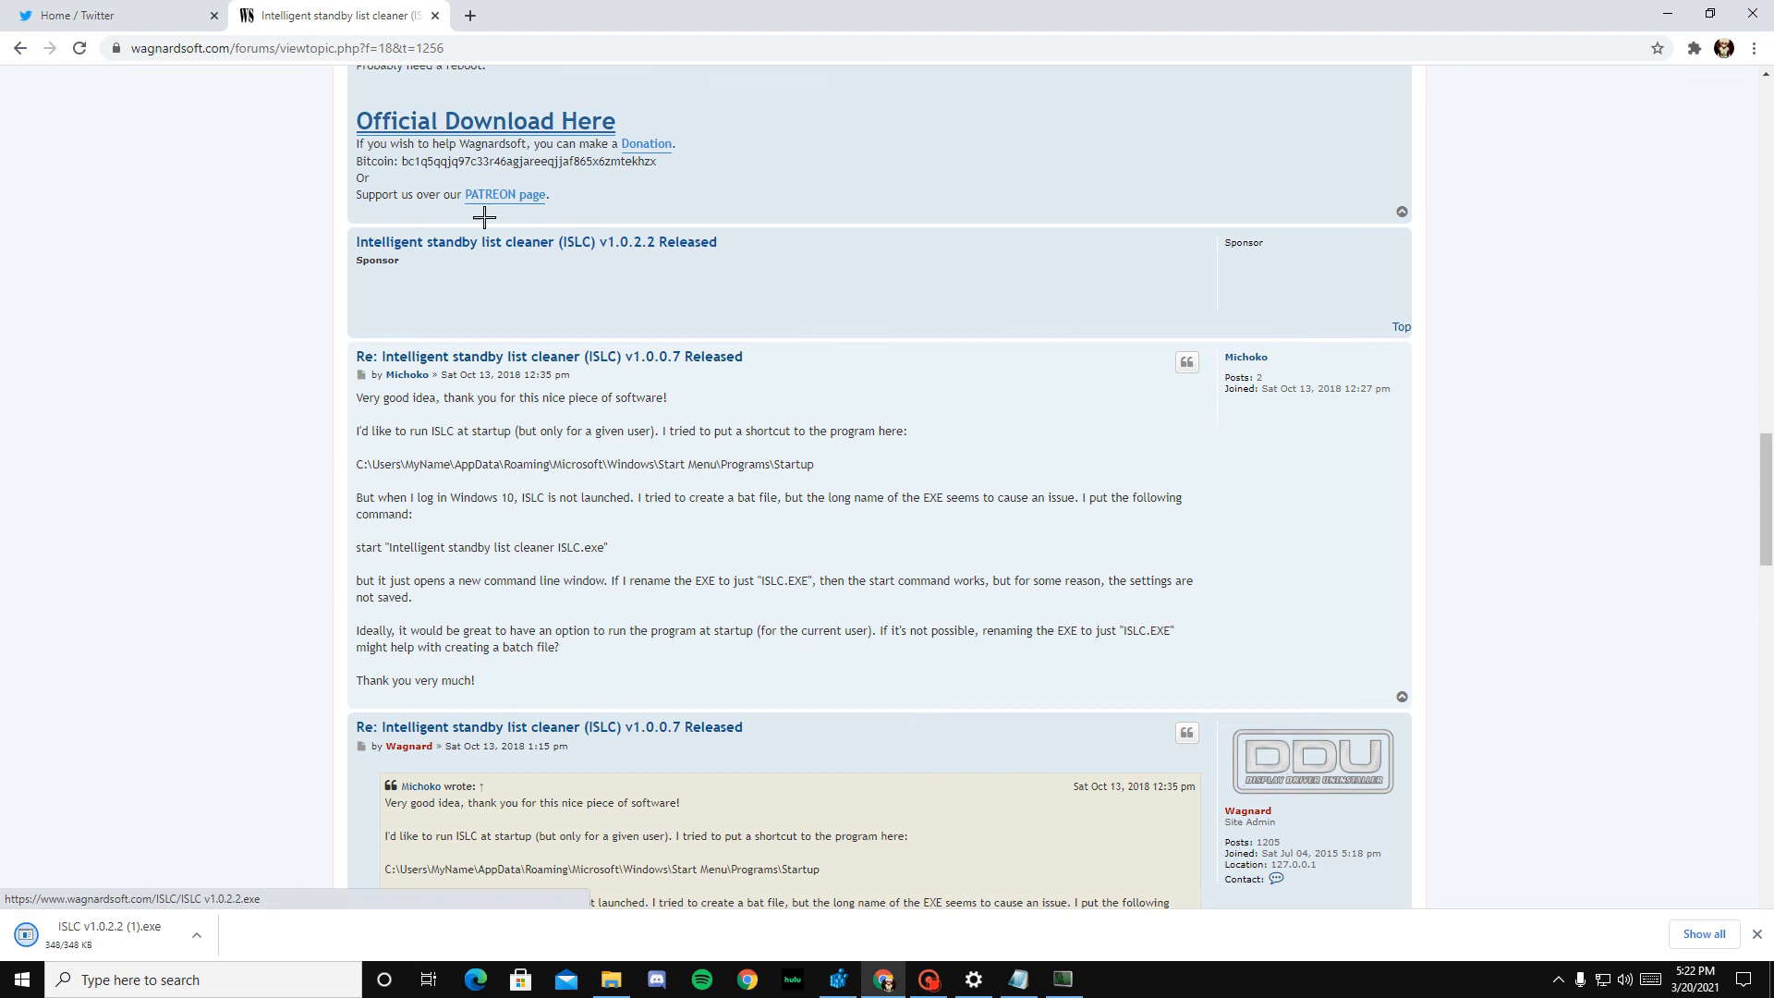
left_click(159, 928)
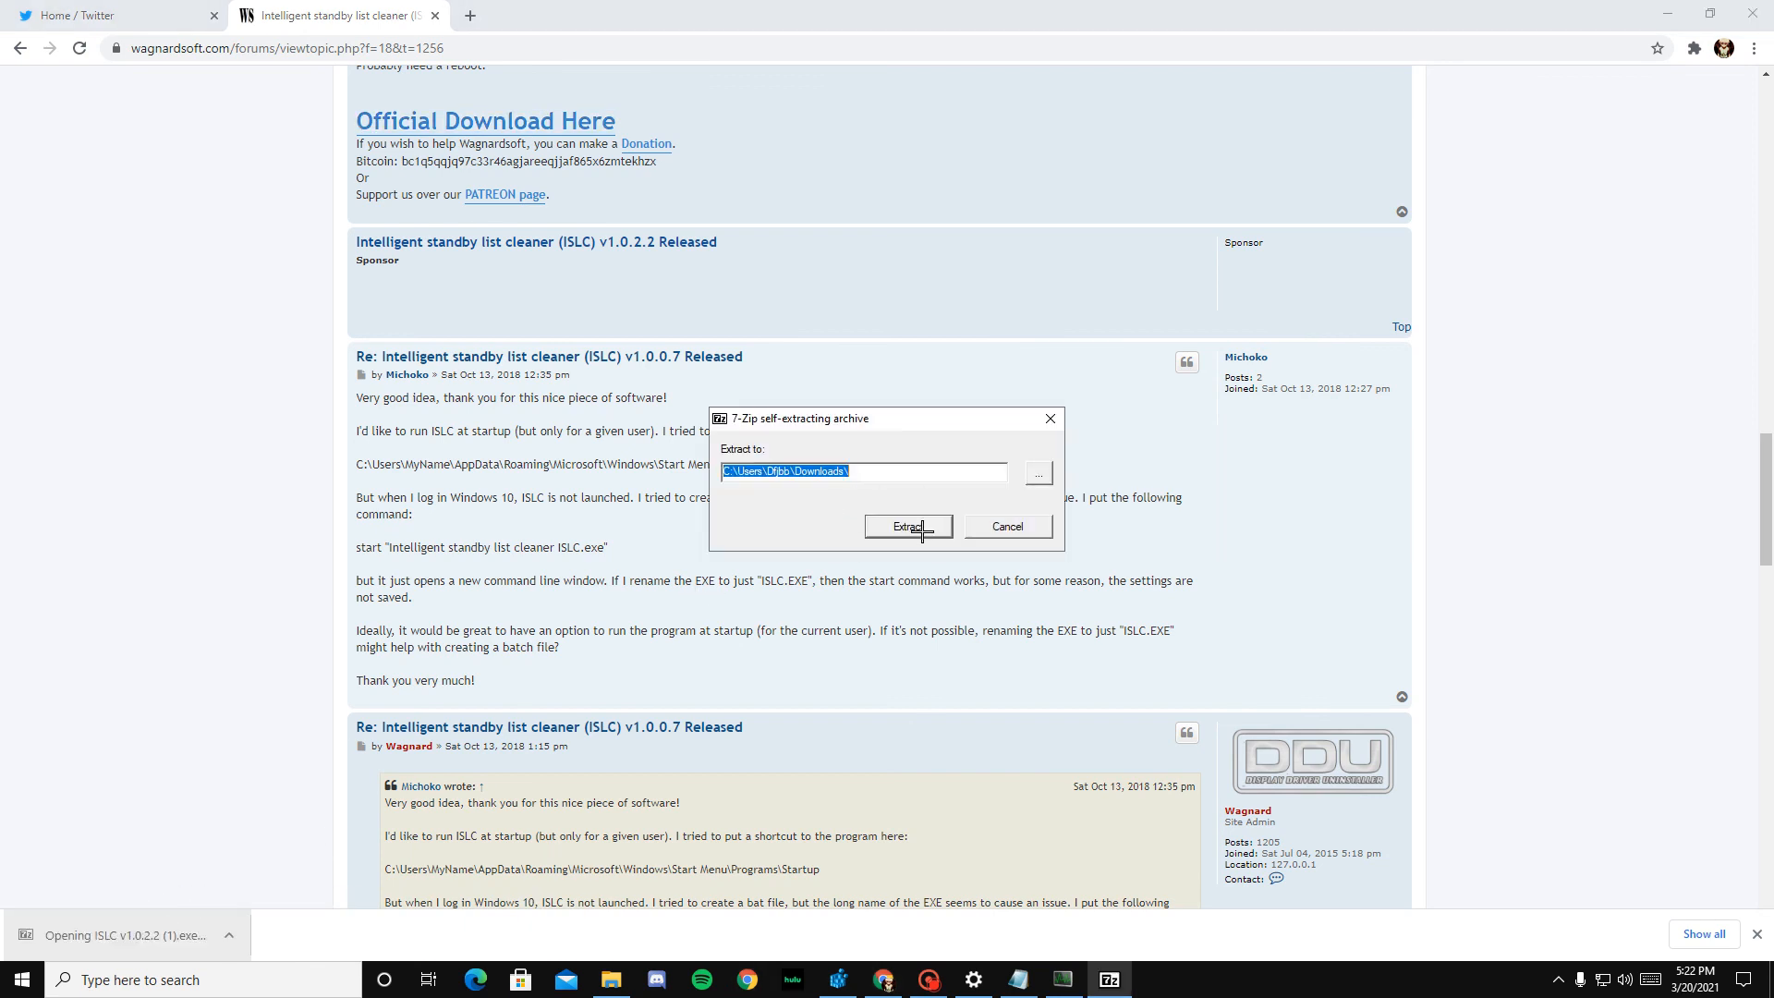
left_click(1052, 418)
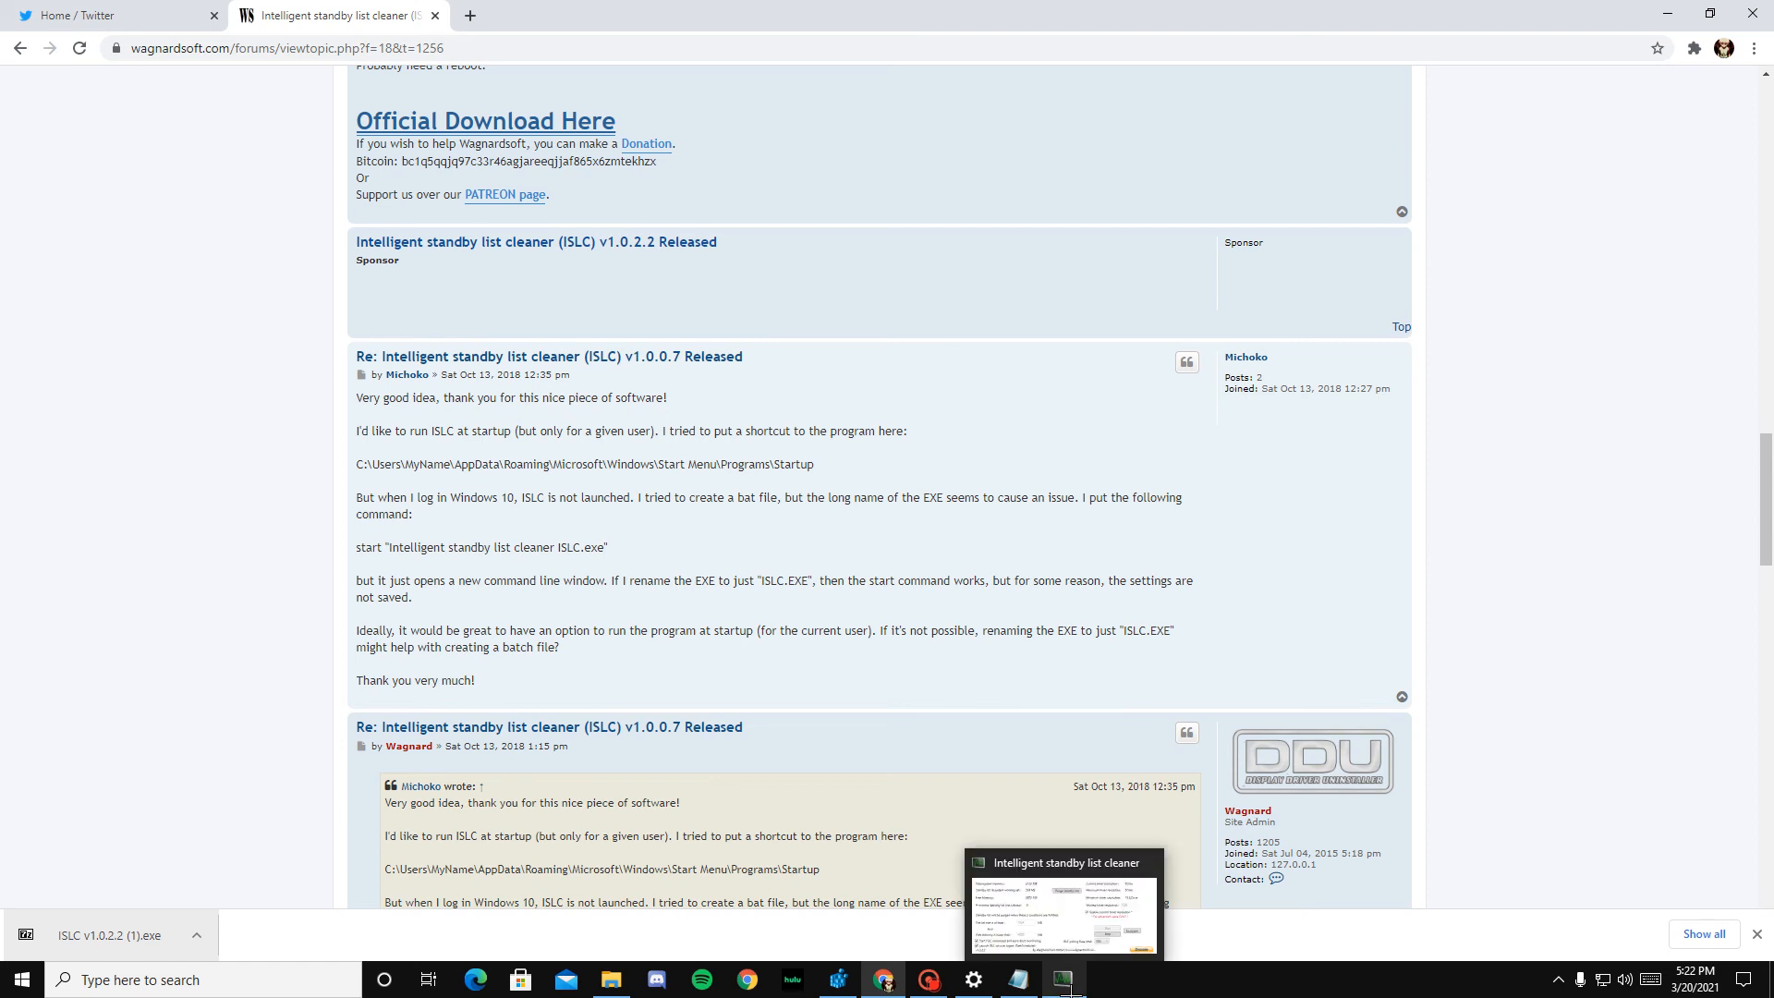
Step: Bring up Intelligent standby list cleaner and check the computer's installed memory on Control Panel's System page
left_click(1065, 989)
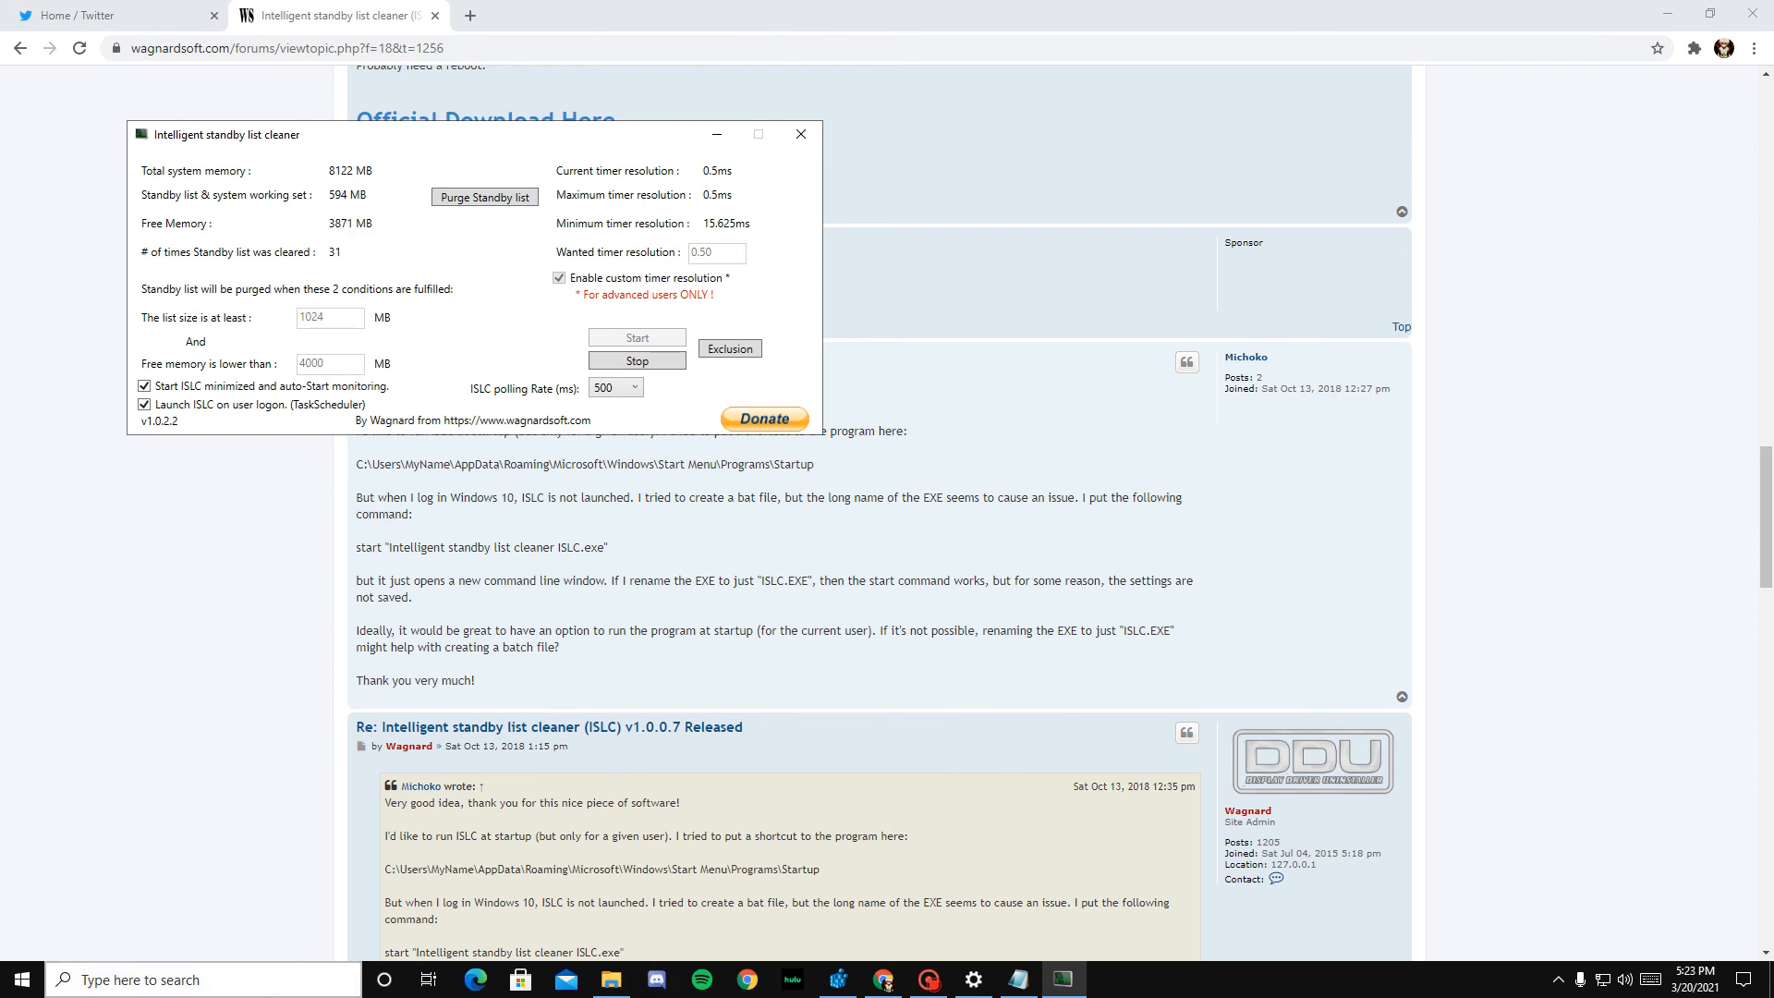
left_click(197, 979)
type("c")
left_click(191, 490)
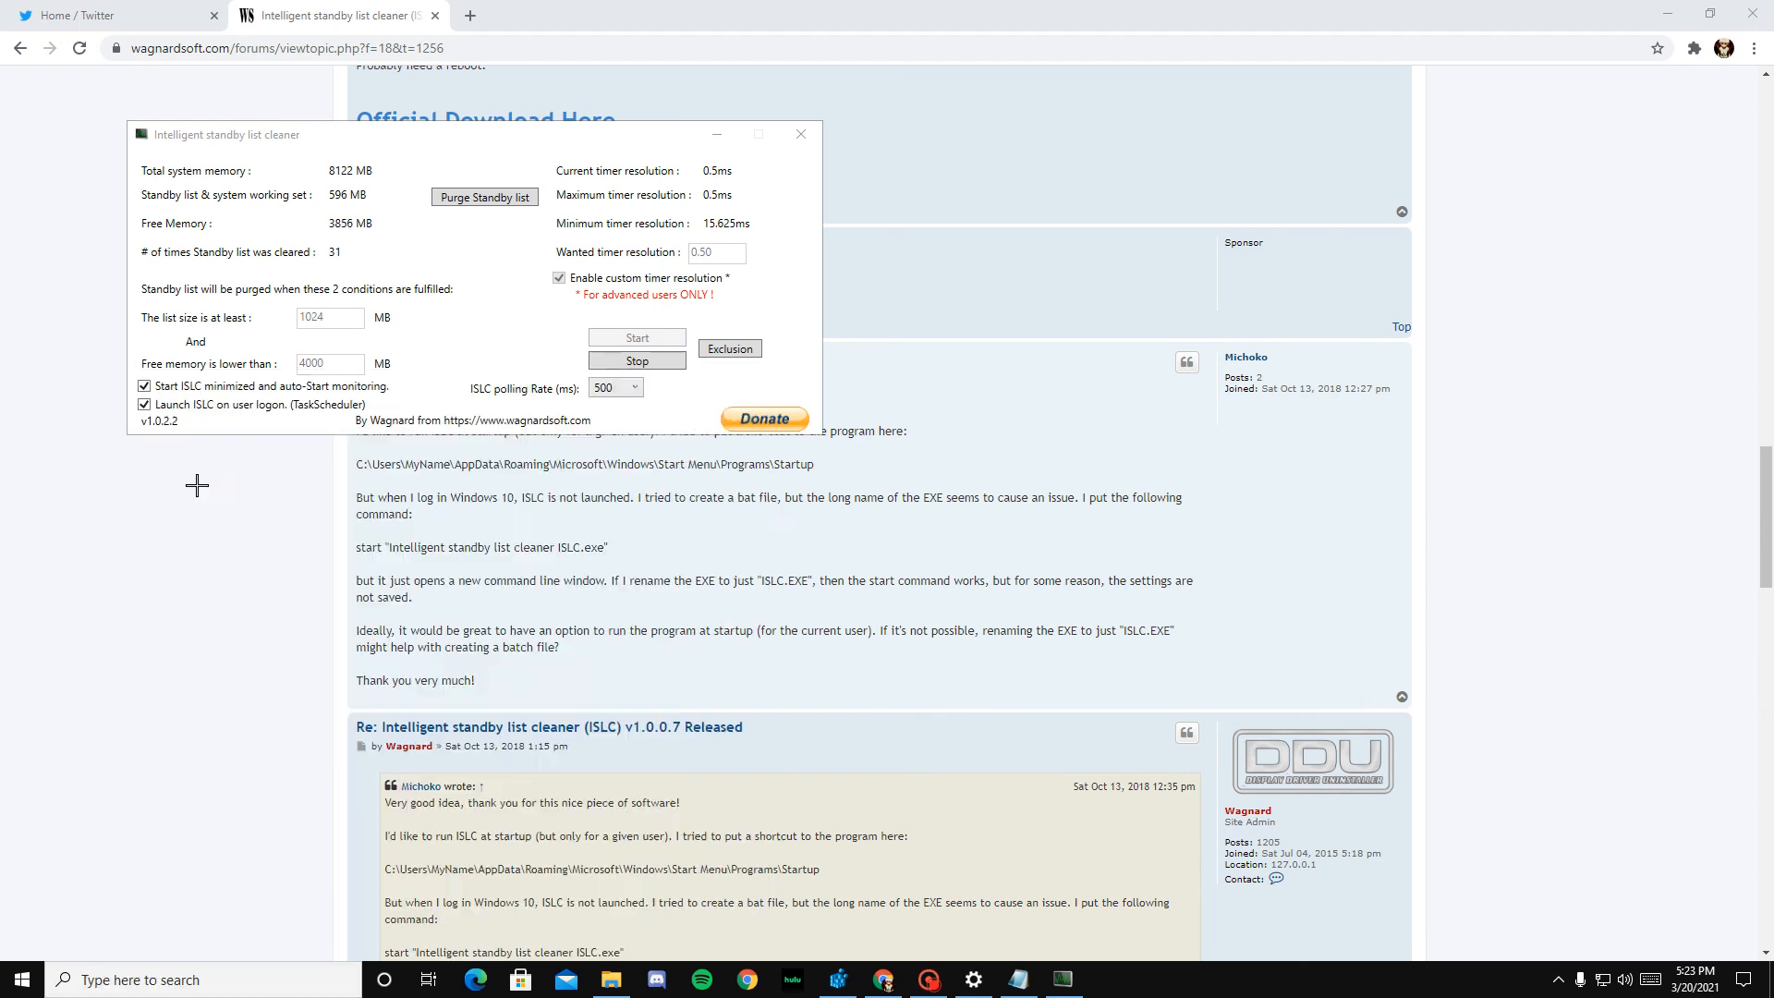
left_click(750, 384)
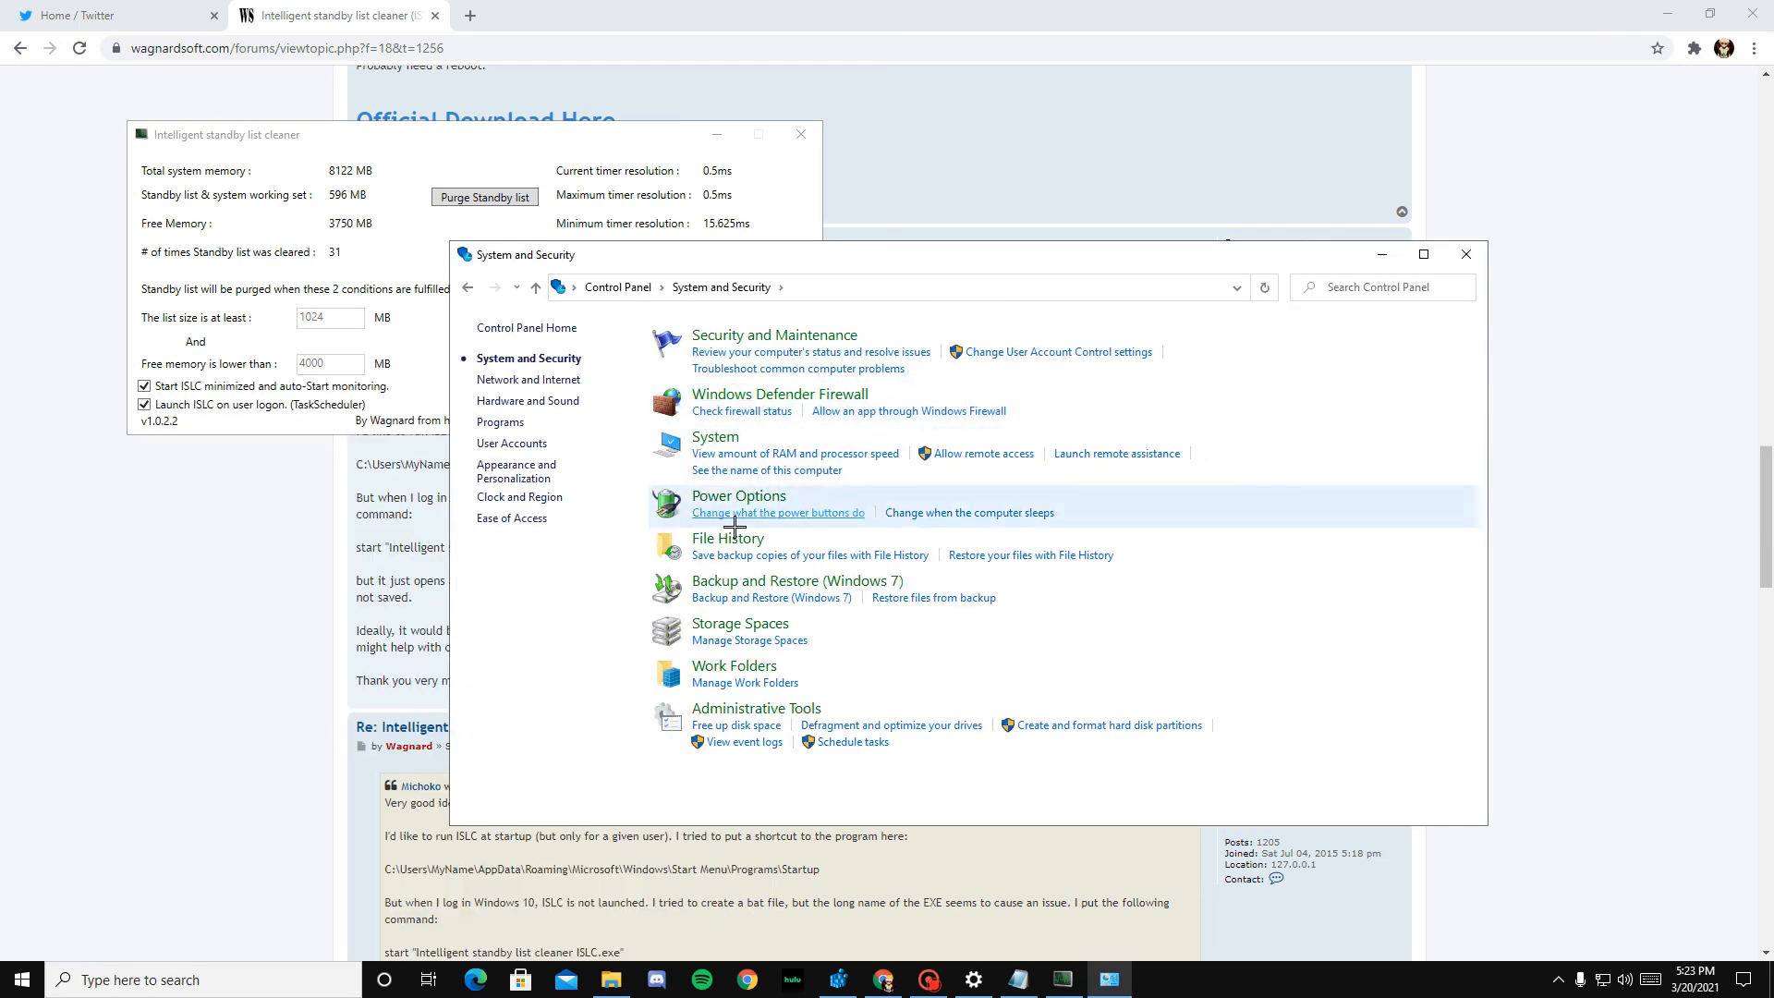
left_click(715, 437)
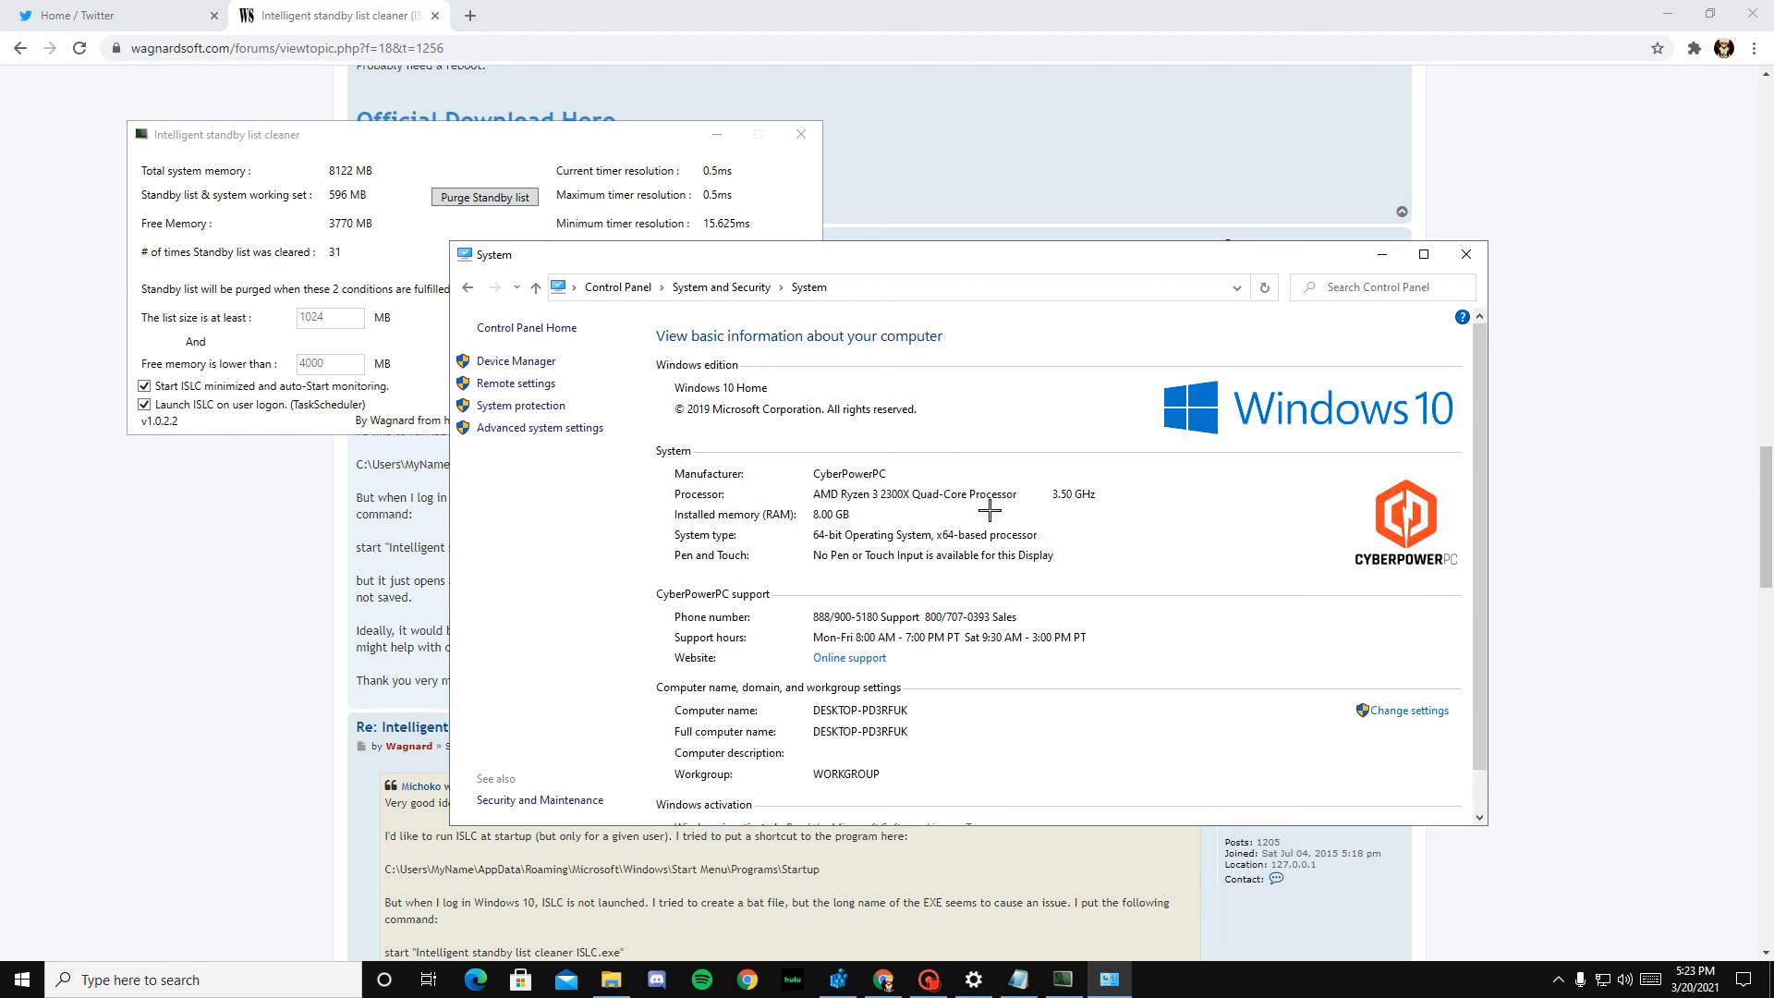
left_click(1465, 257)
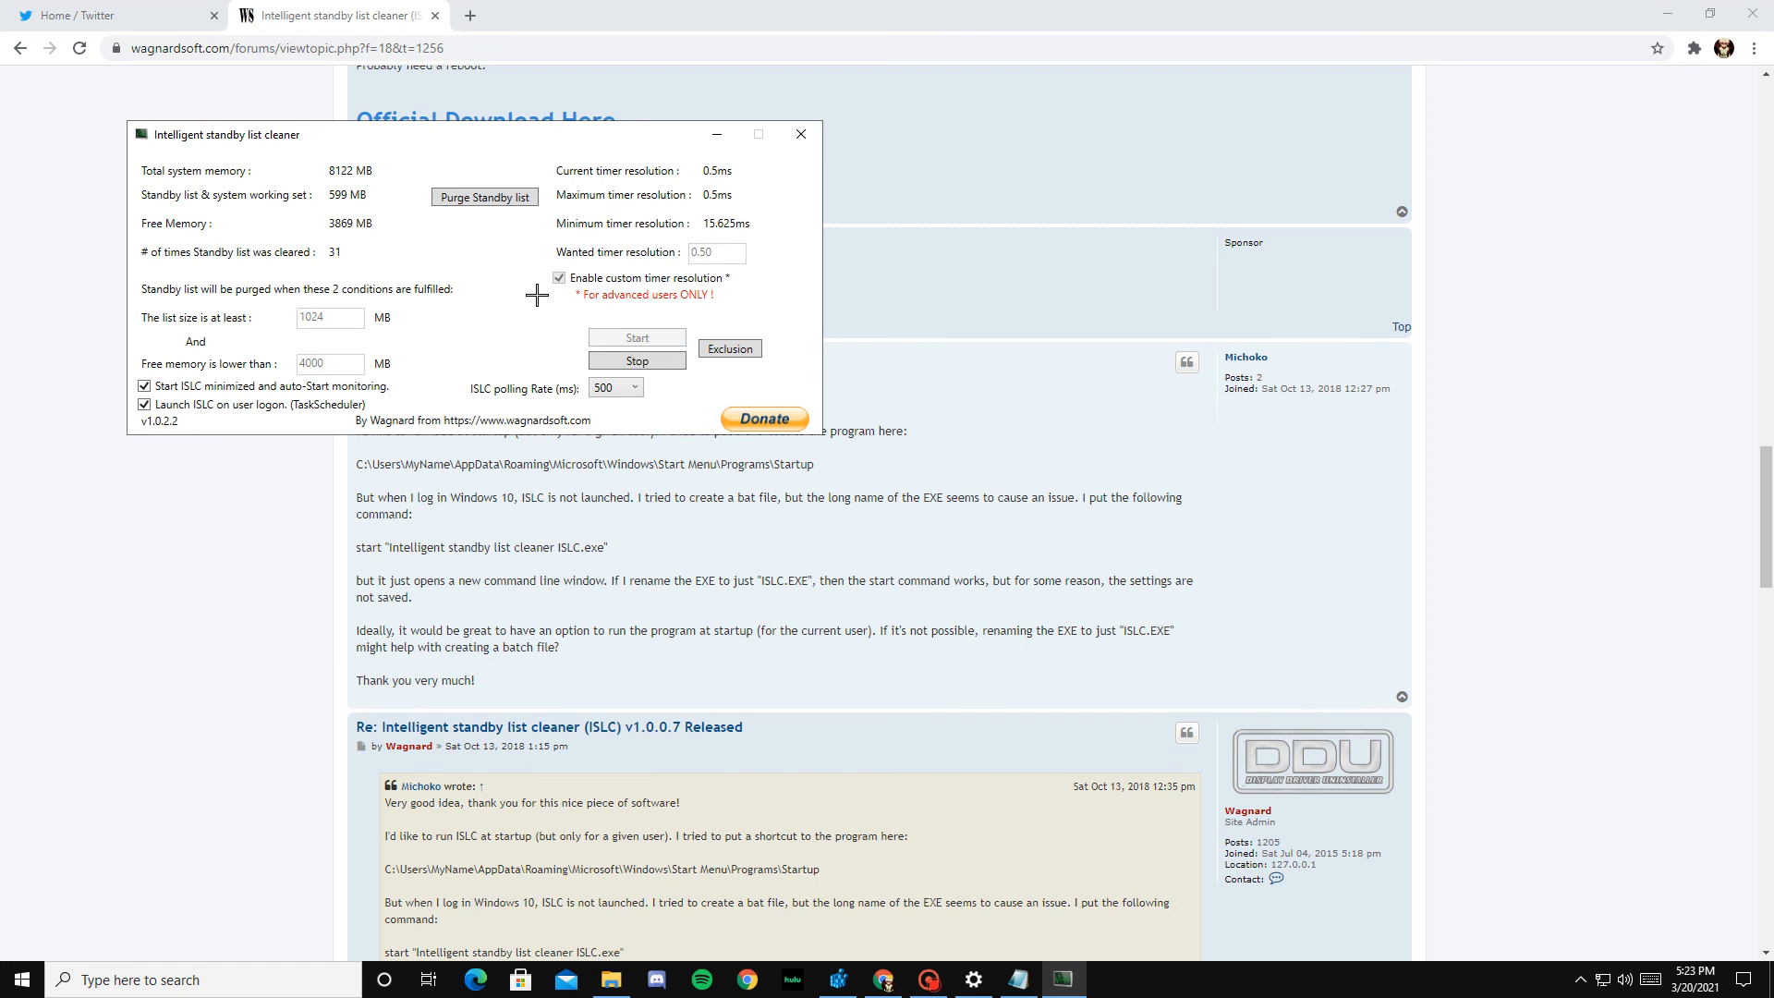
Step: Keep custom timer resolution enabled in Intelligent standby list cleaner and choose a polling rate of 500 ms
left_click(558, 277)
left_click(625, 389)
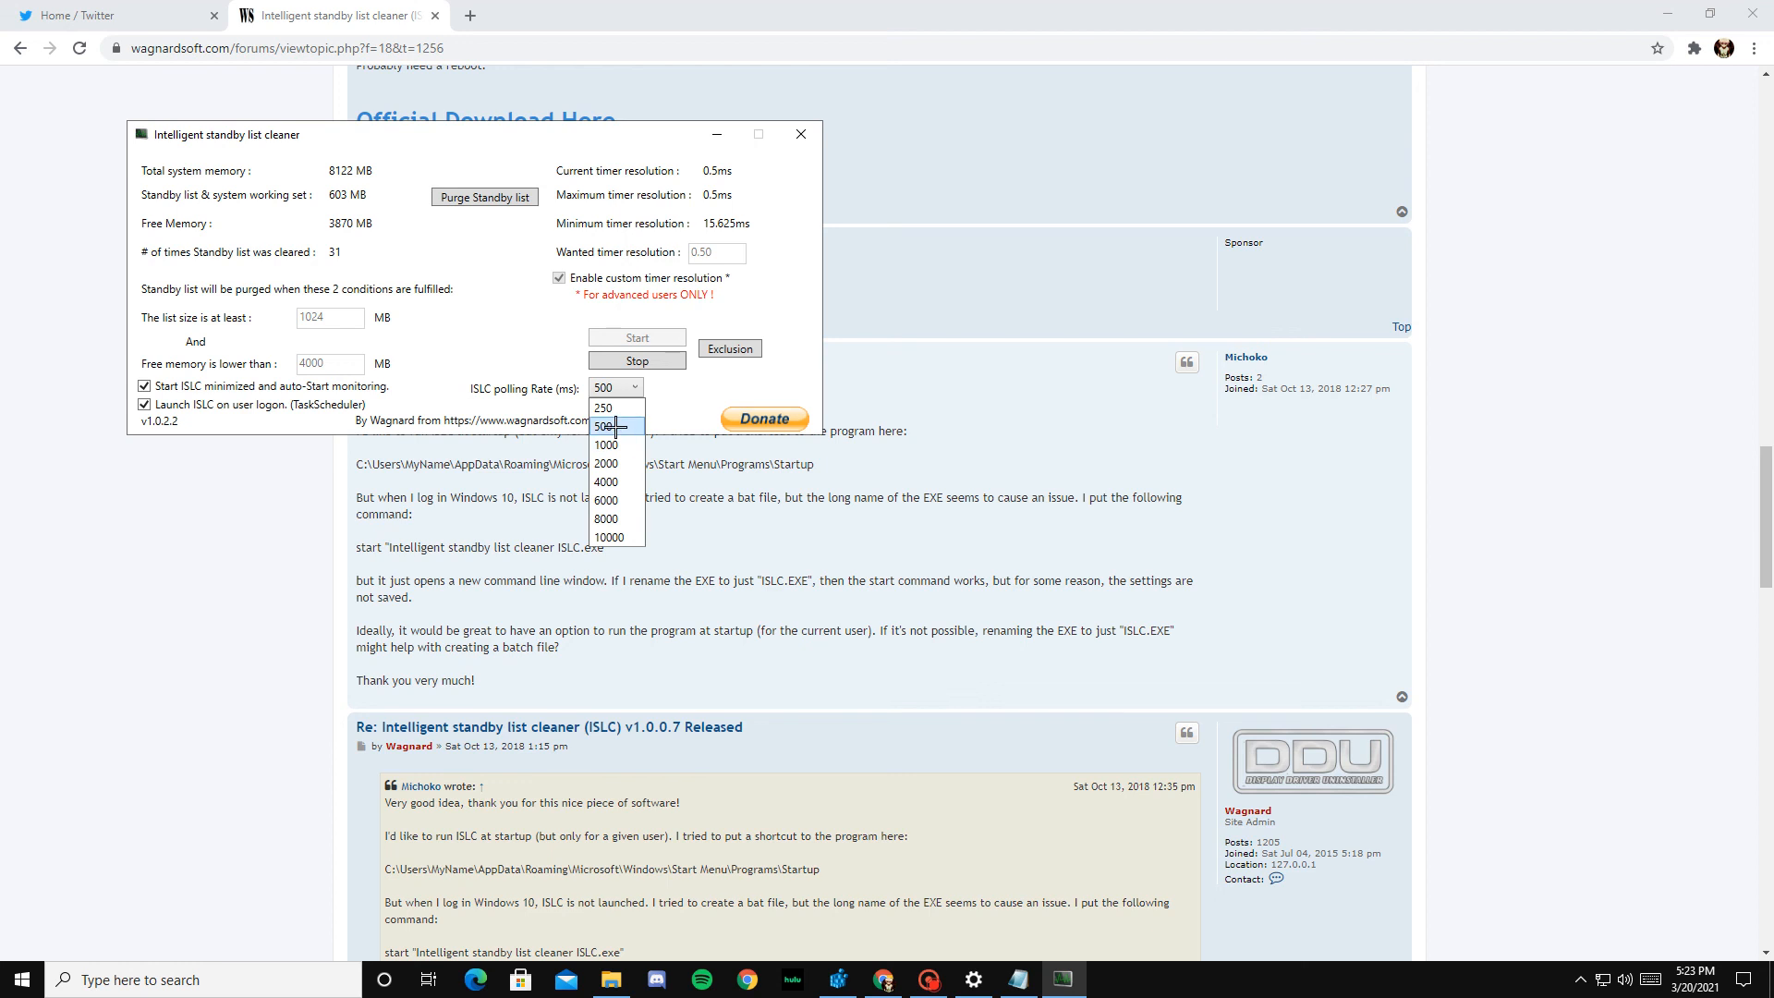
left_click(625, 419)
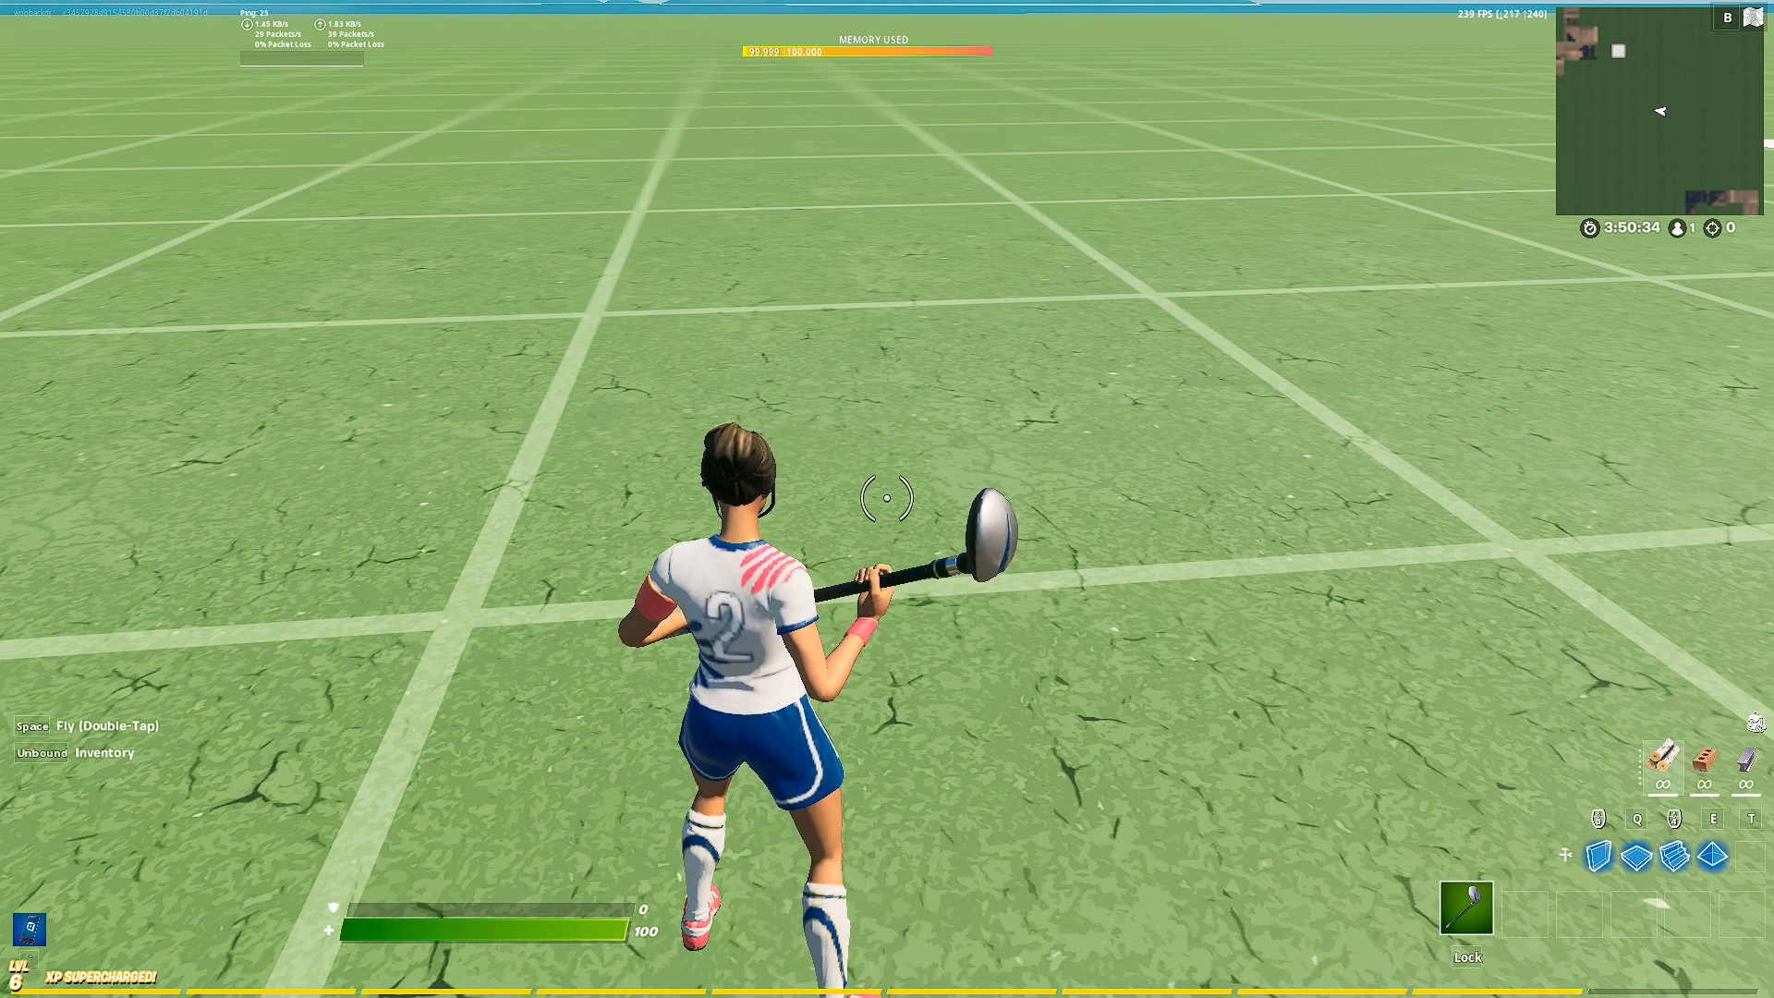
Step: Set Fortnite's frame rate limit to 120 FPS in the video settings, apply it and return to the game
key("Escape")
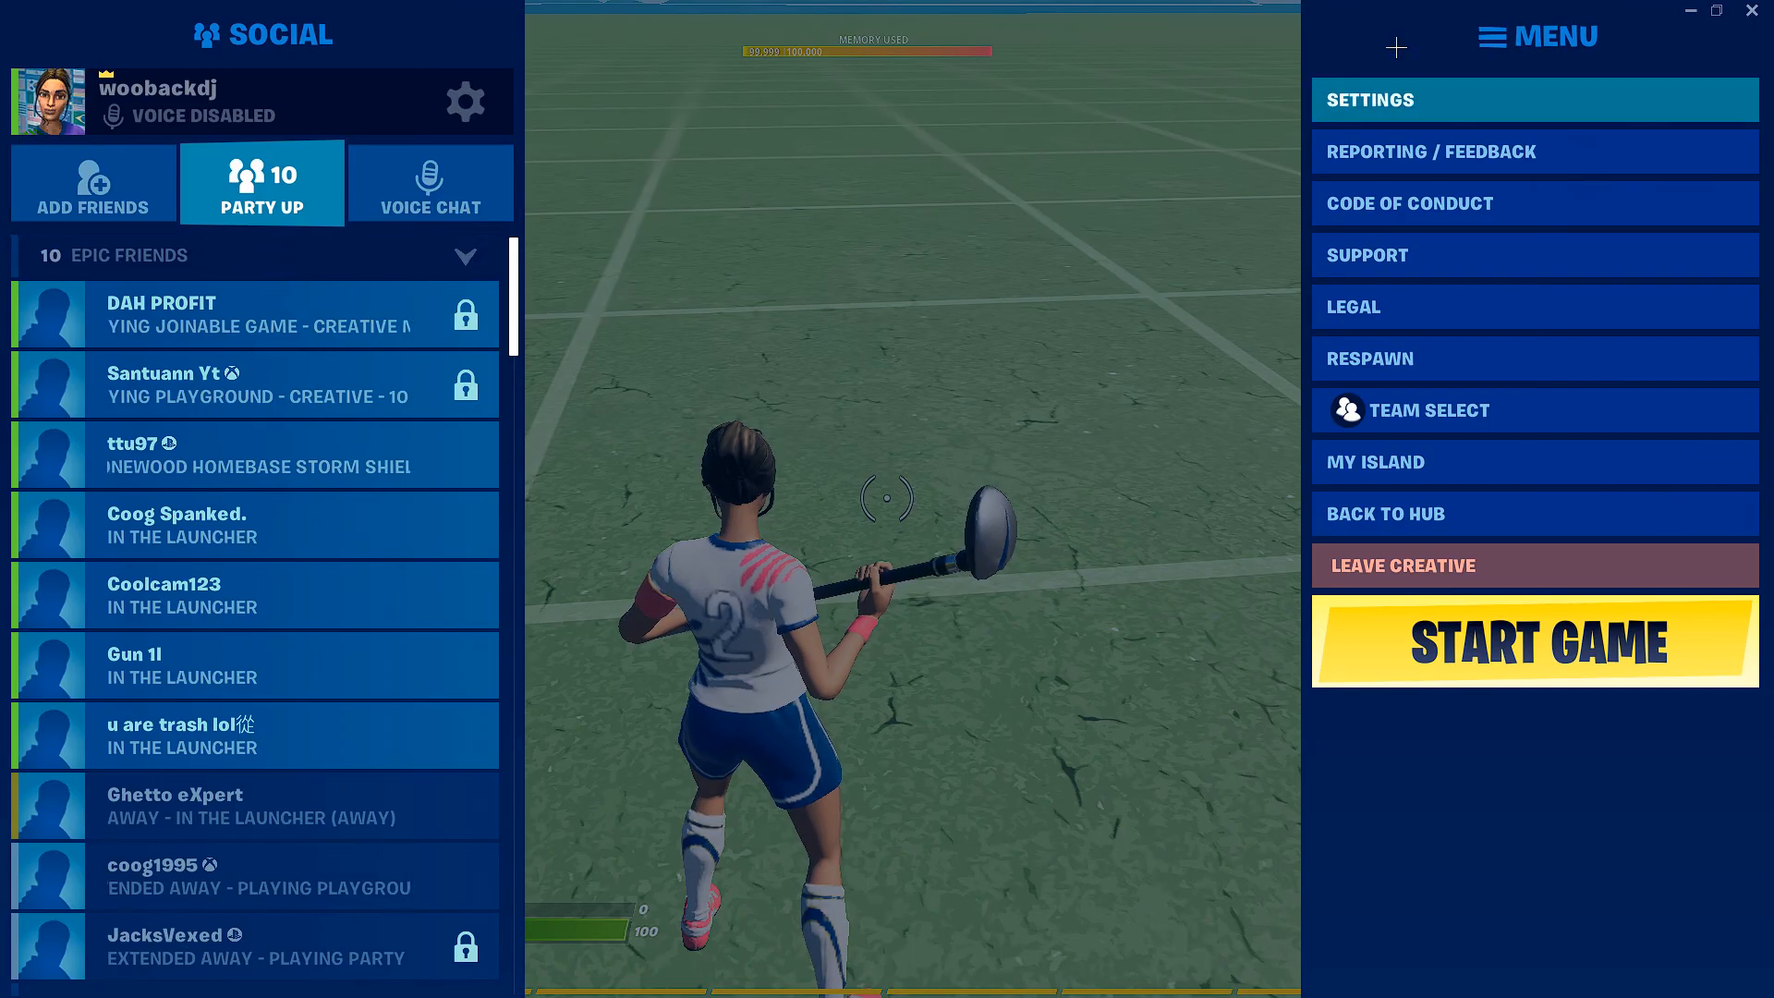
left_click(1367, 206)
left_click(484, 277)
left_click(484, 277)
left_click(484, 277)
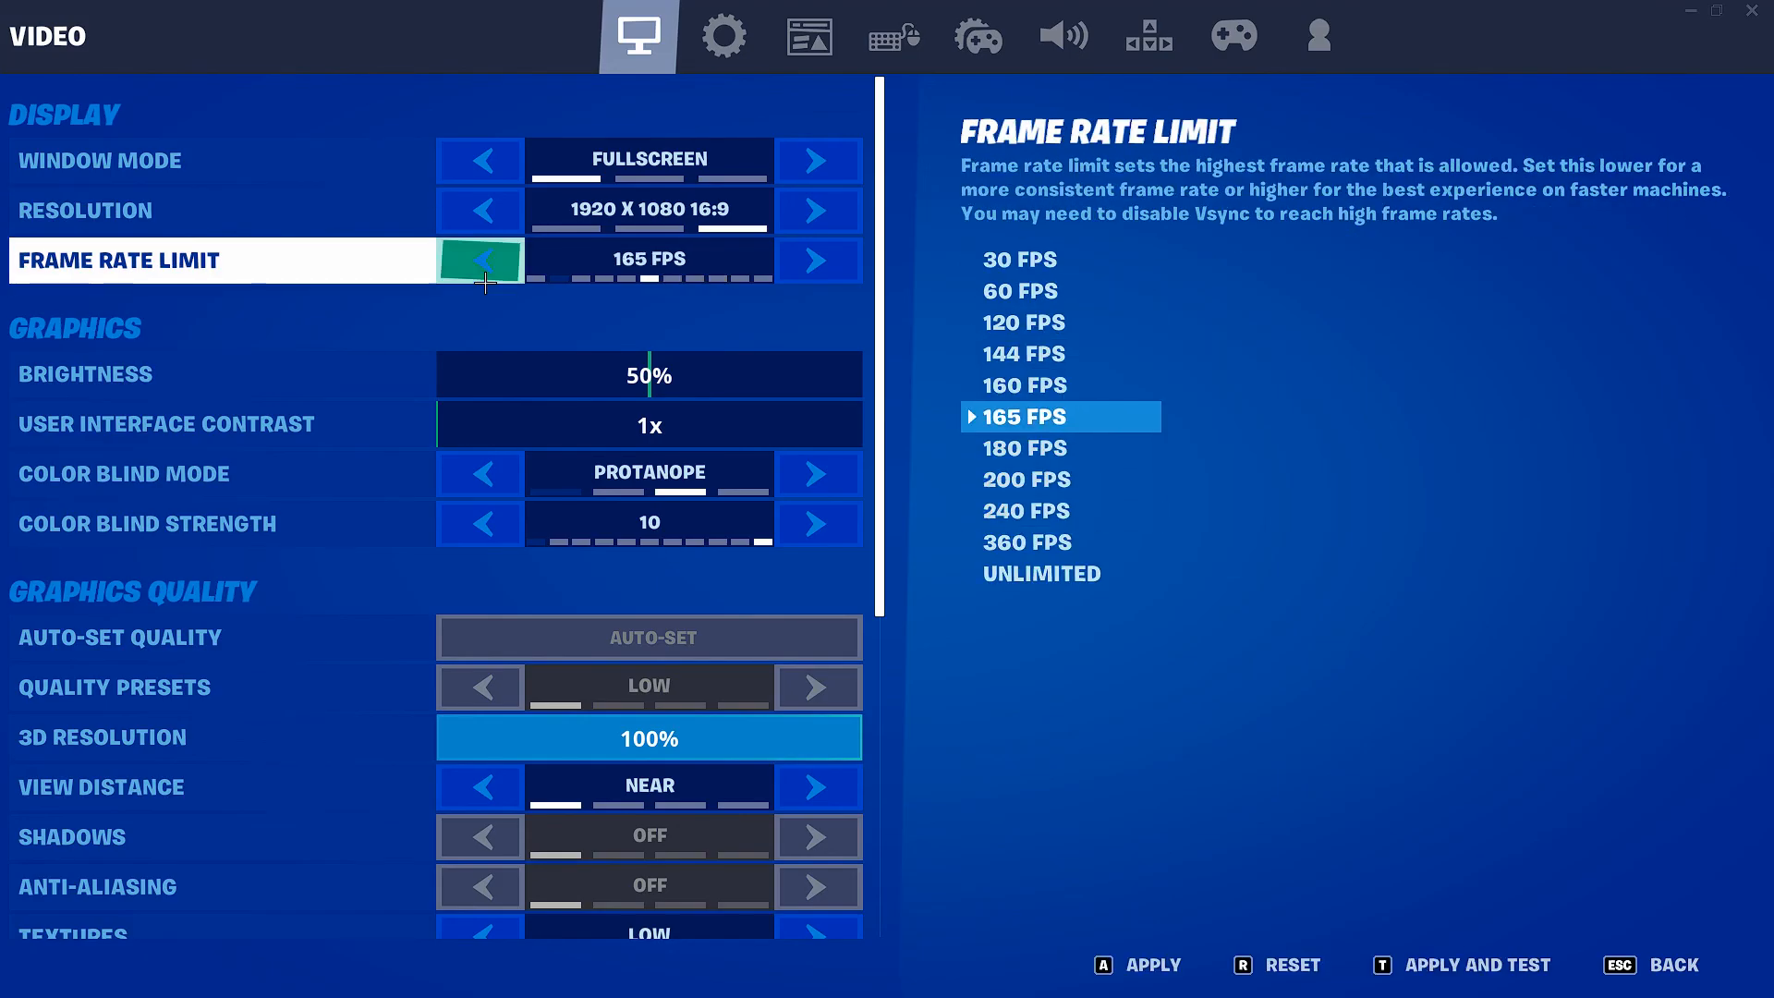
left_click(484, 277)
left_click(484, 277)
left_click(484, 277)
left_click(1146, 965)
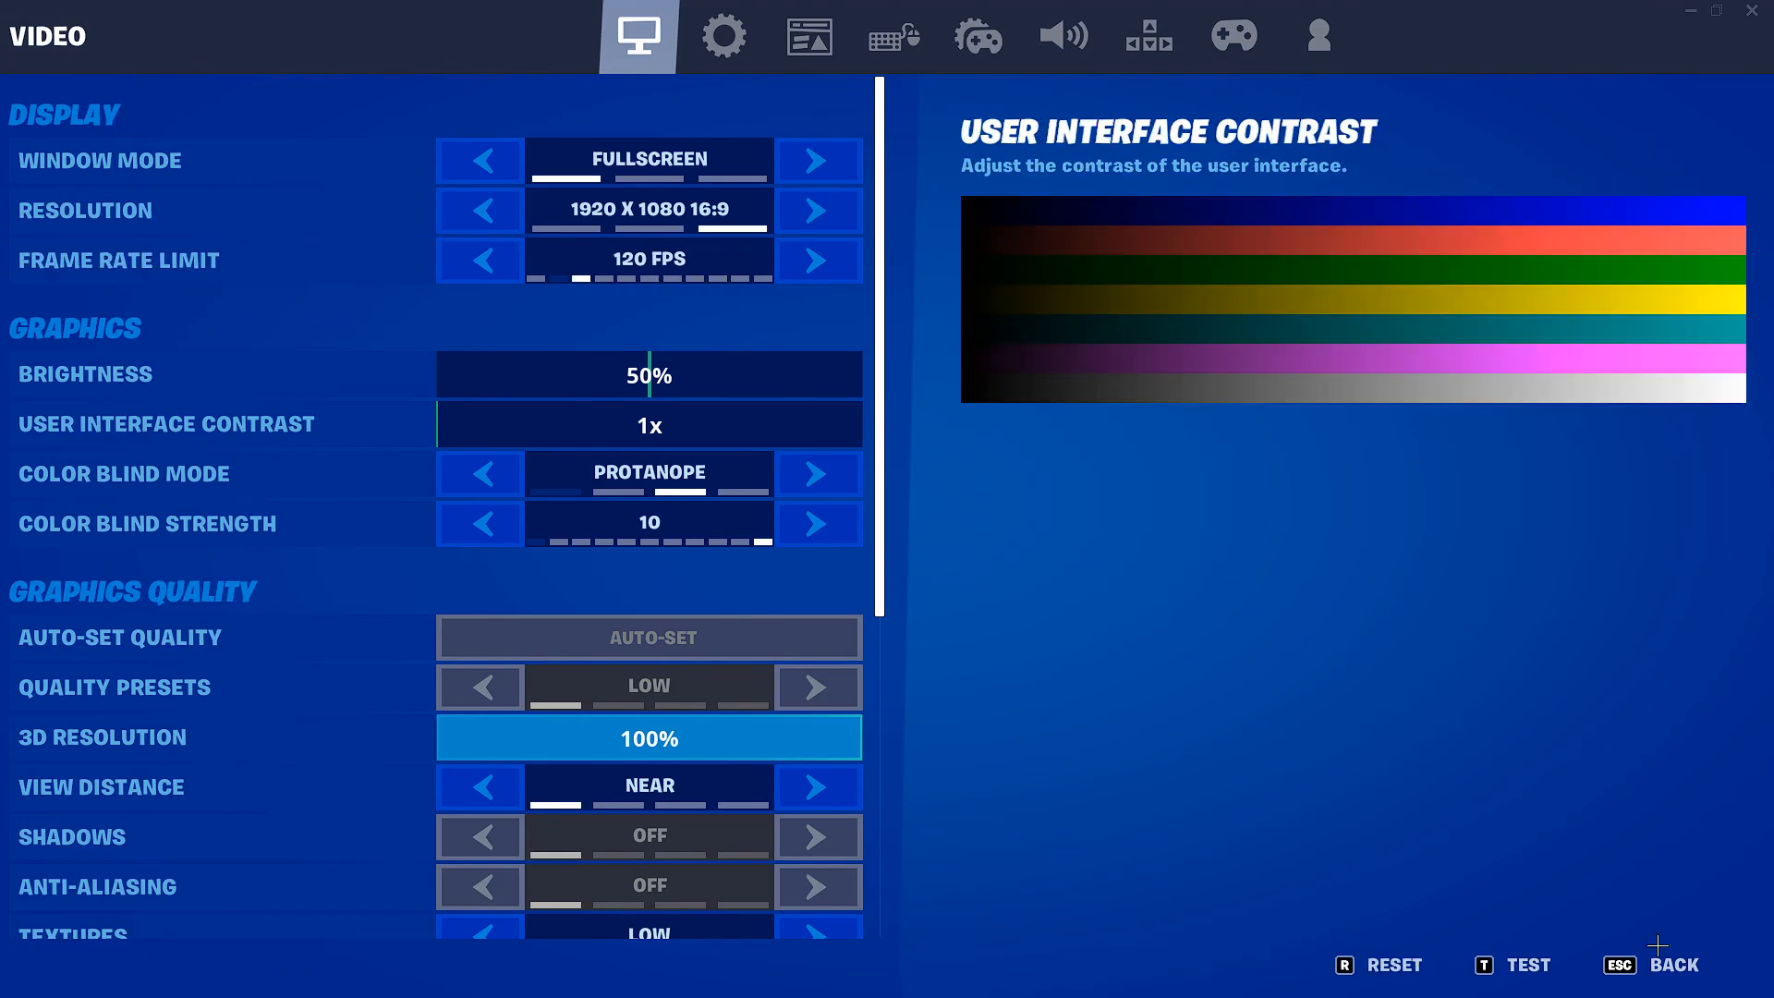
left_click(1658, 945)
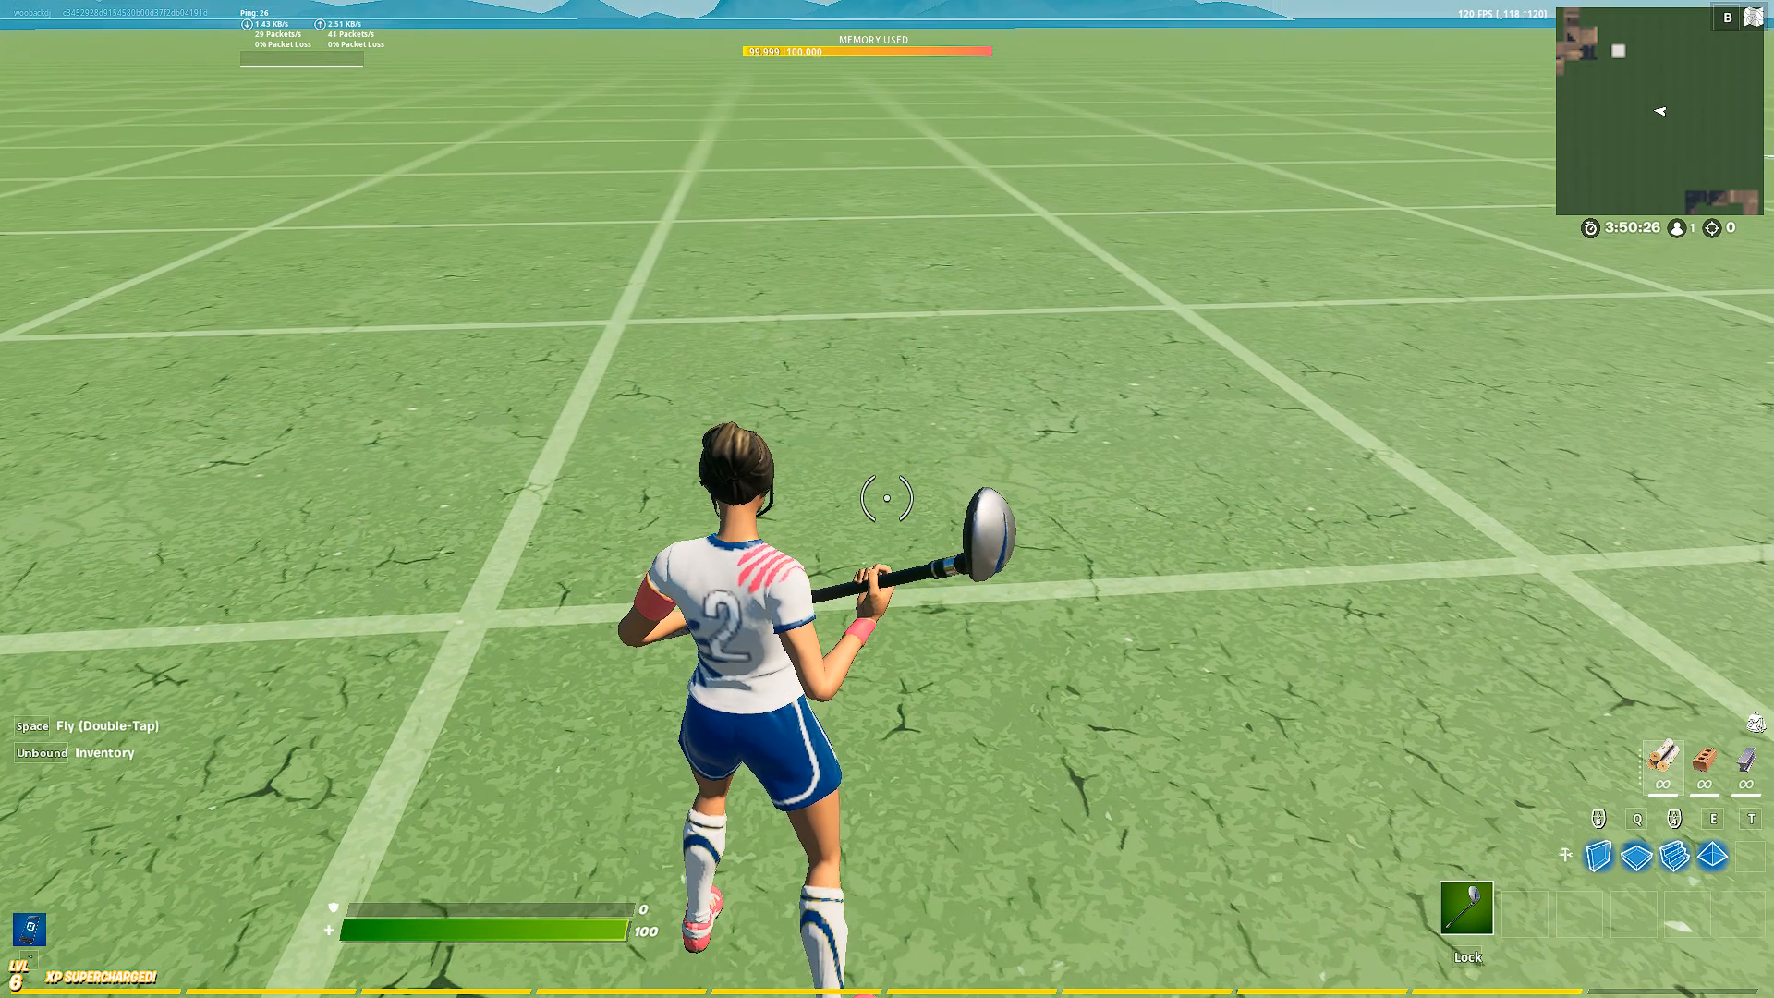